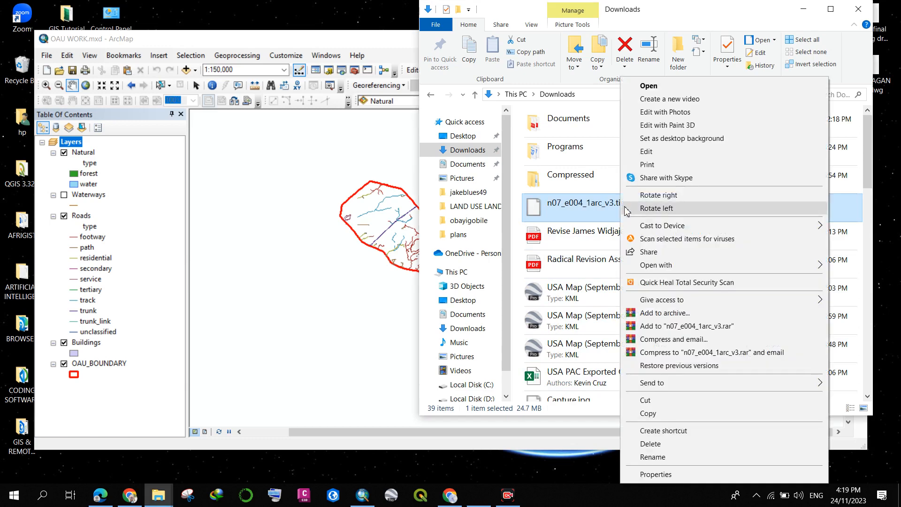
click(658, 338)
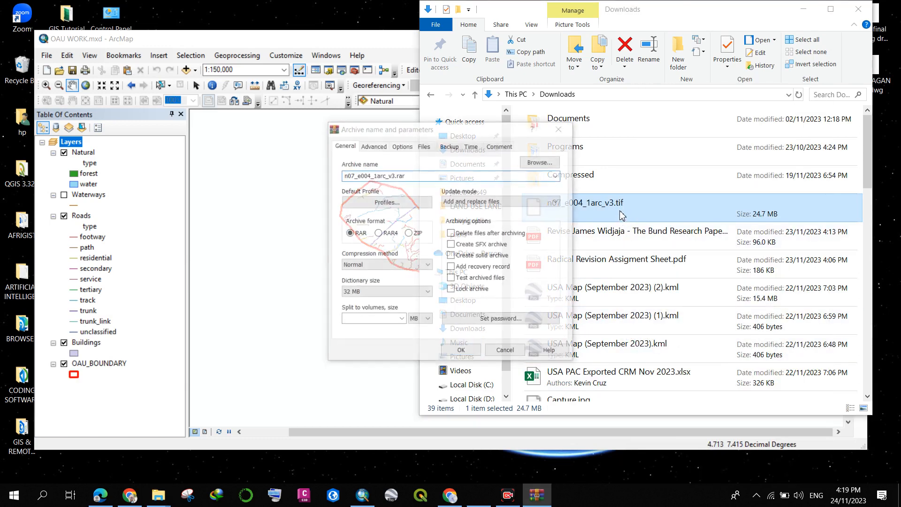
right_click(623, 216)
click(391, 132)
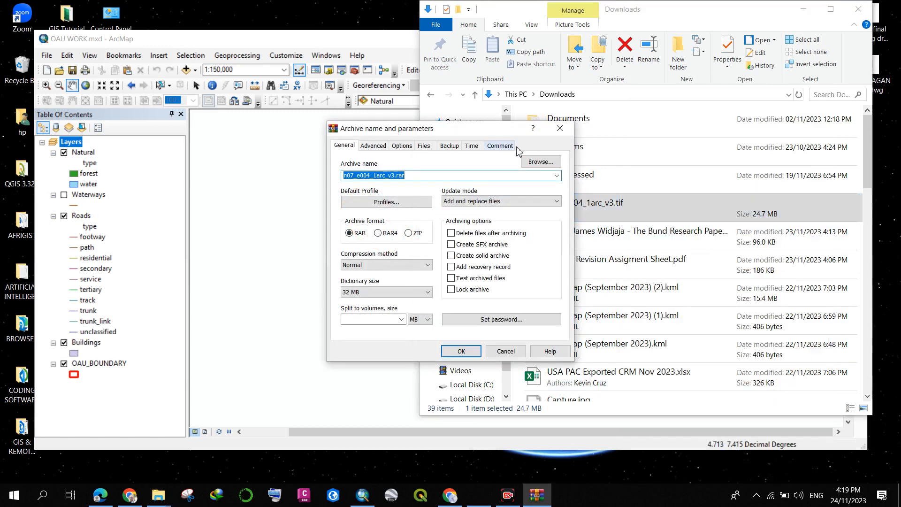
click(562, 134)
click(562, 135)
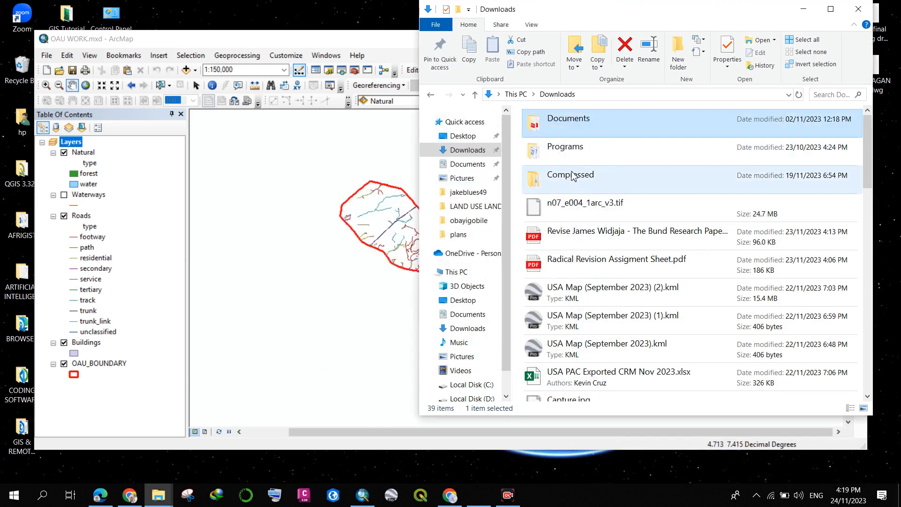
- Copy the n07_e004_1arc_v3.tif file from the Downloads folder
click(582, 217)
right_click(582, 217)
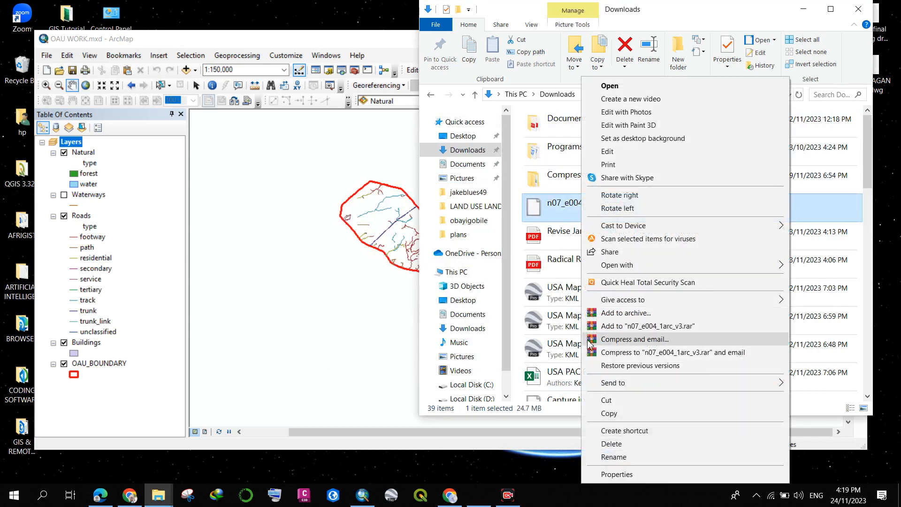
click(610, 413)
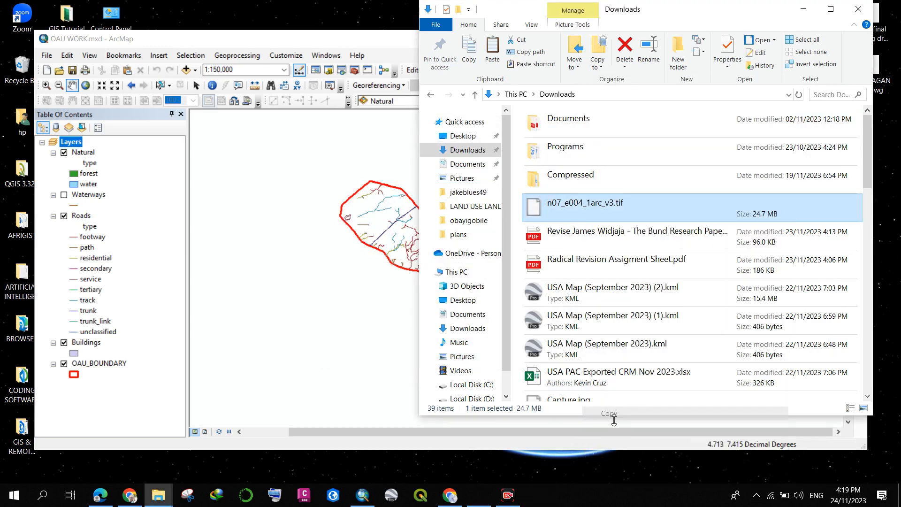
- Paste the copied elevation raster into the Tonia folder on the Desktop
click(464, 300)
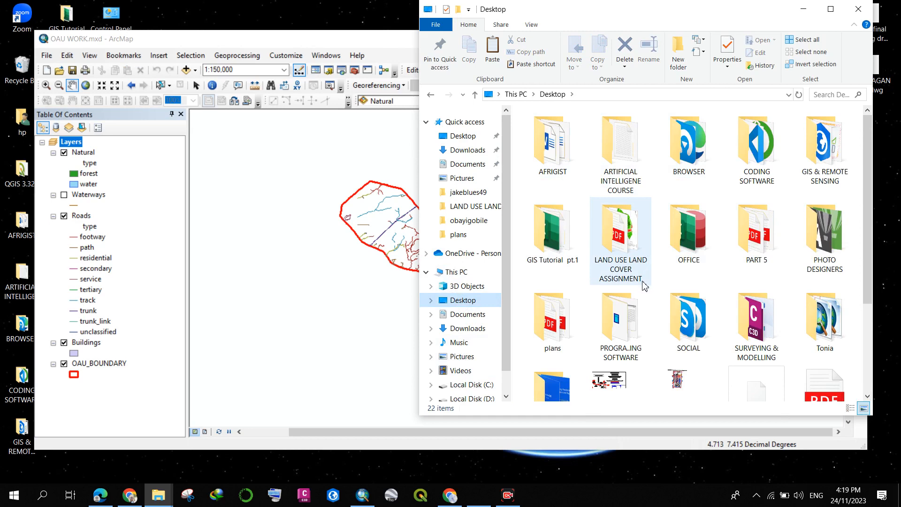
scroll(645, 285, down, 3)
double_click(828, 191)
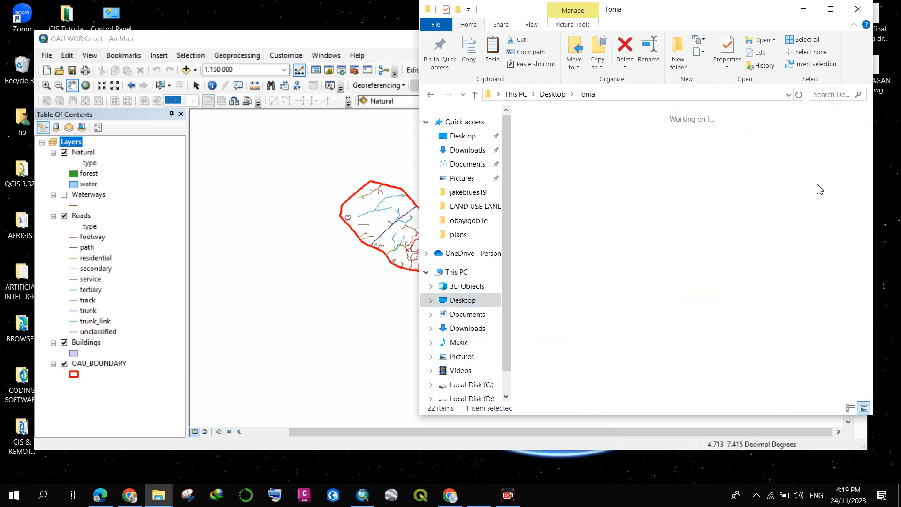
scroll(798, 282, down, 3)
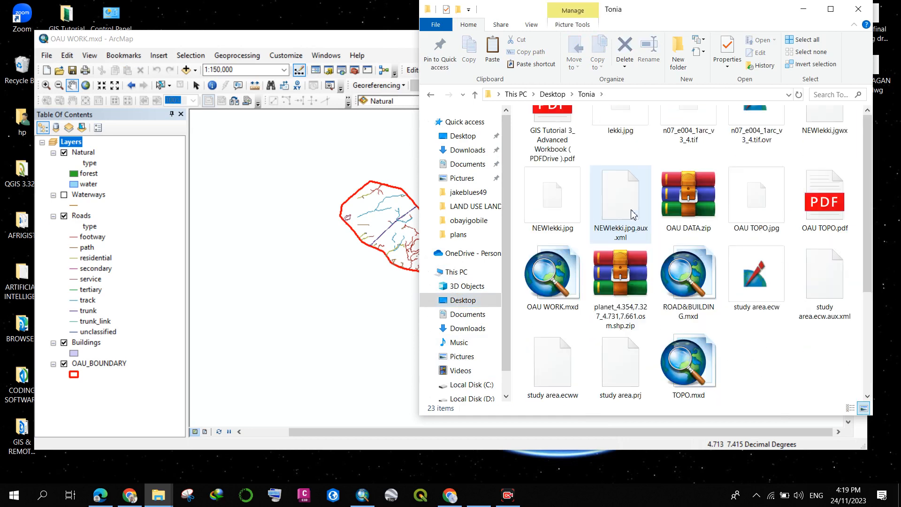
right_click(778, 356)
click(801, 237)
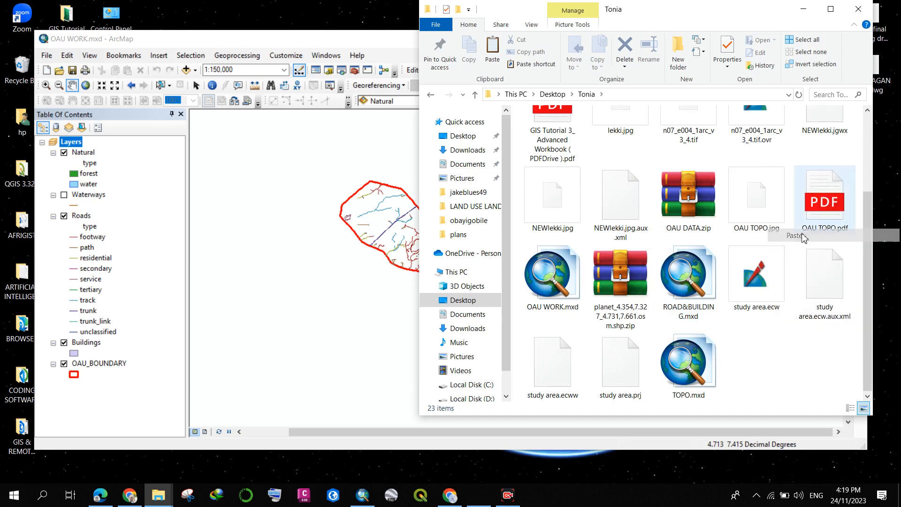
scroll(707, 202, up, 3)
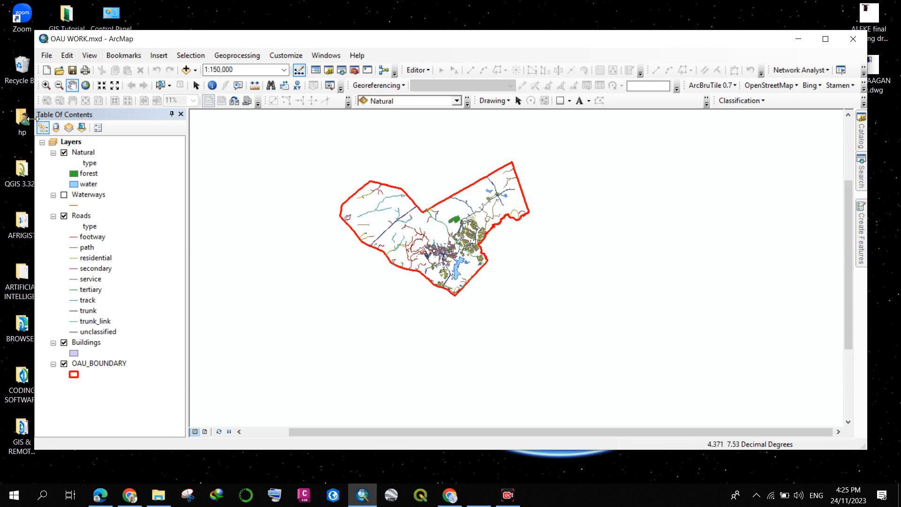
click(68, 142)
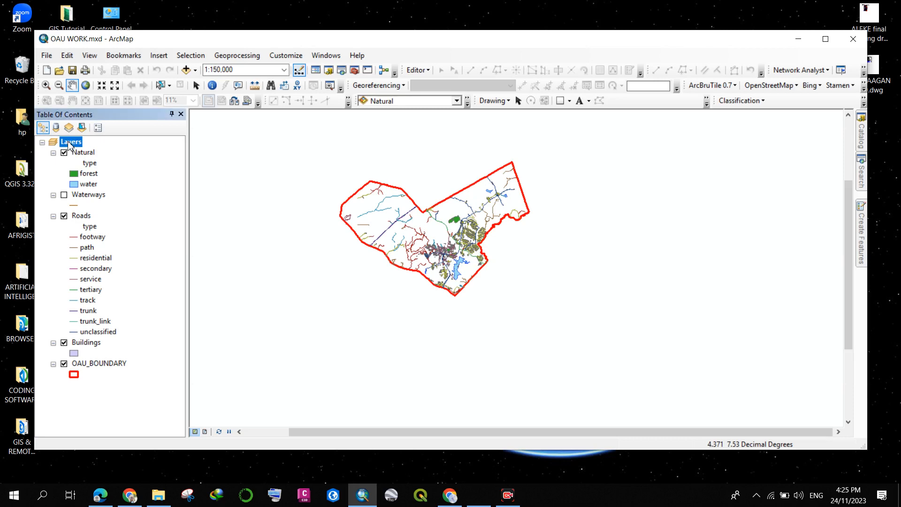
right_click(69, 145)
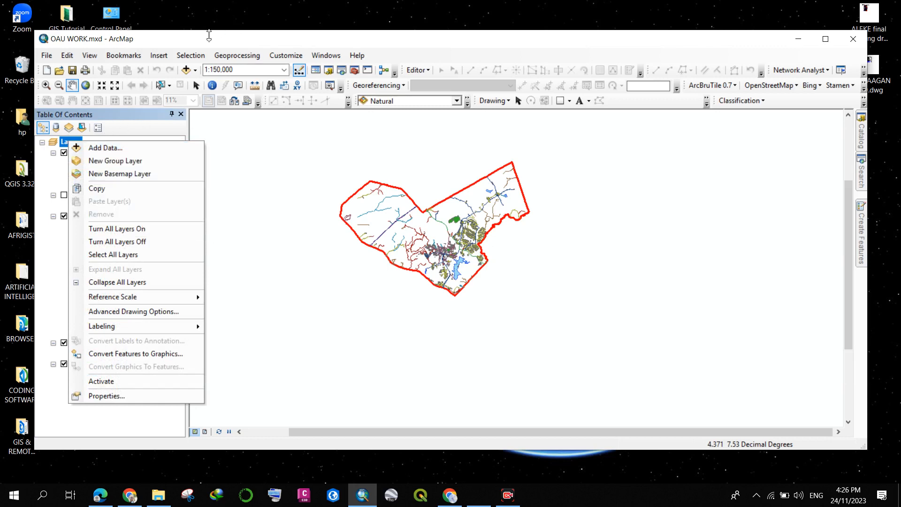
click(195, 71)
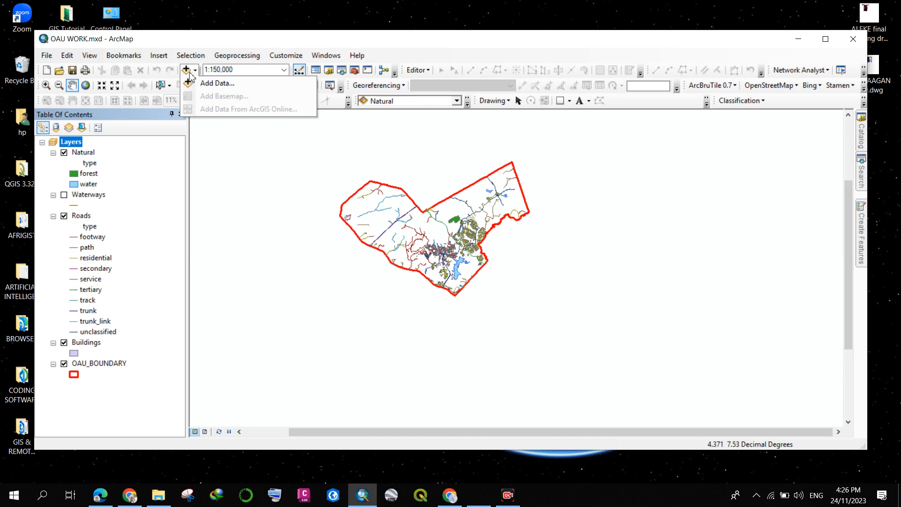
click(862, 135)
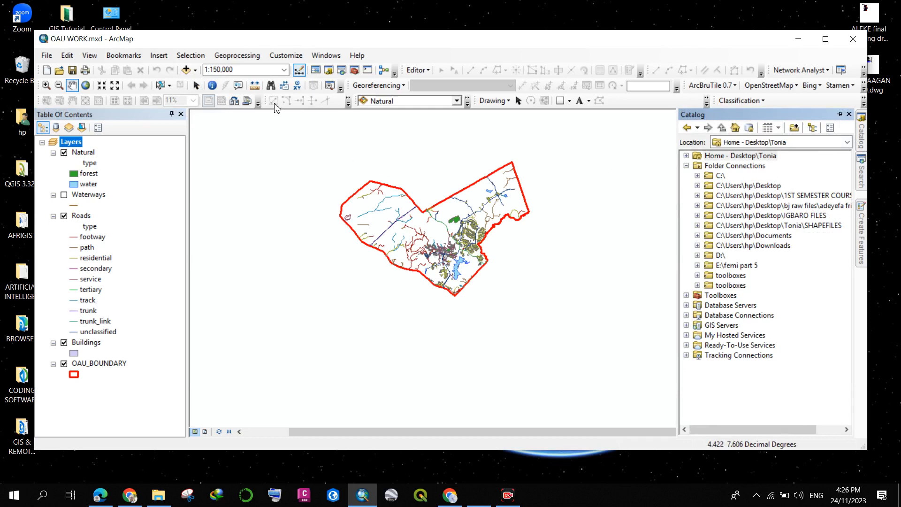
- Start adding data to the map and browse to the Tonia folder under C:\Users\hp\Desktop
click(195, 70)
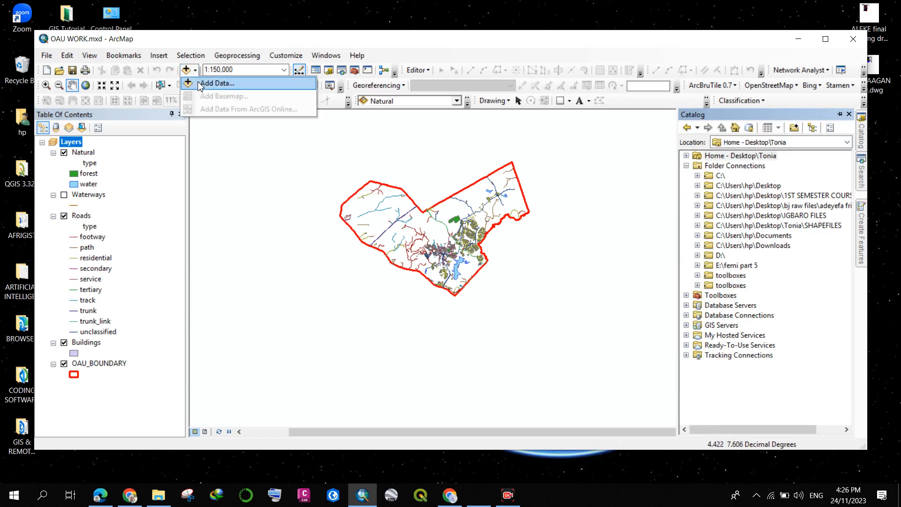
click(201, 81)
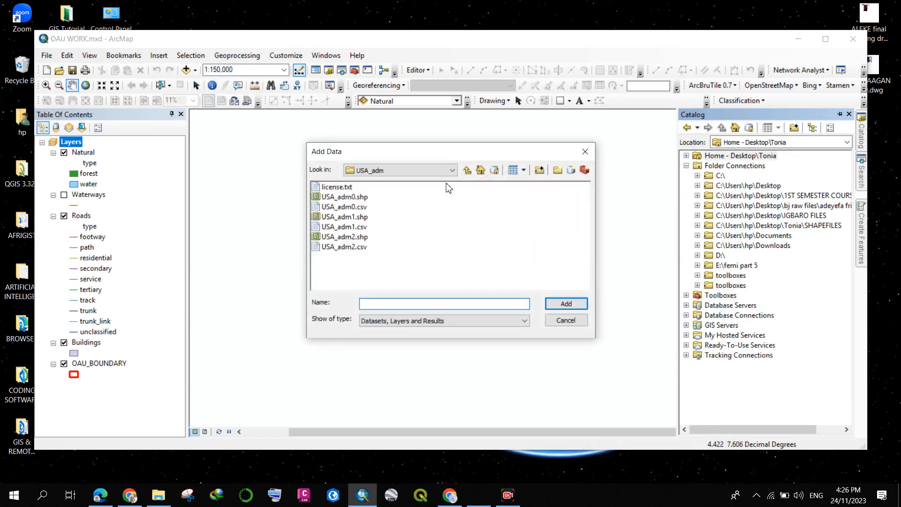
click(453, 172)
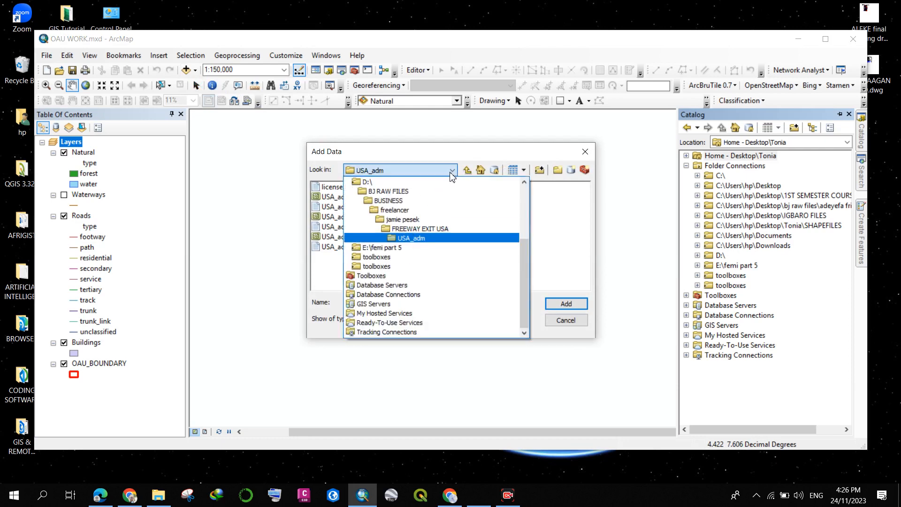
click(408, 192)
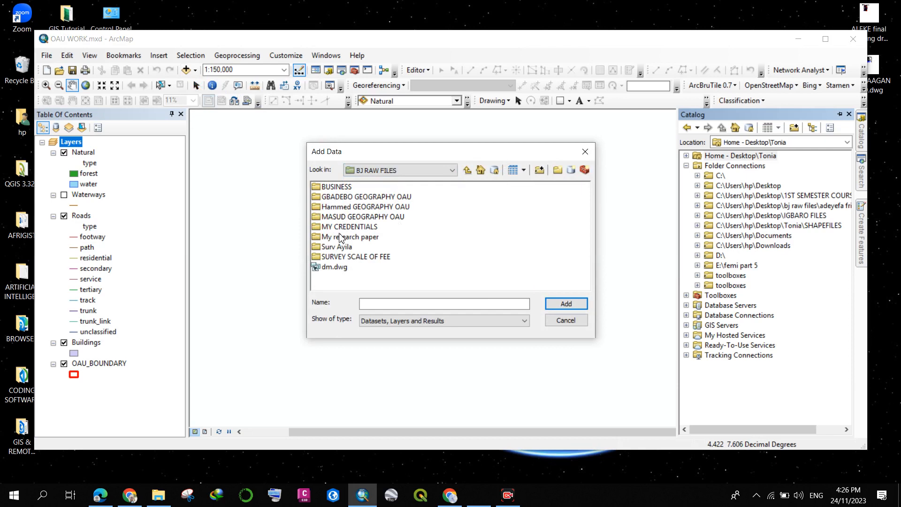
click(467, 170)
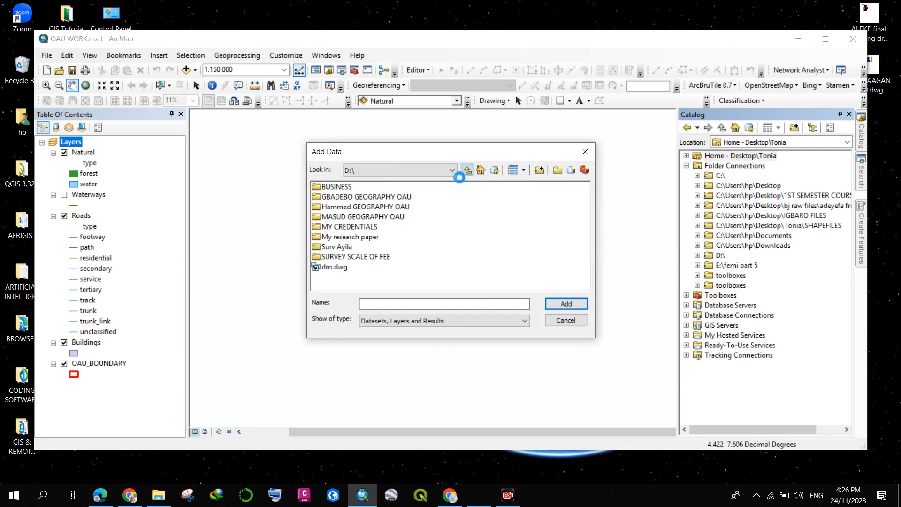
click(425, 175)
scroll(411, 203, up, 2)
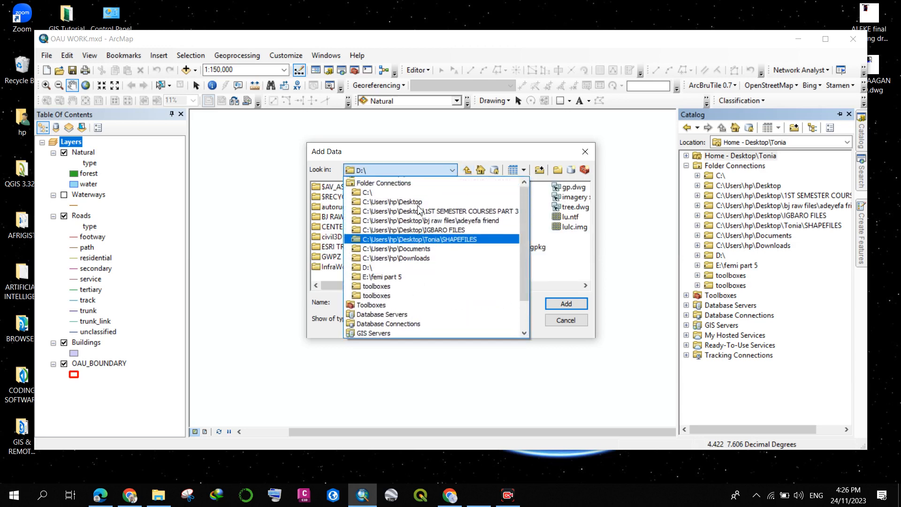
click(409, 210)
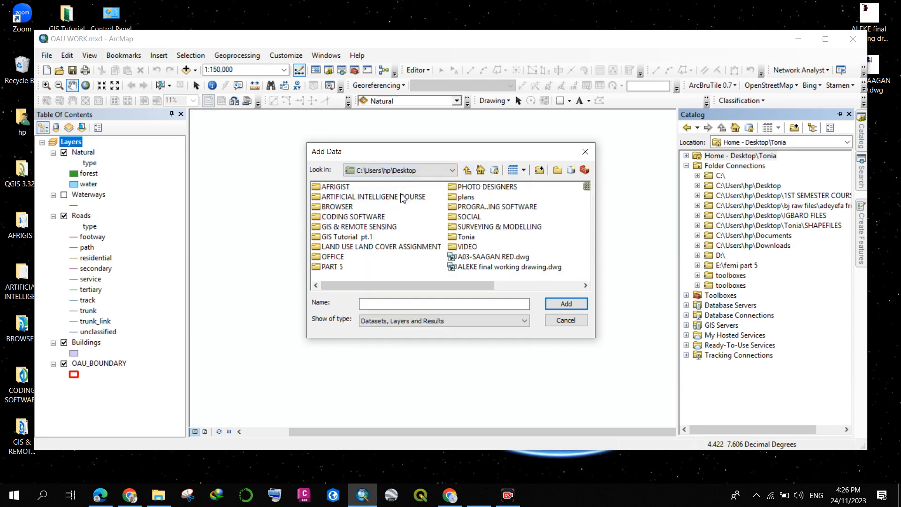
double_click(465, 237)
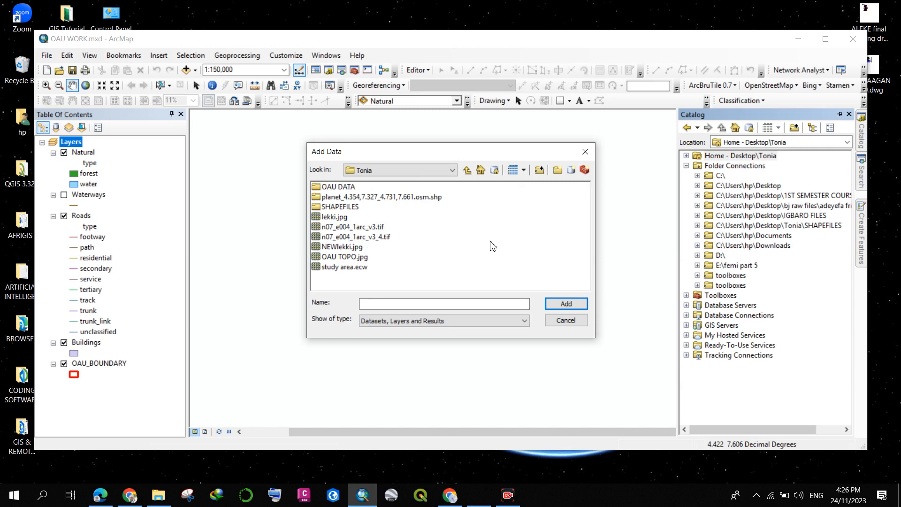
- Add the n07_e004_1arc_v3.tif raster to the map and build pyramids for it
click(365, 229)
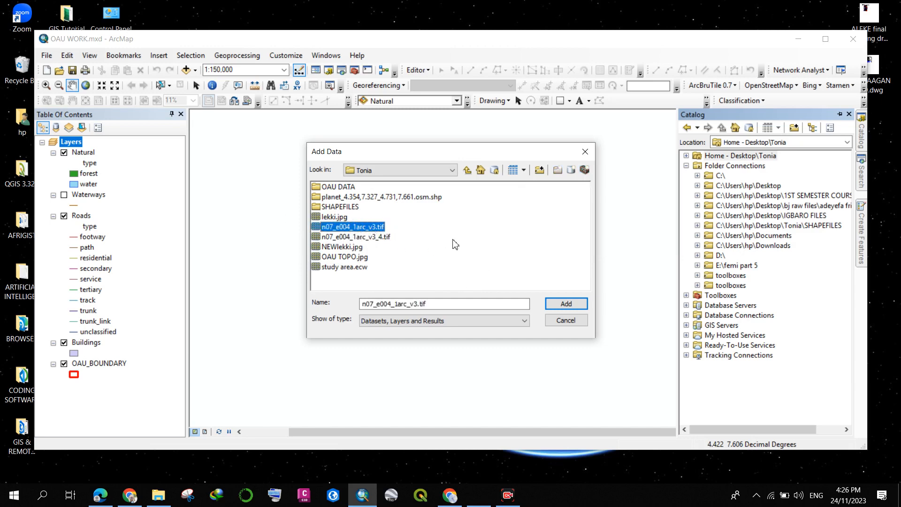
click(561, 306)
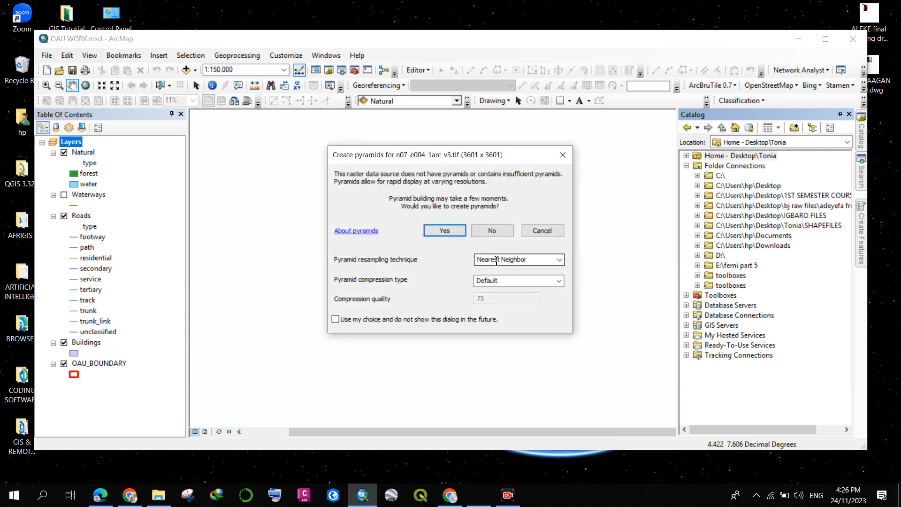
click(454, 235)
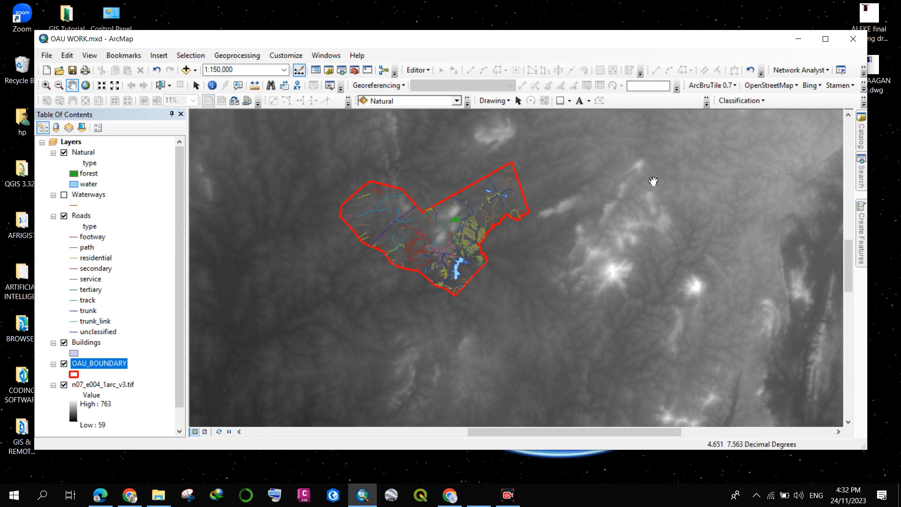
- Search the tools for CREATE RANDOM POINT and open the Create Random Points data management tool
mouse_move(858, 173)
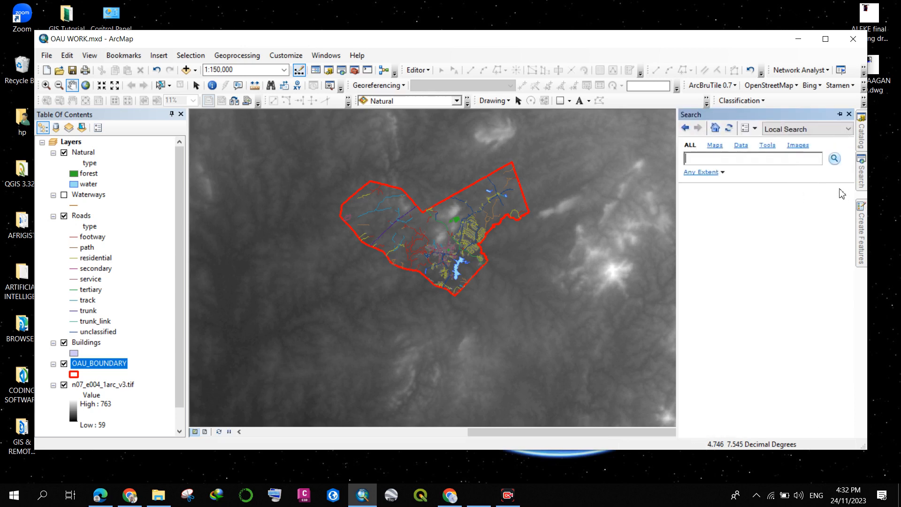
click(774, 161)
text(CREATE RANDOM POINT)
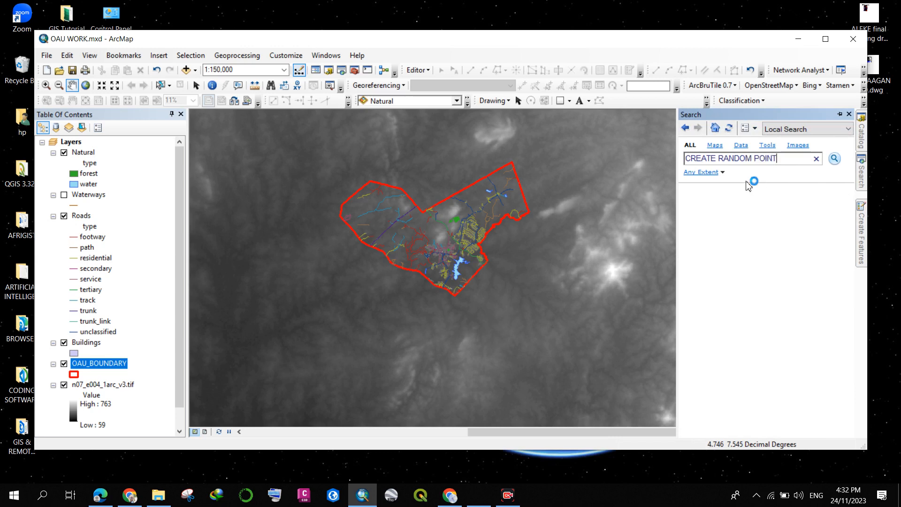
key(Return)
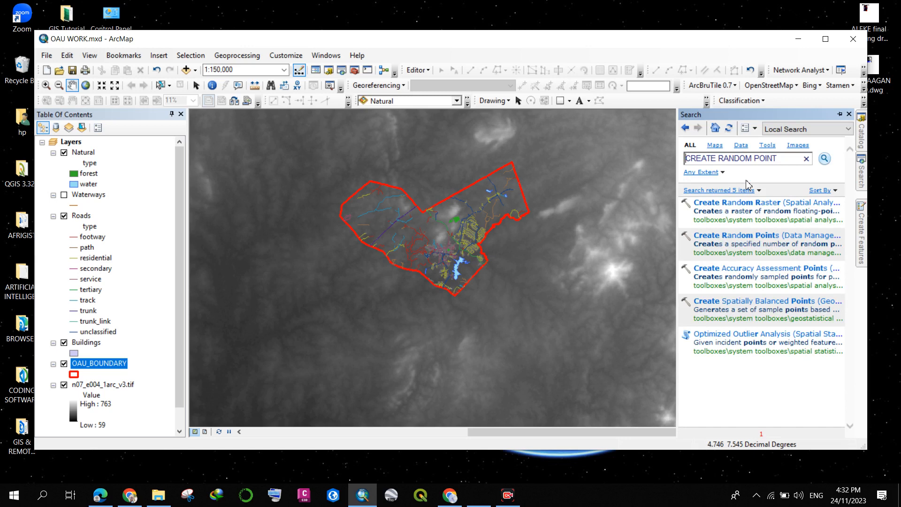
click(734, 240)
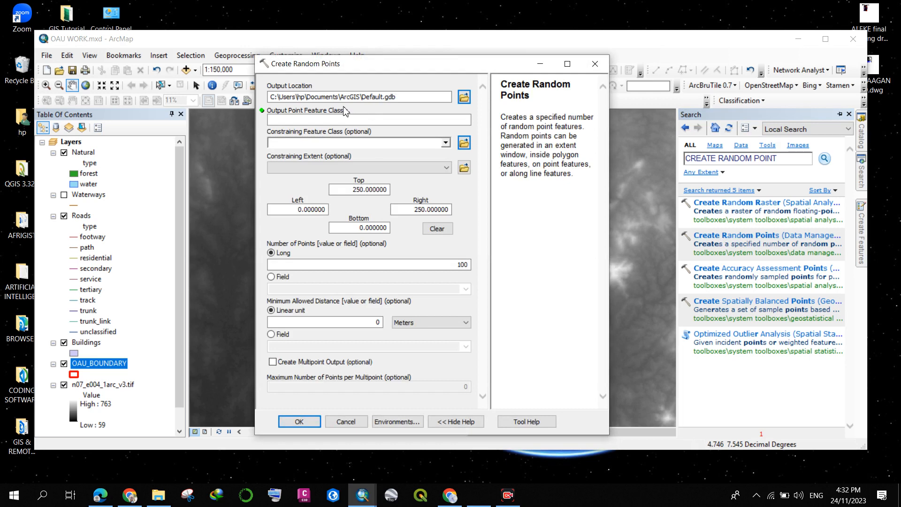
- Name the output point feature class OAUH and set OAU_BOUNDARY as the constraining feature class
click(337, 119)
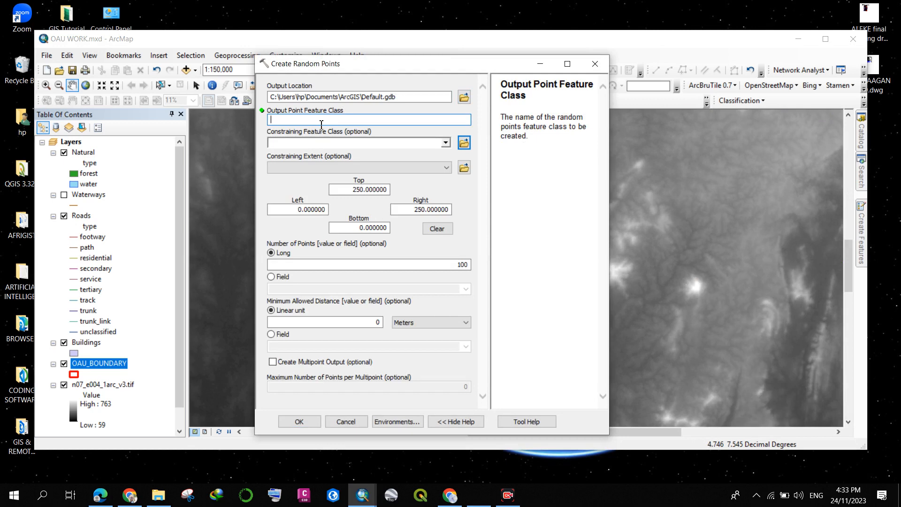
text(OAUH)
click(446, 142)
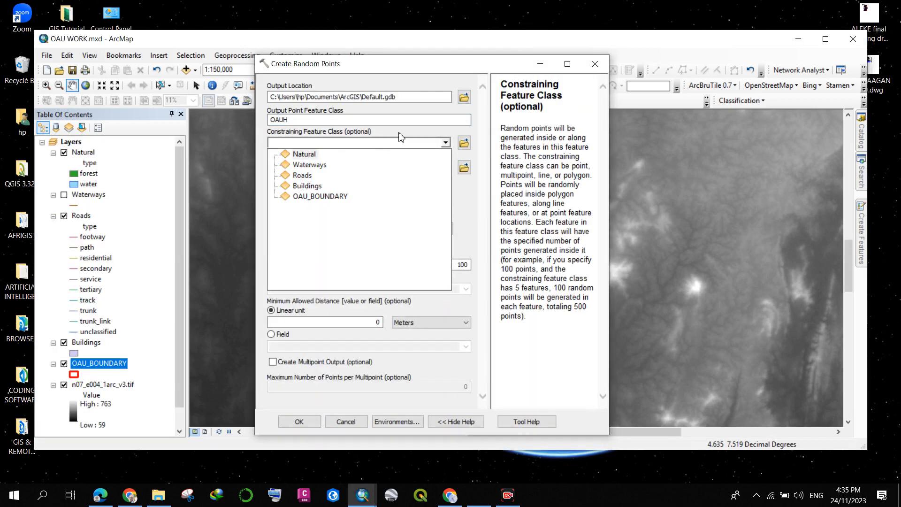
click(428, 146)
click(424, 167)
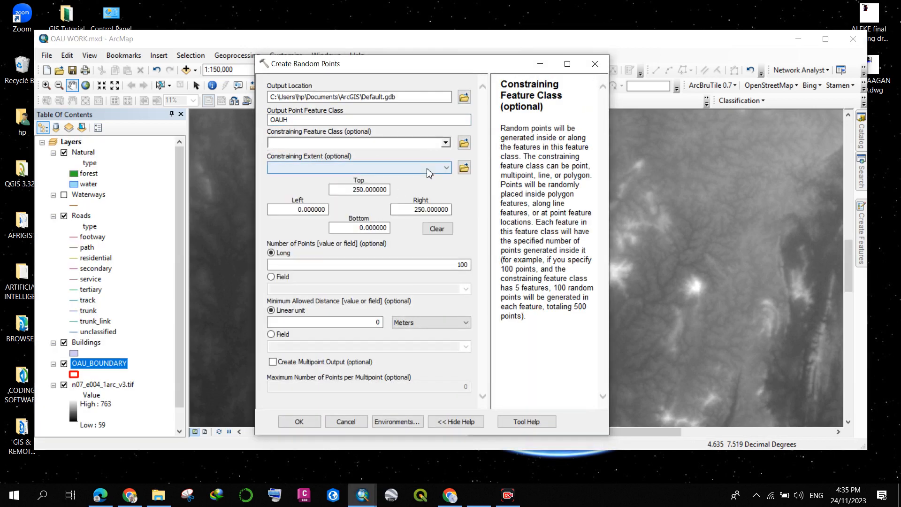
click(393, 165)
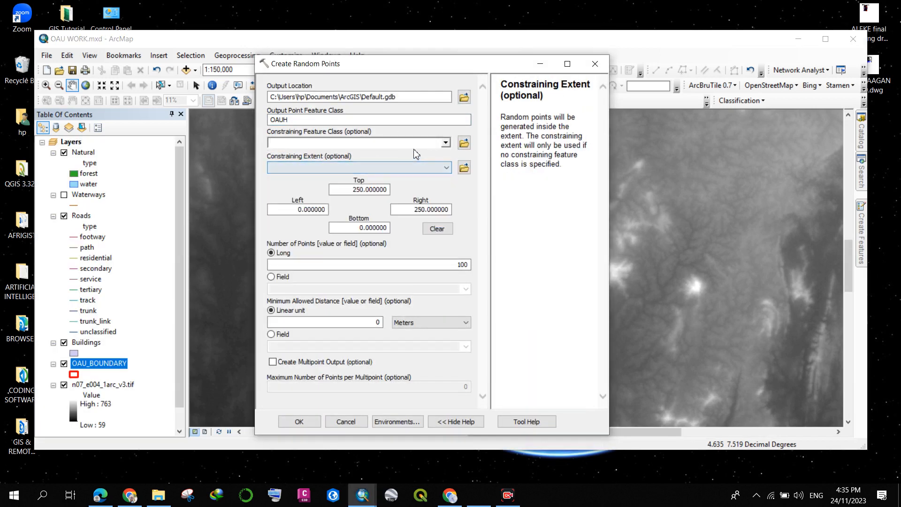
click(415, 145)
click(445, 144)
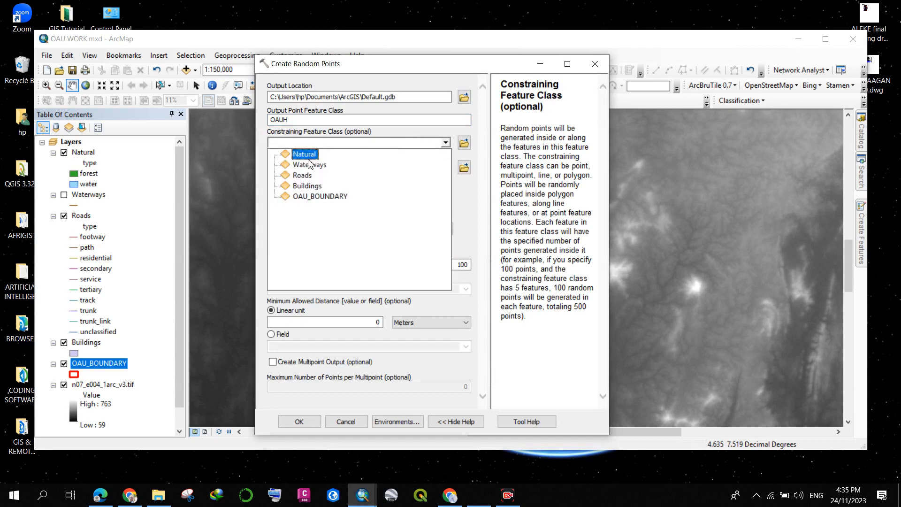
click(306, 199)
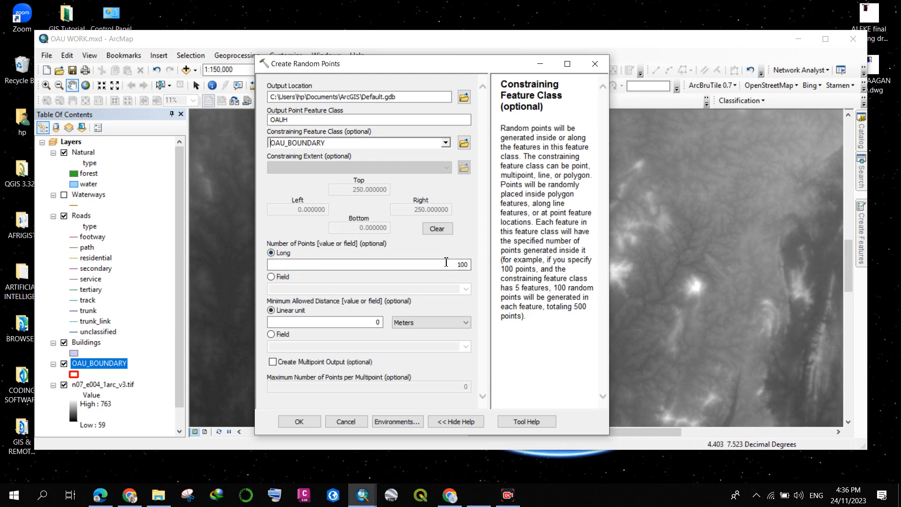
- Set the number of random points to 1000 and generate them within the OAU boundary
drag(455, 266, 514, 272)
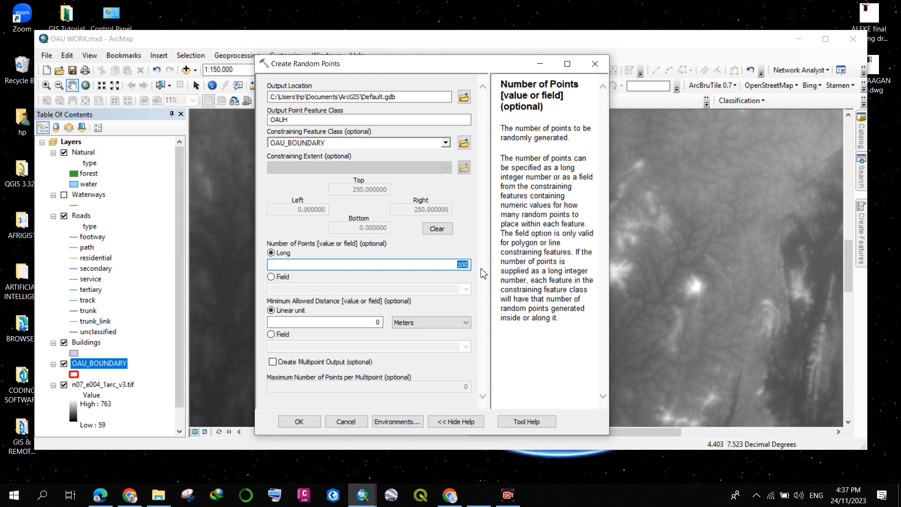
text(1000)
click(315, 423)
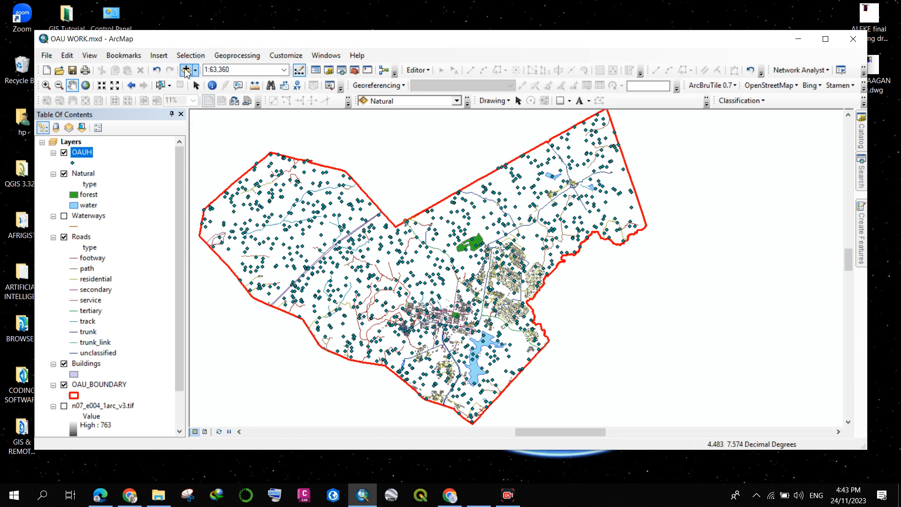
- Start a Select By Location query with OAUH as the target layer and Buildings as the source layer
click(193, 56)
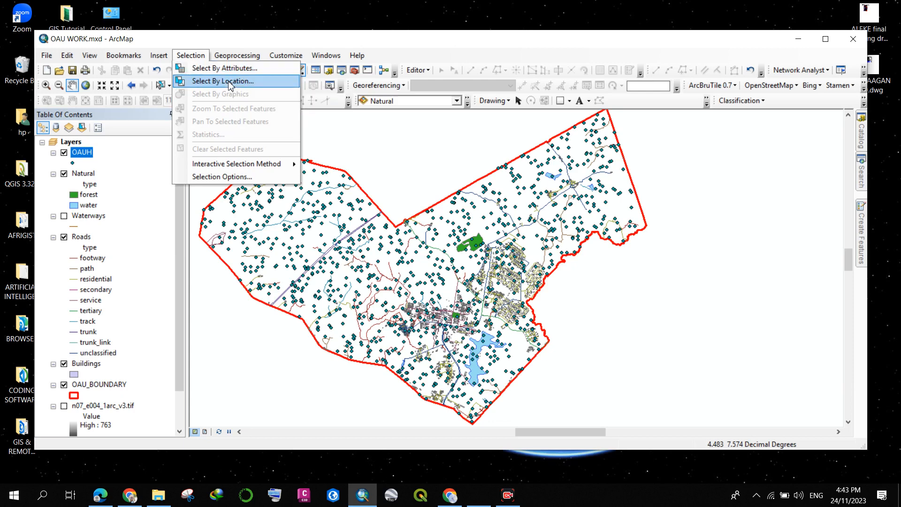
click(234, 81)
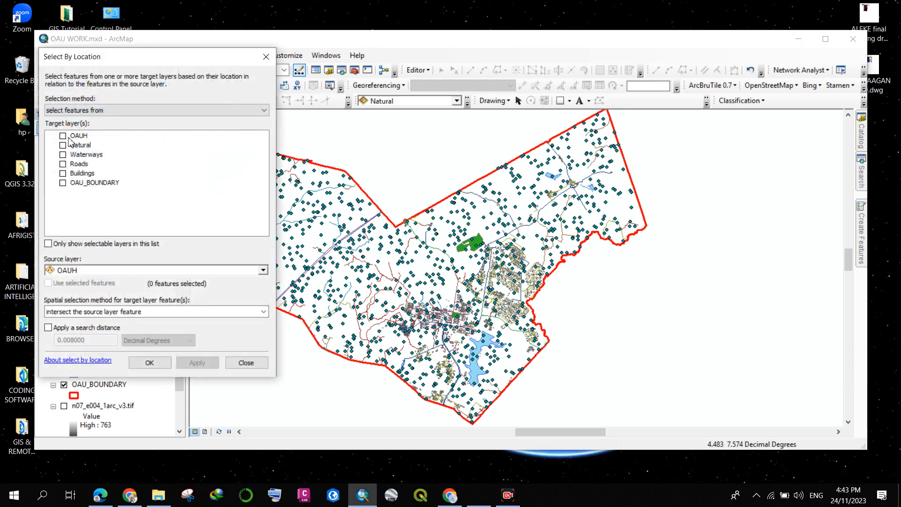
click(62, 136)
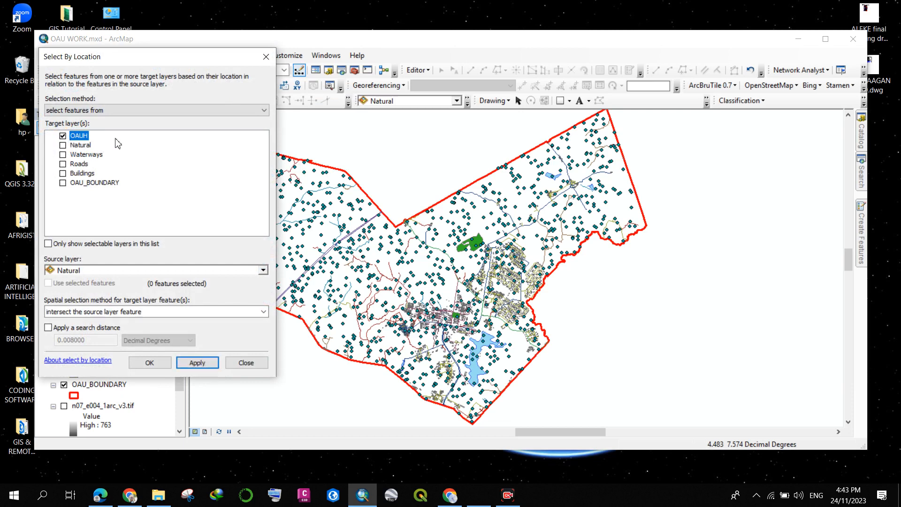
click(135, 271)
click(87, 313)
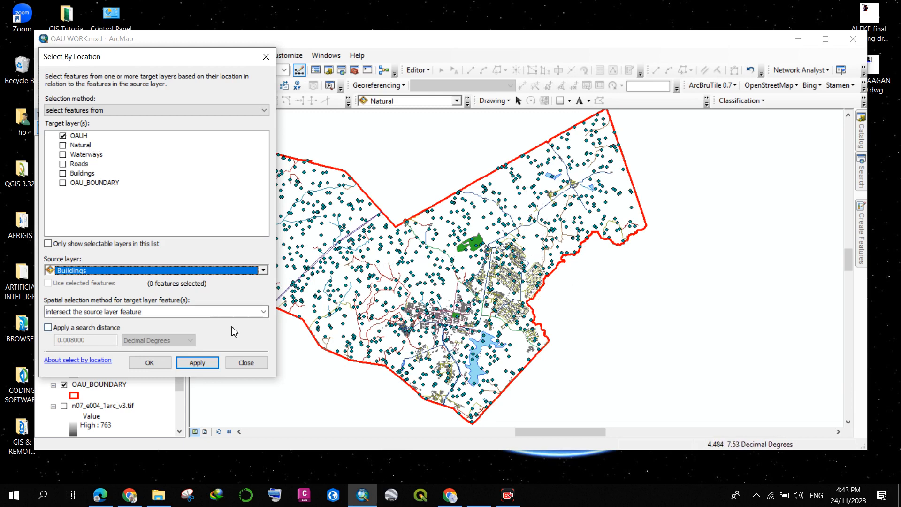
- Set the spatial selection method to "are completely within the source layer feature" and select the OAUH points inside buildings
click(133, 314)
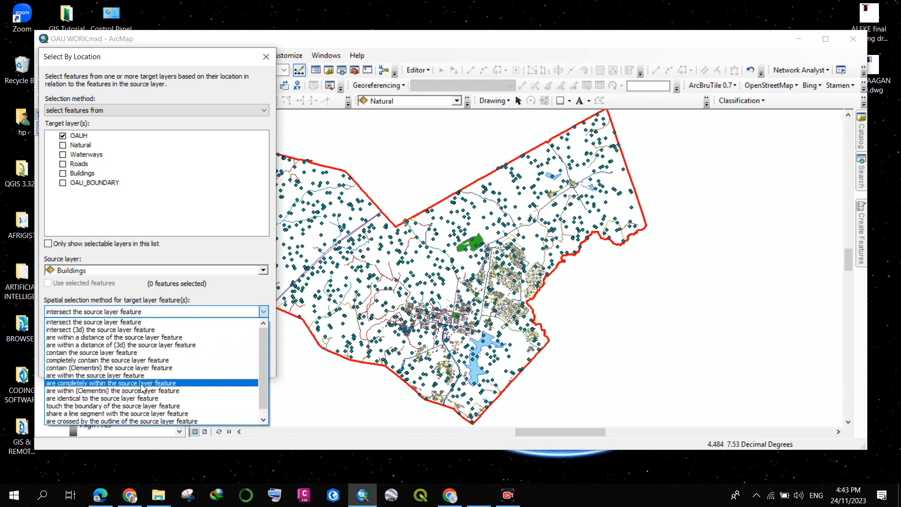
click(134, 385)
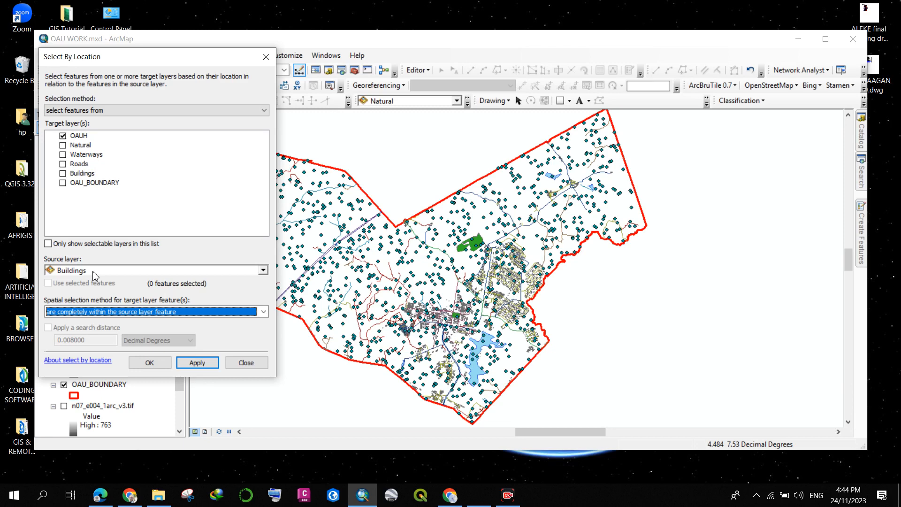
click(117, 312)
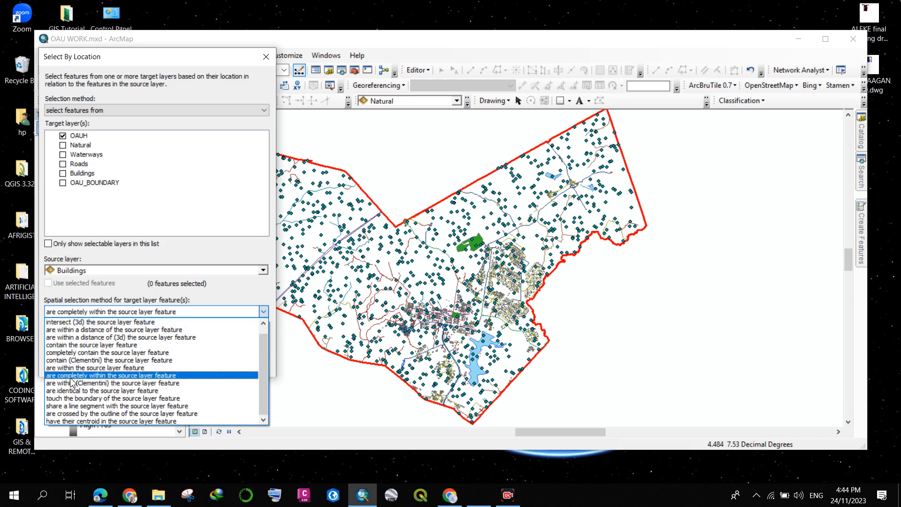
click(104, 377)
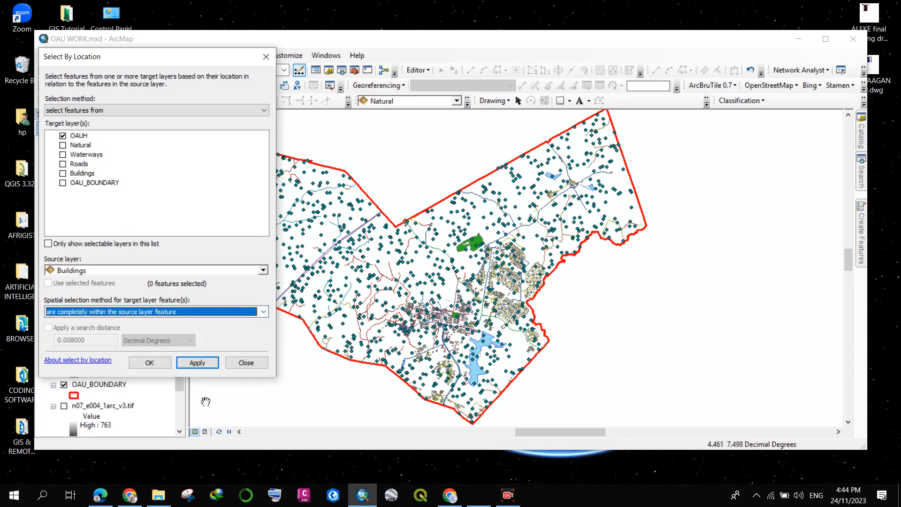
click(197, 363)
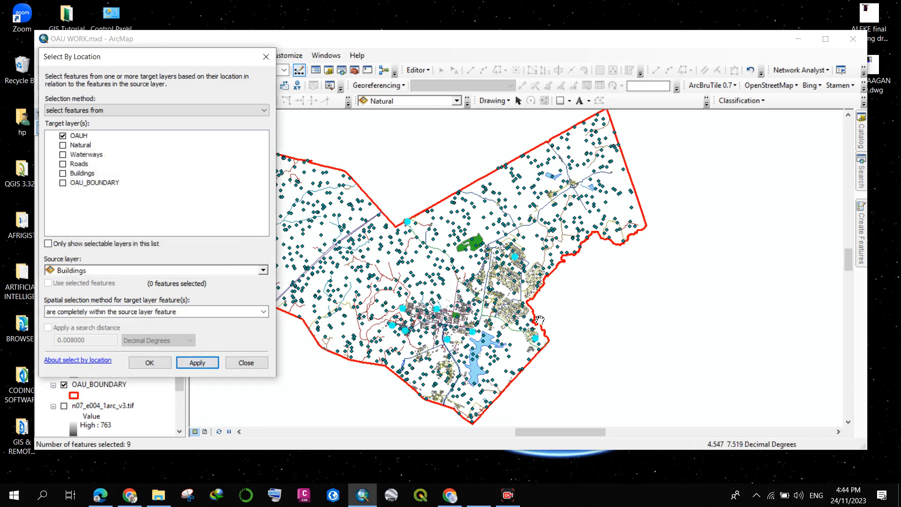
scroll(605, 286, up, 2)
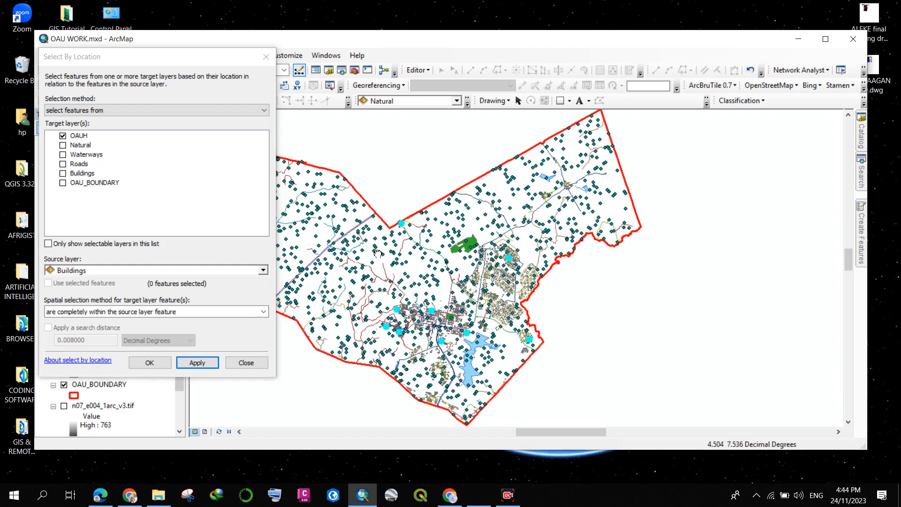
drag(371, 255, 423, 247)
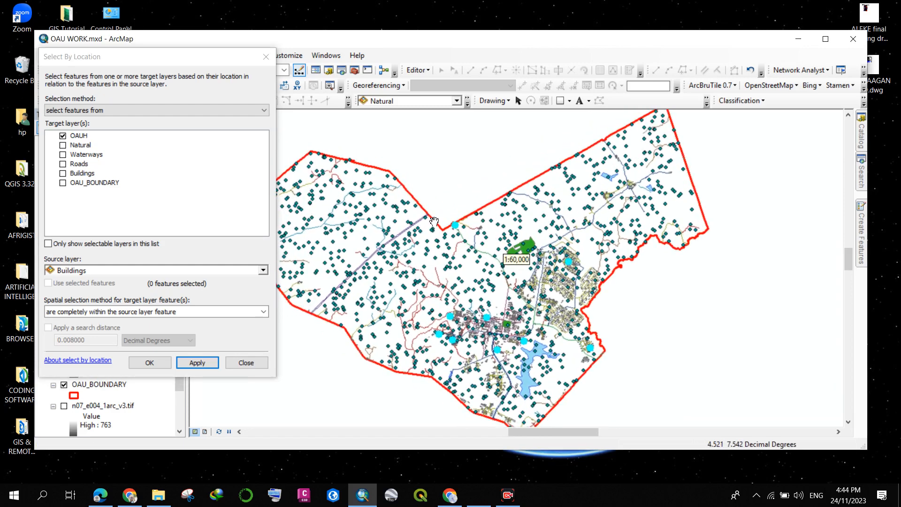
scroll(484, 230, down, 3)
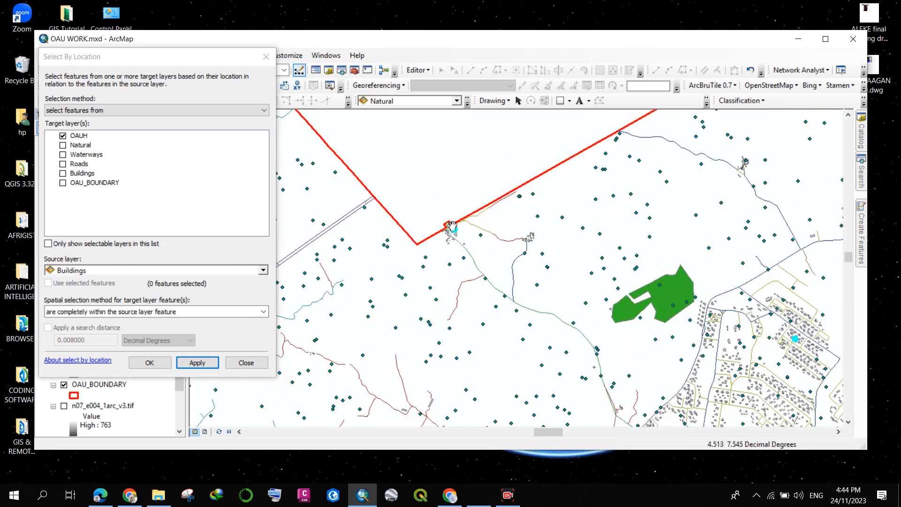
scroll(453, 228, up, 4)
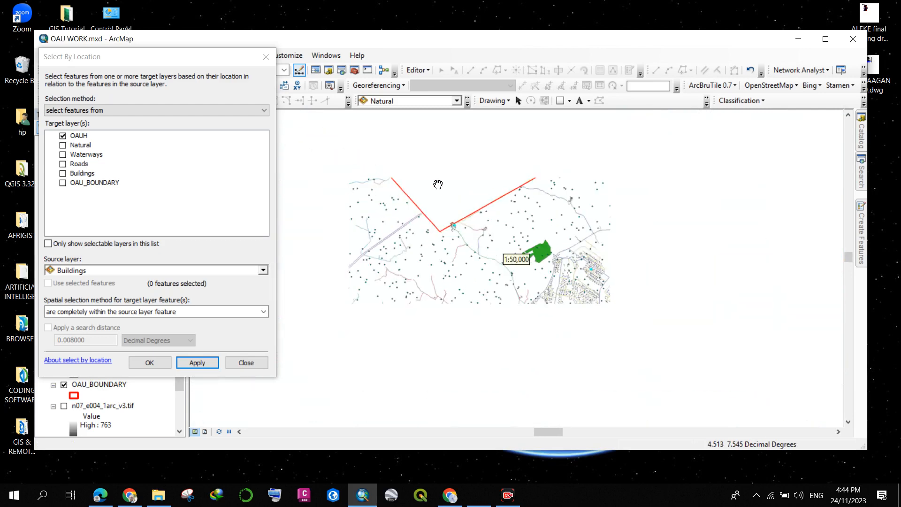
scroll(434, 209, up, 1)
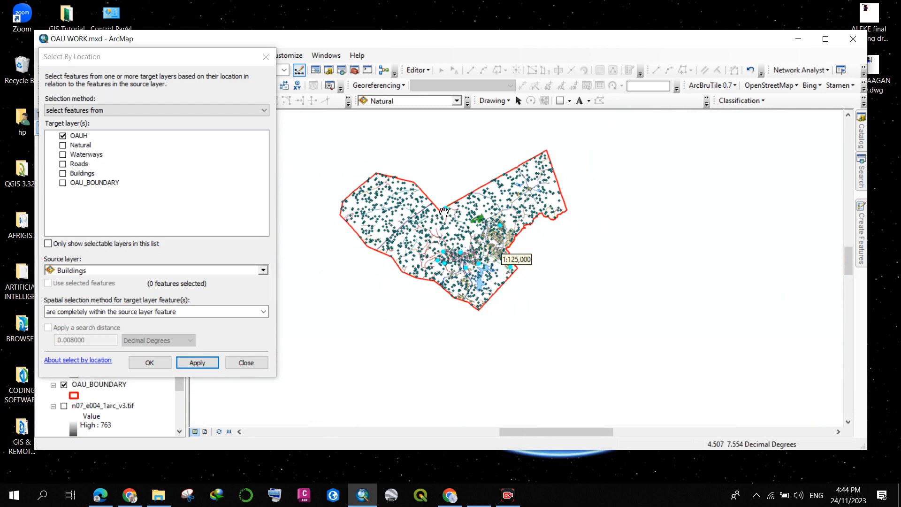
scroll(434, 210, up, 1)
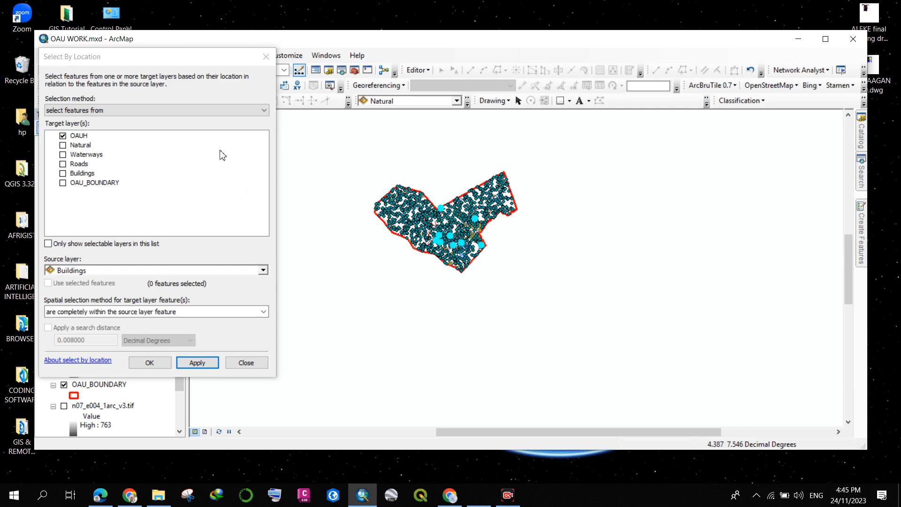
click(164, 364)
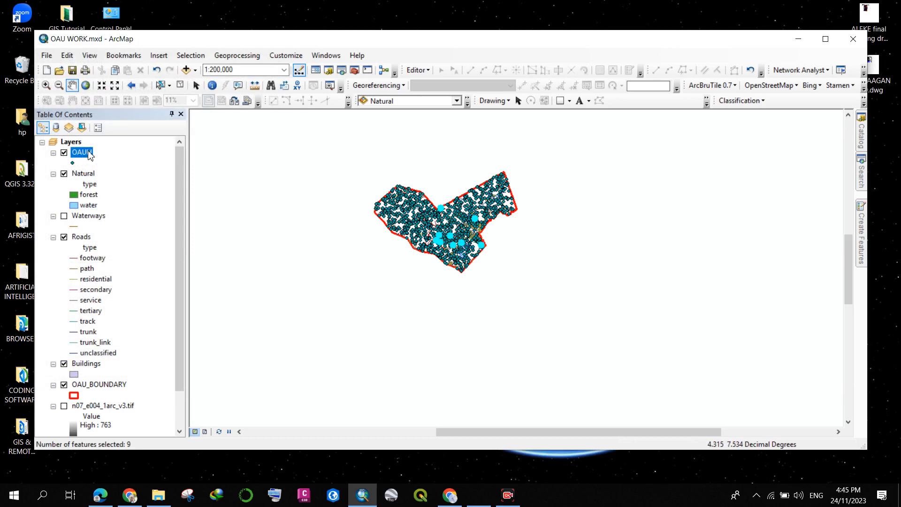
- Open the OAUH layer's attribute table and show only its selected records
scroll(462, 214, up, 1)
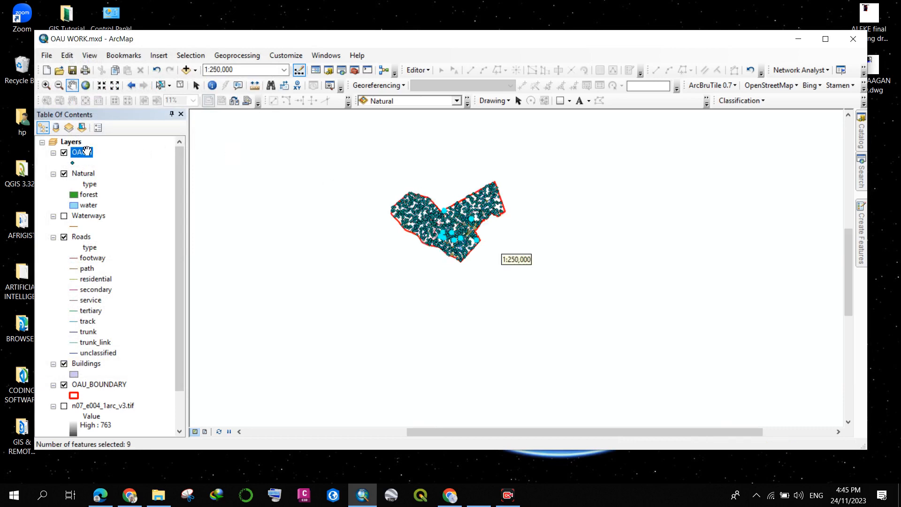
right_click(84, 154)
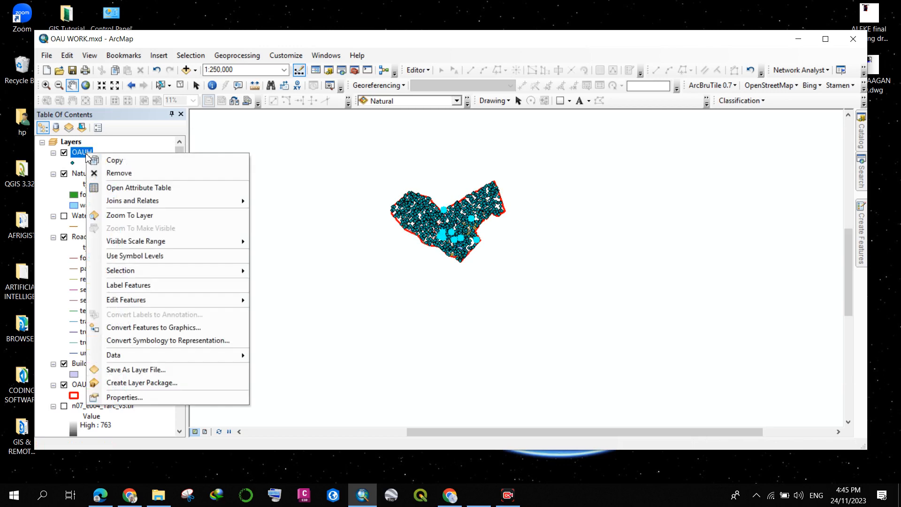
click(114, 188)
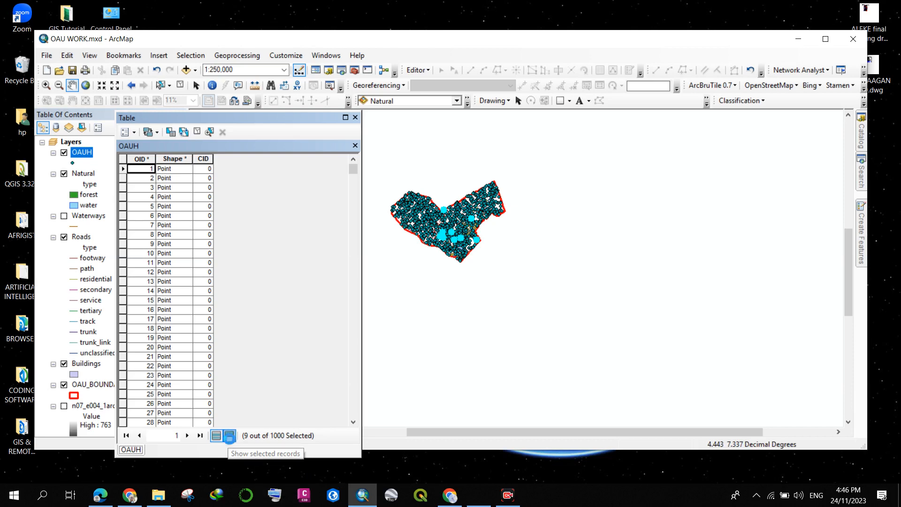
click(230, 438)
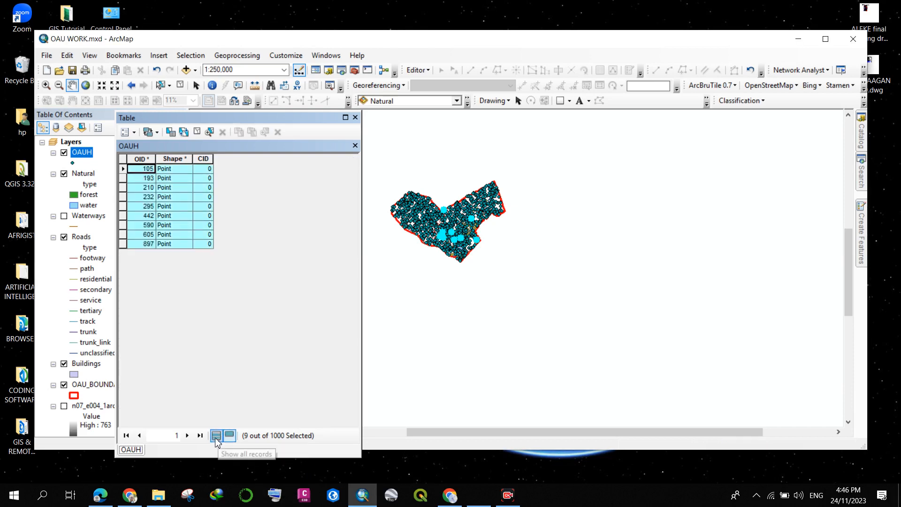
click(217, 438)
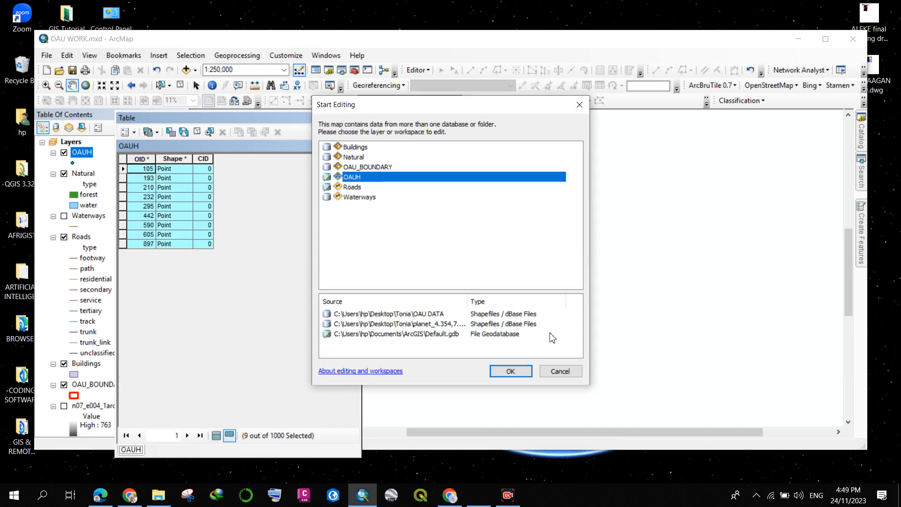
- Start an edit session on the OAUH layer and delete the selected point records
click(511, 371)
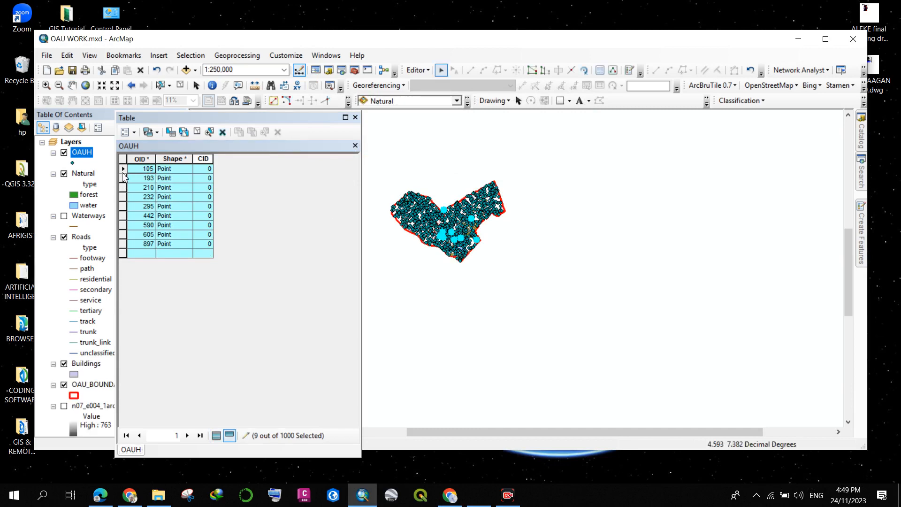
right_click(125, 177)
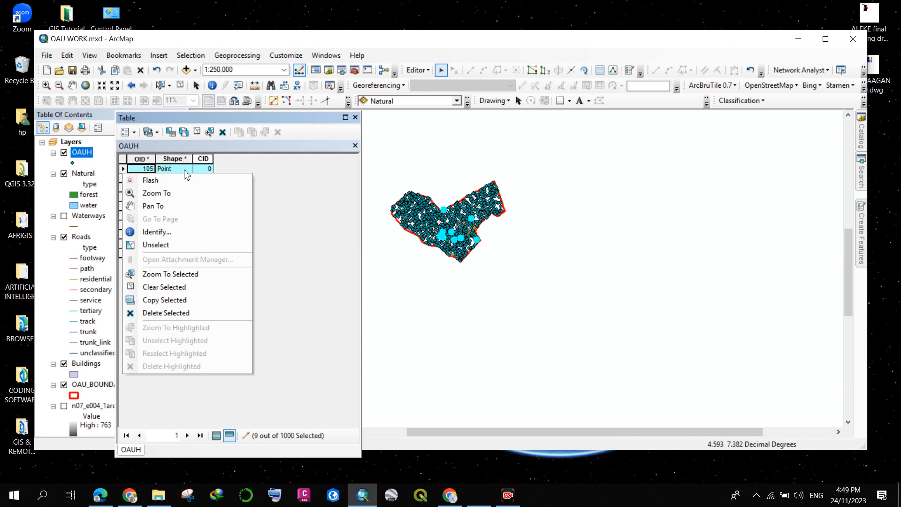
click(178, 319)
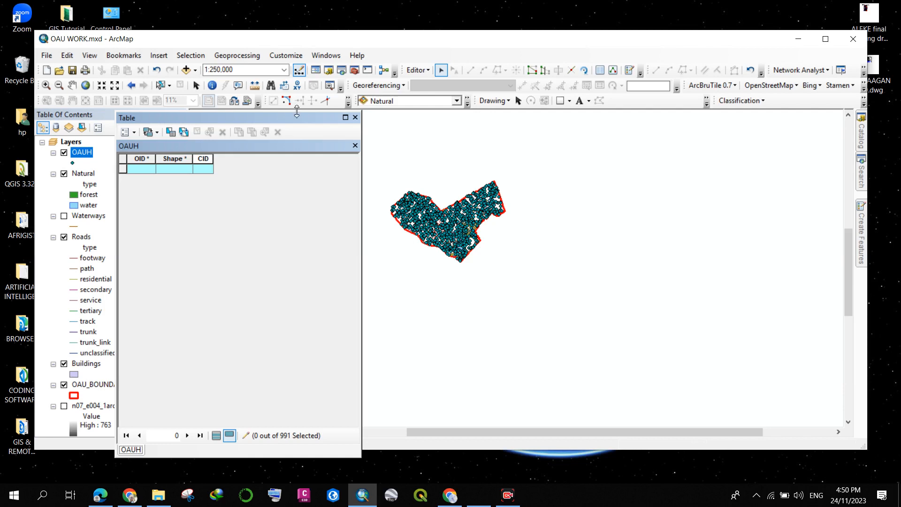
- Save the edits to the OAUH points and stop the edit session
click(418, 70)
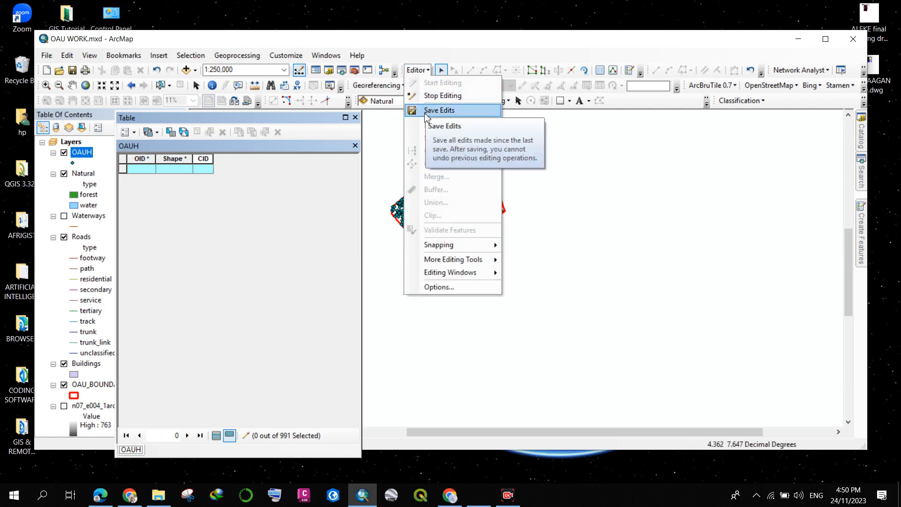
click(428, 111)
click(418, 70)
click(429, 97)
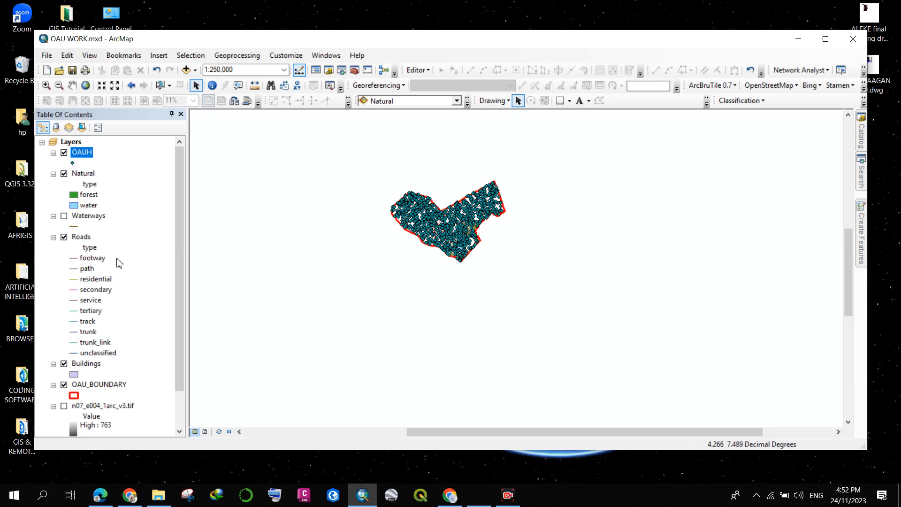
- Select by location the OAUH points that are completely within the Natural layer's features
click(191, 55)
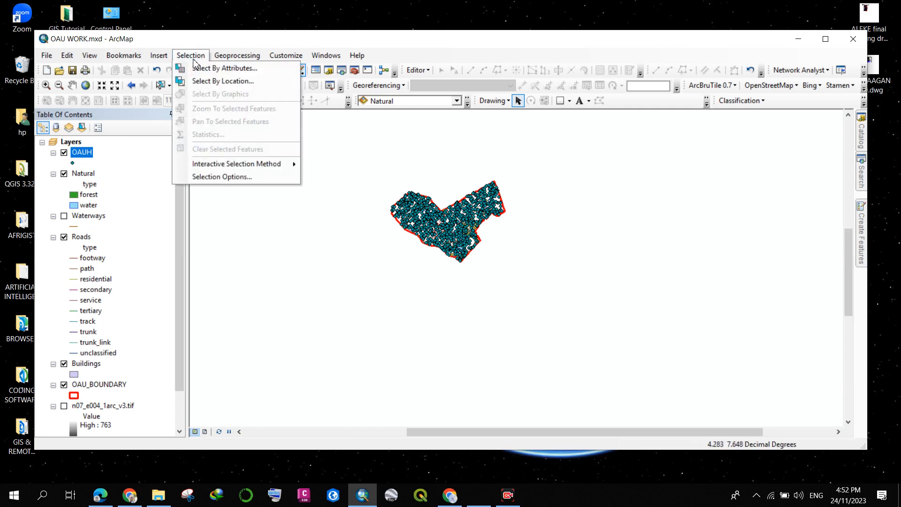
click(208, 82)
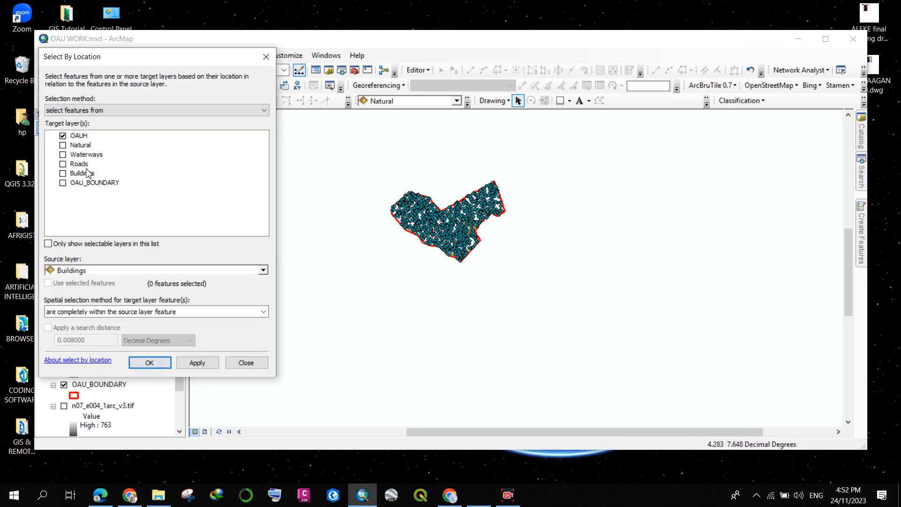
click(103, 271)
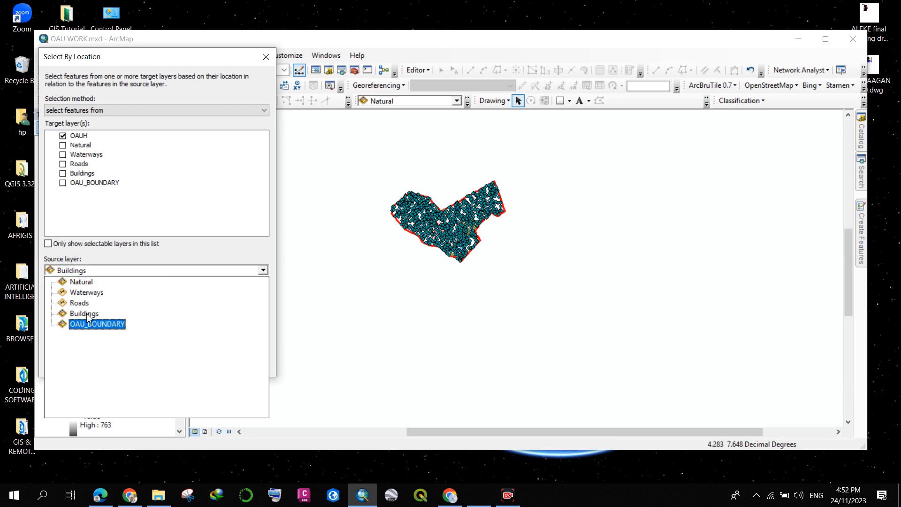
click(85, 286)
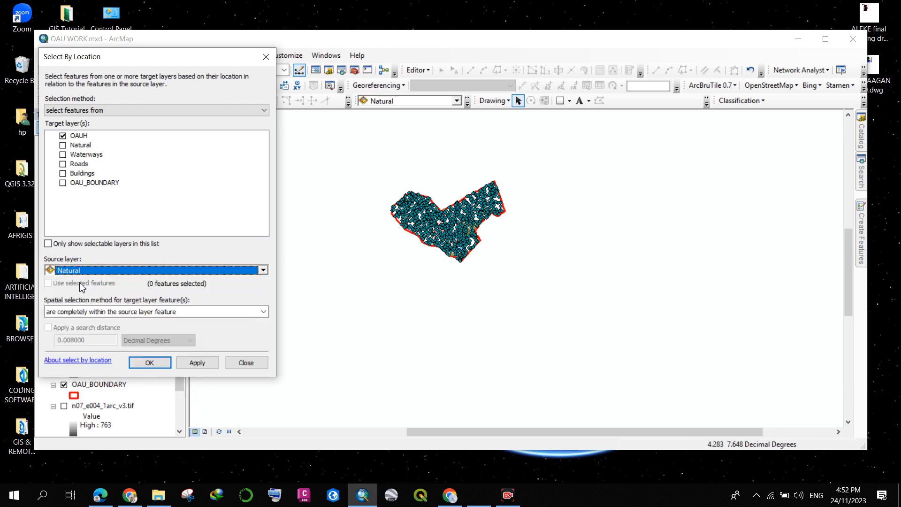
click(198, 363)
scroll(458, 249, down, 2)
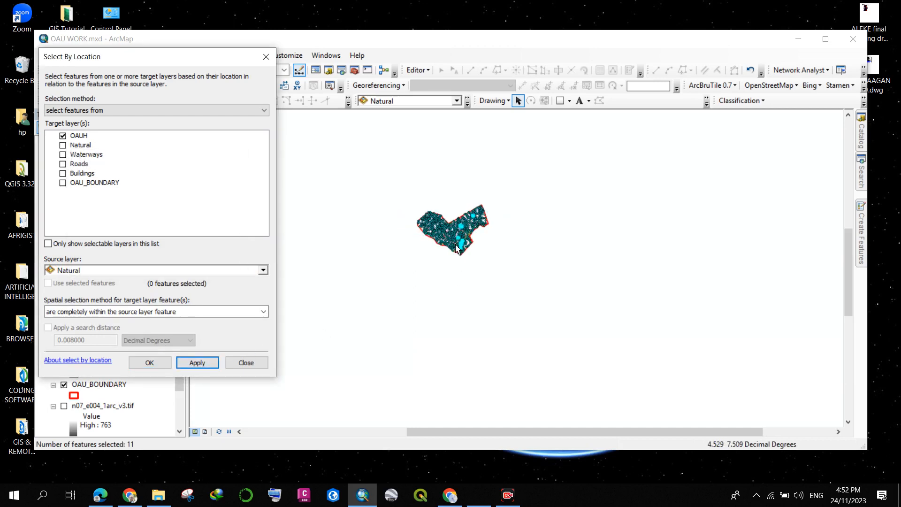
scroll(458, 249, up, 5)
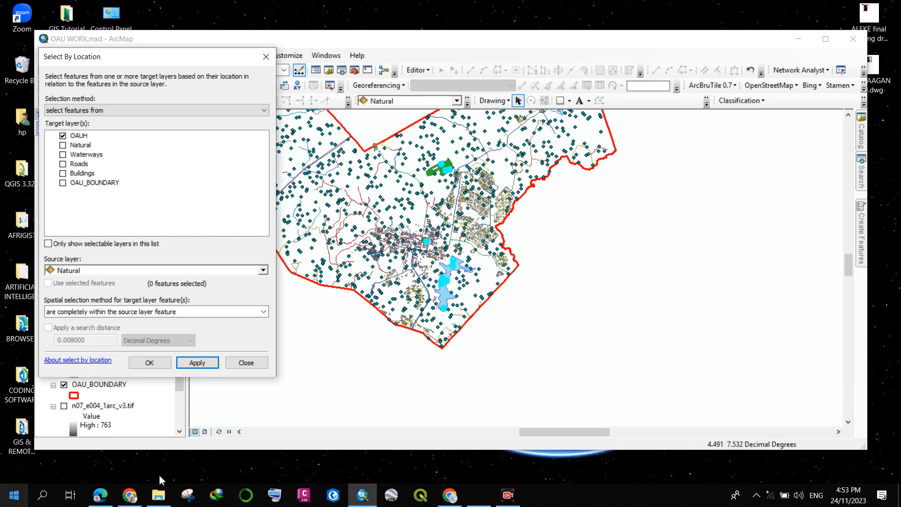
click(141, 363)
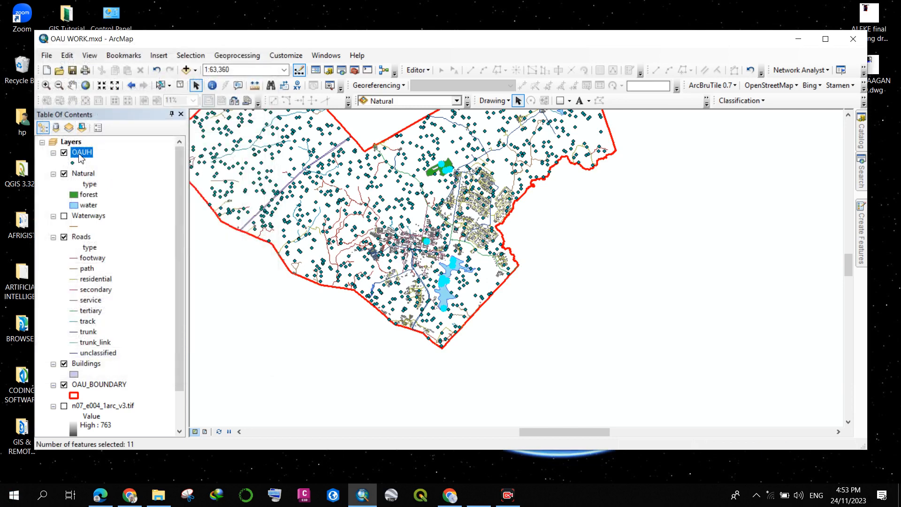
- Open the OAUH layer's attribute table and start an edit session on the OAUH layer
right_click(81, 152)
click(100, 187)
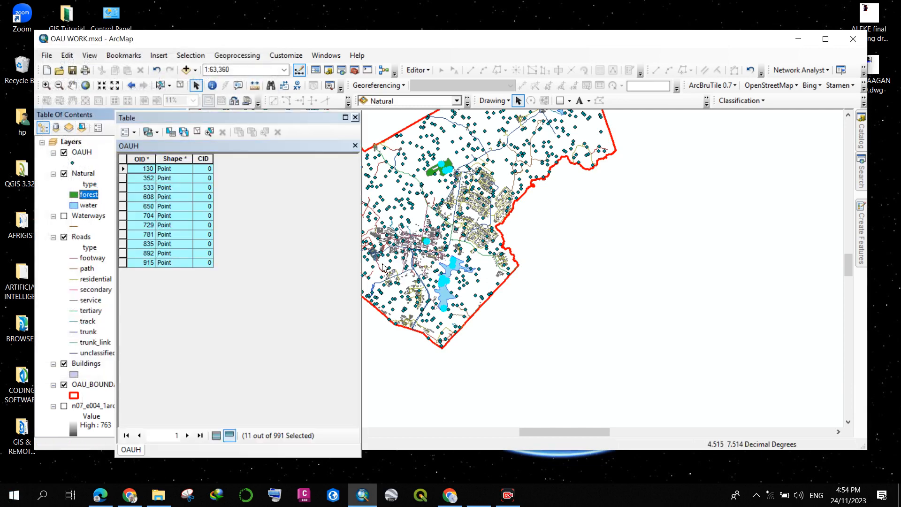
click(417, 71)
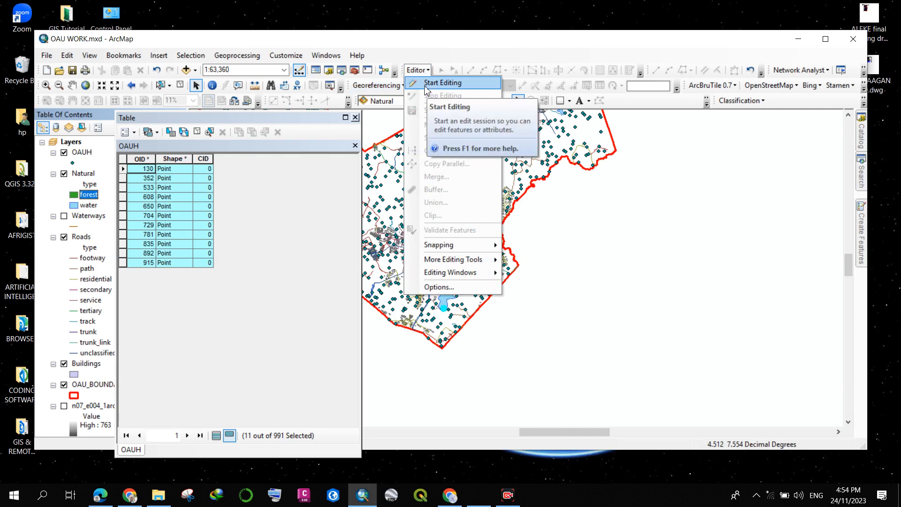
click(427, 85)
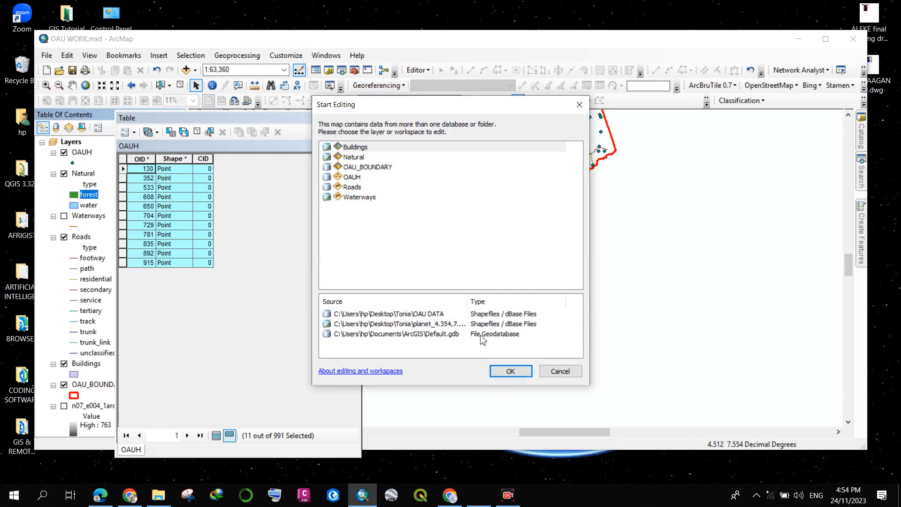
click(352, 177)
click(509, 375)
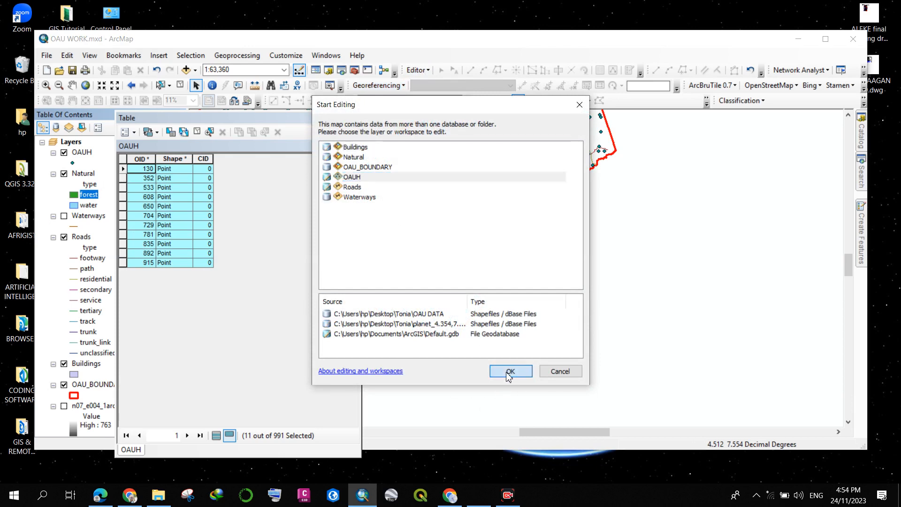
- Delete the selected OAUH point records that fall inside natural features and close the attribute table
click(126, 169)
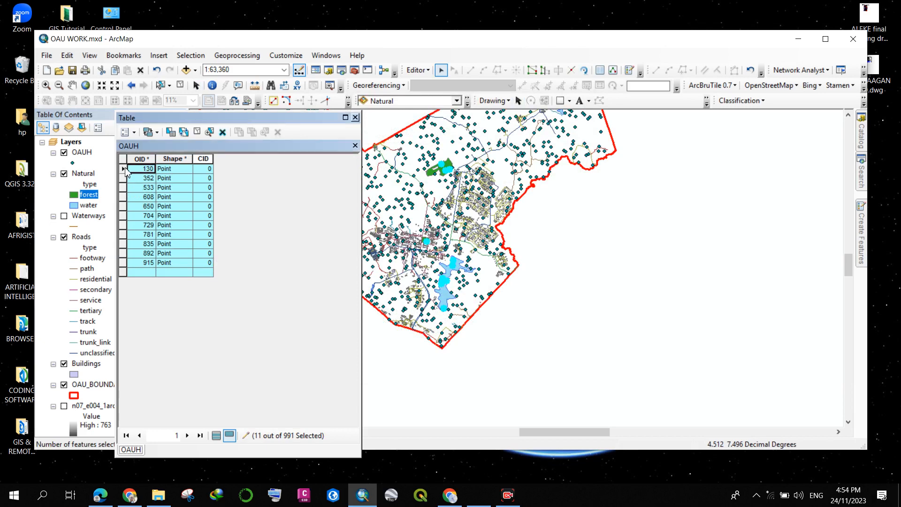
right_click(125, 170)
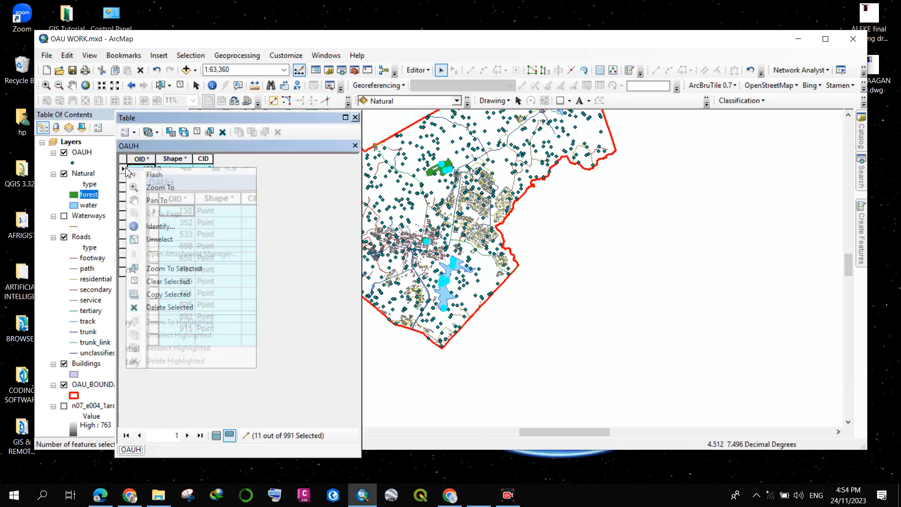
click(194, 308)
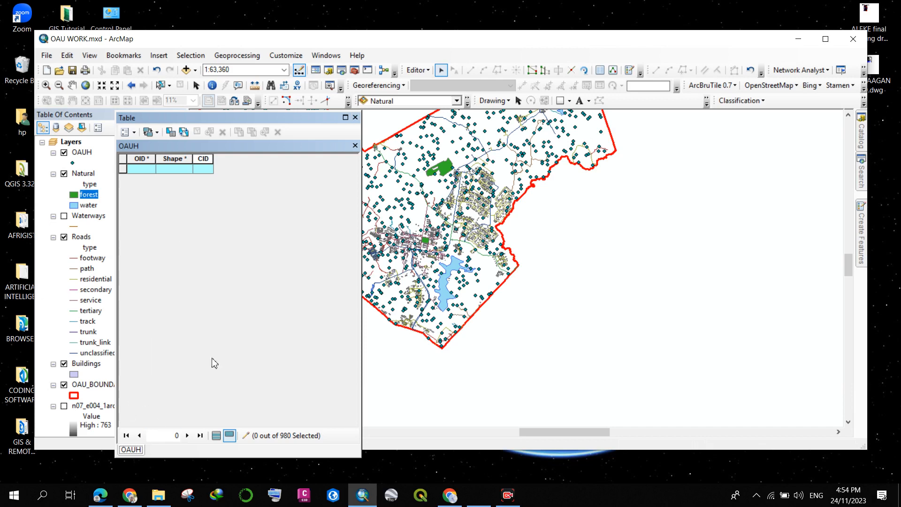
click(355, 117)
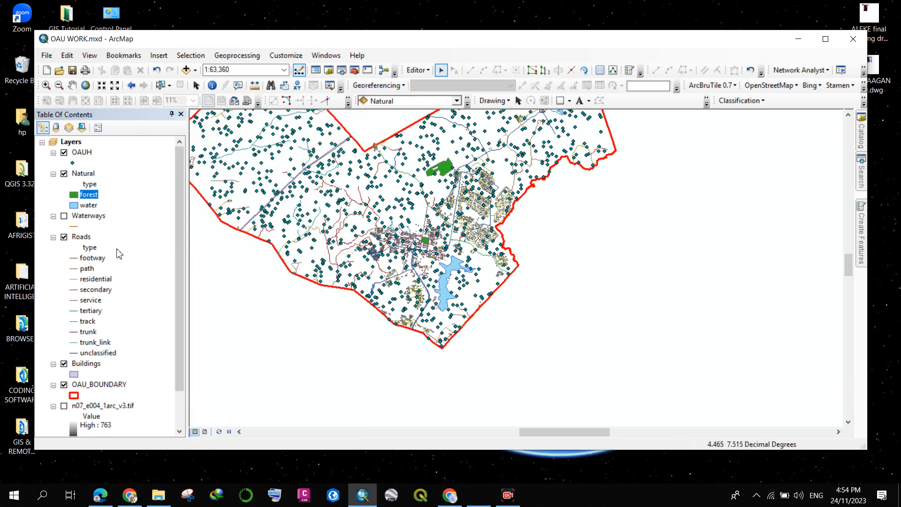
scroll(109, 259, down, 2)
scroll(101, 331, up, 2)
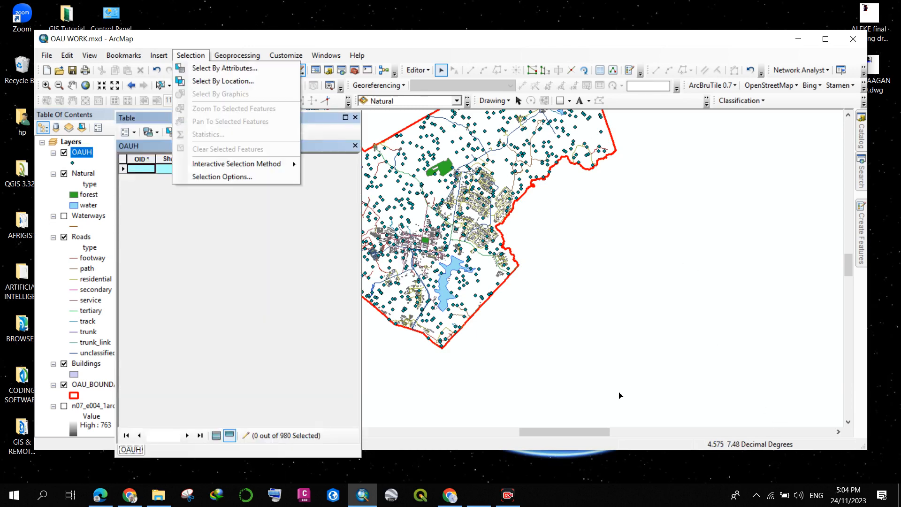
- Stop the edit session on the OAUH points, save the edits and close the attribute table
key(Escape)
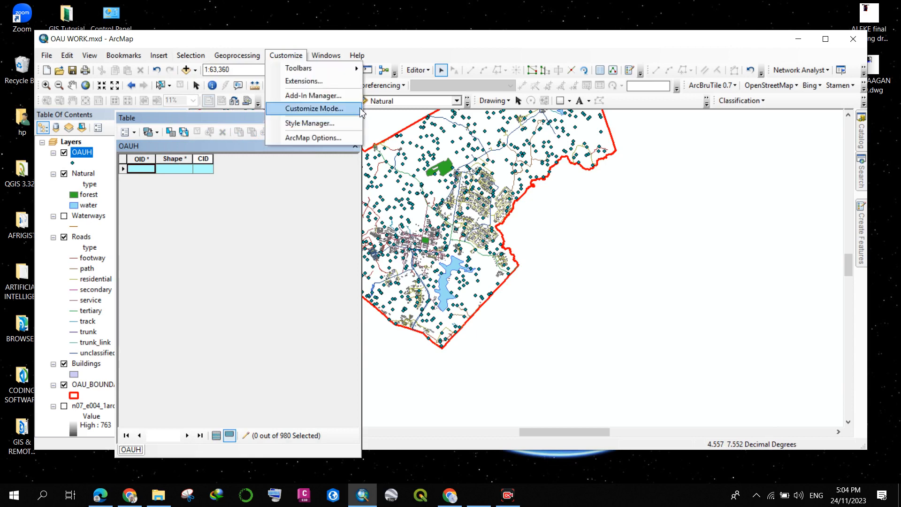
click(416, 70)
click(442, 95)
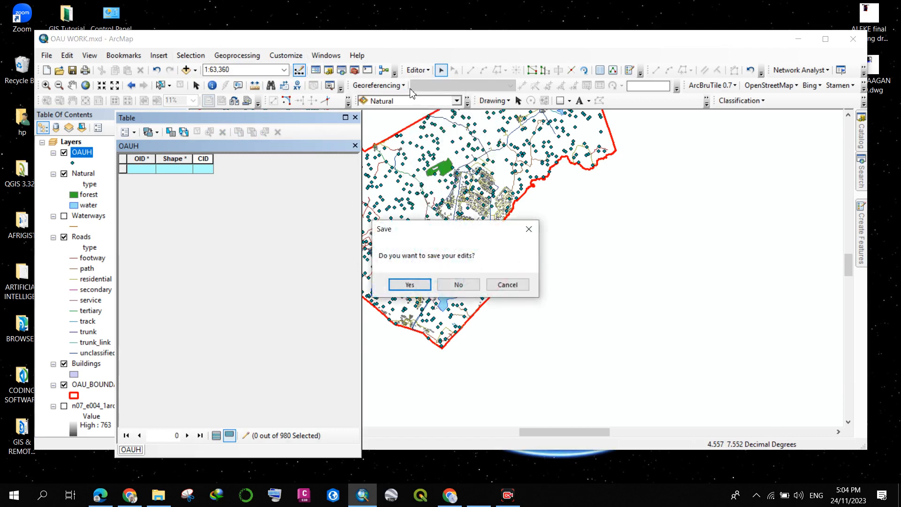
click(404, 287)
click(355, 118)
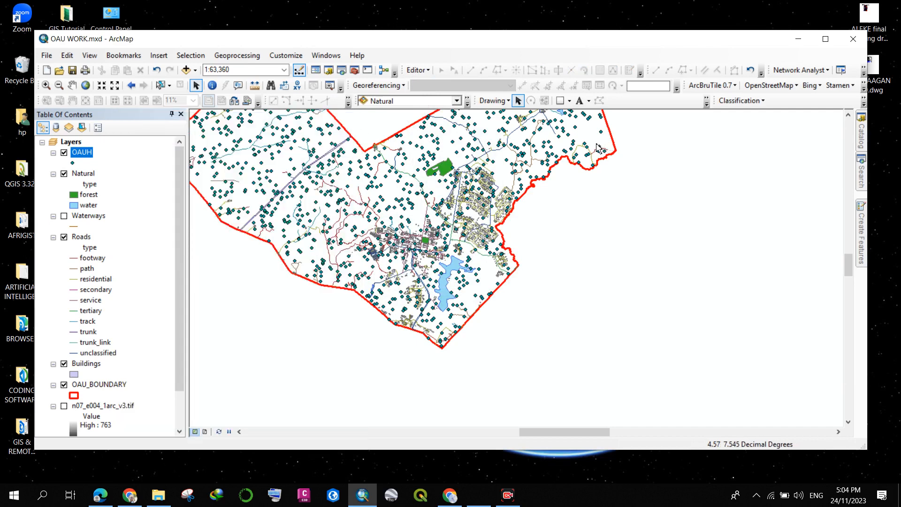
- Search the tools for "ADD XY" and open Add XY Coordinates from Data Management
scroll(590, 163, down, 1)
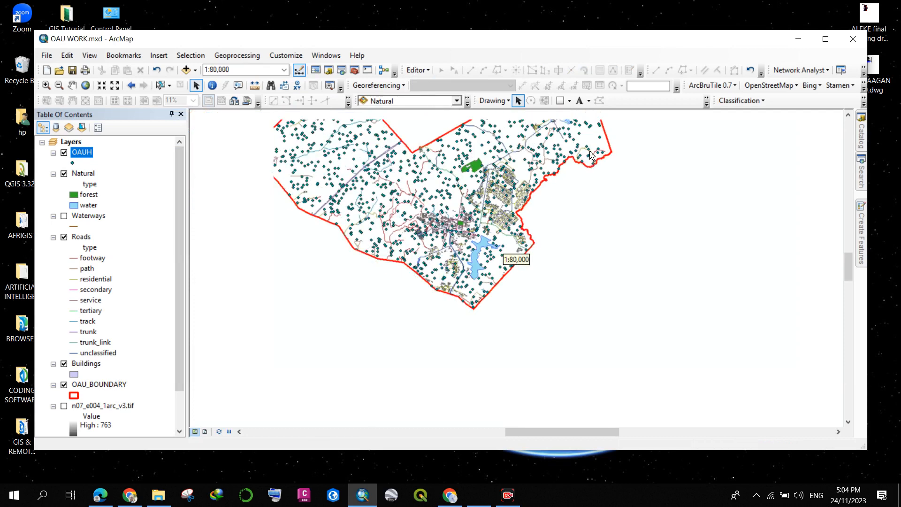
scroll(592, 157, up, 1)
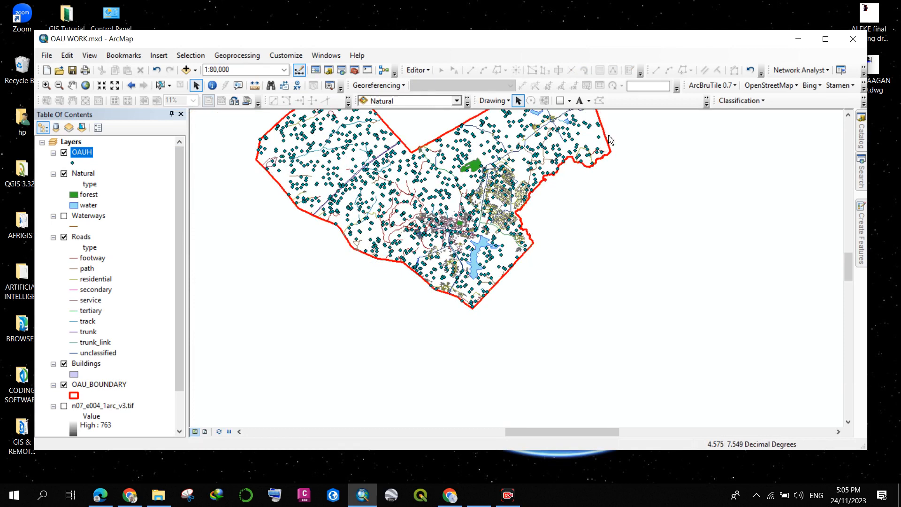
click(862, 175)
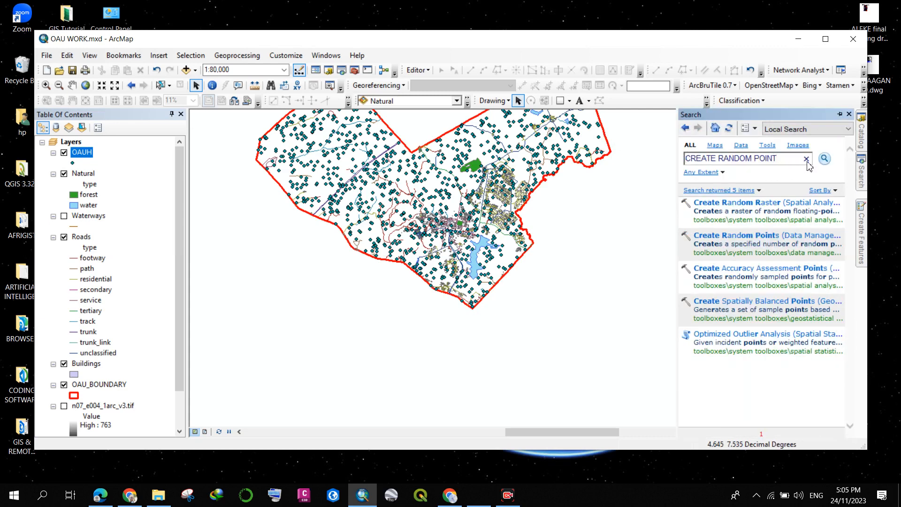
drag(803, 159, 681, 156)
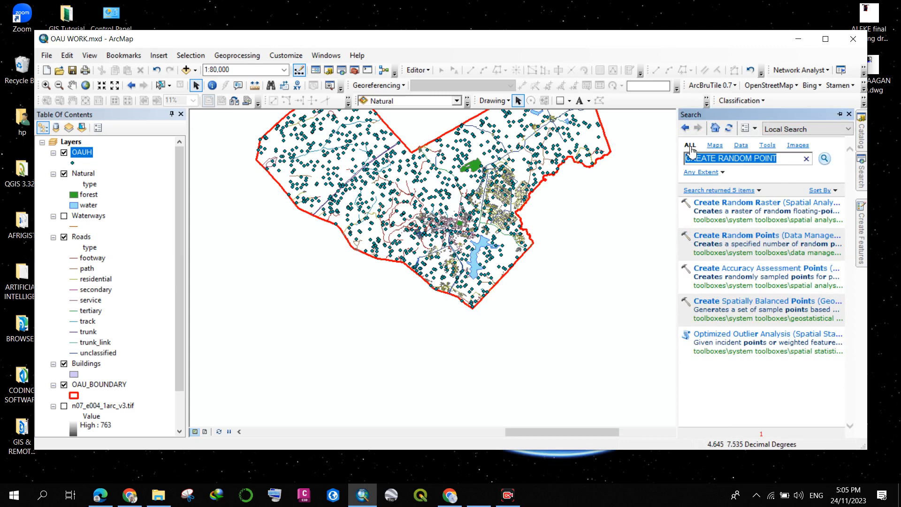
text(ADD XY)
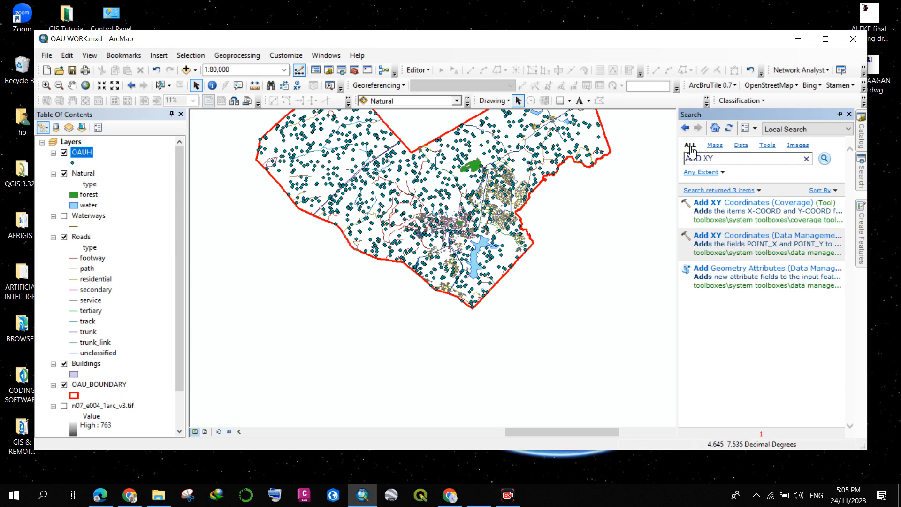
click(701, 236)
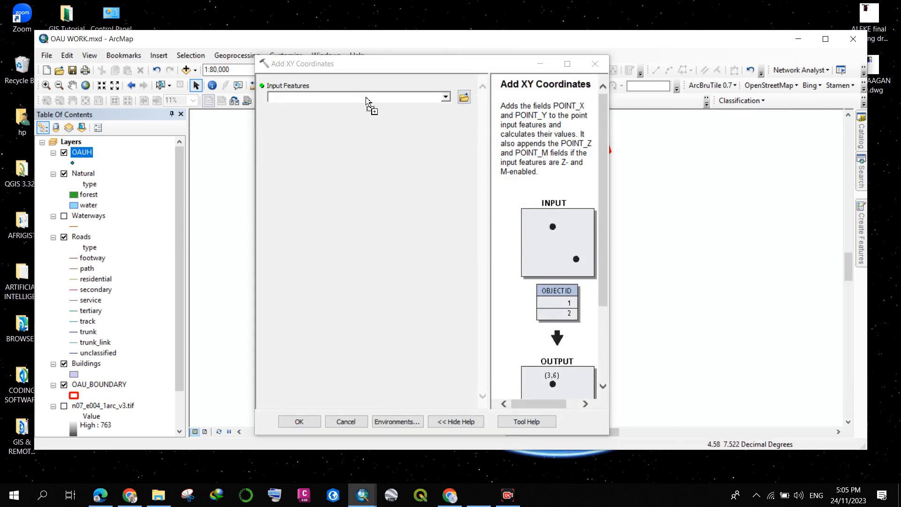
- Run Add XY Coordinates with the OAUH layer as the input features
drag(82, 153, 368, 99)
click(446, 97)
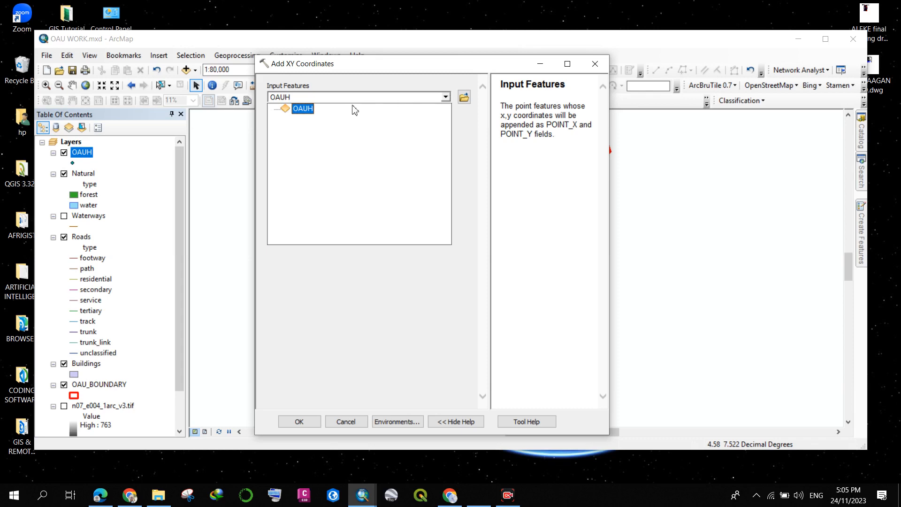
click(303, 110)
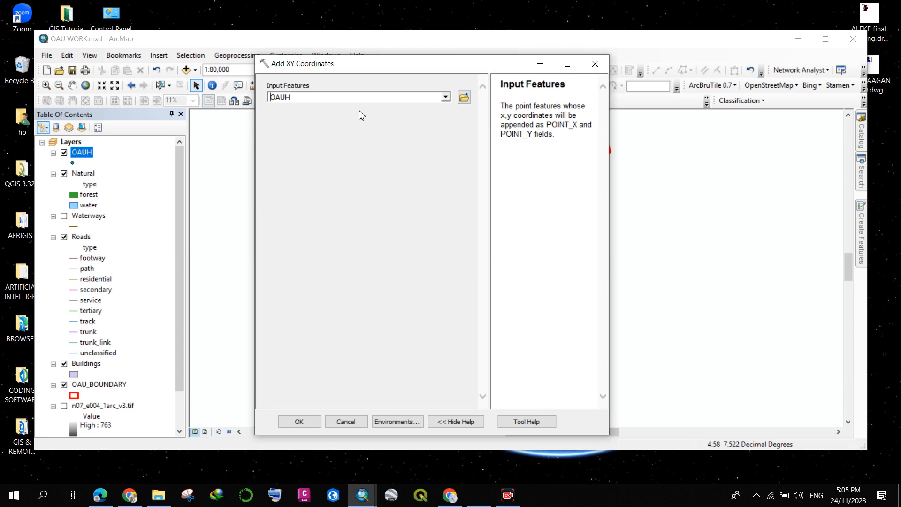
click(312, 422)
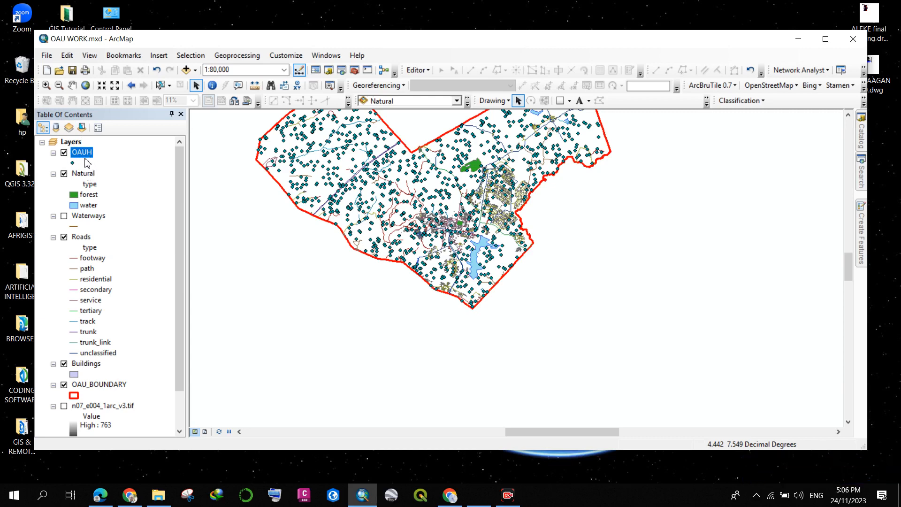
- Open the OAUH attribute table, show all records to check the POINT_X and POINT_Y fields, and close it
right_click(86, 155)
click(119, 187)
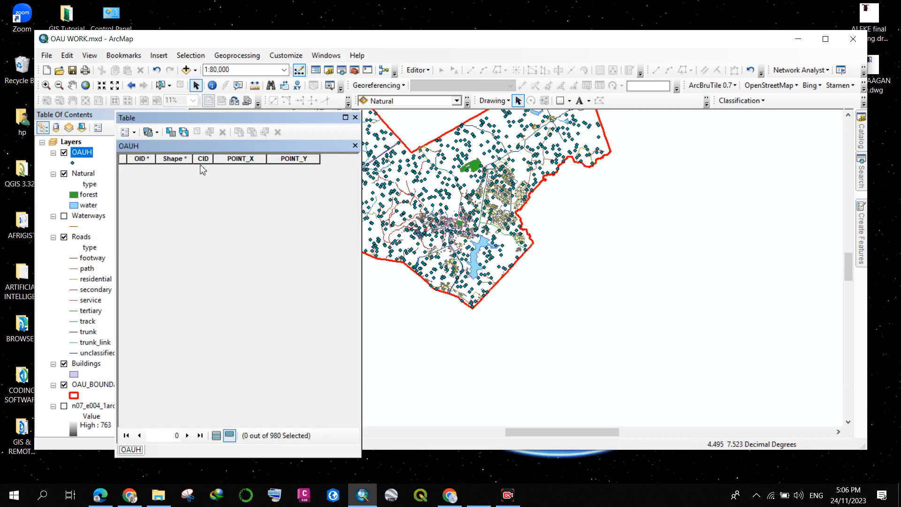
click(217, 436)
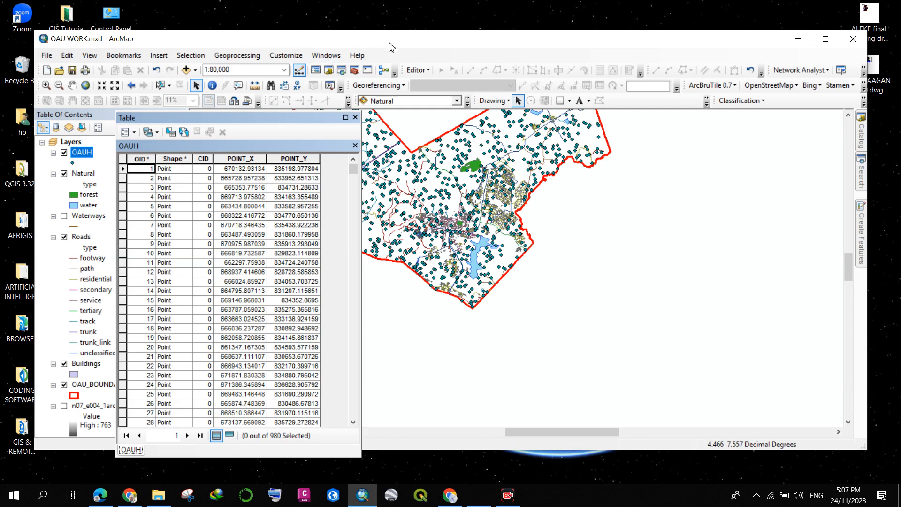
click(355, 118)
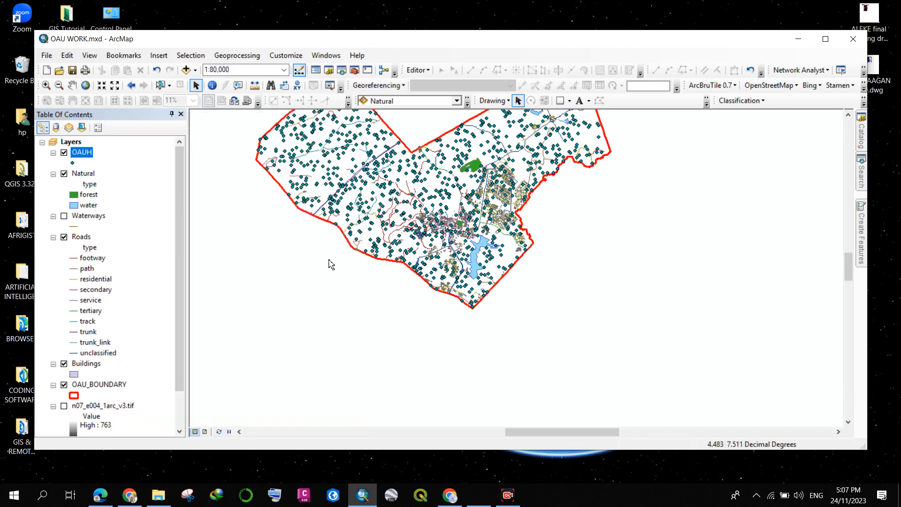
- Turn on the n07_e004_1arc_v3.tif elevation raster and view it with the points inside the OAU boundary
scroll(115, 281, down, 2)
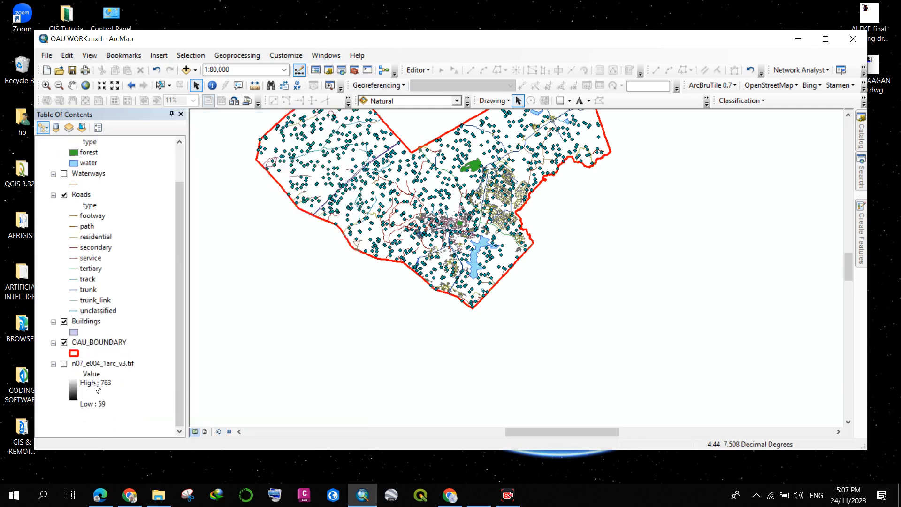
click(65, 366)
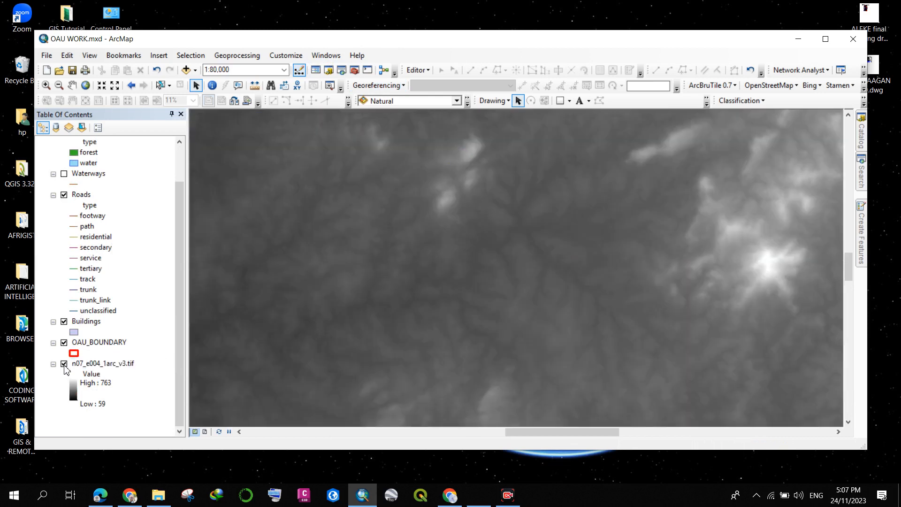
scroll(467, 292, up, 2)
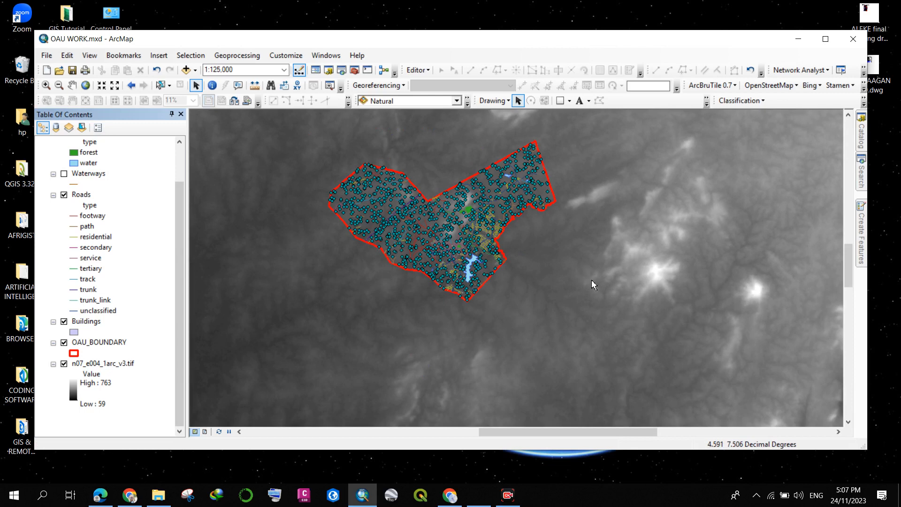
scroll(389, 217, up, 2)
scroll(398, 212, down, 3)
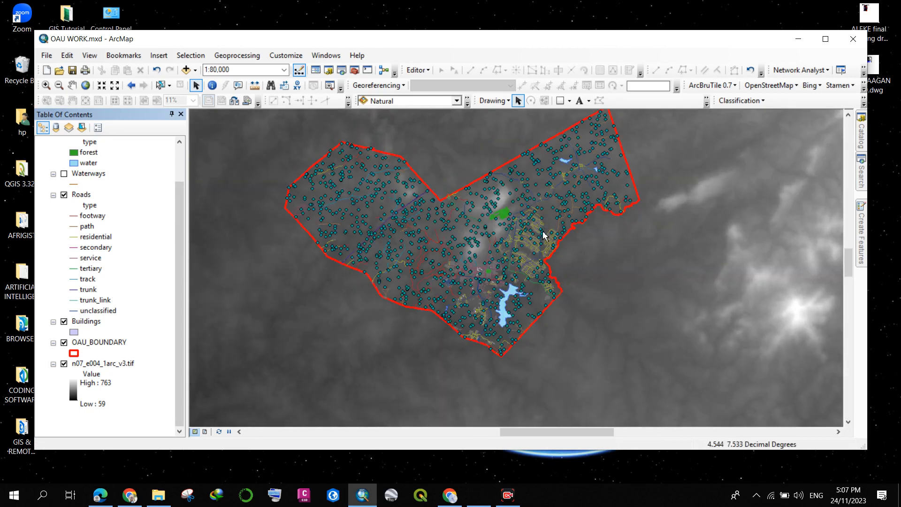
- Search the tools for "ADD SURFACE INFORMATION" and open the 3D Analyst Add Surface Information tool
click(863, 181)
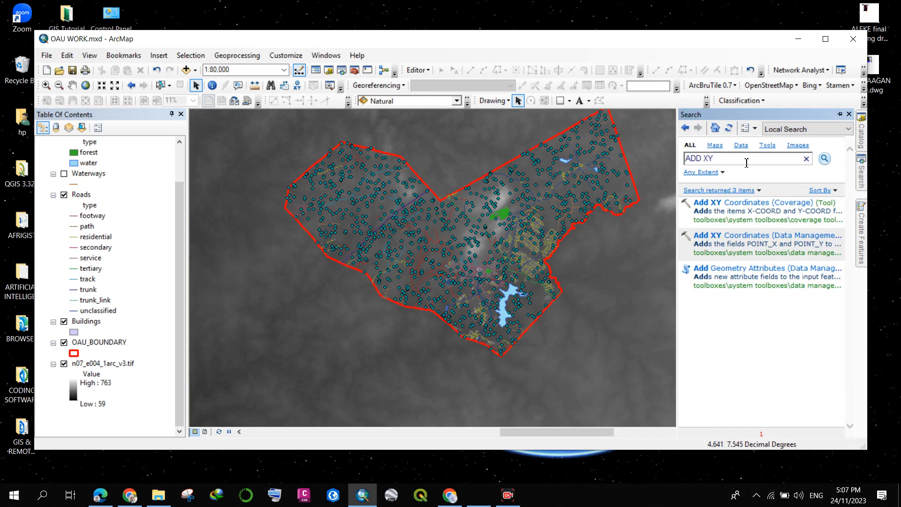
drag(746, 163, 640, 174)
text(ADD SURFACE INFORMATION)
key(Return)
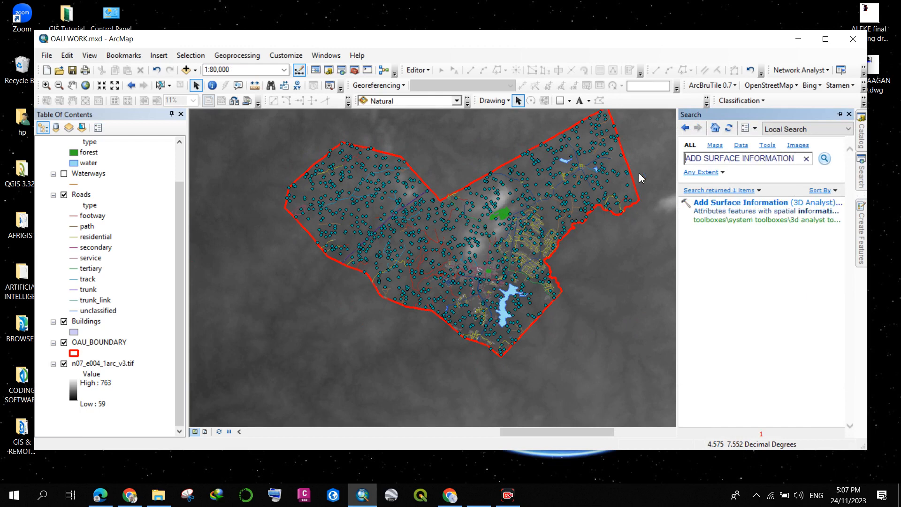
click(700, 202)
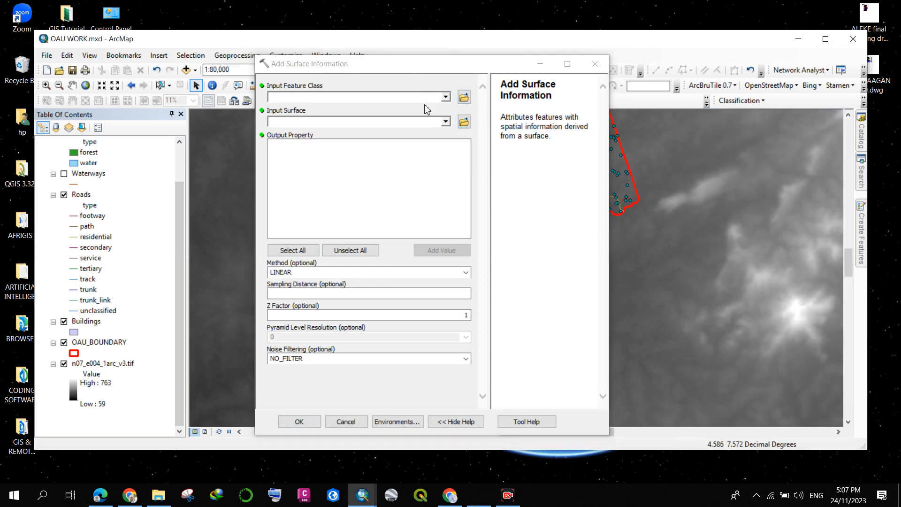
- Run Add Surface Information on the OAUH points with n07_e004_1arc_v3.tif as the input surface and Z as the output property
click(445, 101)
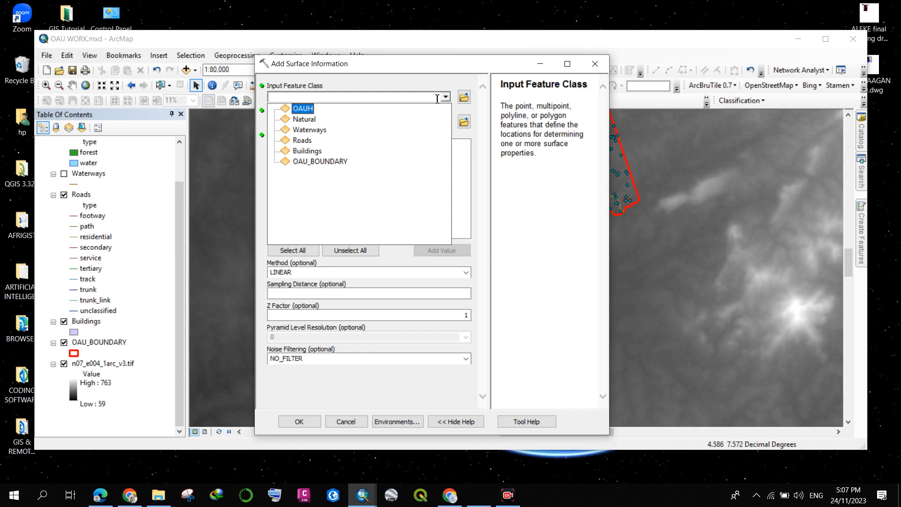
click(309, 114)
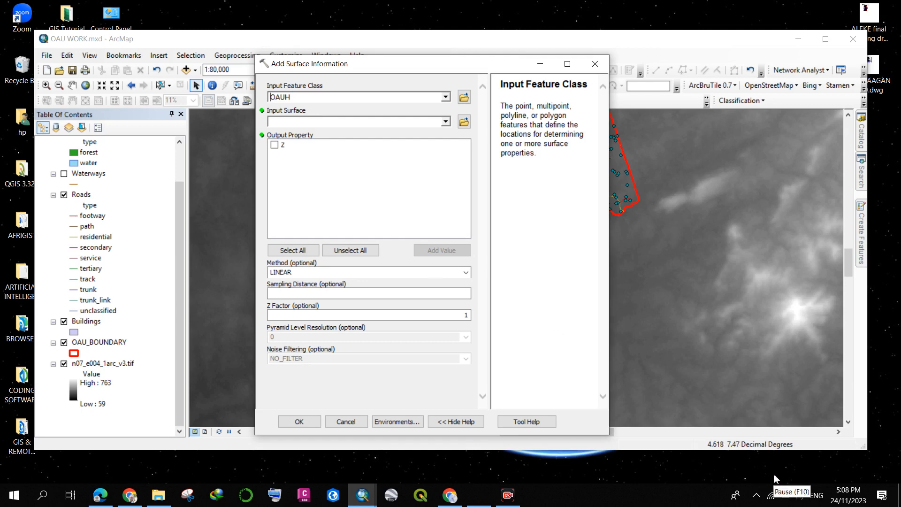
key(Tab)
key(Down)
click(368, 99)
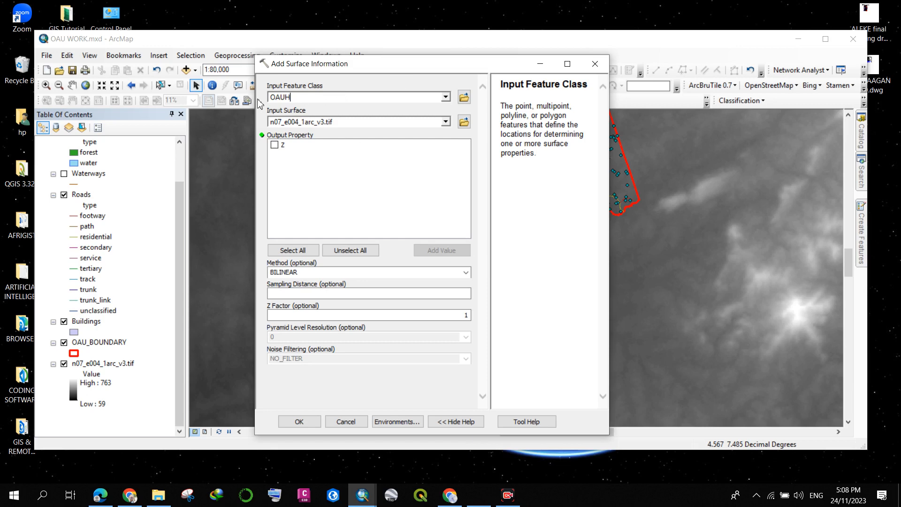
click(446, 121)
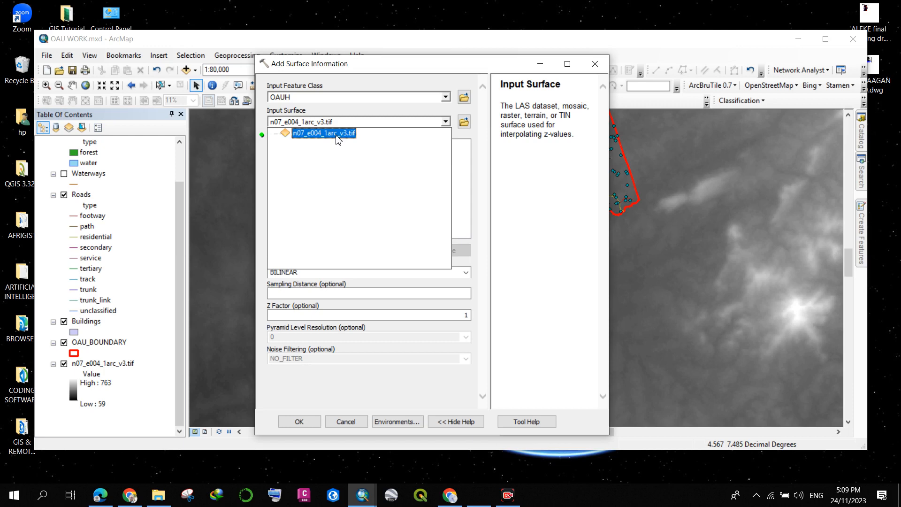
click(316, 135)
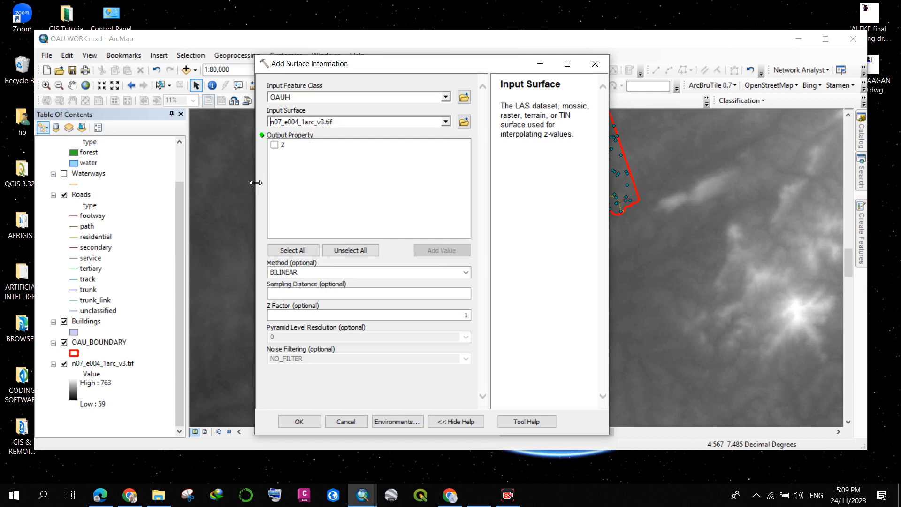
click(275, 145)
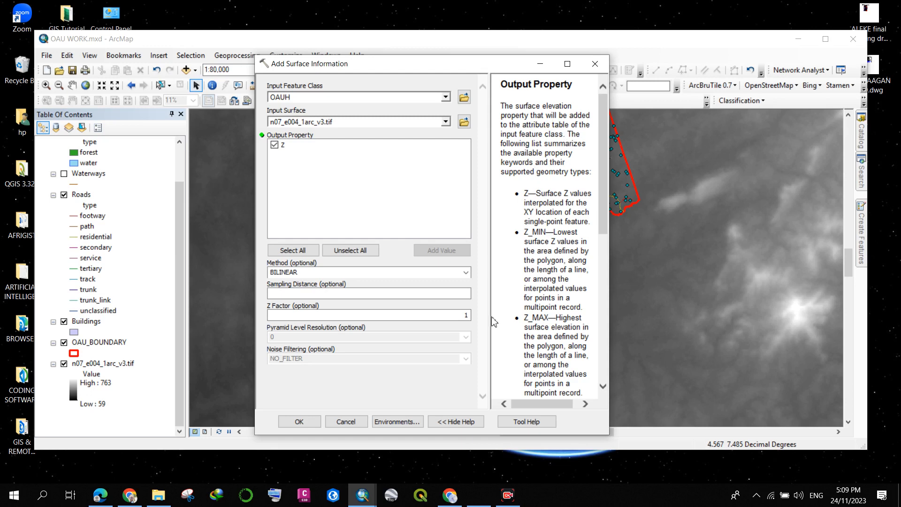
click(305, 423)
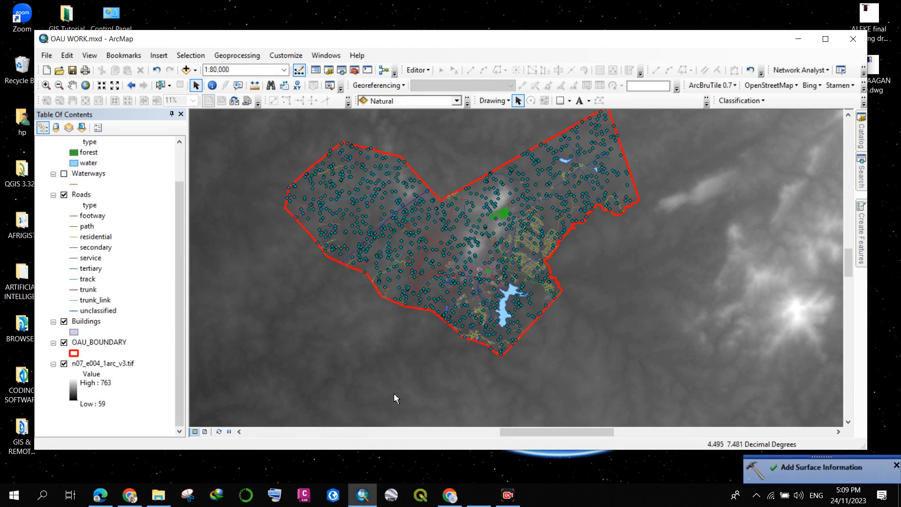
- Open the OAUH attribute table, widen it to check the Z field, and close it
scroll(74, 175, up, 2)
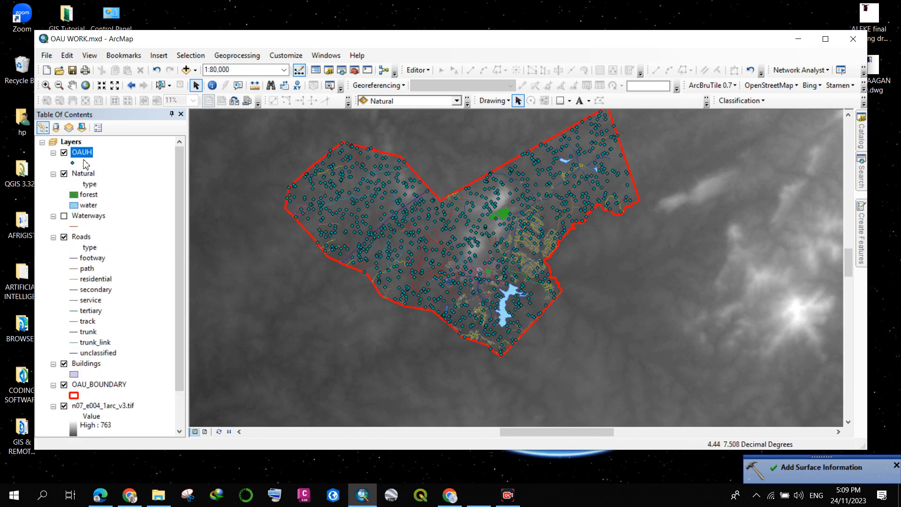
right_click(87, 152)
click(135, 185)
drag(354, 234, 394, 235)
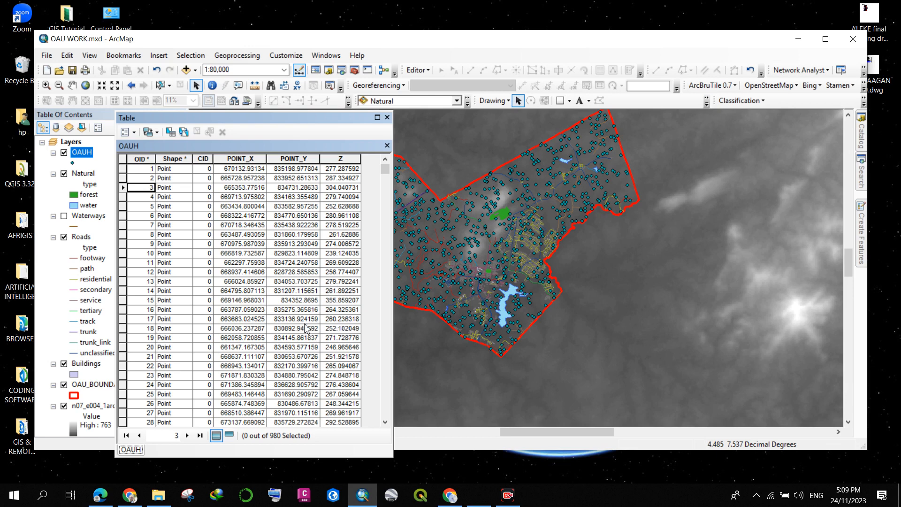
click(387, 118)
- Turn off the n07_e004_1arc_v3.tif elevation raster and view the points within the OAU boundary
scroll(120, 357, down, 2)
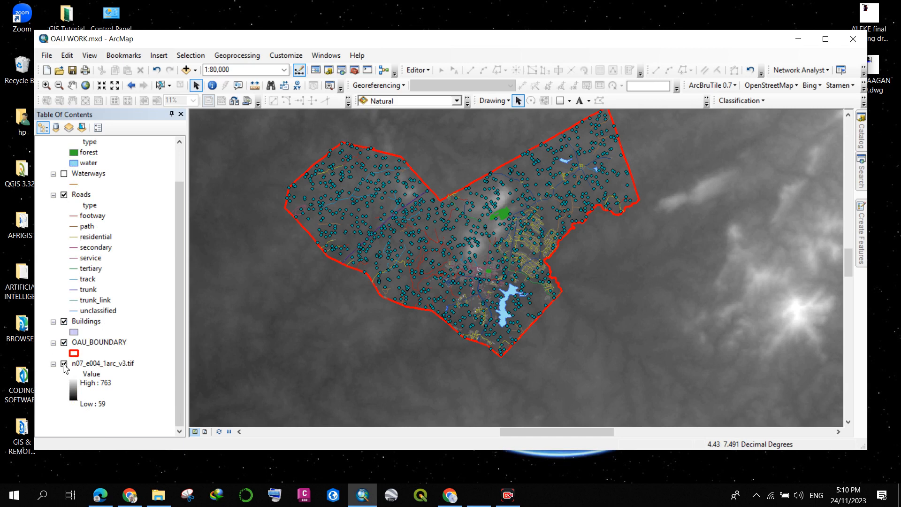
click(64, 363)
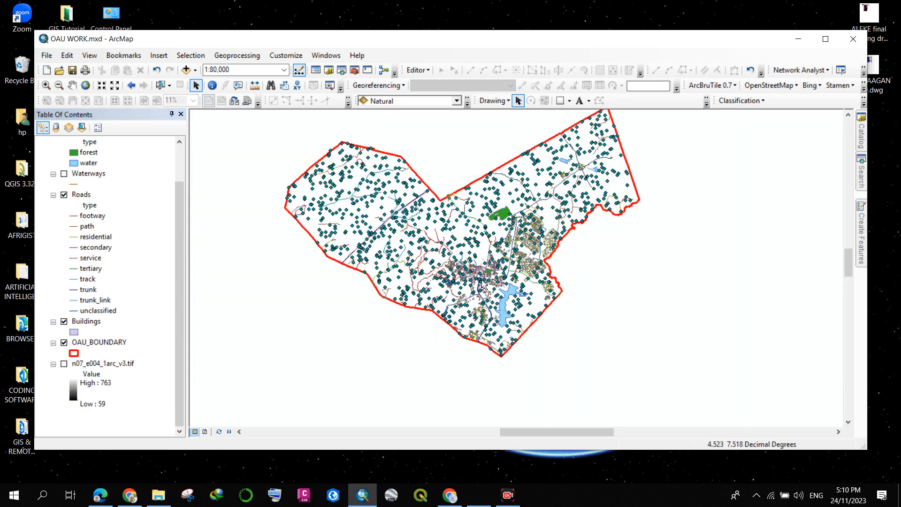
scroll(361, 198, down, 1)
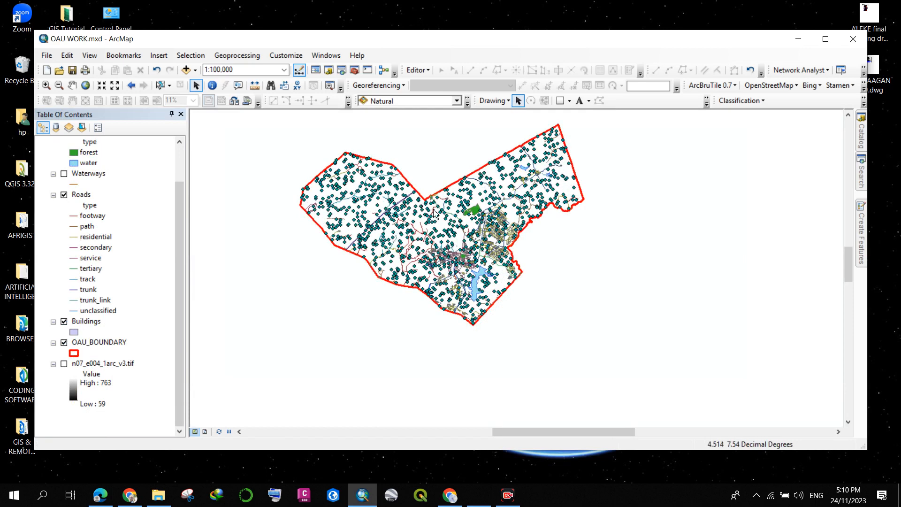
scroll(492, 182, down, 1)
scroll(554, 125, up, 3)
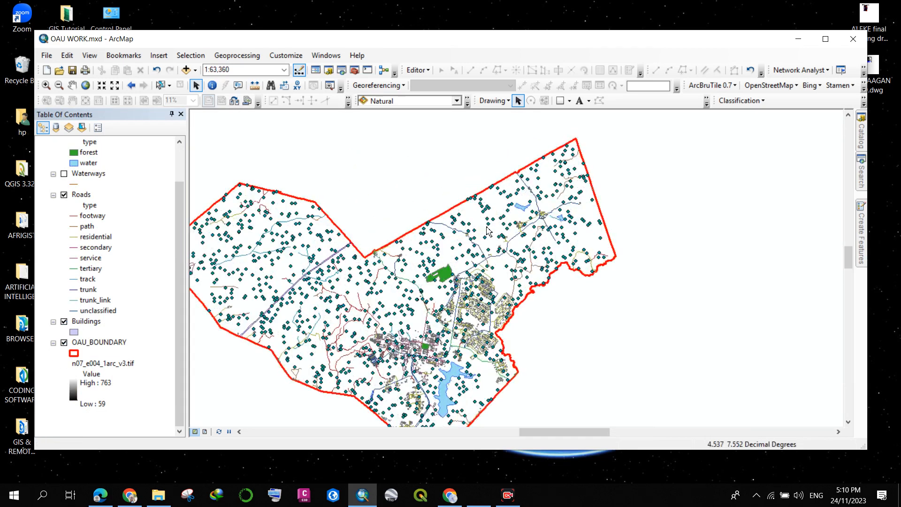
- Search the tools for "IDW" and open the 3D Analyst IDW tool
click(861, 172)
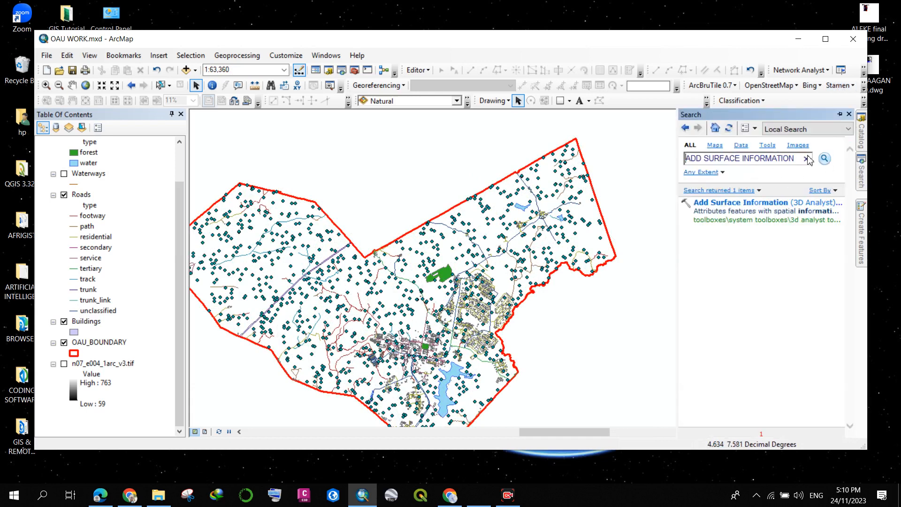
drag(797, 159, 643, 168)
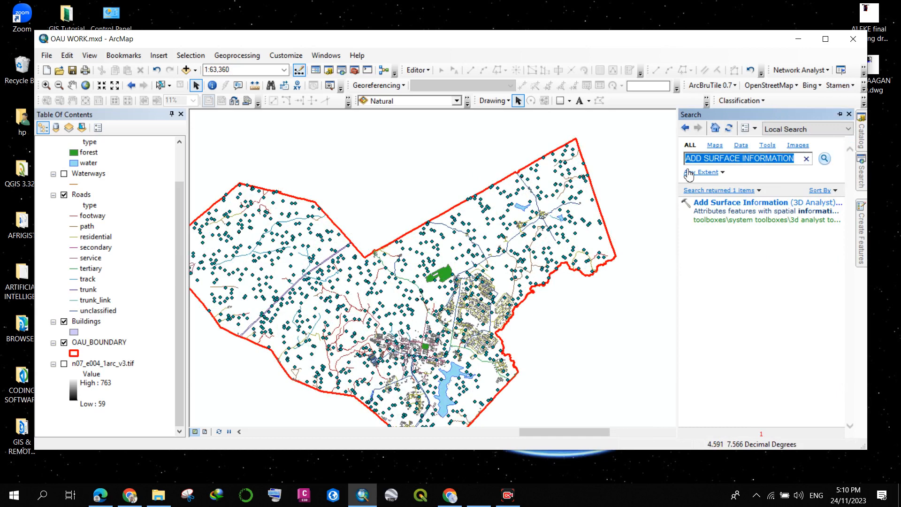
key(BackSpace)
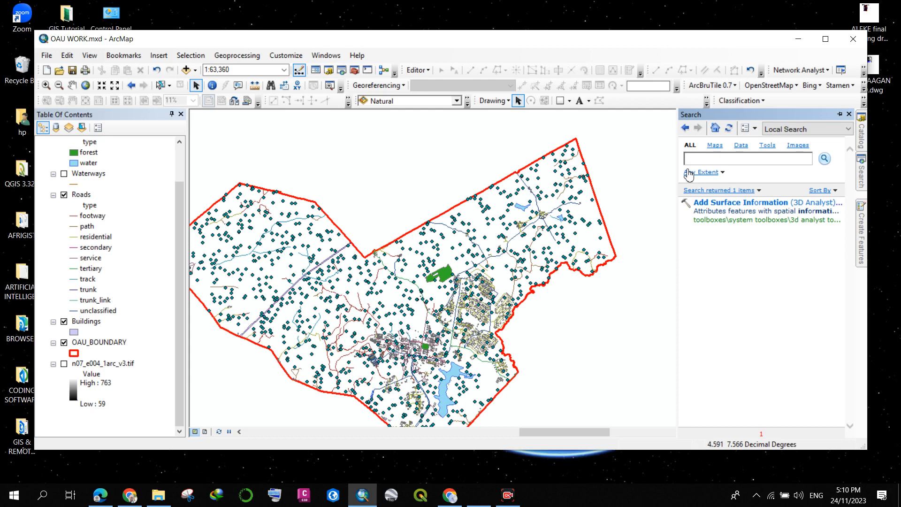
text(KRIG)
key(BackSpace)
key(BackSpace)
key(BackSpace)
key(BackSpace)
text(IDW)
key(Return)
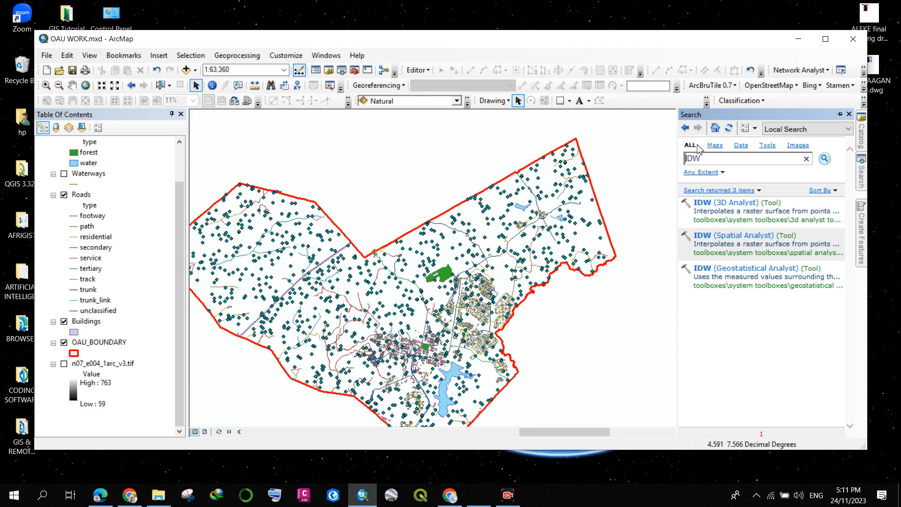
click(738, 204)
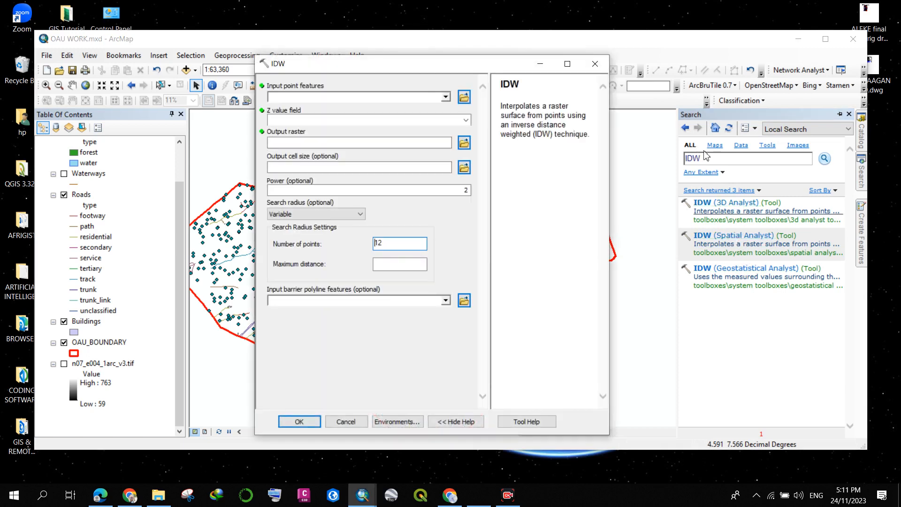
- Set the IDW input point features to OAUH and the Z value field to Z
click(590, 15)
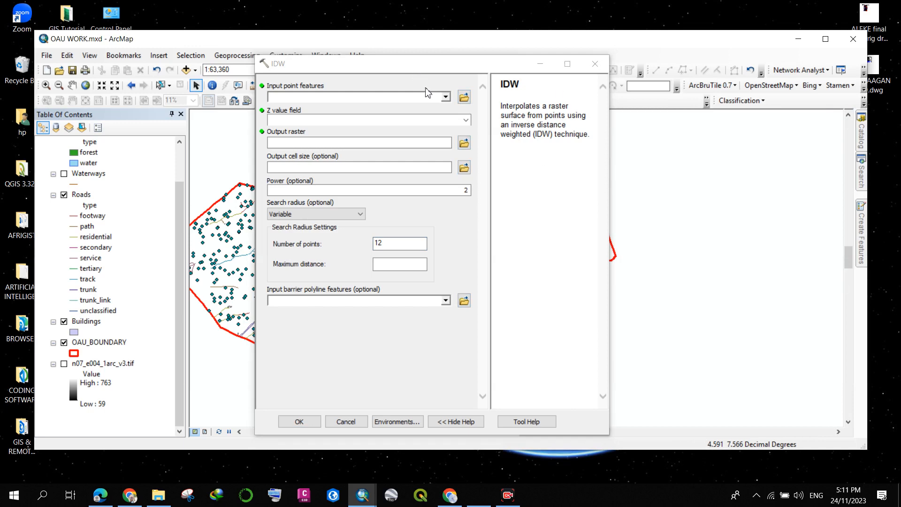
click(445, 97)
click(310, 113)
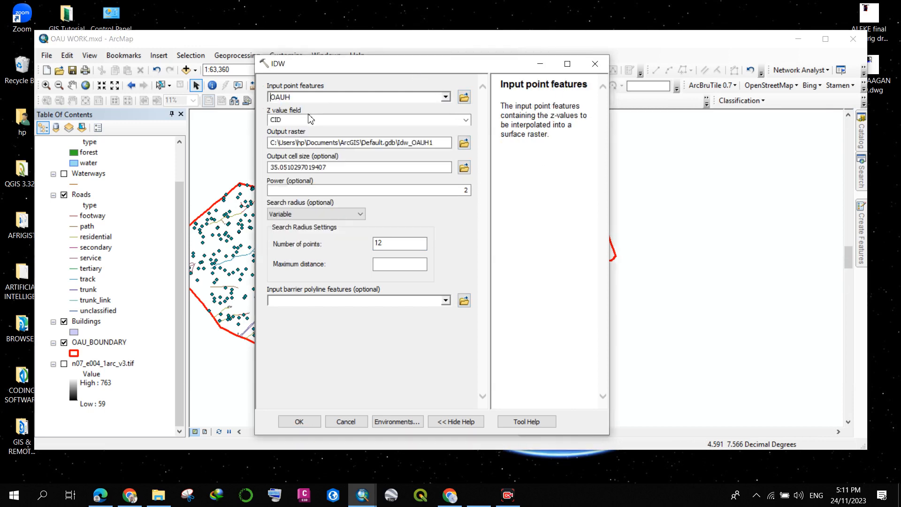
click(465, 123)
click(336, 142)
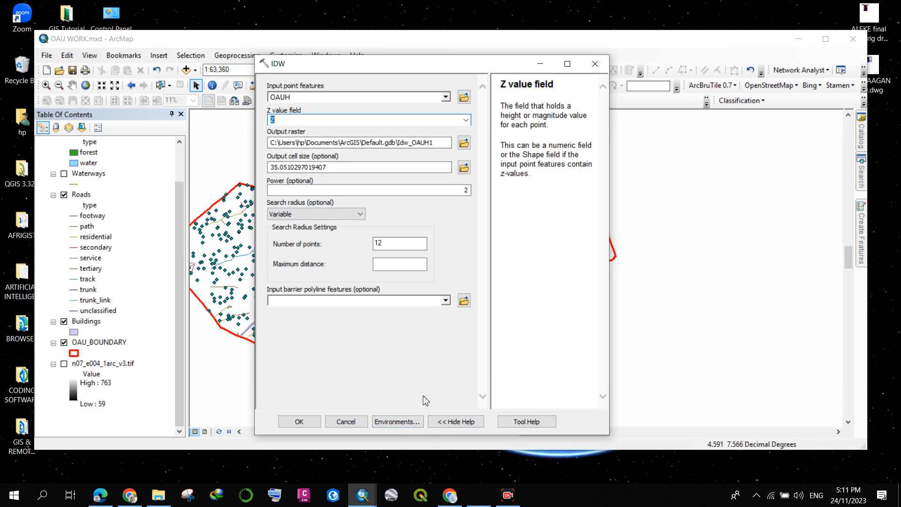
- Set the raster analysis mask to OAU_BOUNDARY in the IDW tool's environment settings
click(397, 423)
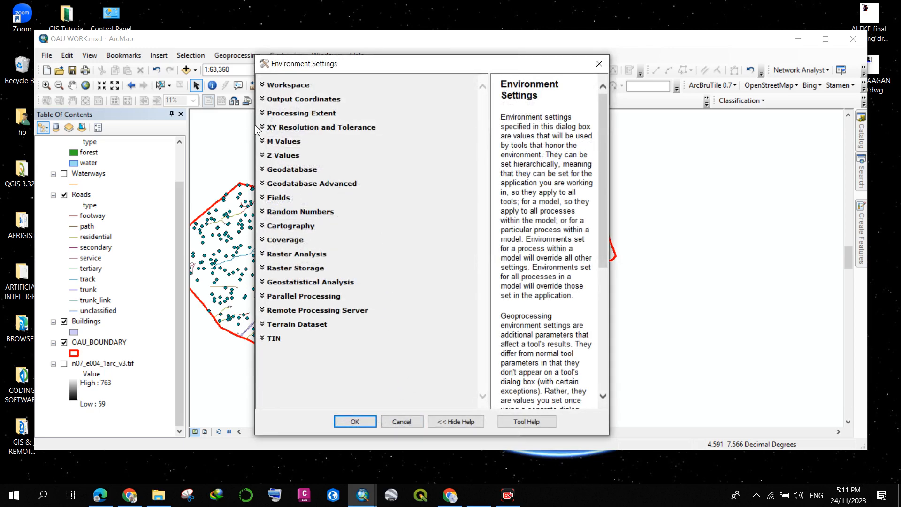
click(262, 254)
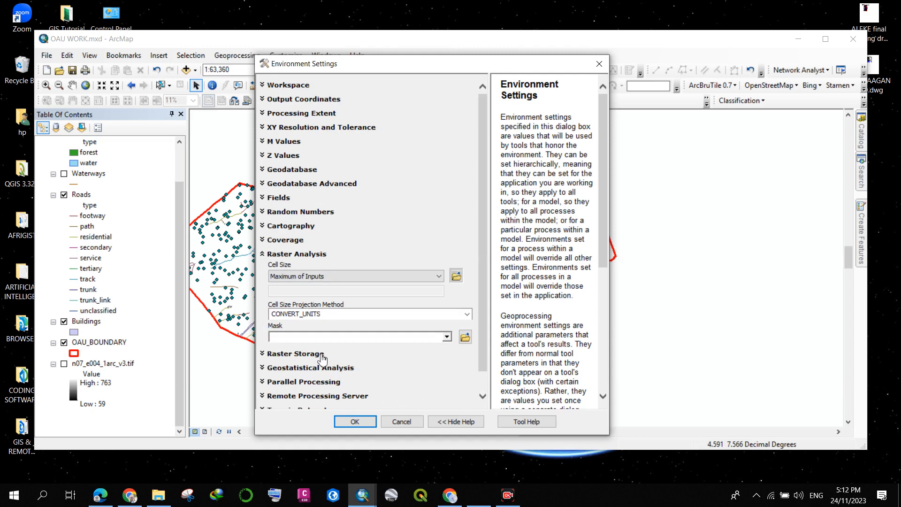
click(446, 340)
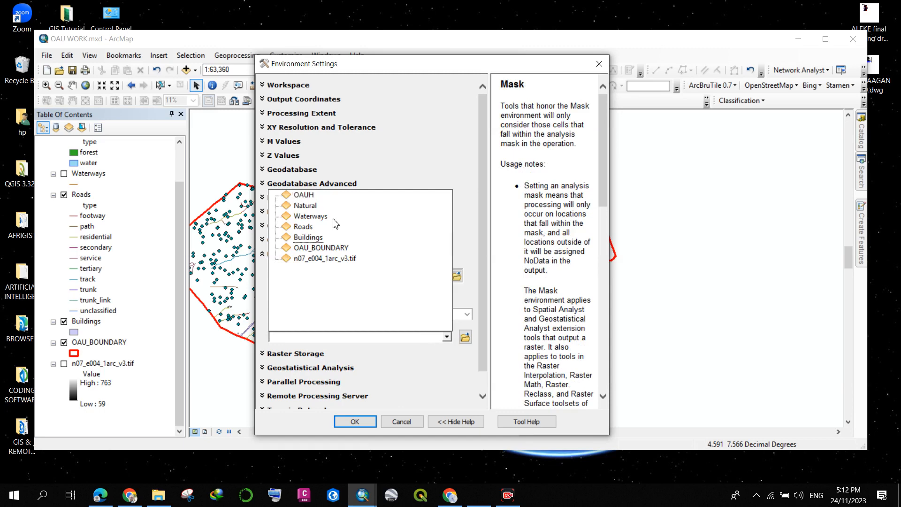
click(323, 248)
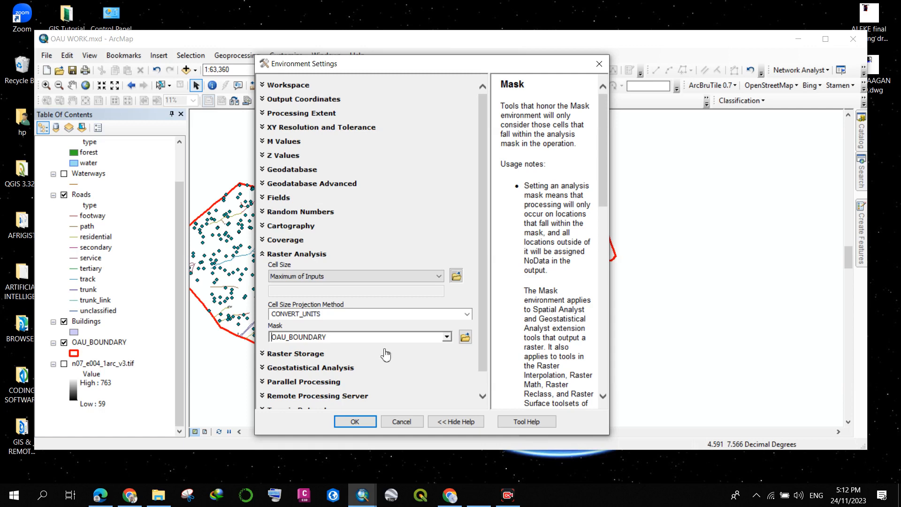
click(394, 419)
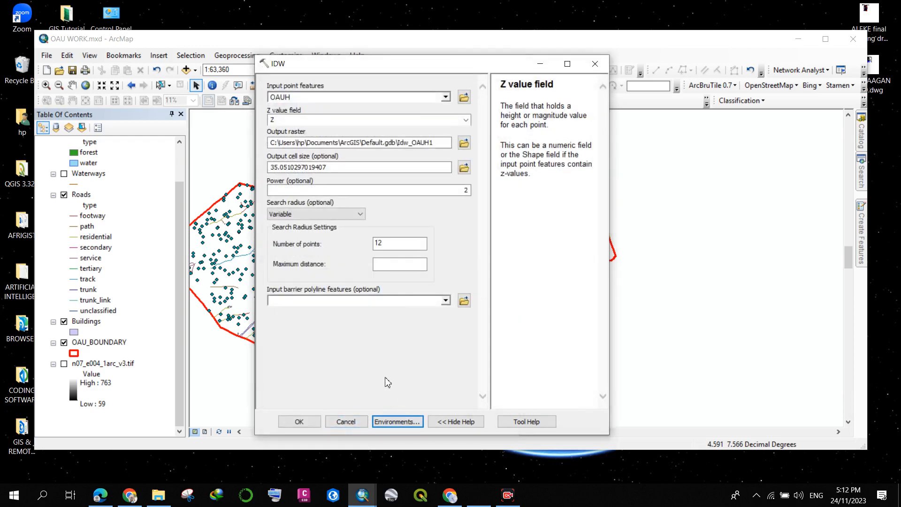
- Run the IDW interpolation and collapse the legend of the resulting raster layer
click(306, 422)
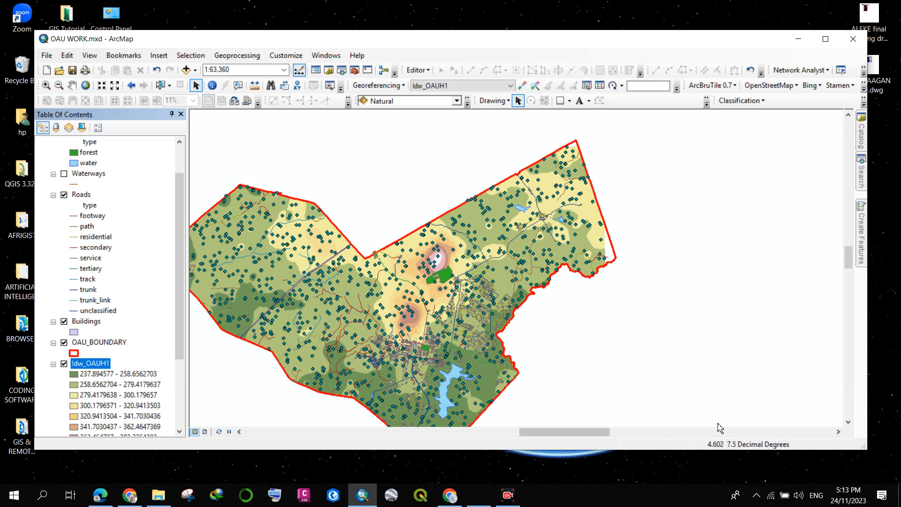
scroll(501, 265, up, 2)
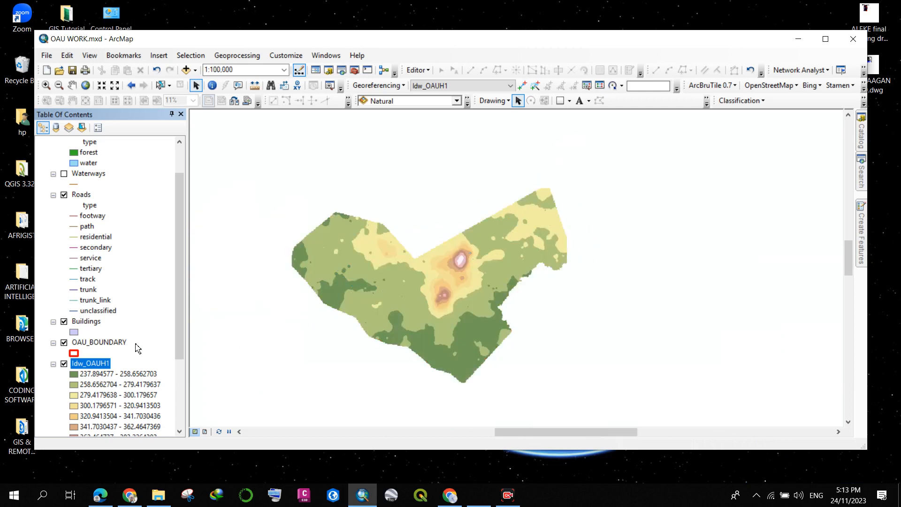
click(54, 365)
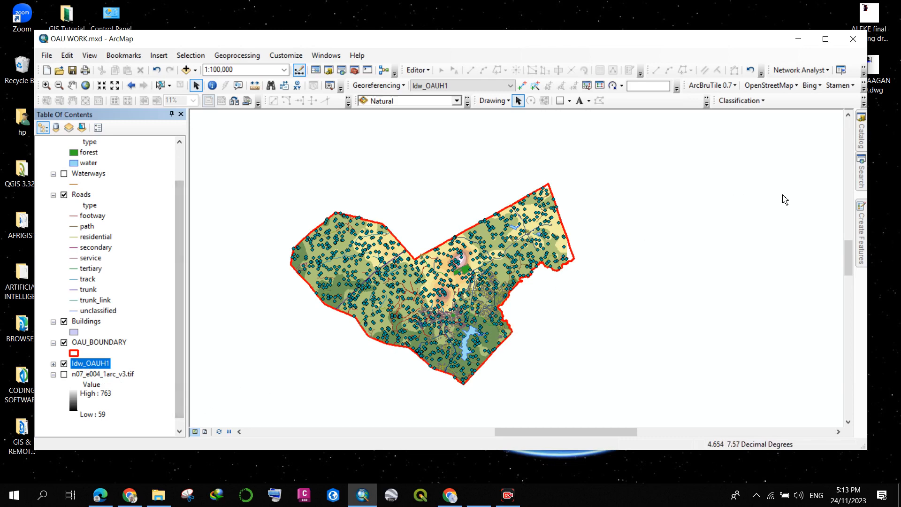
- Search the tools for "CONTOUR" and open the 3D Analyst Contour tool
click(866, 185)
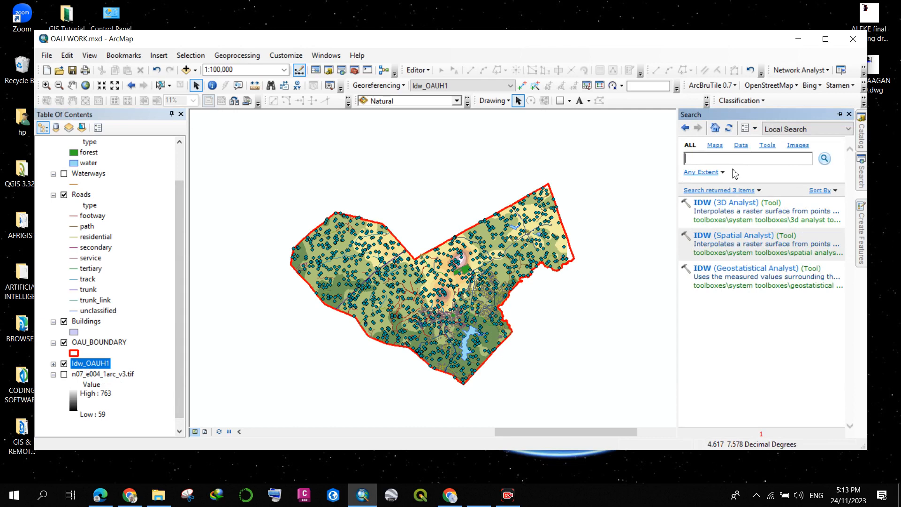
text(COMTOUR)
key(Return)
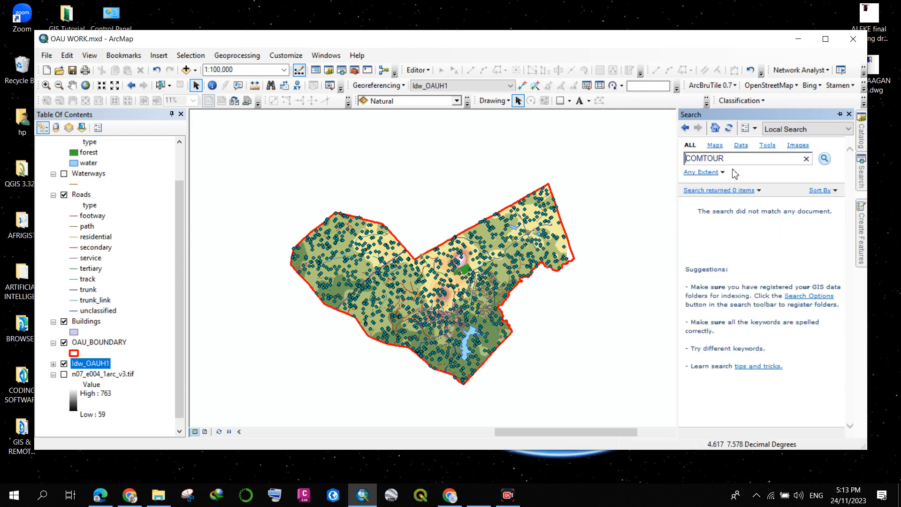
click(703, 159)
key(BackSpace)
text(N)
key(Return)
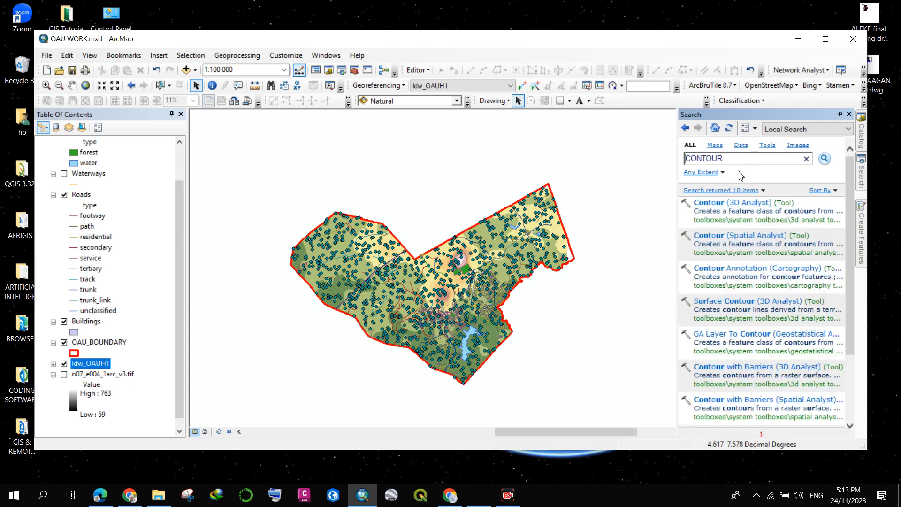
click(723, 206)
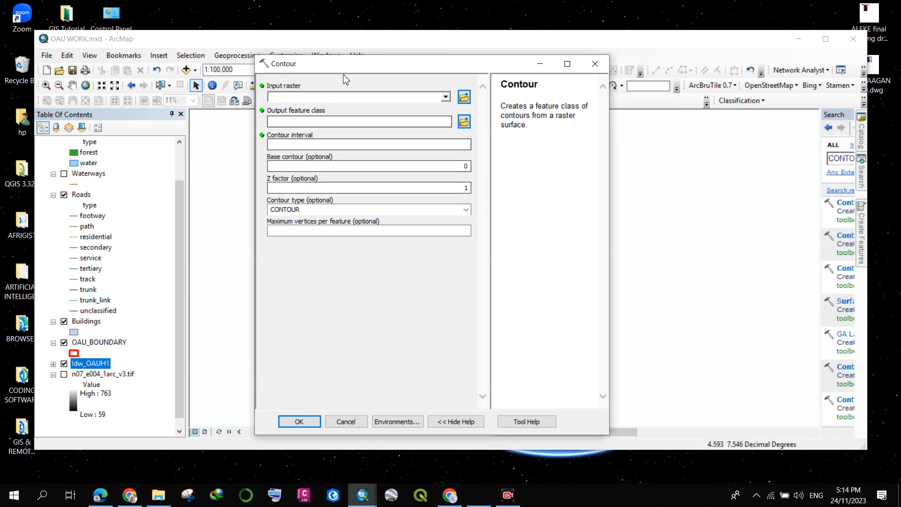
- Choose the Idw_OAUH1 surface as the input raster for the Contour tool
click(446, 97)
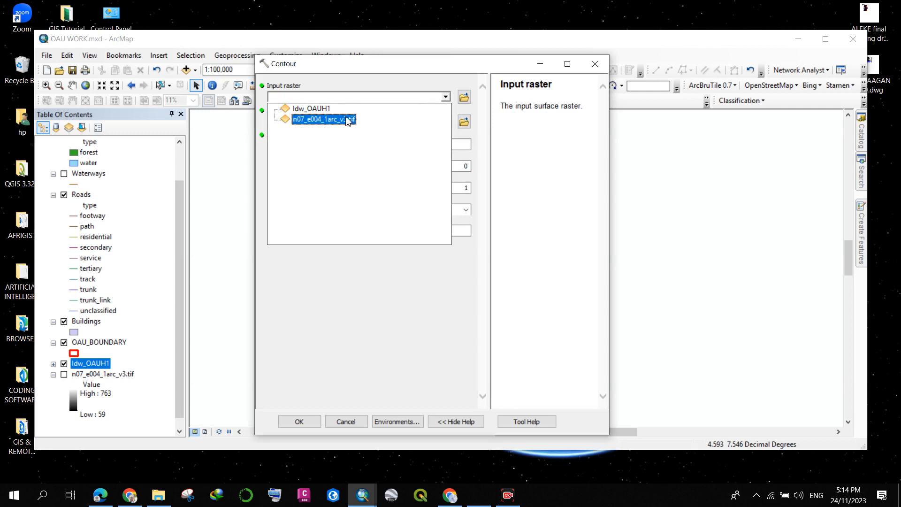
click(413, 88)
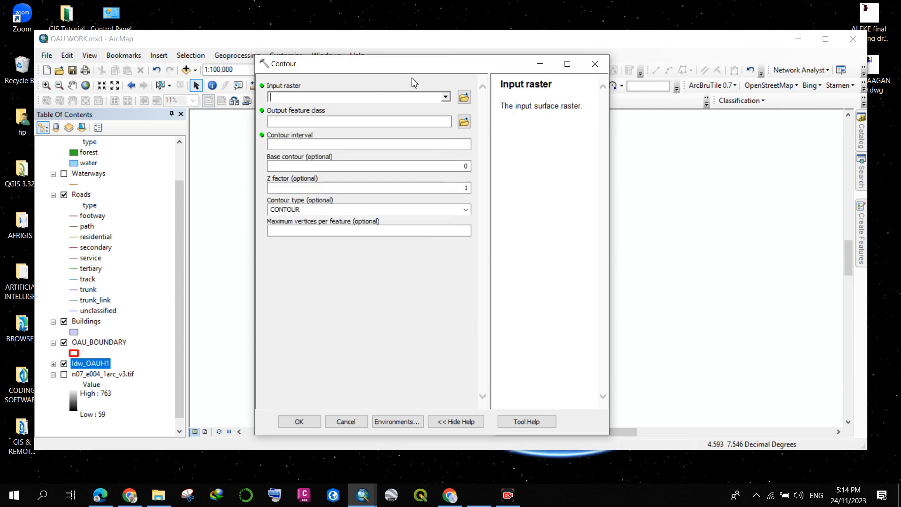
click(443, 98)
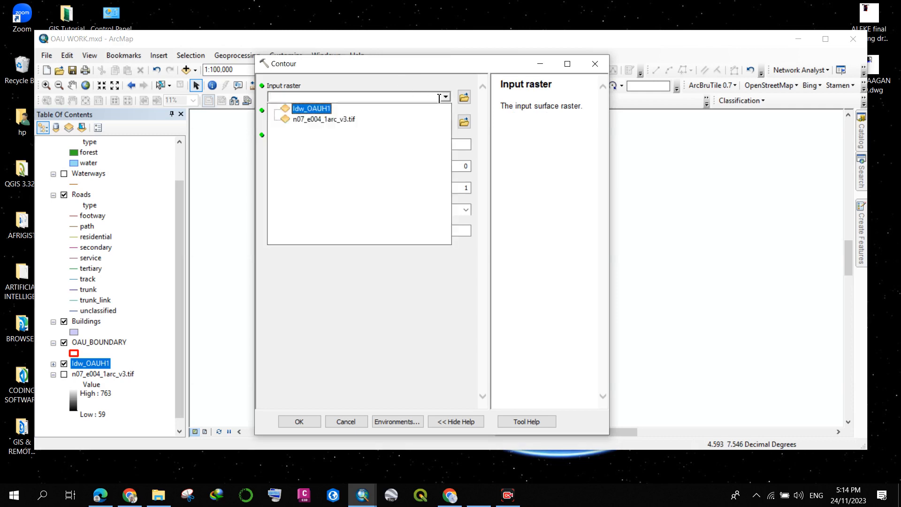
click(329, 108)
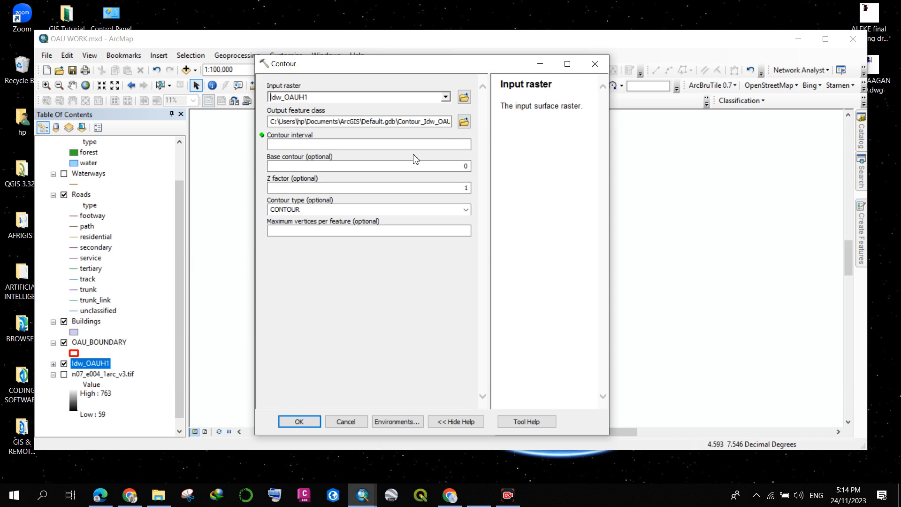
- Set the contour interval to 2 and run the Contour tool
text(2)
key(BackSpace)
click(459, 144)
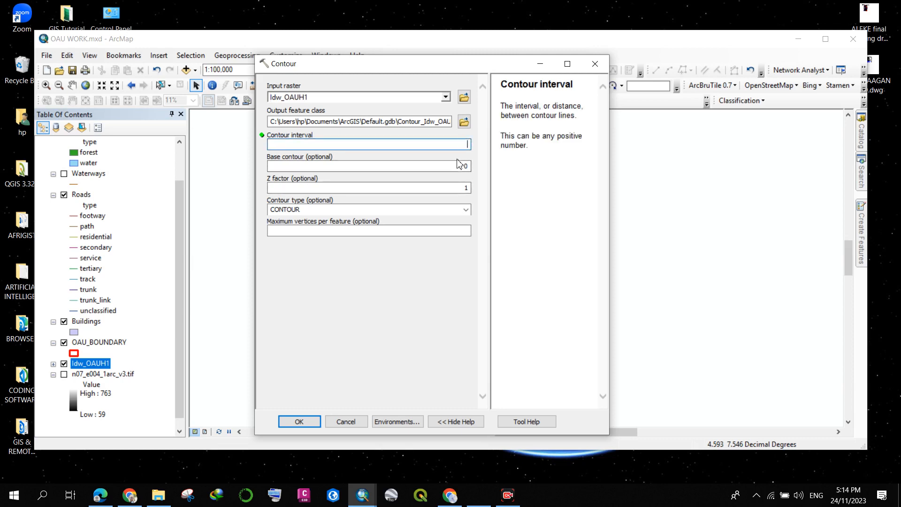
text(2)
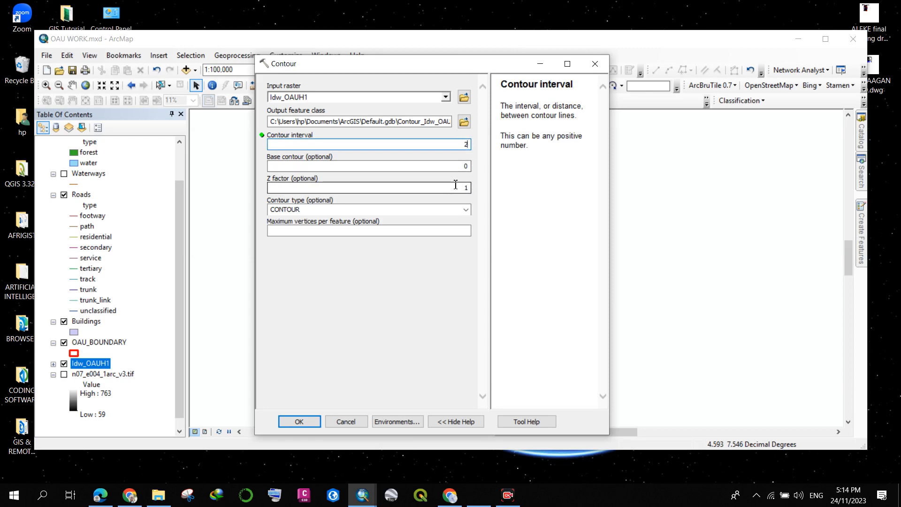
click(300, 422)
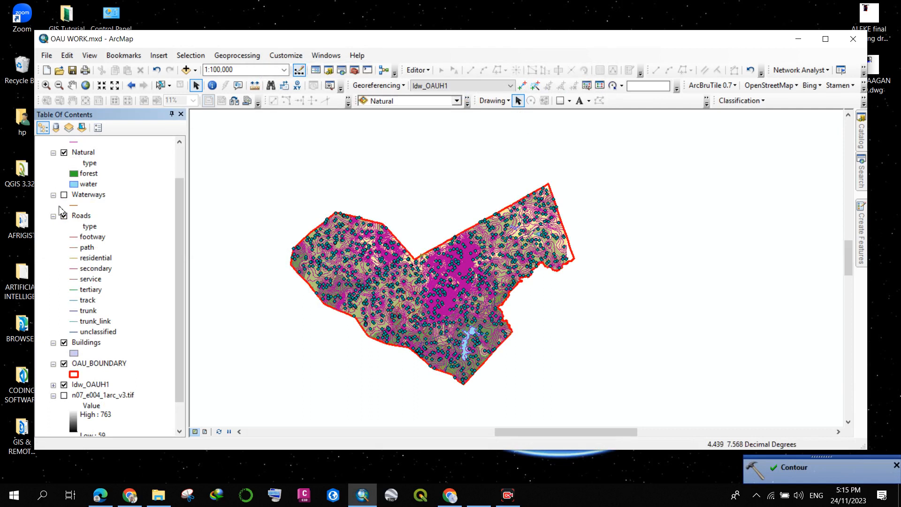
- Hide the Idw_OAUH1 raster and the OAUH point layer so the contours show clearly
scroll(88, 263, down, 3)
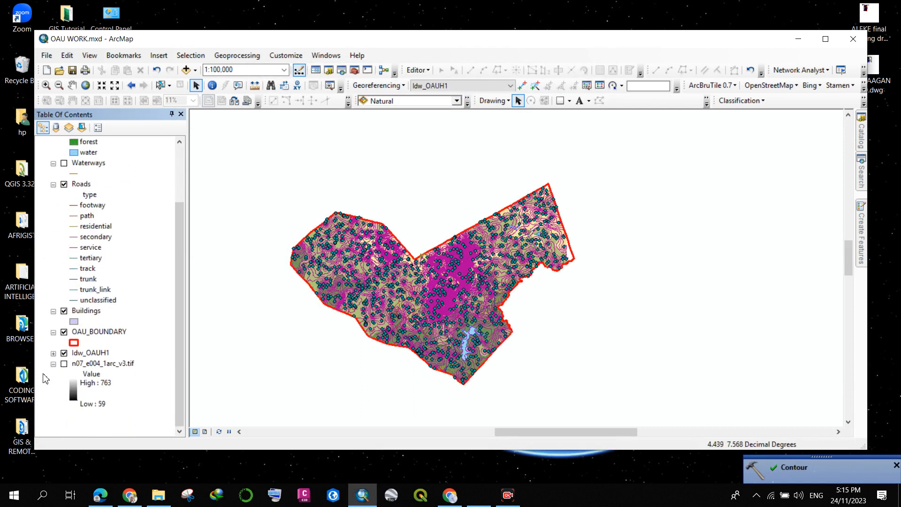
click(64, 353)
scroll(503, 253, up, 3)
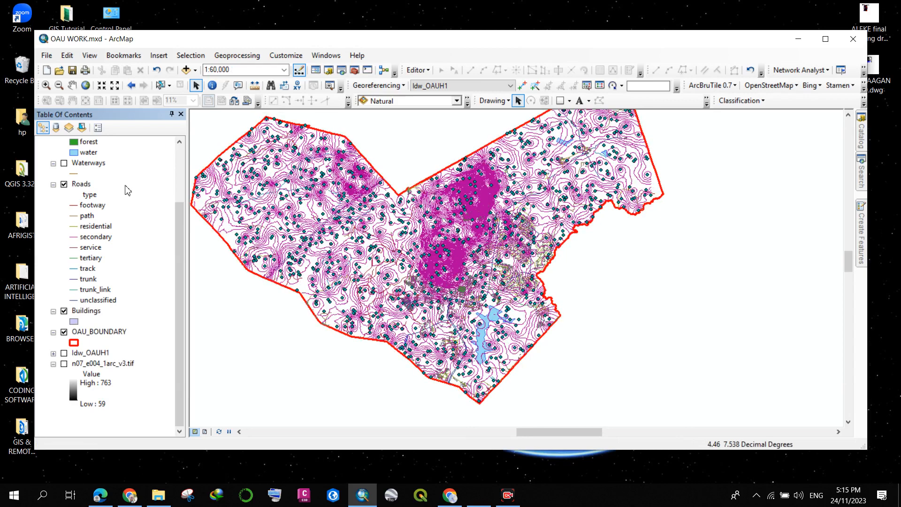
scroll(127, 186, up, 3)
click(64, 152)
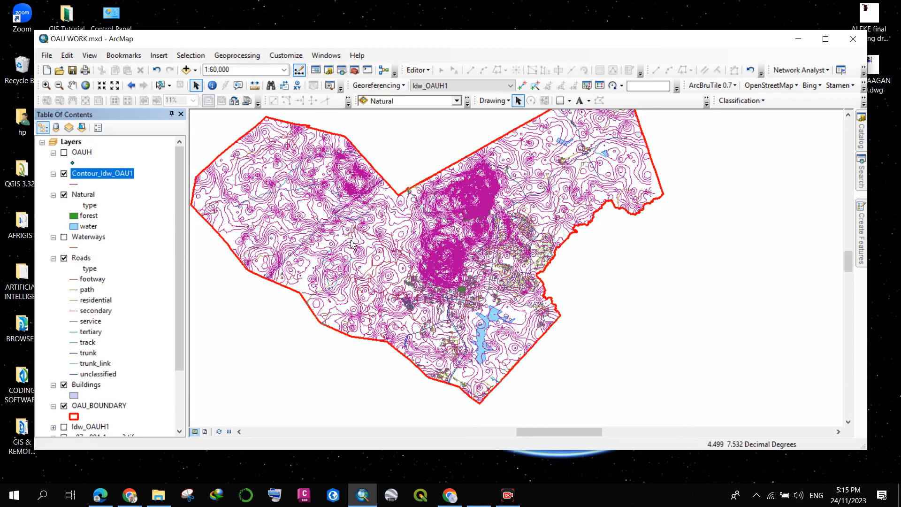
- Examine the generated contour lines across the OAU boundary at several map scales
scroll(395, 269, up, 1)
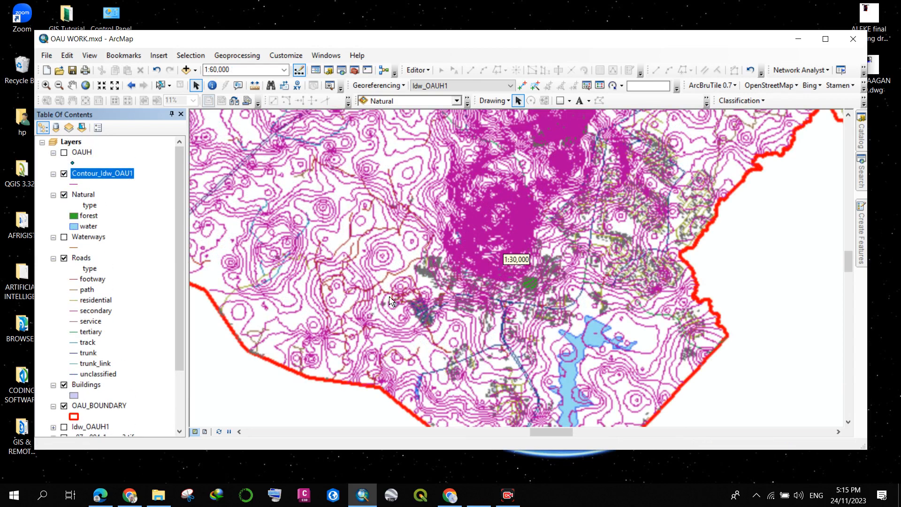
scroll(385, 301, down, 1)
scroll(507, 284, down, 1)
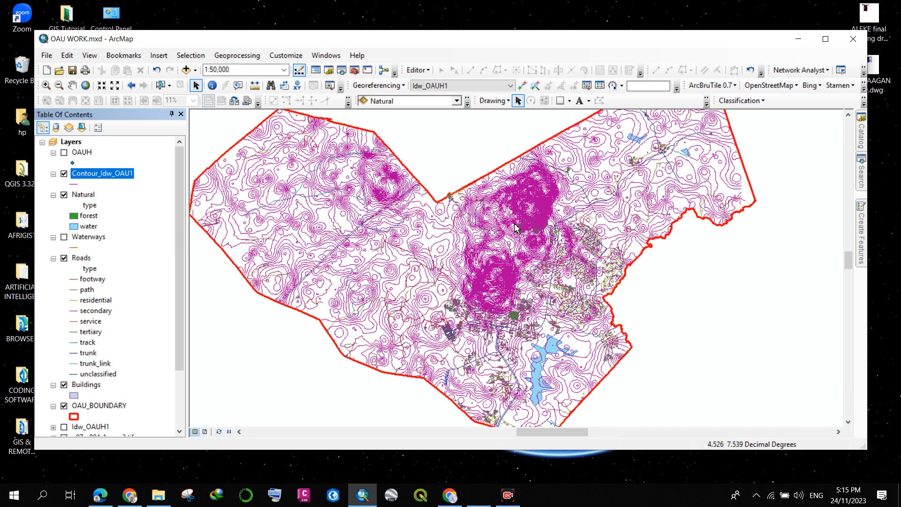
scroll(533, 225, down, 1)
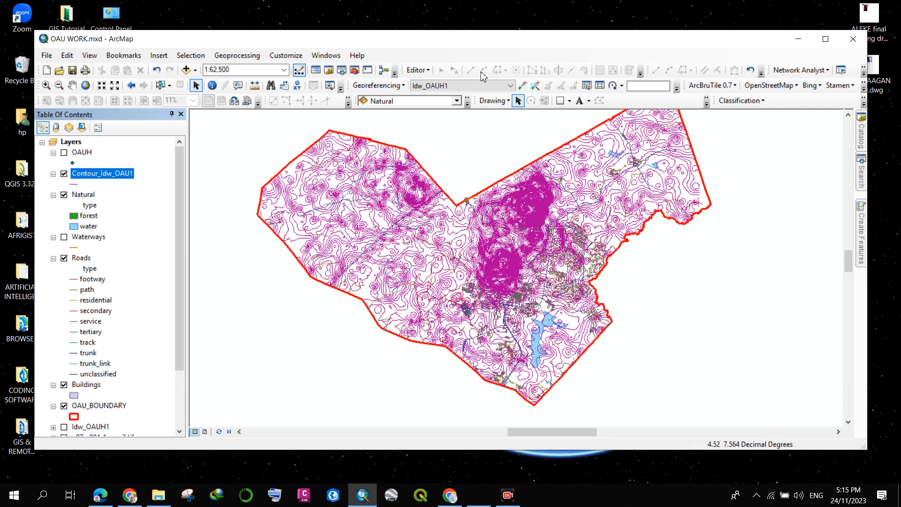
scroll(507, 289, up, 1)
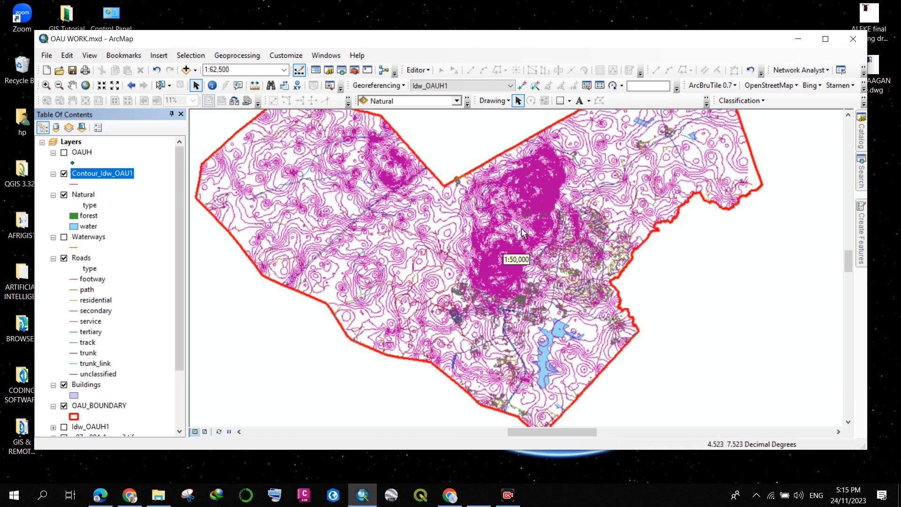
scroll(519, 273, up, 1)
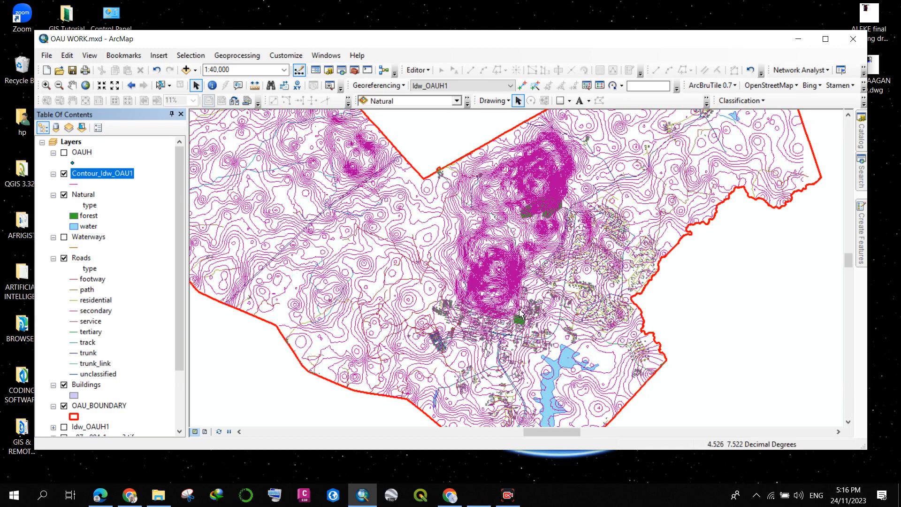
scroll(501, 323, down, 2)
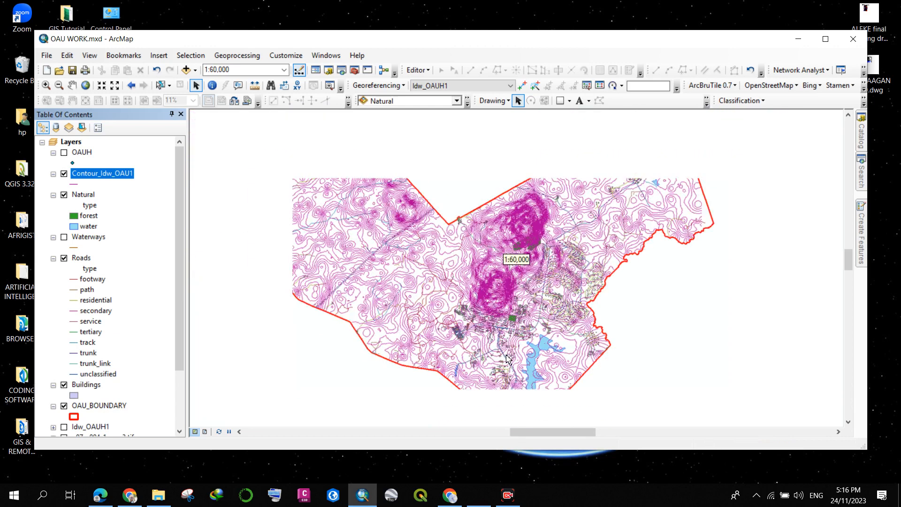
scroll(507, 354, up, 2)
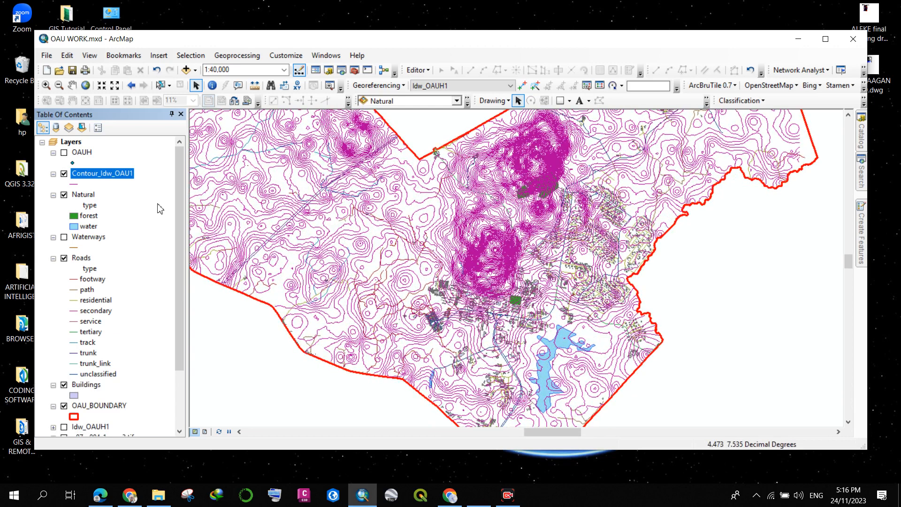
- Change the line colour of the Contour_Idw_OAU1 layer to dark brown
click(77, 186)
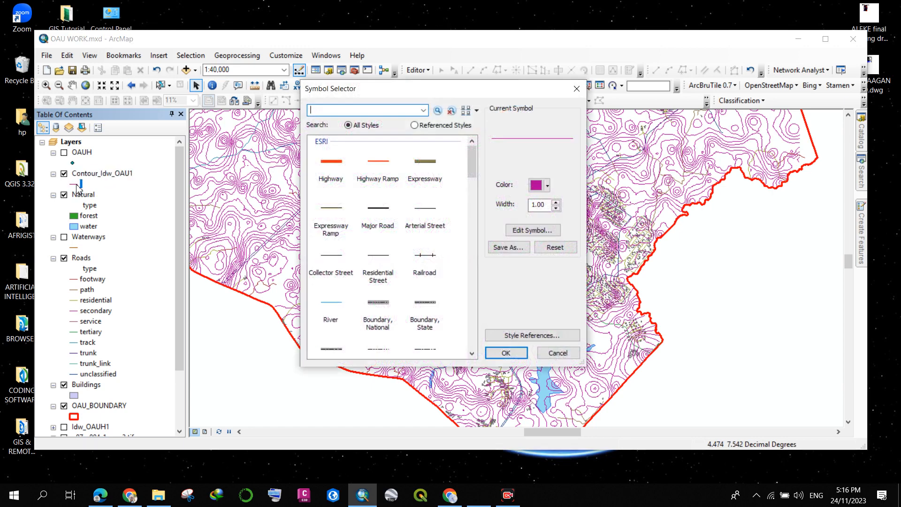
click(539, 188)
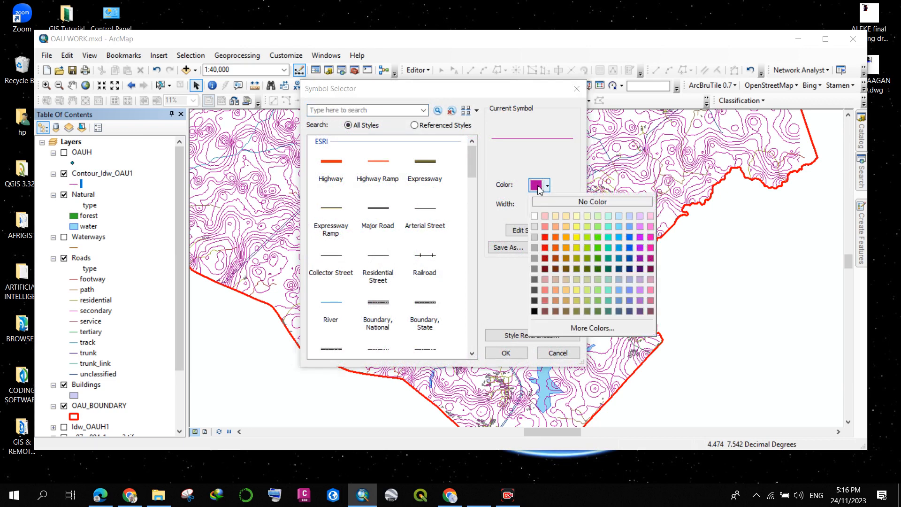
click(557, 270)
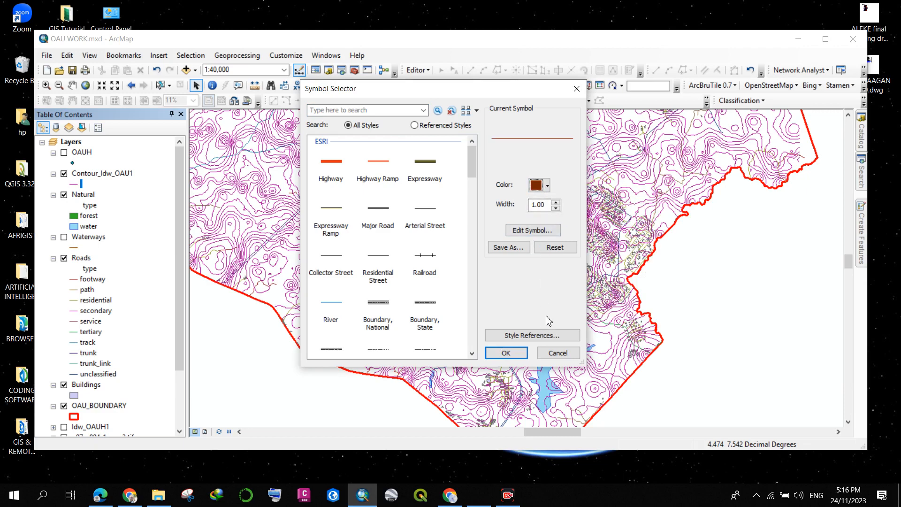
click(509, 352)
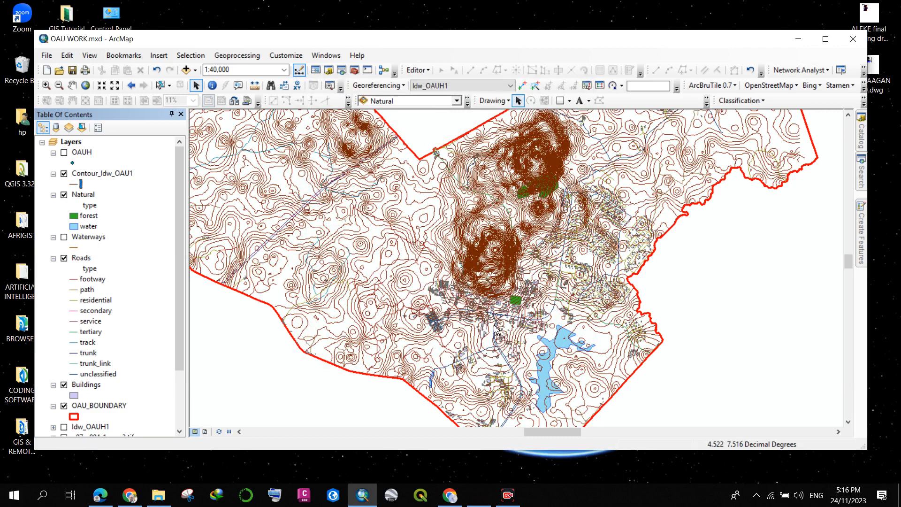
- Move the Contour_Idw_OAU1 layer below Buildings and above OAU_BOUNDARY in the layer order
scroll(498, 260, up, 1)
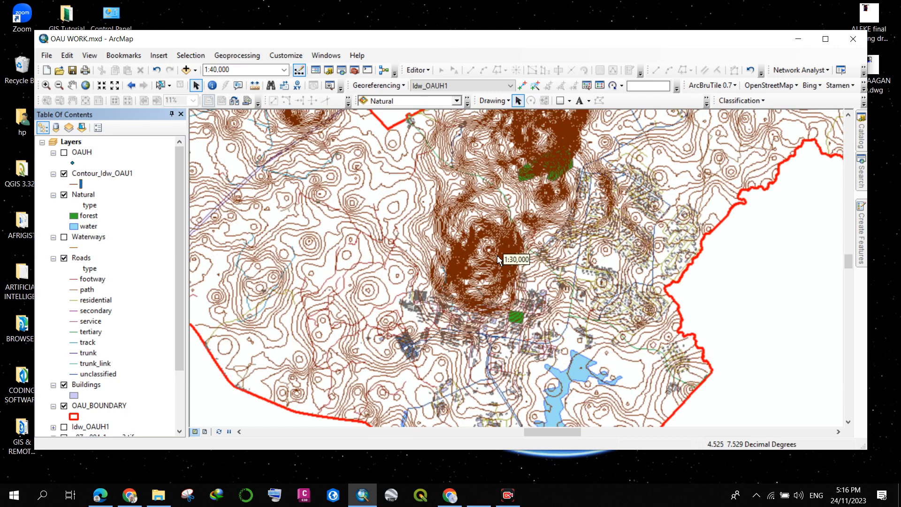
scroll(498, 259, down, 2)
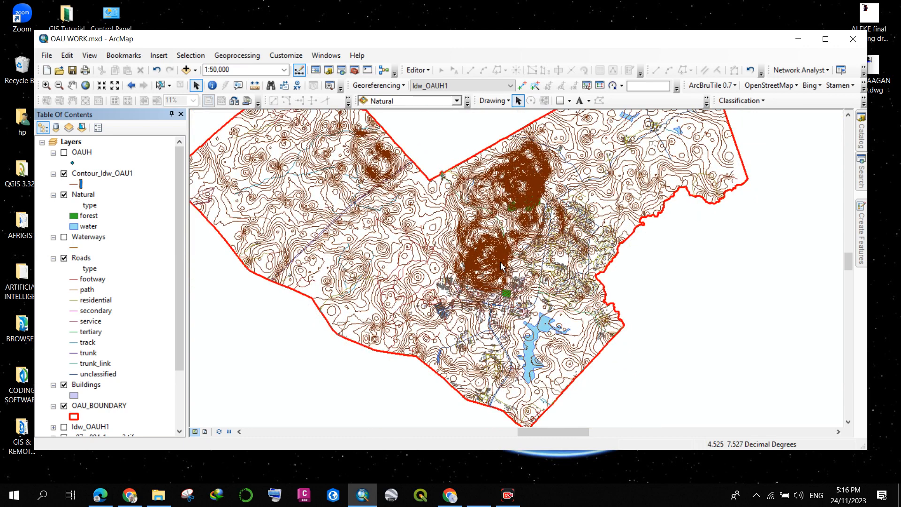
scroll(530, 213, down, 1)
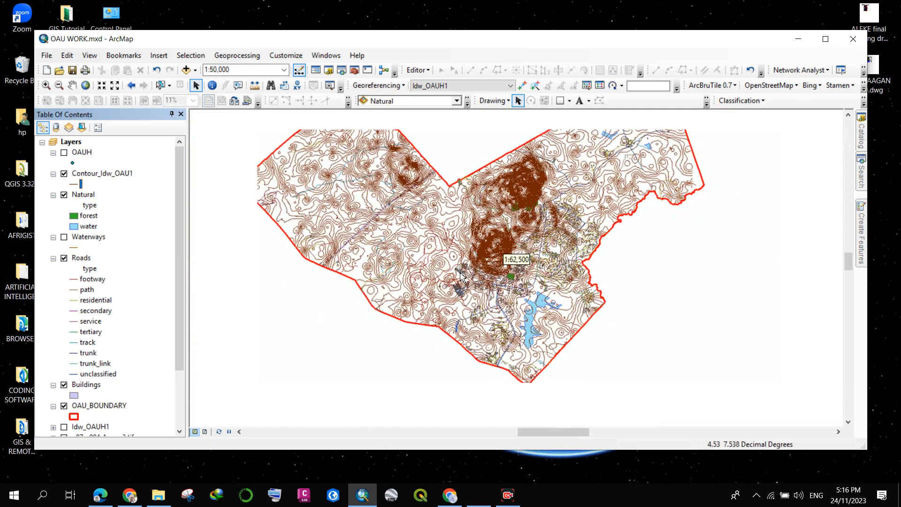
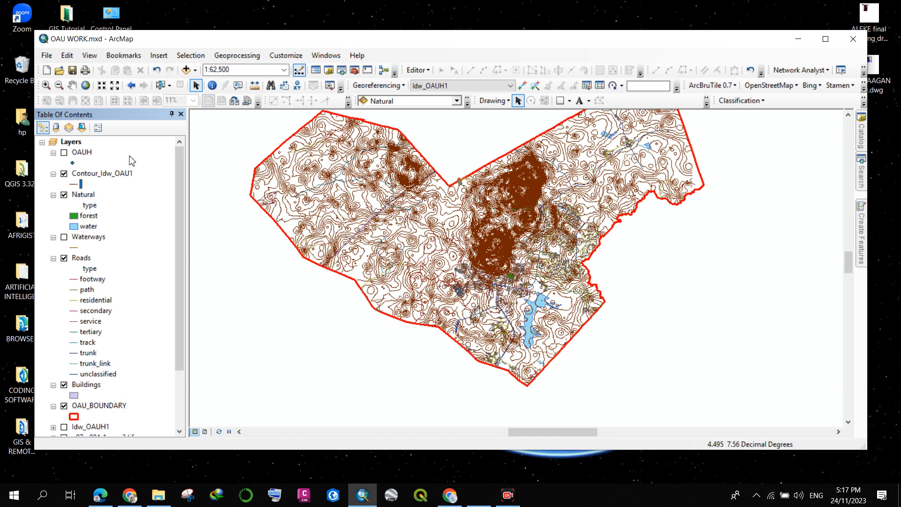
click(90, 176)
mouse_move(89, 177)
mouse_down()
mouse_move(83, 234)
mouse_move(136, 310)
mouse_move(116, 395)
mouse_up()
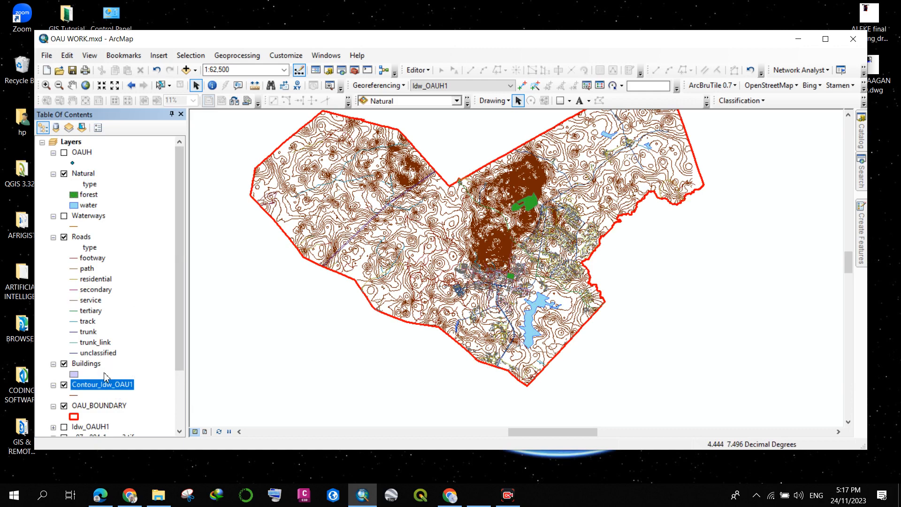
- Examine how the contours run beneath the buildings and roads in the built-up campus area
scroll(488, 283, up, 1)
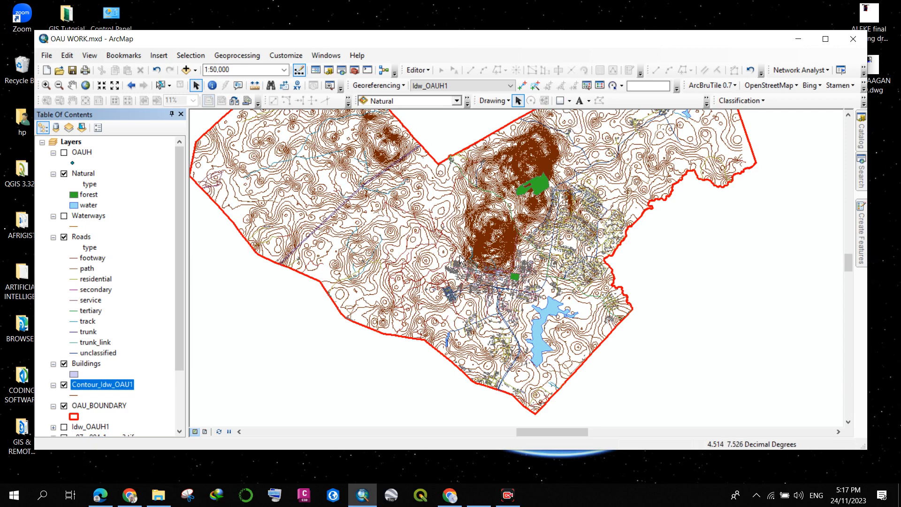
scroll(506, 305, up, 1)
scroll(506, 305, down, 4)
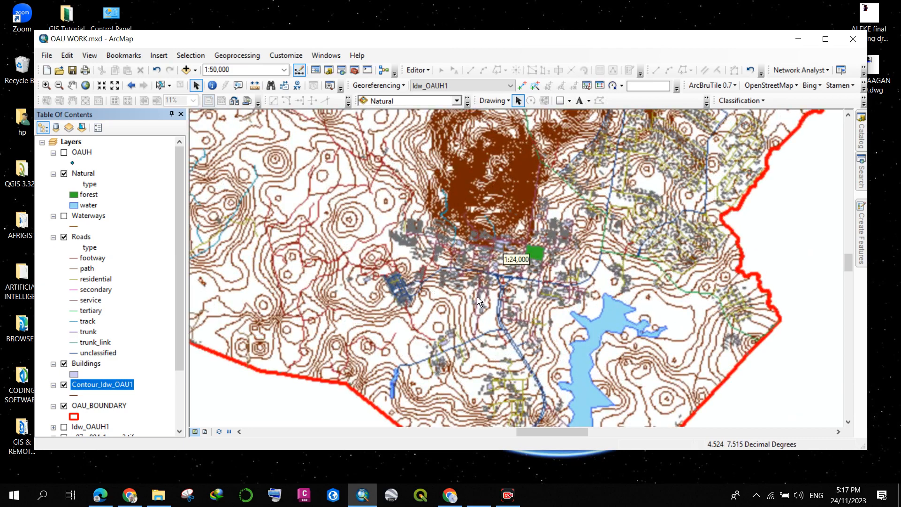
scroll(440, 268, down, 3)
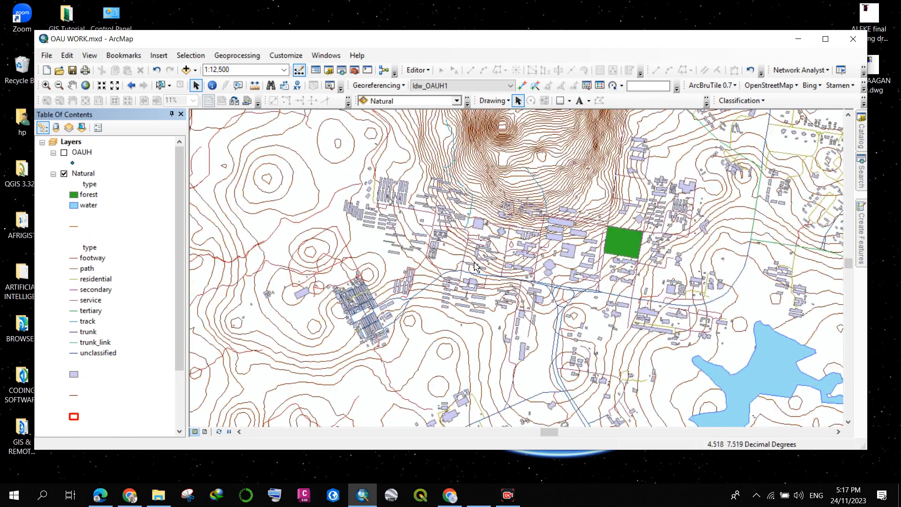
scroll(469, 278, down, 3)
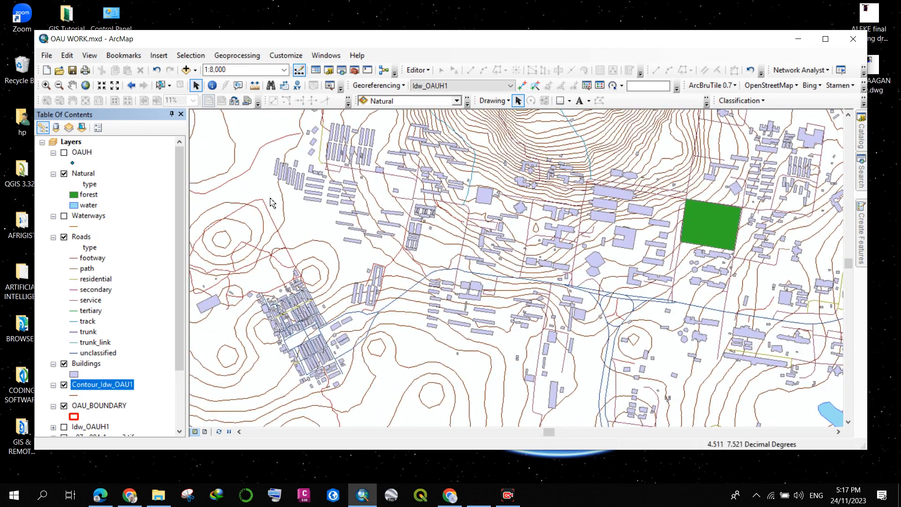
scroll(349, 193, down, 3)
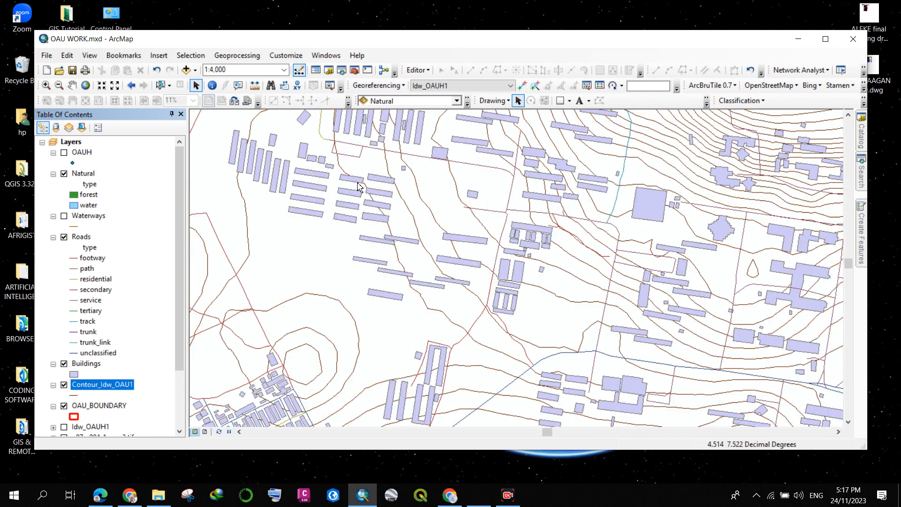
scroll(347, 197, down, 2)
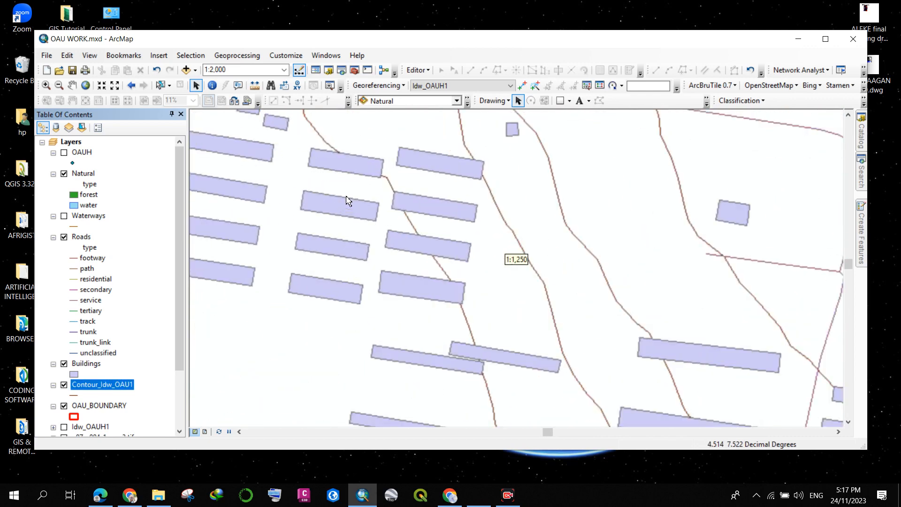
scroll(362, 202, up, 3)
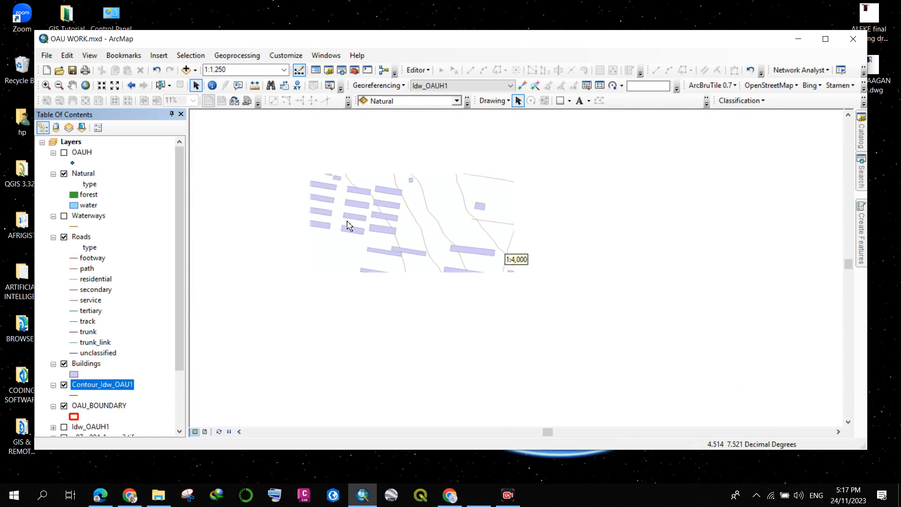
drag(343, 261, 404, 228)
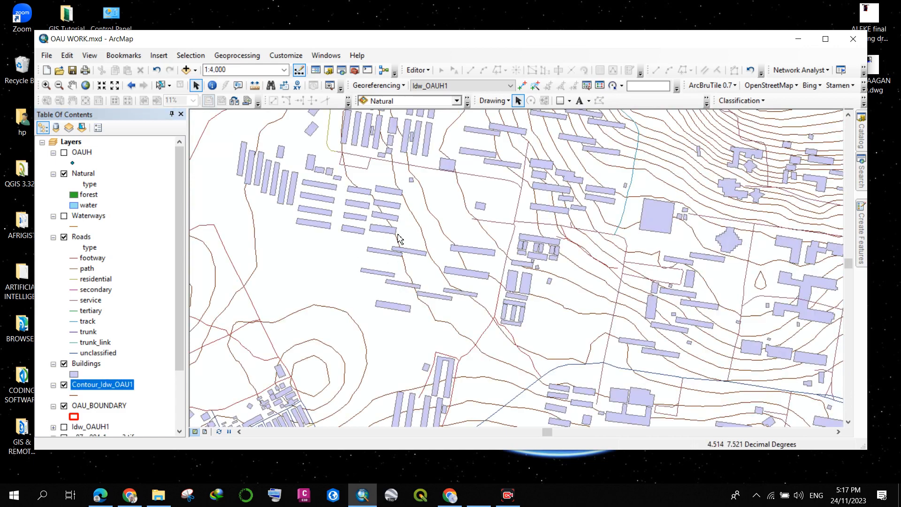
scroll(392, 237, down, 2)
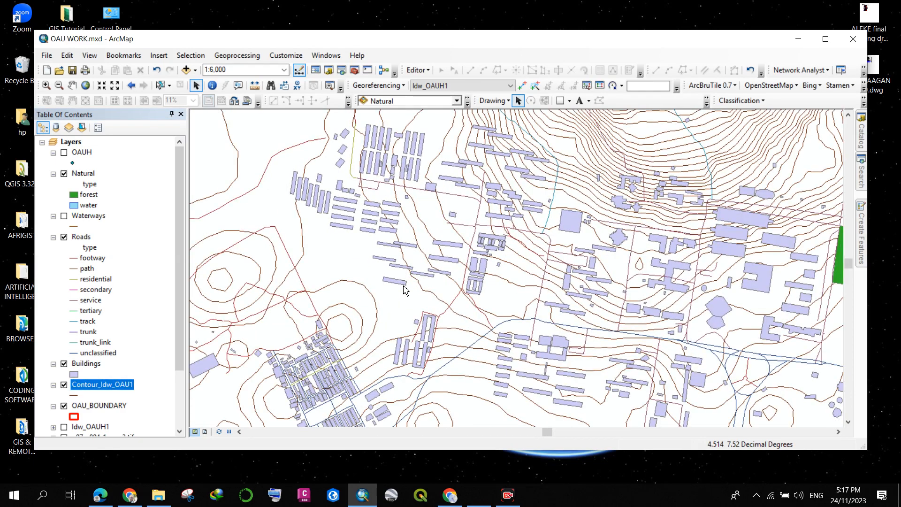
- Examine the contour pattern around the campus buildings, forest patch and lake at smaller map scales
scroll(448, 263, down, 2)
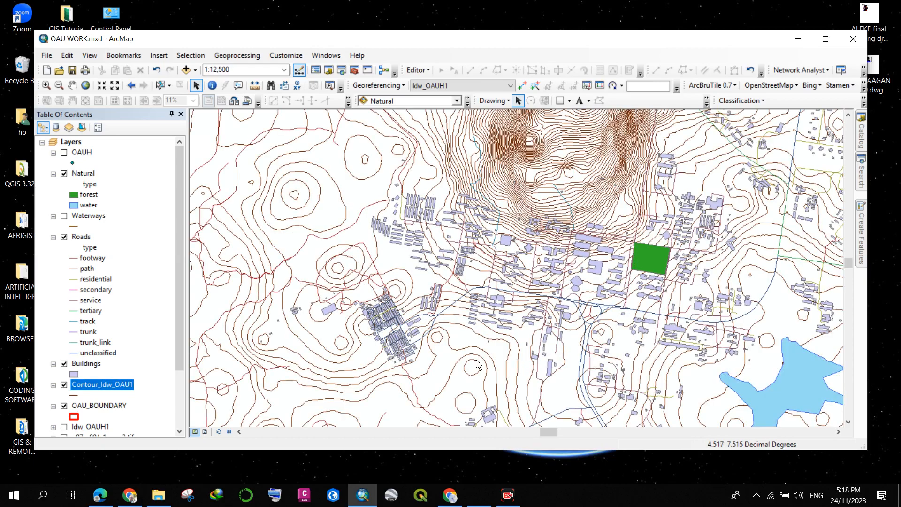
scroll(501, 243, down, 1)
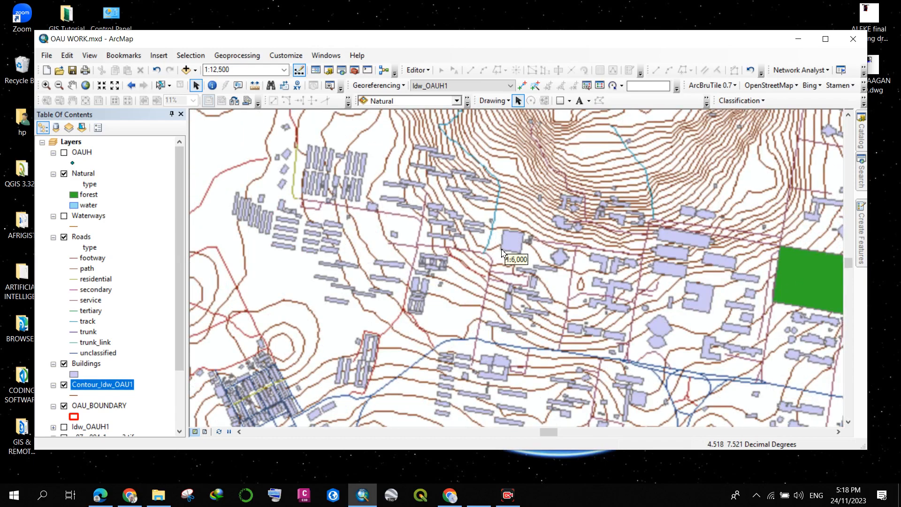
scroll(515, 344, down, 1)
scroll(515, 344, up, 2)
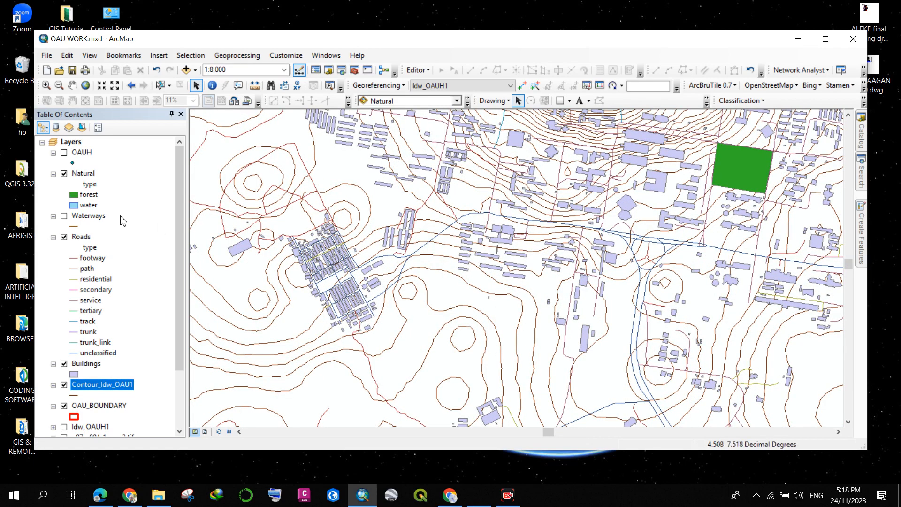
scroll(532, 276, down, 2)
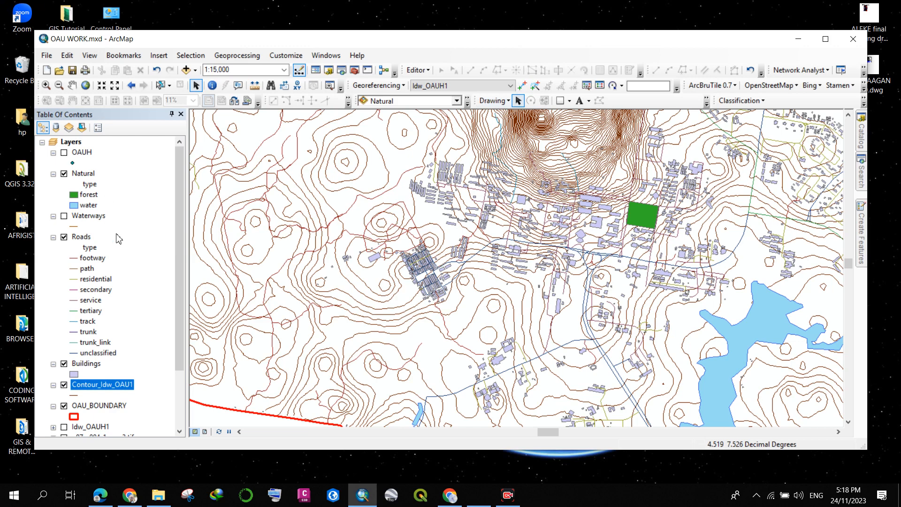
- Rename the Contour_Idw_OAU1 layer as Contour_2m in its layer properties
scroll(110, 374, down, 3)
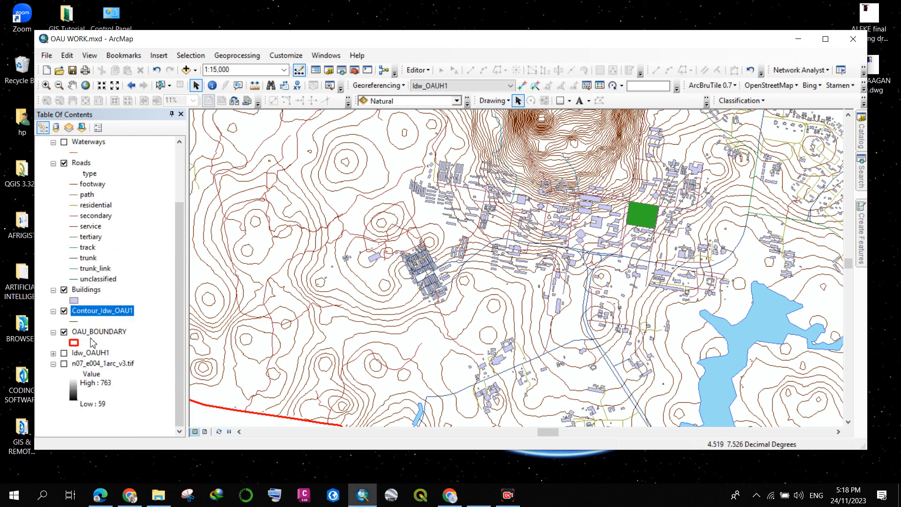
right_click(106, 313)
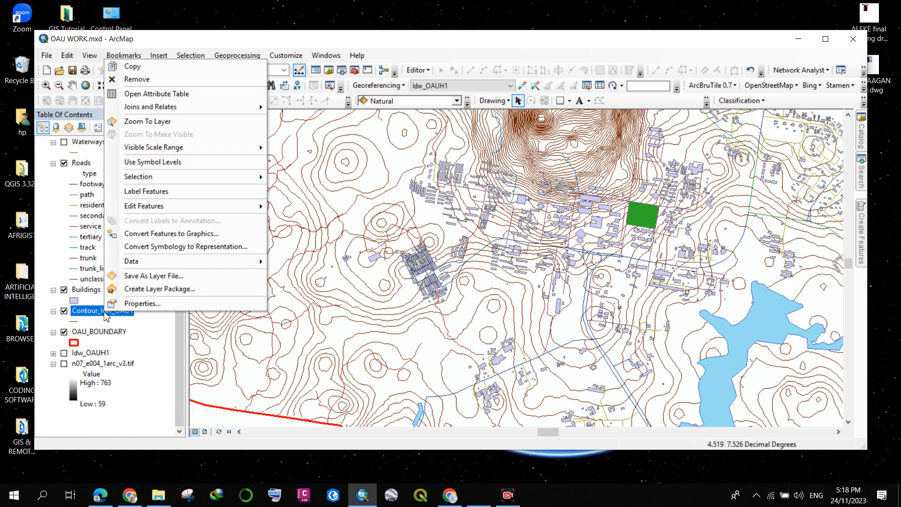
click(129, 304)
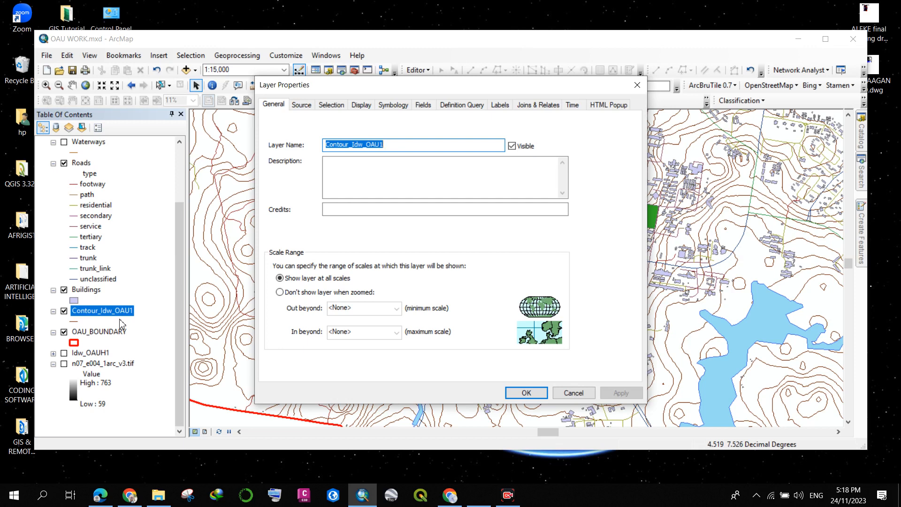
click(394, 148)
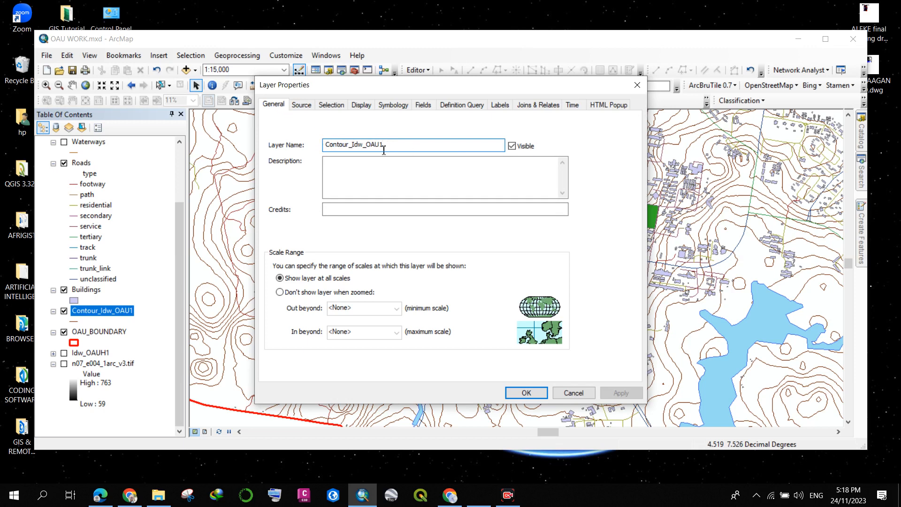
key(BackSpace)
key(BackSpace)
key(BackSpace)
key(BackSpace)
key(BackSpace)
key(BackSpace)
key(BackSpace)
key(BackSpace)
text(2)
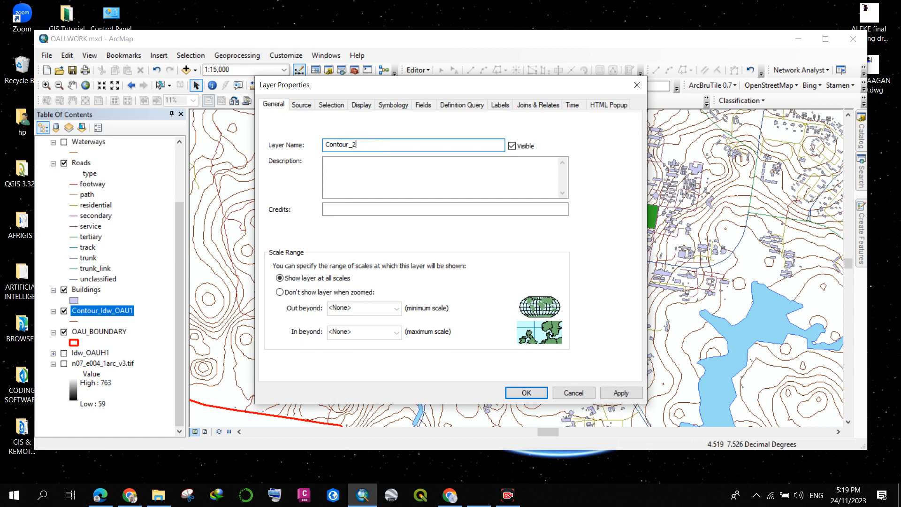
text(m)
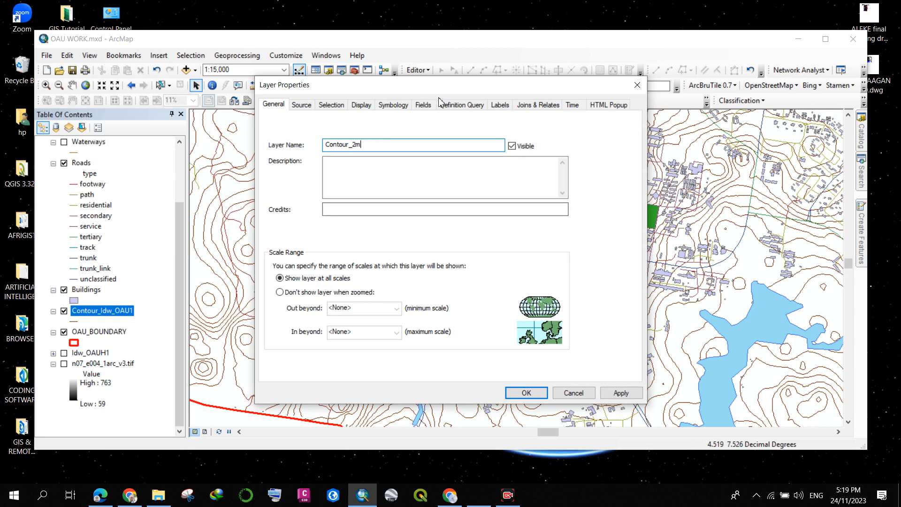
- Turn on feature labels for the contour layer using the Contour field as the label field
click(499, 105)
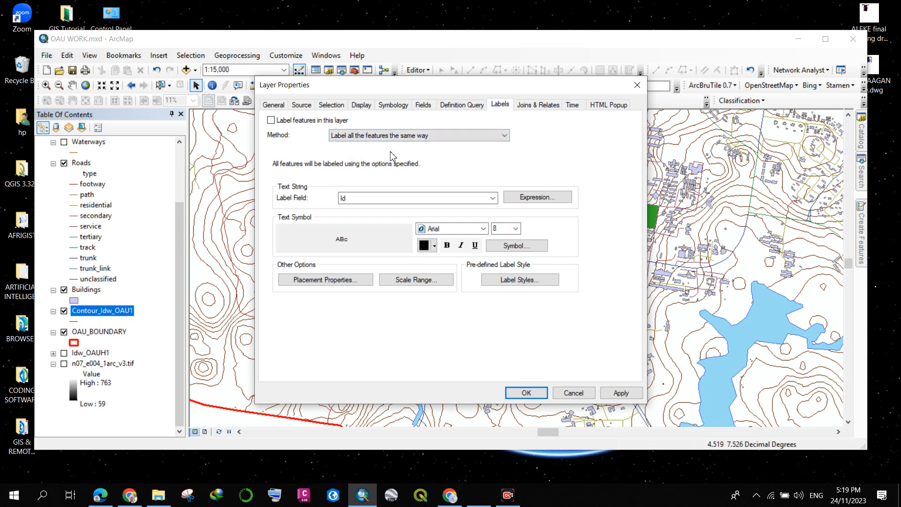
click(272, 121)
click(410, 201)
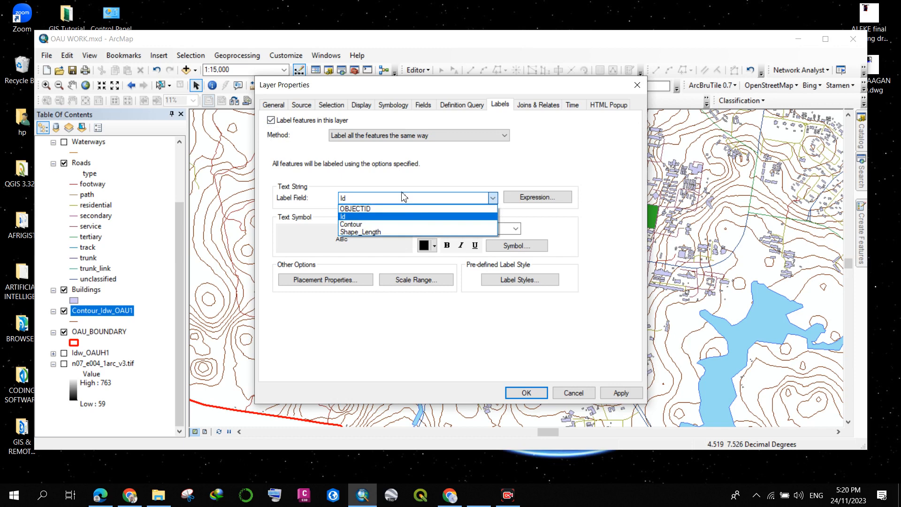
click(375, 224)
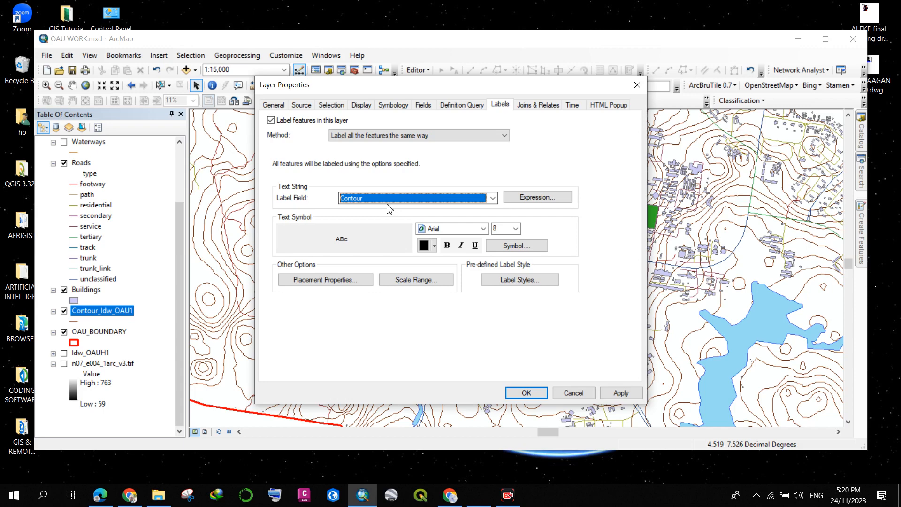
click(526, 394)
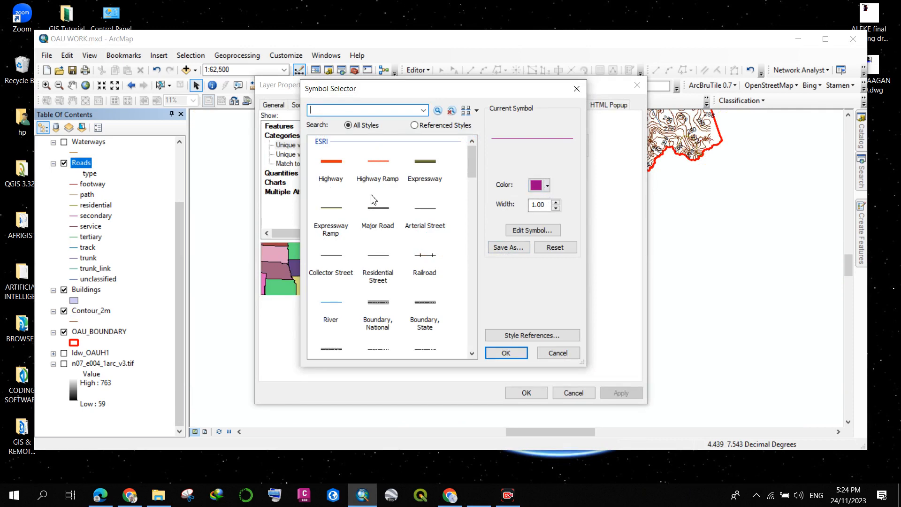
- Search the line symbols for "road" and assign road_centerline PRIMARY to the Roads layer's all other values entry
text(road)
key(Return)
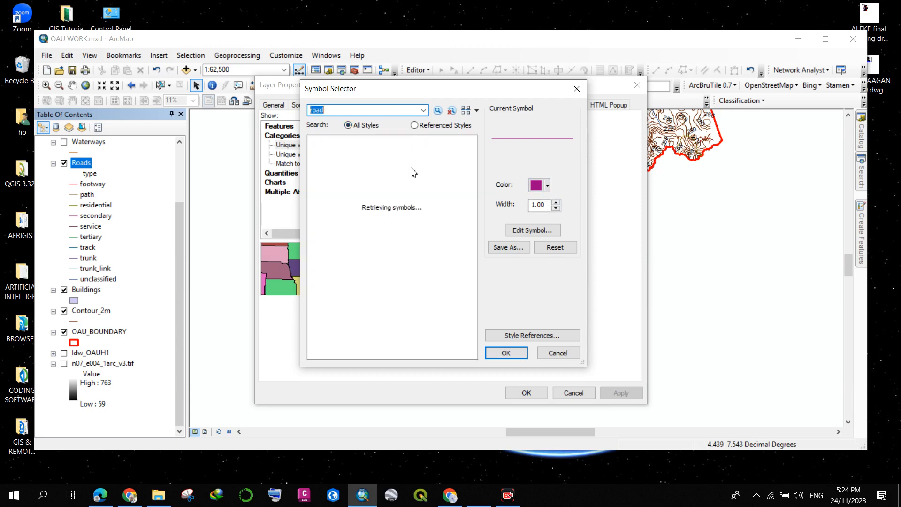
scroll(384, 225, down, 3)
scroll(384, 225, up, 3)
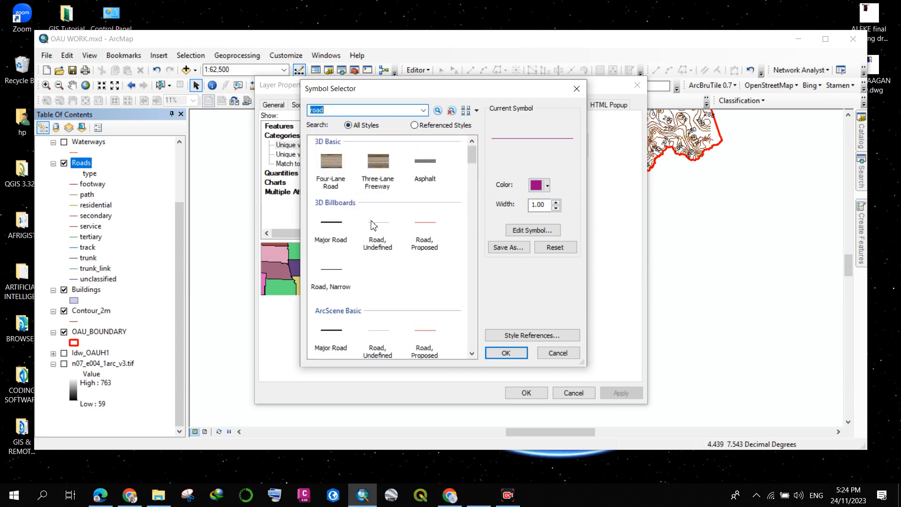
scroll(378, 220, down, 6)
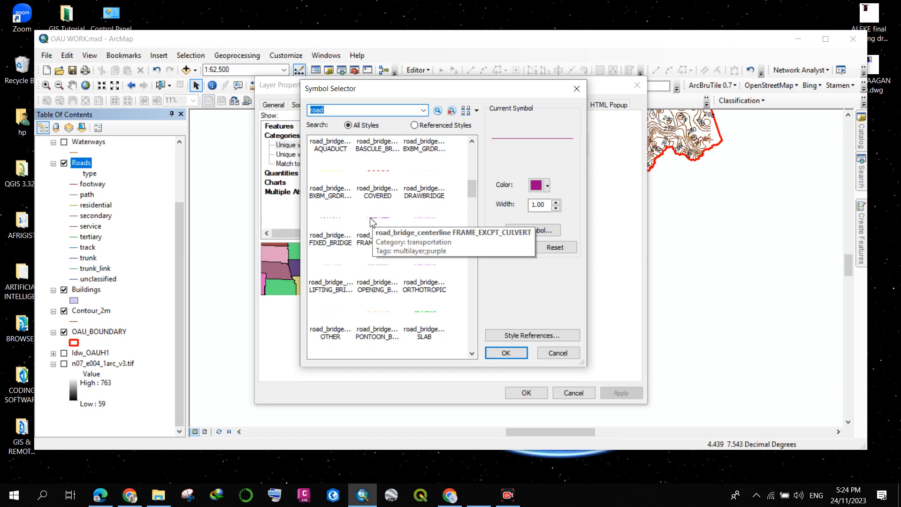
scroll(376, 218, up, 4)
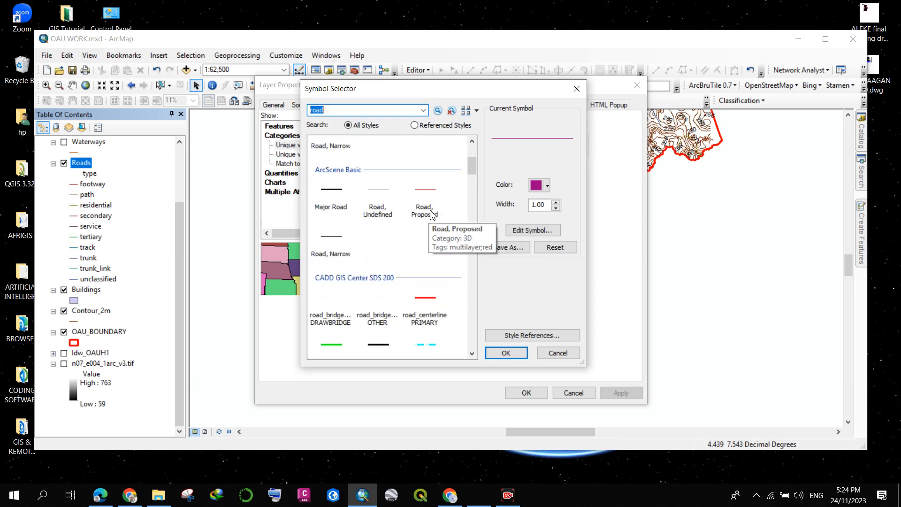
click(428, 302)
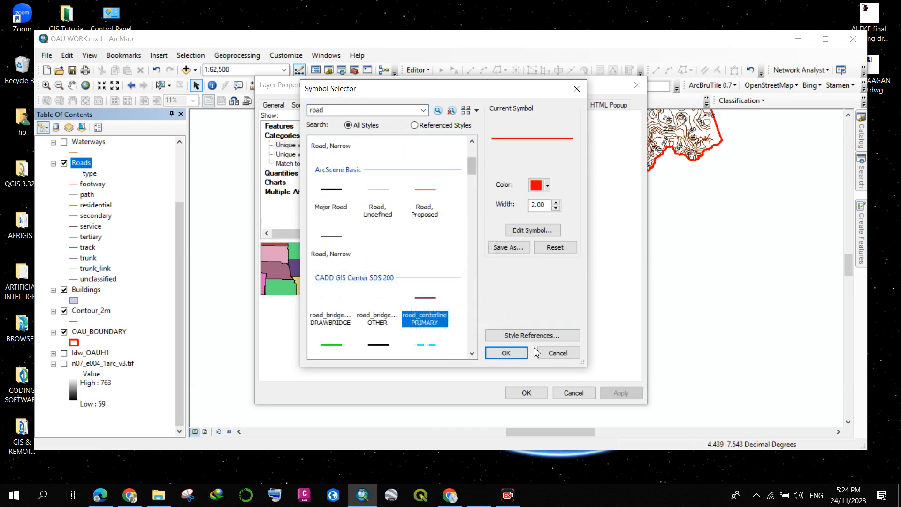
click(506, 353)
- Regenerate the unique-value symbols for all road types and apply them to the Roads layer
click(368, 289)
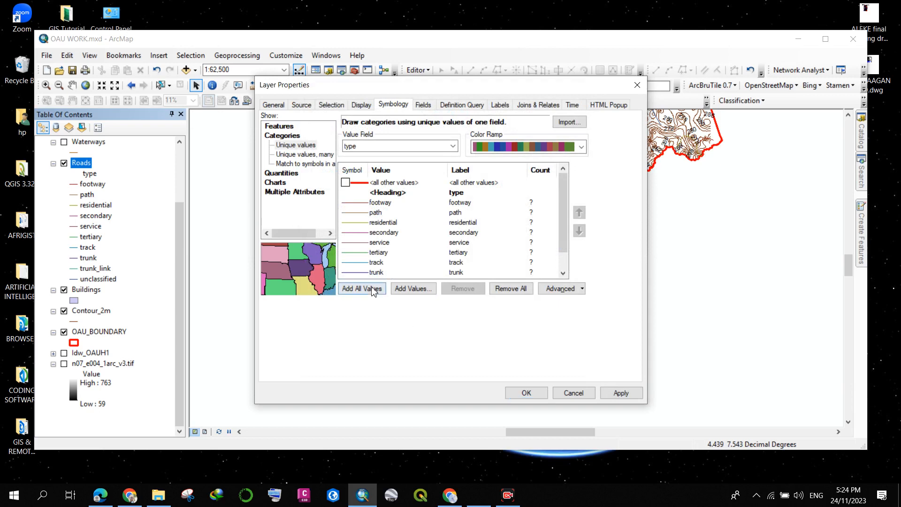
click(607, 397)
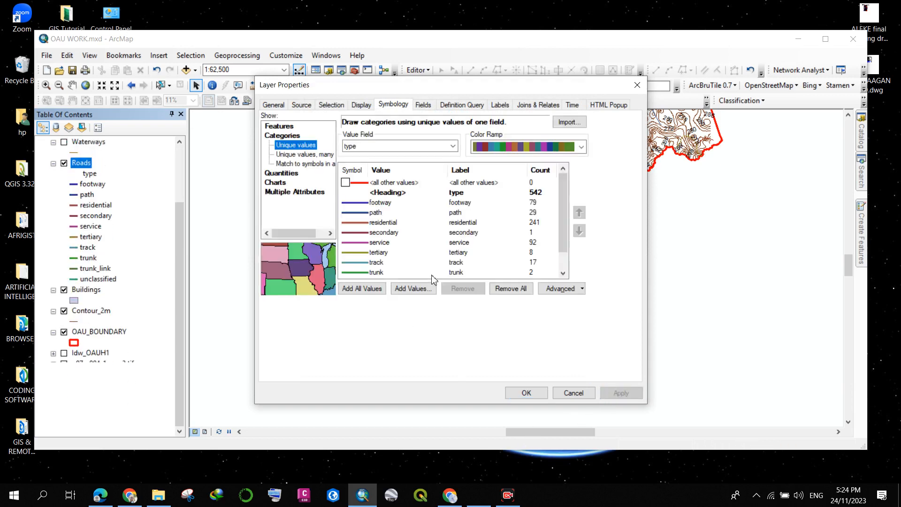
mouse_move(403, 83)
mouse_down()
mouse_move(624, 140)
mouse_move(304, 236)
mouse_move(138, 204)
mouse_move(157, 242)
mouse_move(498, 84)
mouse_up()
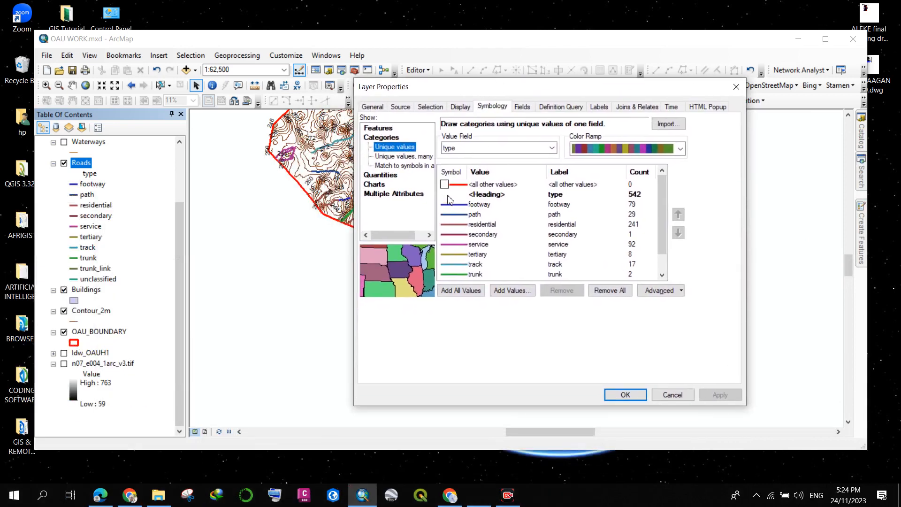
- Set the line width of the Roads layer's all other values symbol to 1
click(454, 190)
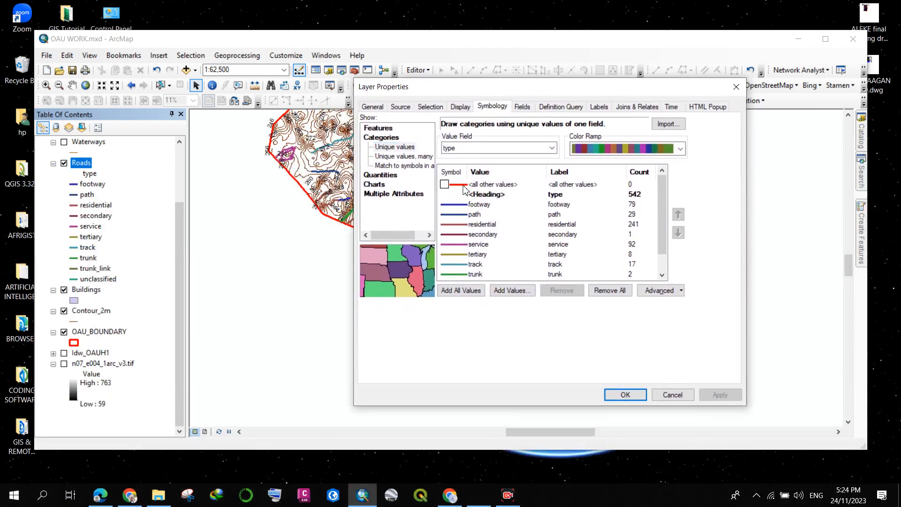
double_click(464, 189)
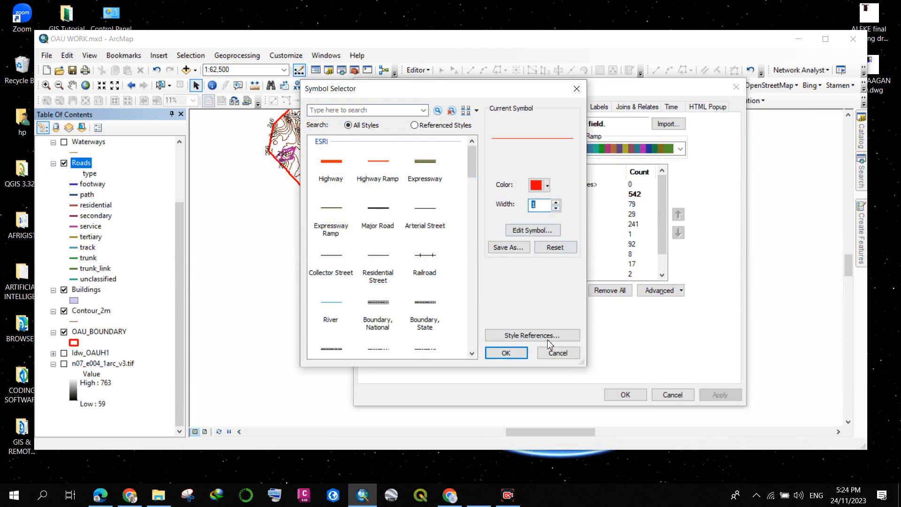
click(511, 353)
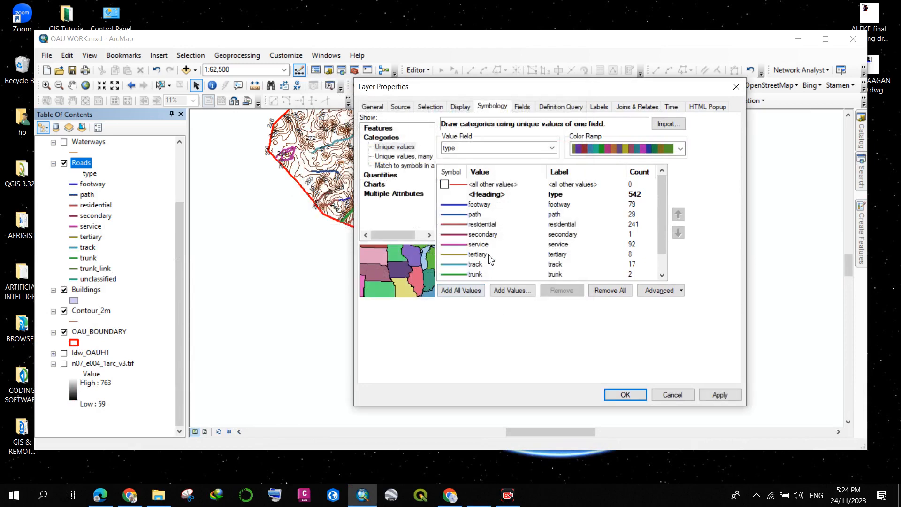
- Assign the Expressway Ramp line symbol to the footway road type
scroll(463, 218, down, 1)
scroll(463, 219, up, 1)
click(467, 205)
double_click(456, 206)
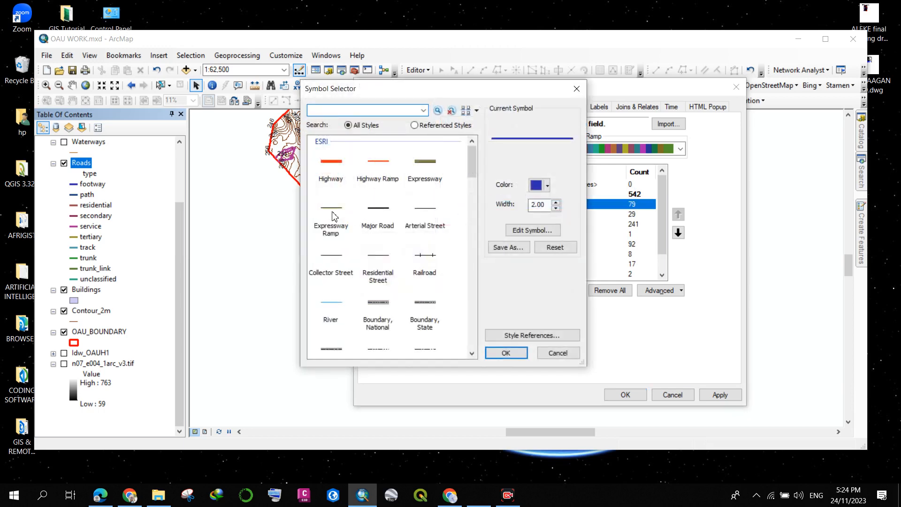
double_click(332, 213)
- Assign the Boundary, State line symbol to the path road type and apply the Roads symbology
double_click(460, 216)
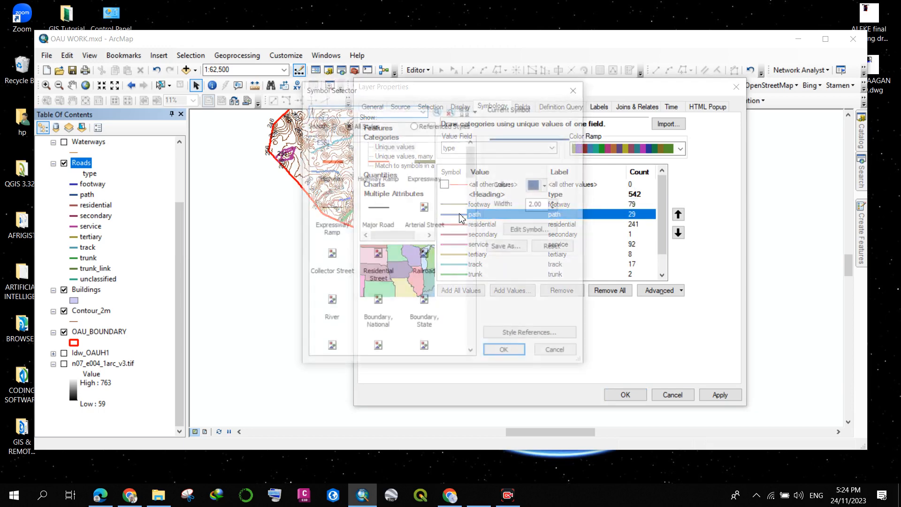
scroll(423, 253, down, 4)
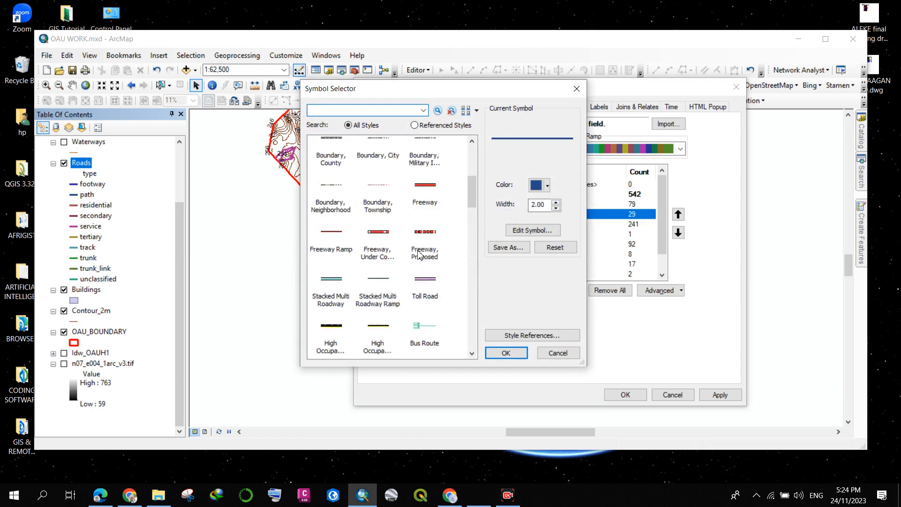
scroll(432, 188, up, 1)
click(434, 172)
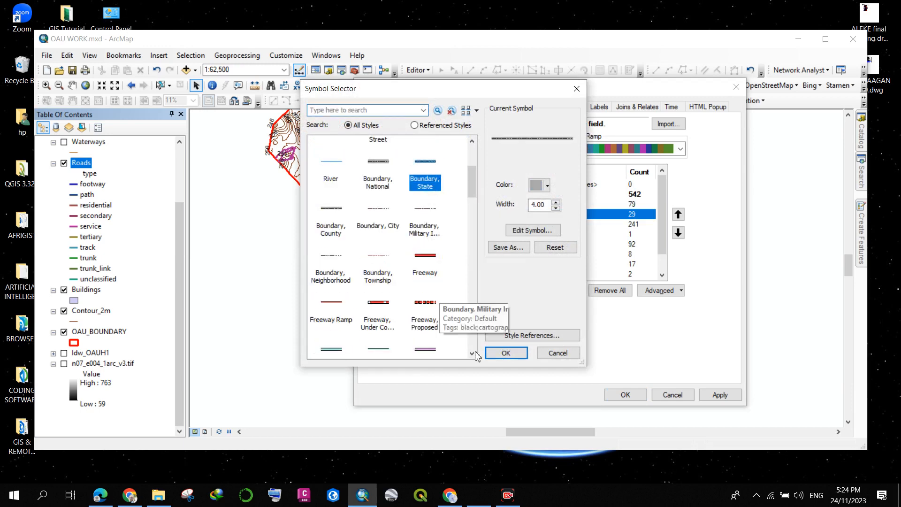
click(506, 353)
scroll(453, 271, down, 1)
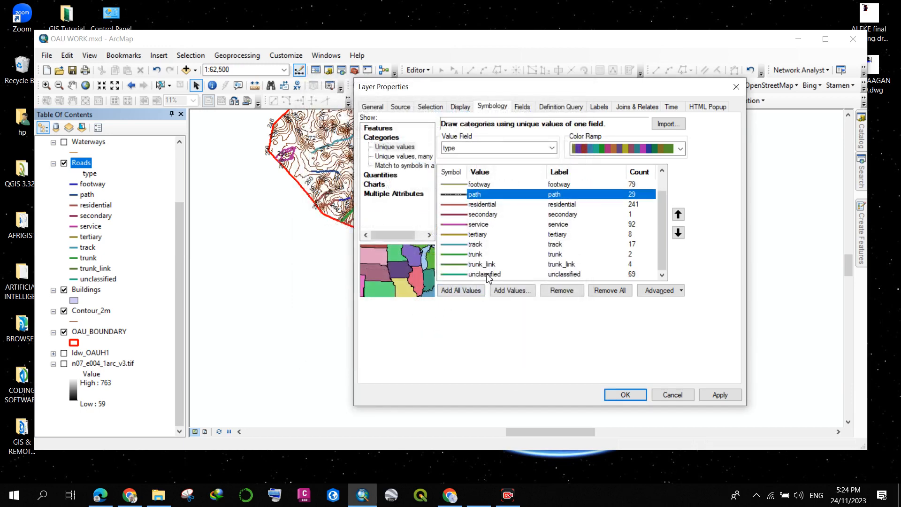
scroll(490, 263, up, 1)
click(720, 395)
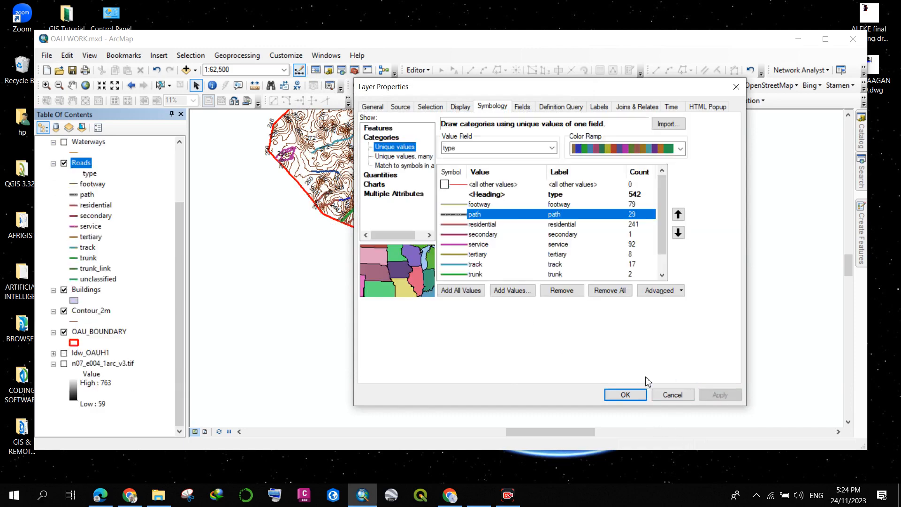
click(626, 395)
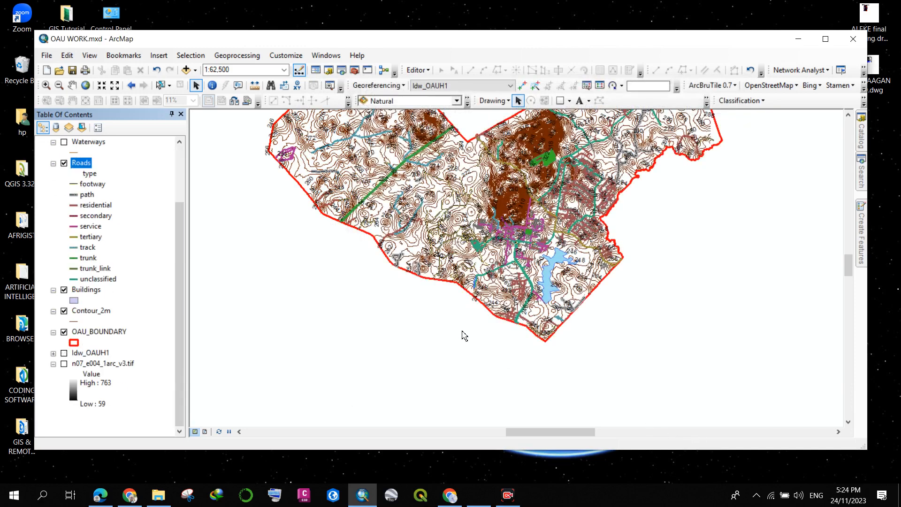
- Examine the restyled roads over the labelled contours within the OAU boundary at several map scales
scroll(493, 146, up, 2)
scroll(485, 170, down, 2)
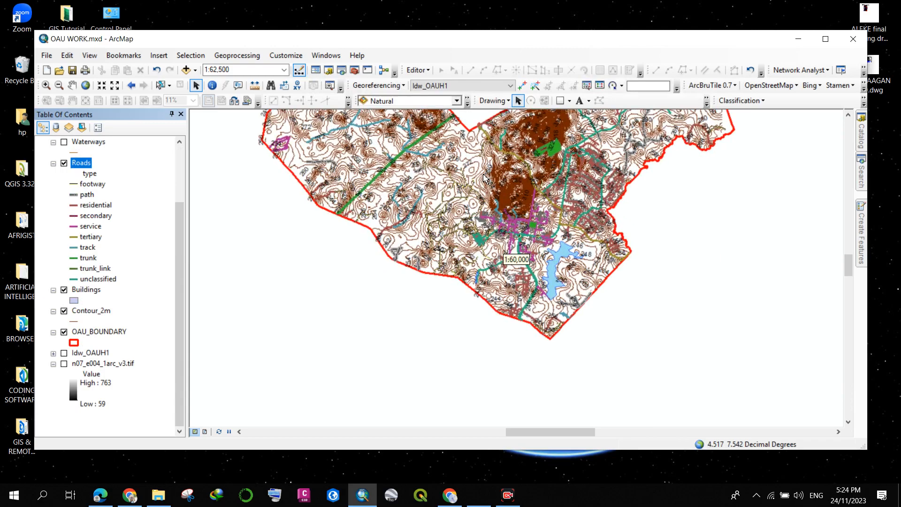
scroll(485, 177, down, 3)
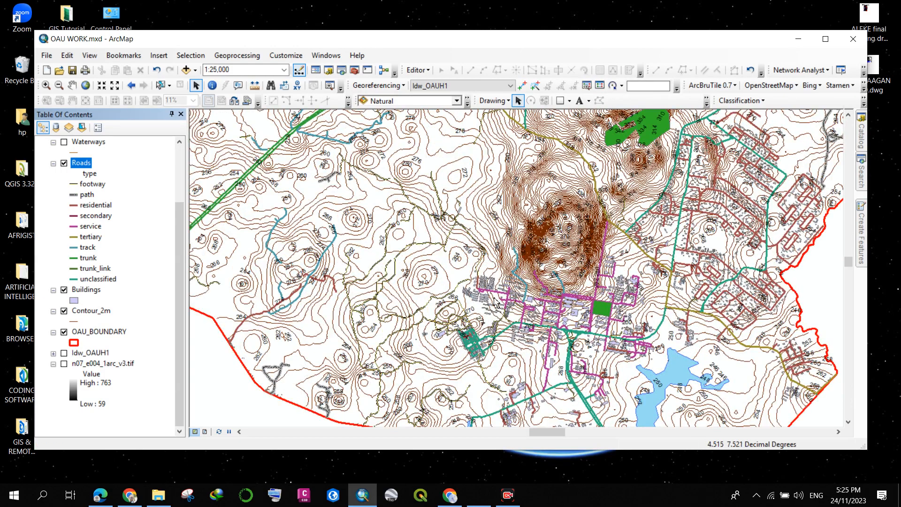
scroll(480, 292, up, 2)
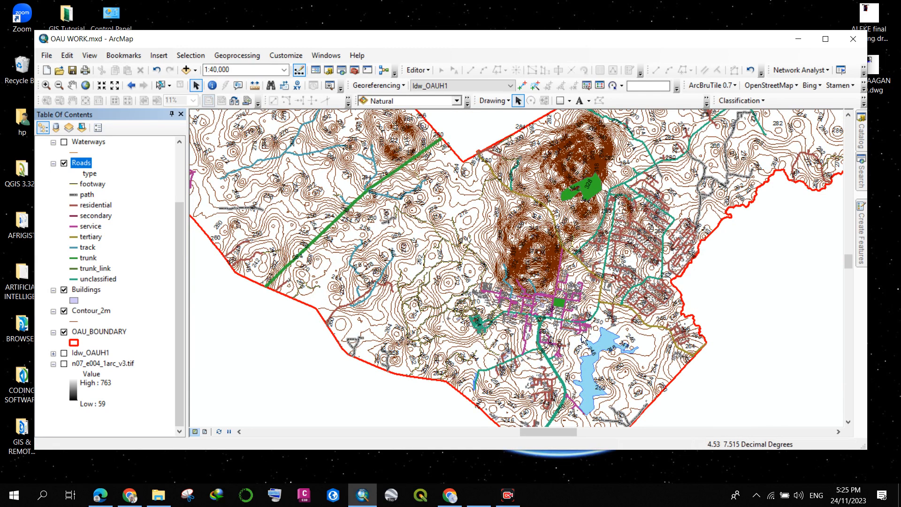
right_click(523, 57)
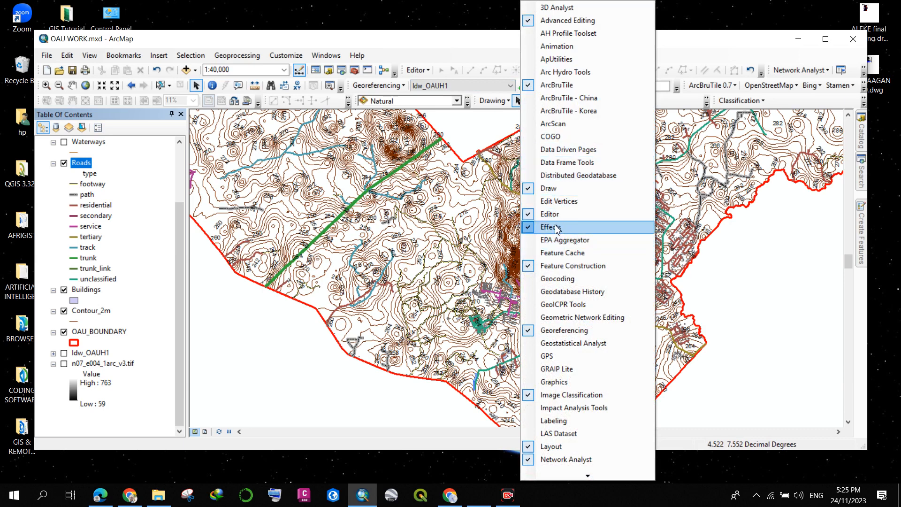
click(459, 49)
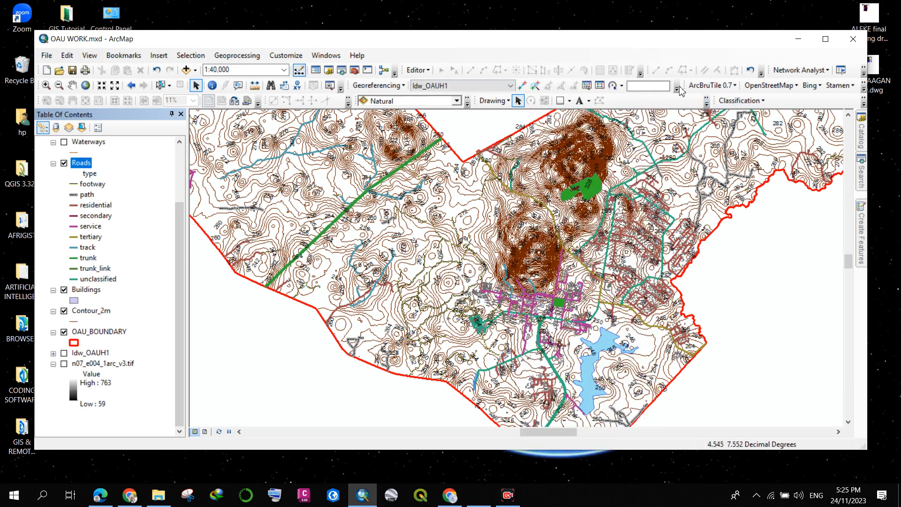
click(456, 102)
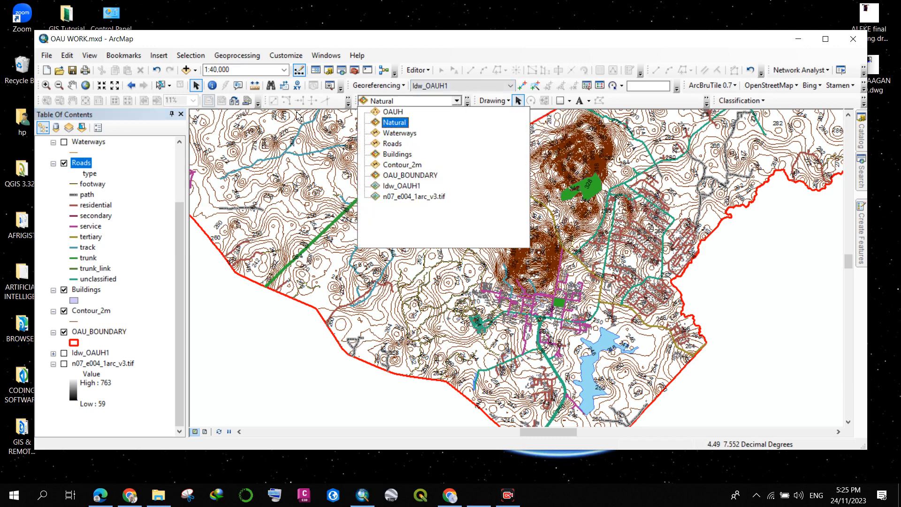
key(Down)
key(Escape)
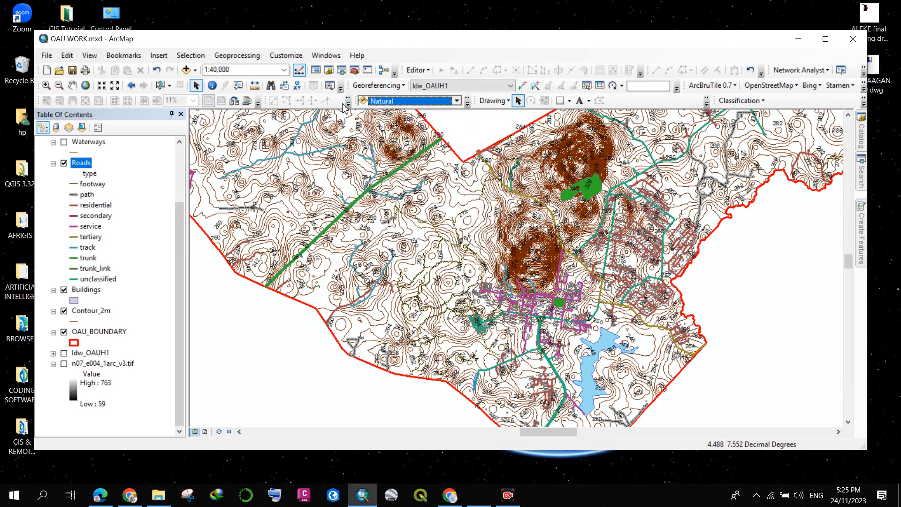
- Hide the Effects toolbar and restore it, closing the EPA Aggregator toolbar
right_click(550, 54)
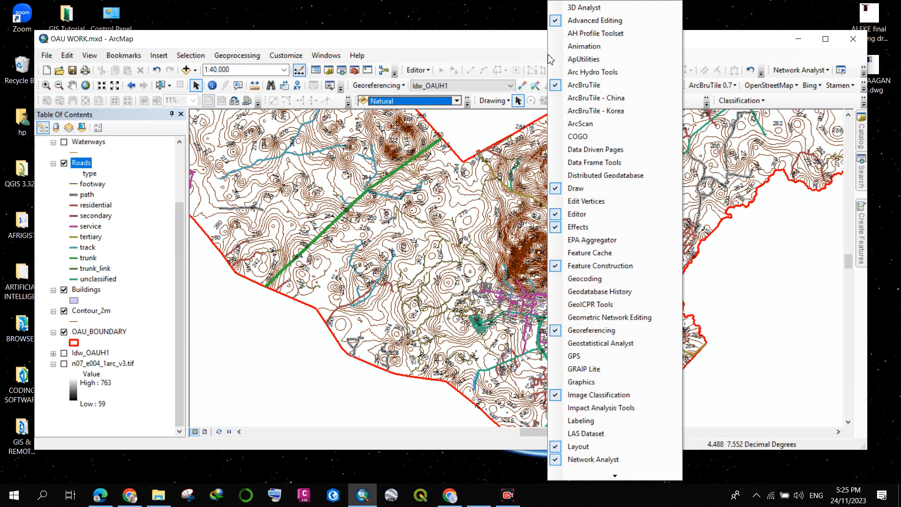
click(559, 226)
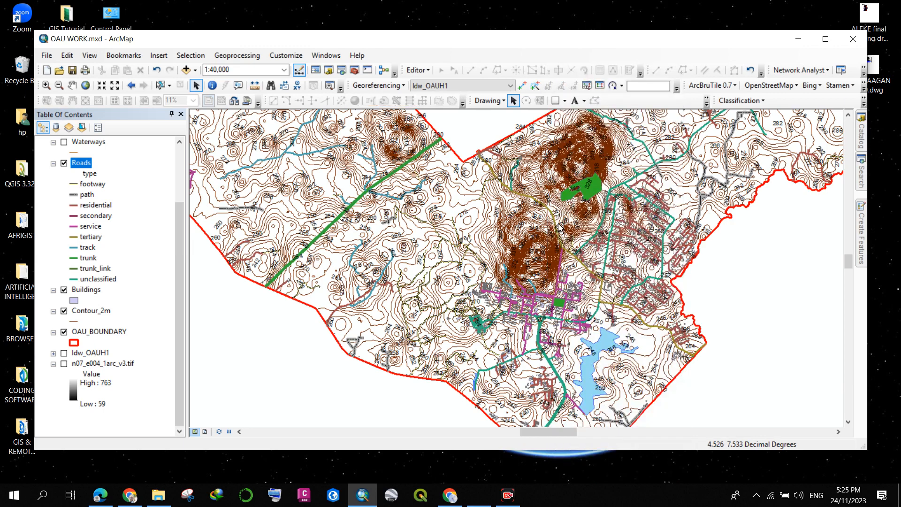
right_click(505, 60)
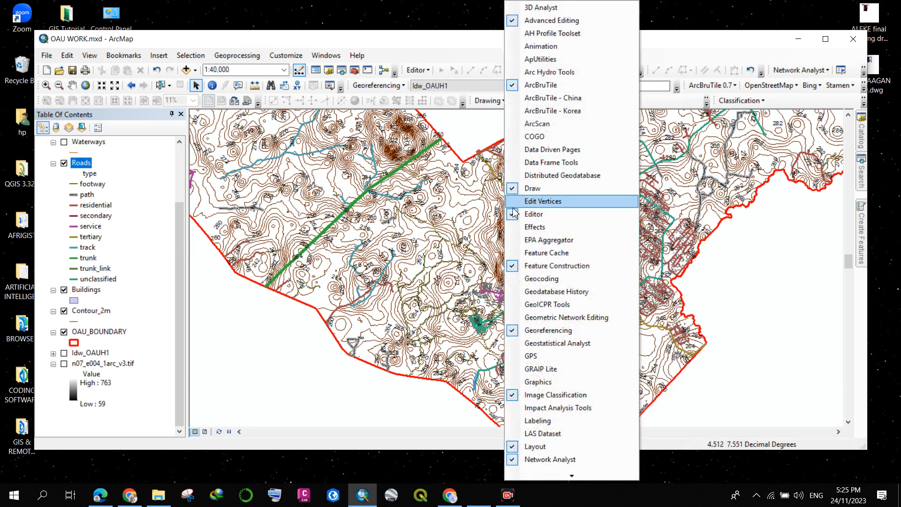
click(517, 239)
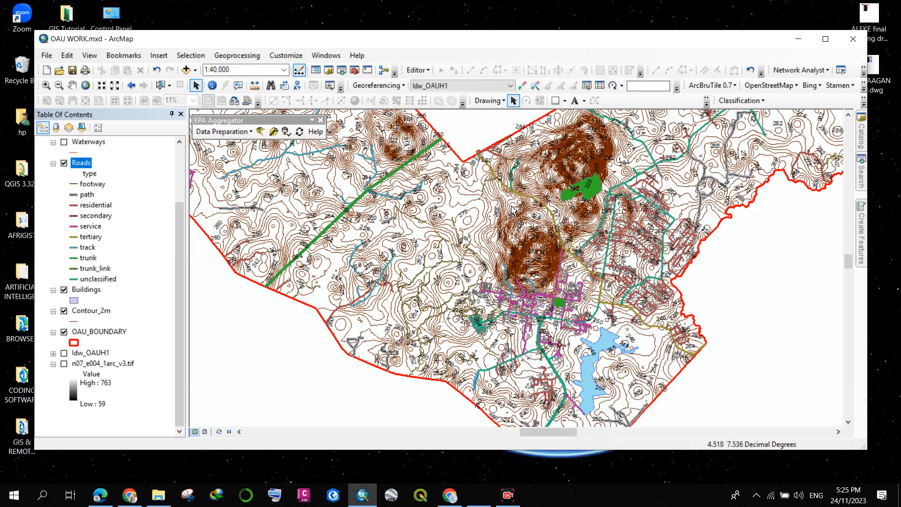
click(321, 120)
right_click(584, 56)
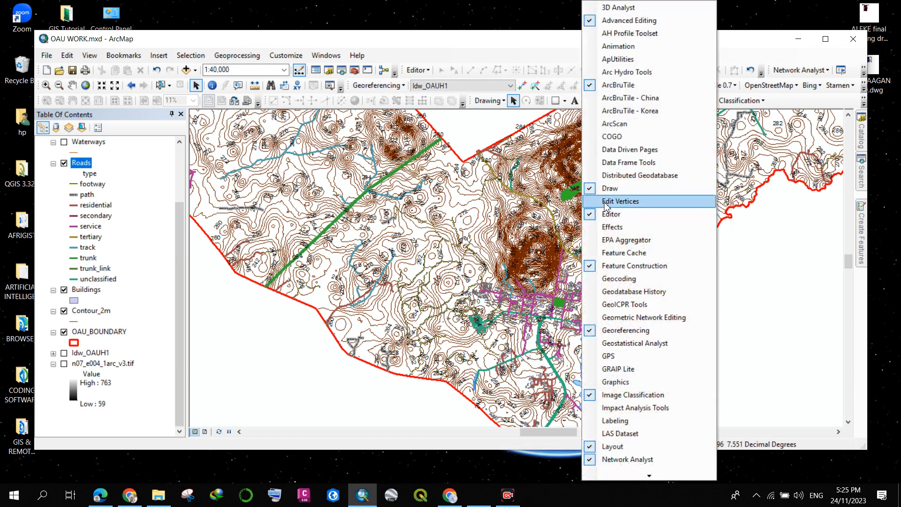
click(612, 227)
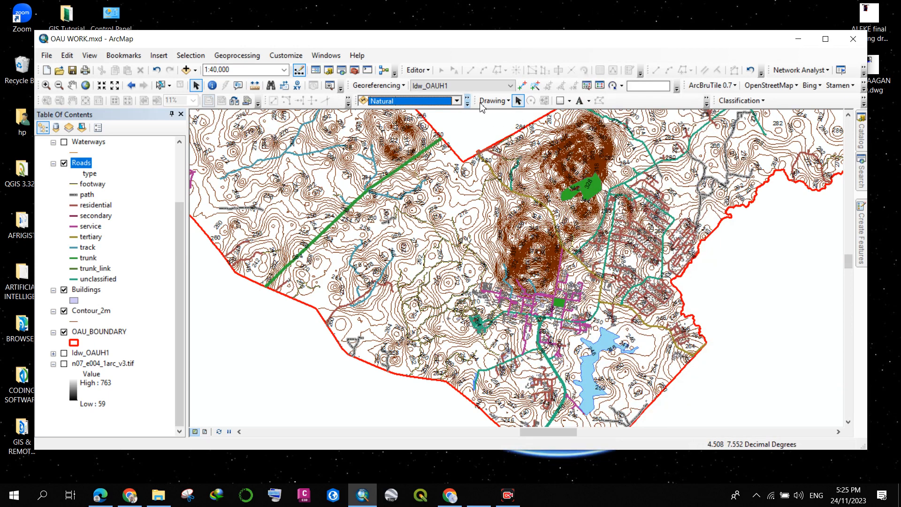
- Widen the Effects toolbar and choose Contour_2m as the layer for its display effects
click(467, 101)
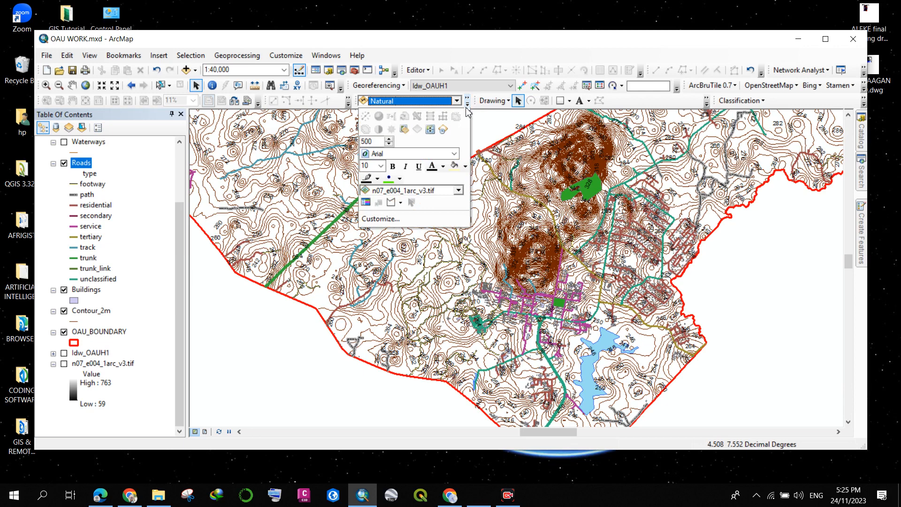
mouse_move(474, 100)
mouse_down()
mouse_move(513, 102)
mouse_move(484, 101)
mouse_up()
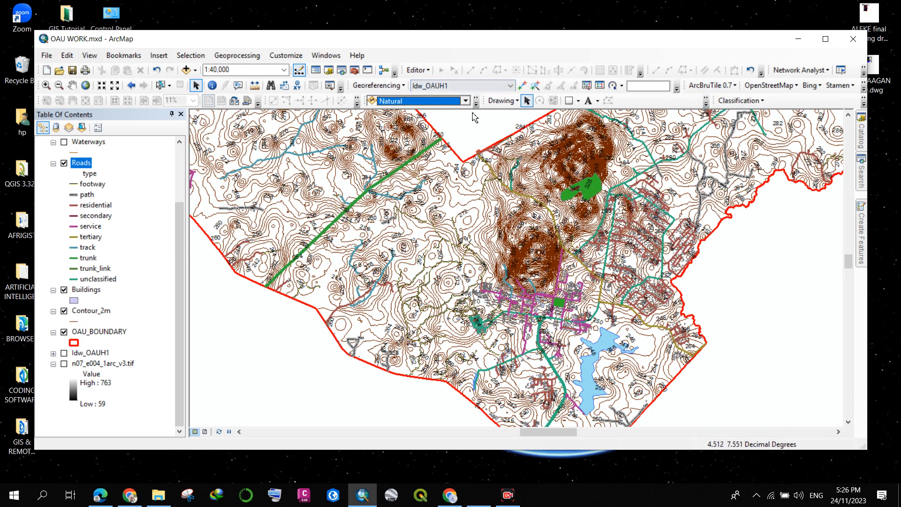
mouse_move(477, 100)
mouse_down()
mouse_move(515, 105)
mouse_move(500, 106)
mouse_up()
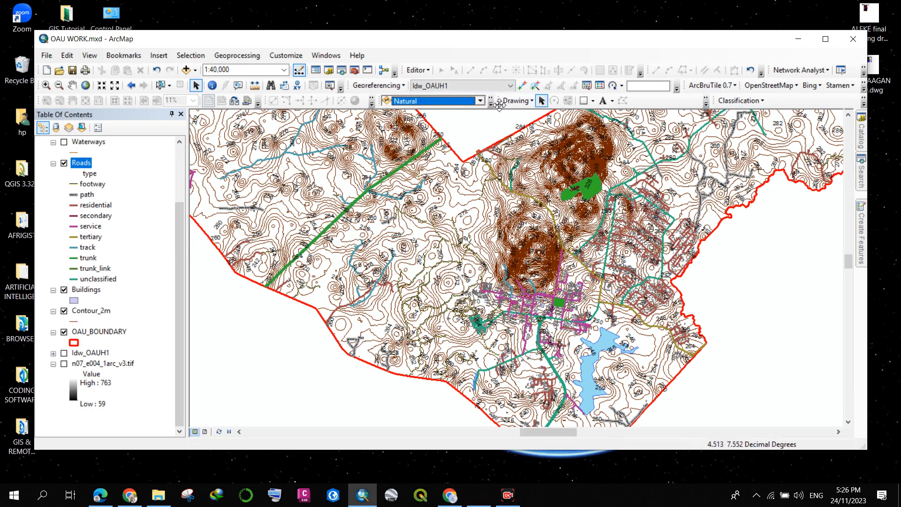
click(480, 100)
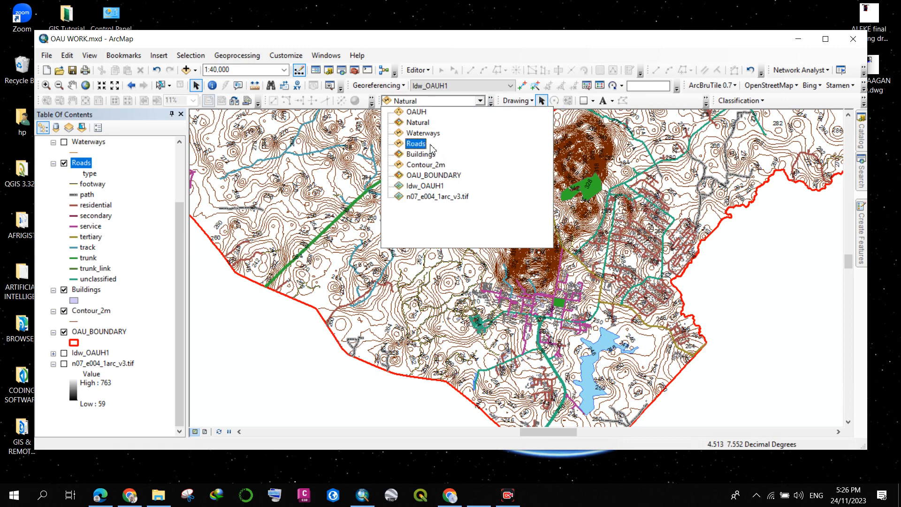
click(425, 164)
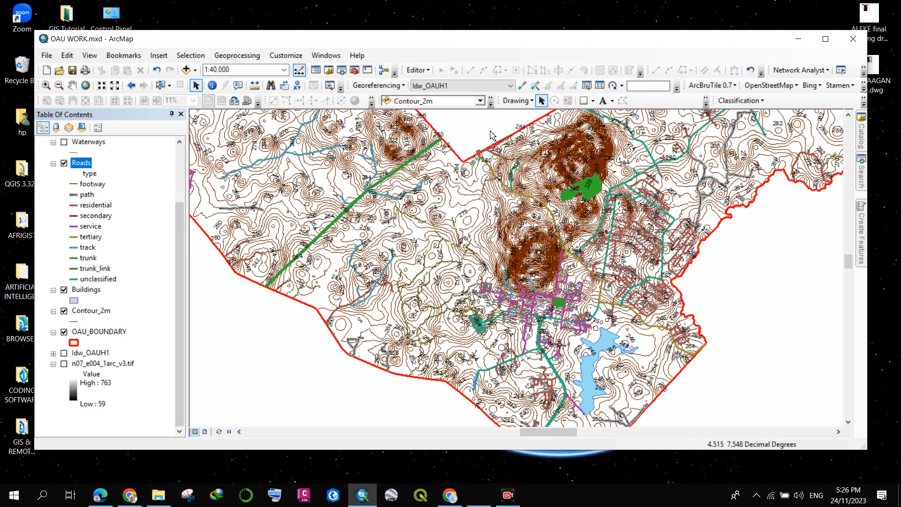
- Set the transparency of the Contour_2m layer to 53%
click(481, 100)
click(494, 107)
click(493, 106)
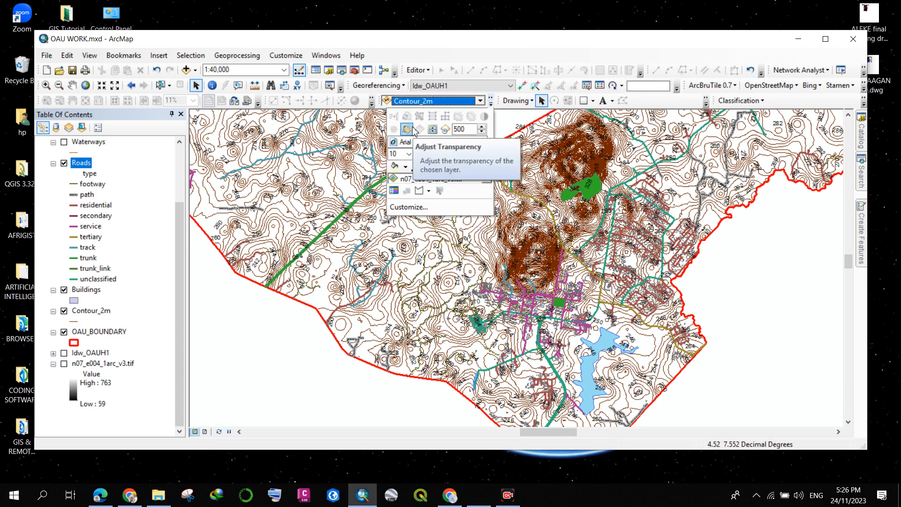
click(415, 130)
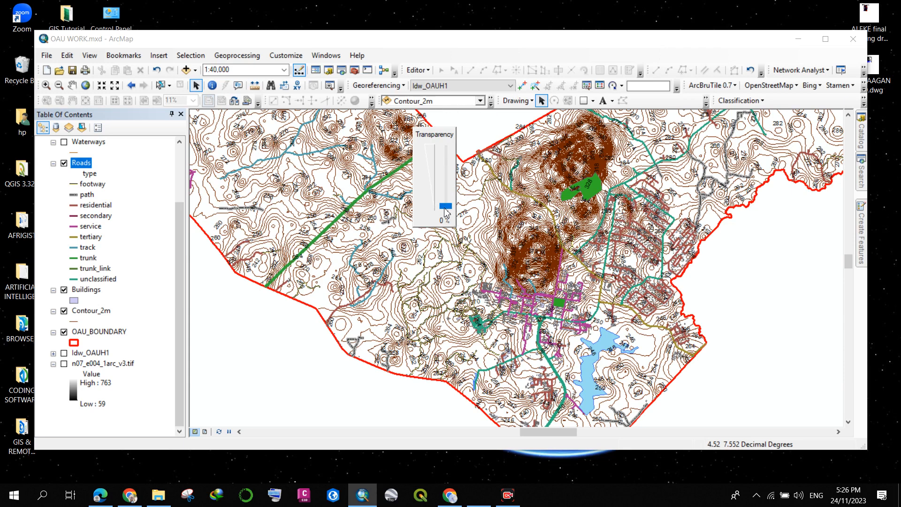
drag(446, 207, 448, 175)
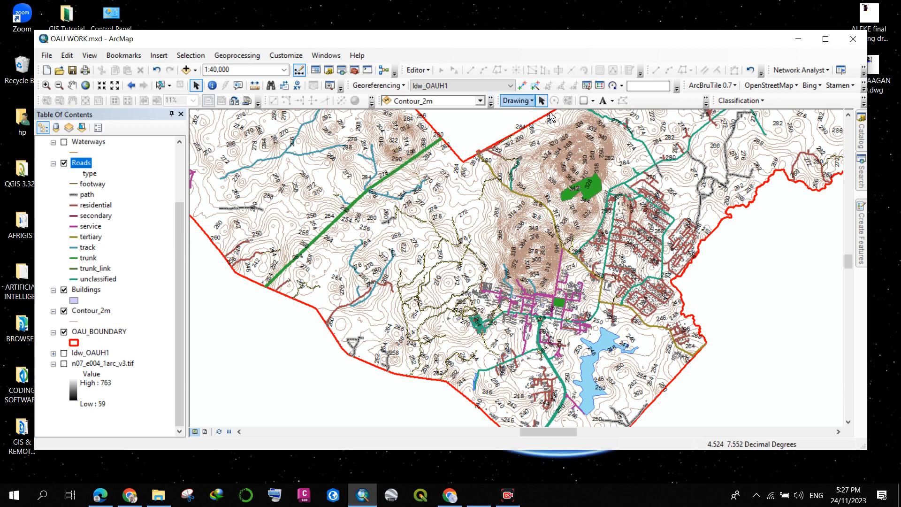
- Lower the Contour_2m layer's transparency slightly
click(491, 101)
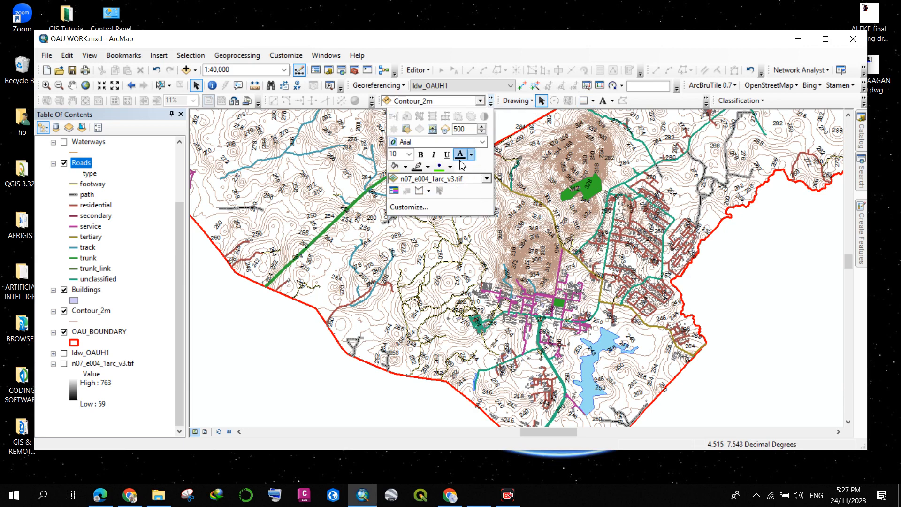
click(408, 135)
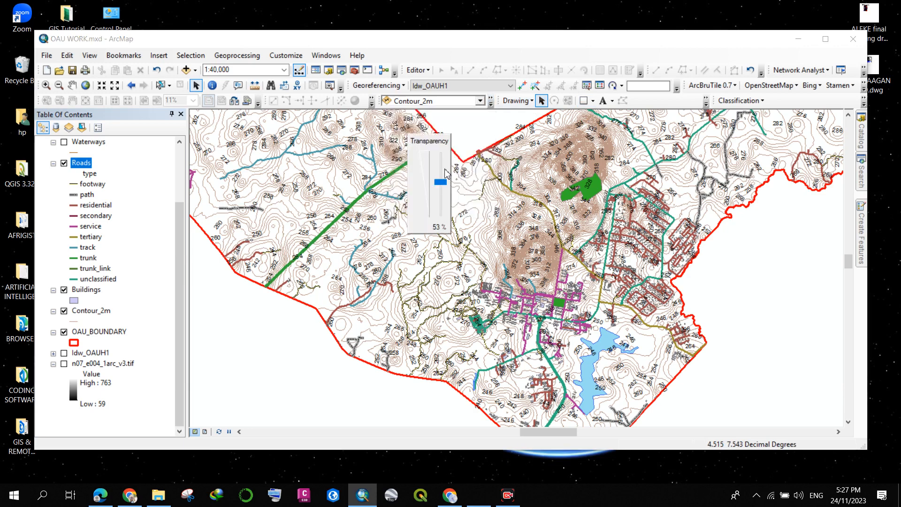
drag(439, 182, 443, 185)
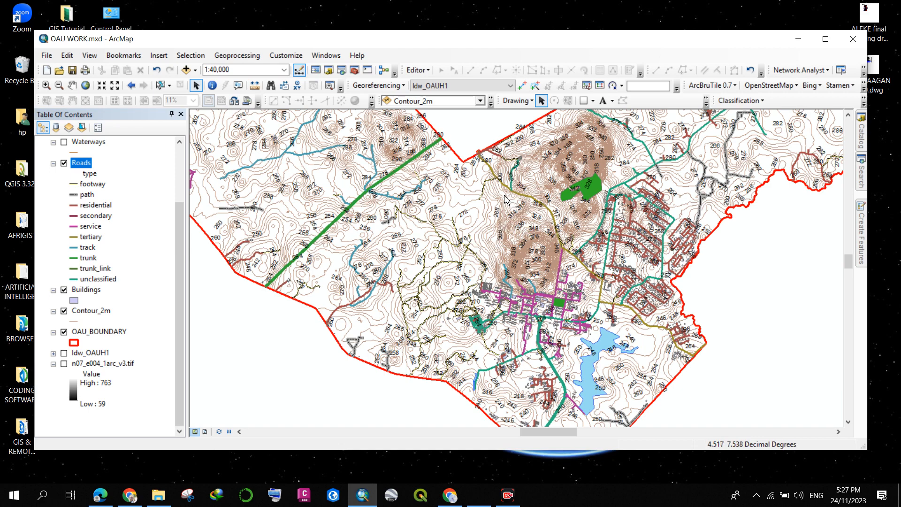
- Assign the Sun fill symbol to the Buildings layer
scroll(458, 249, up, 3)
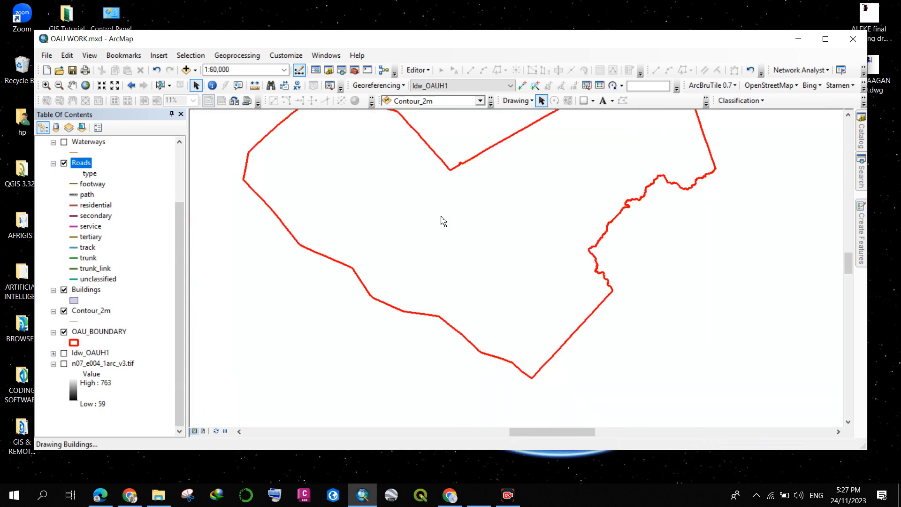
scroll(443, 217, up, 1)
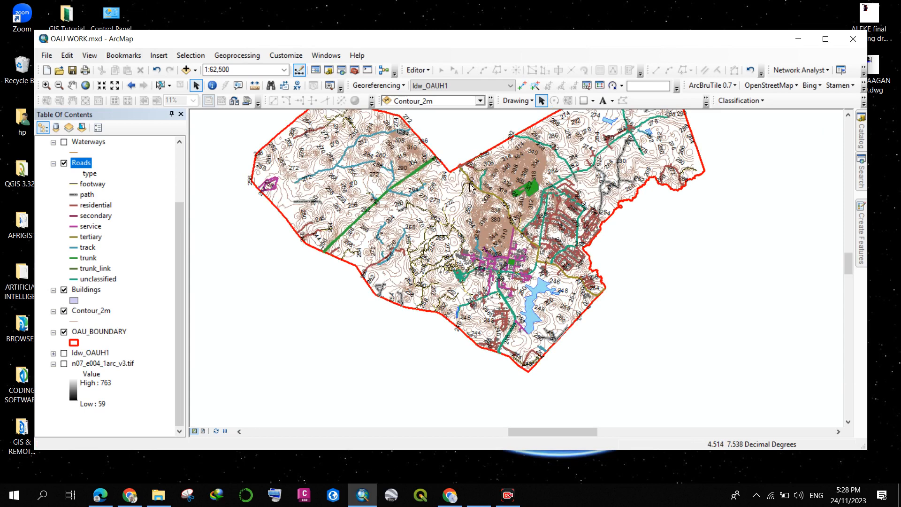
scroll(458, 227, up, 1)
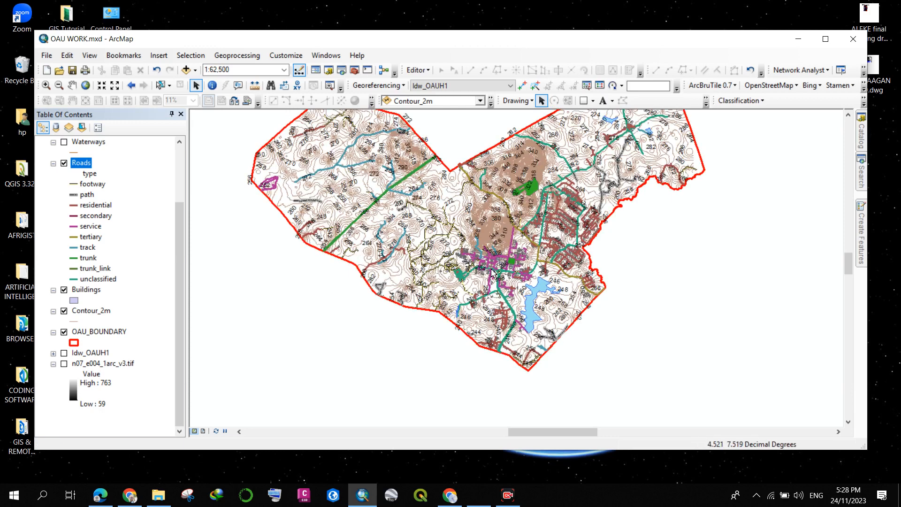
click(71, 302)
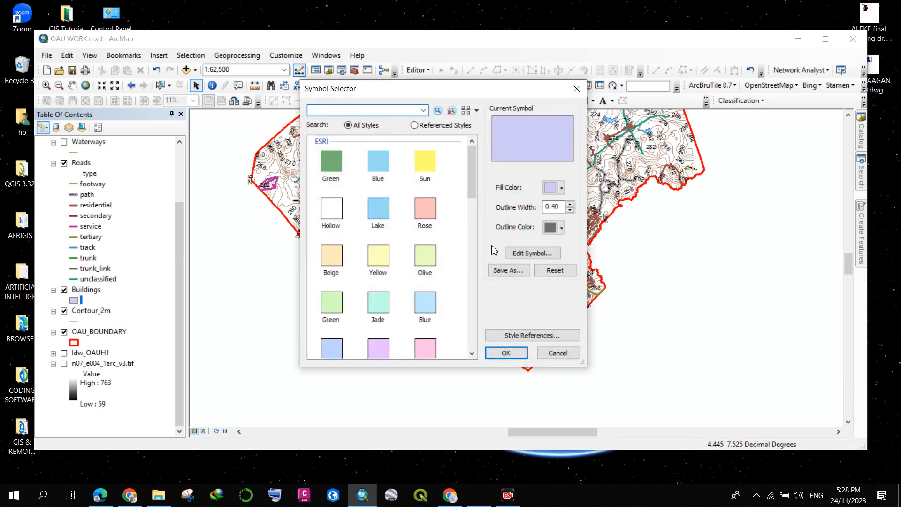
click(427, 164)
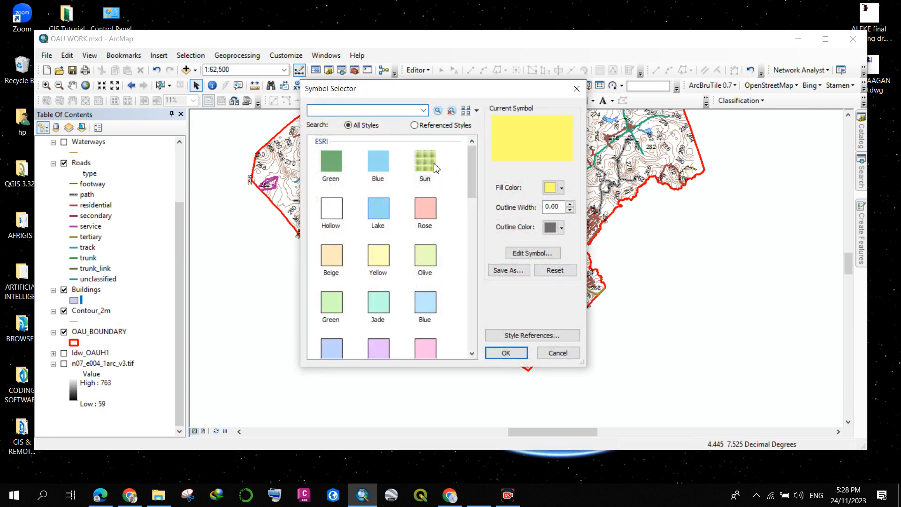
click(506, 353)
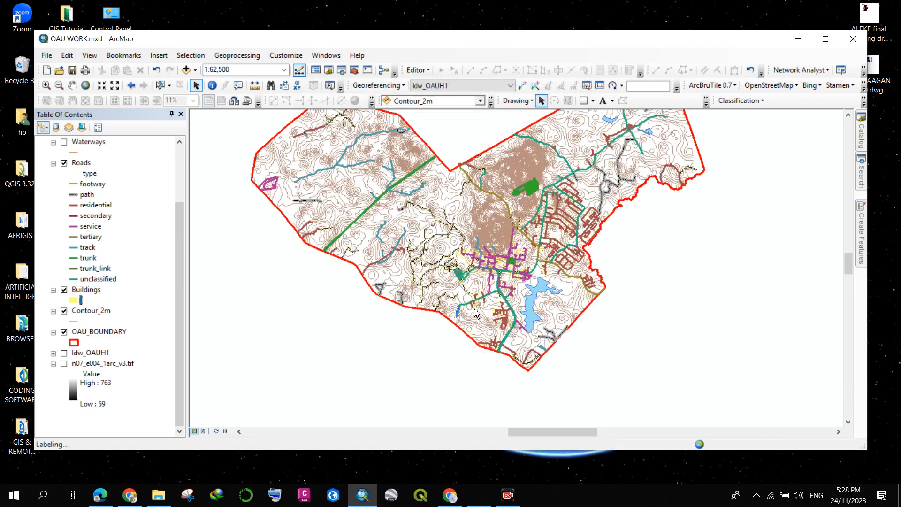
- Move the Buildings layer above the Roads layer in the drawing order
scroll(473, 233, down, 1)
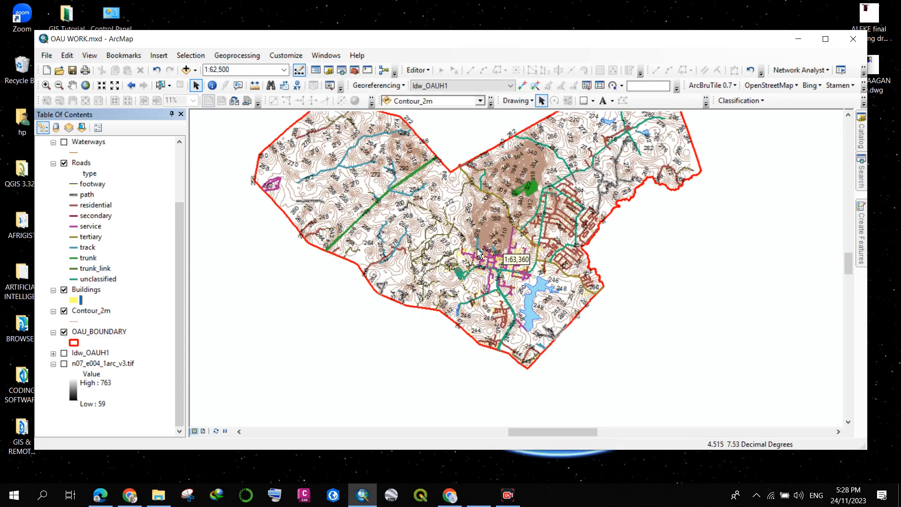
scroll(494, 281, up, 4)
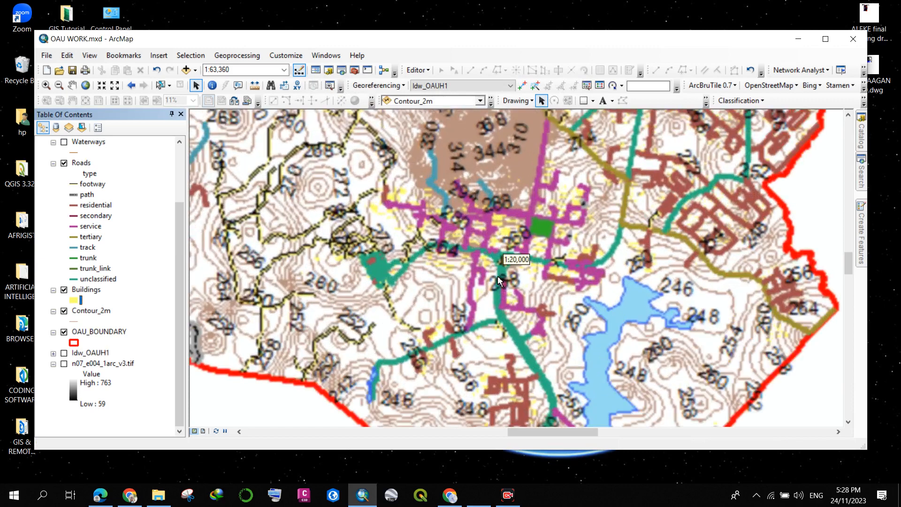
scroll(498, 291, up, 2)
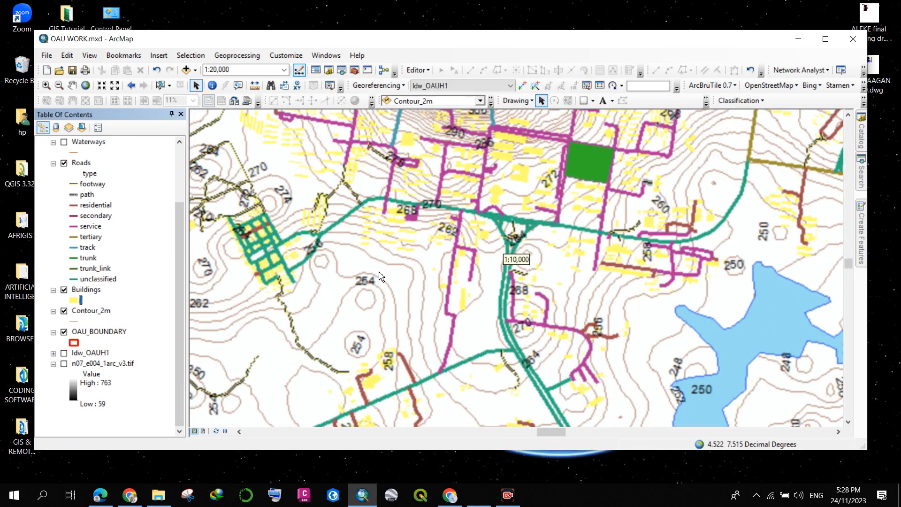
click(93, 292)
drag(93, 291, 94, 155)
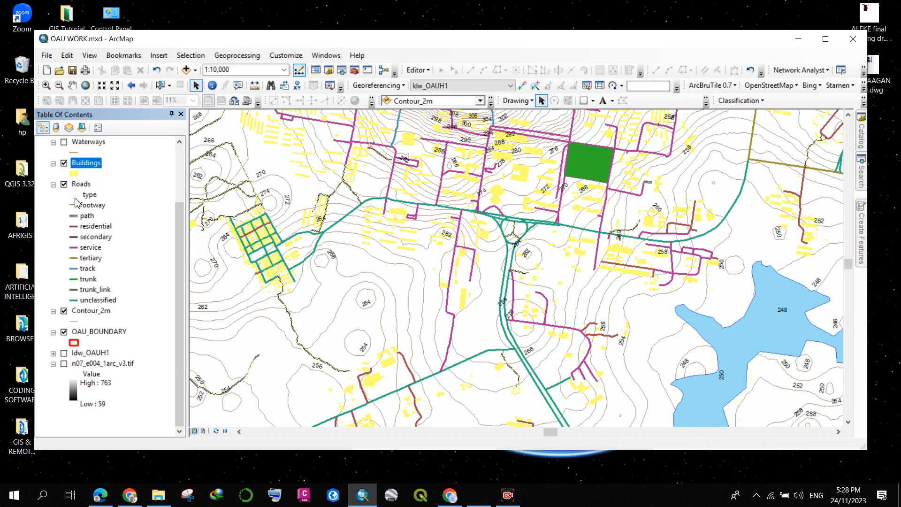
- Open the fill symbol of the Buildings layer for editing
click(74, 174)
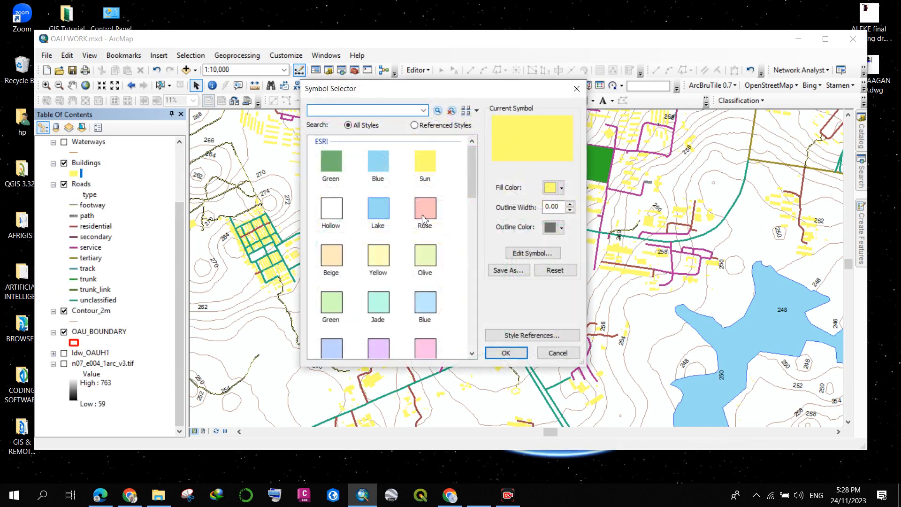
- Symbolize the Buildings layer by unique values of the type field, adding all values
click(577, 88)
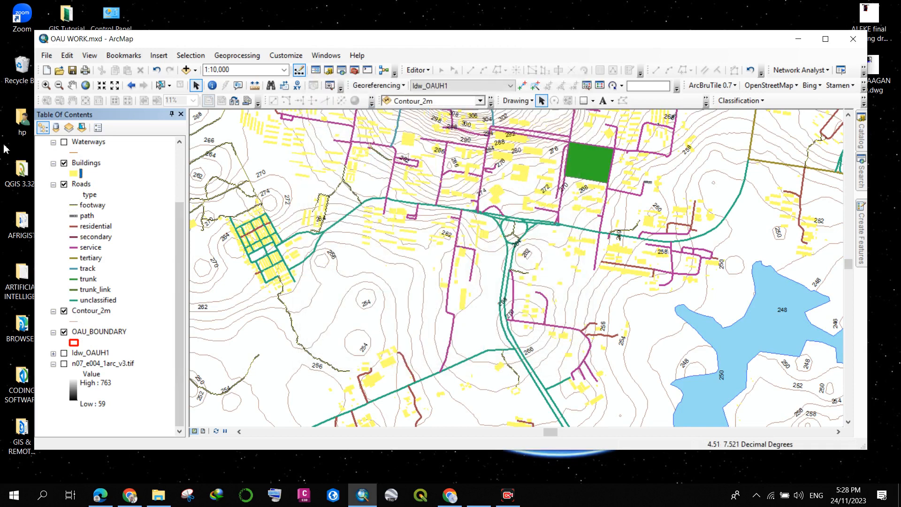
double_click(93, 164)
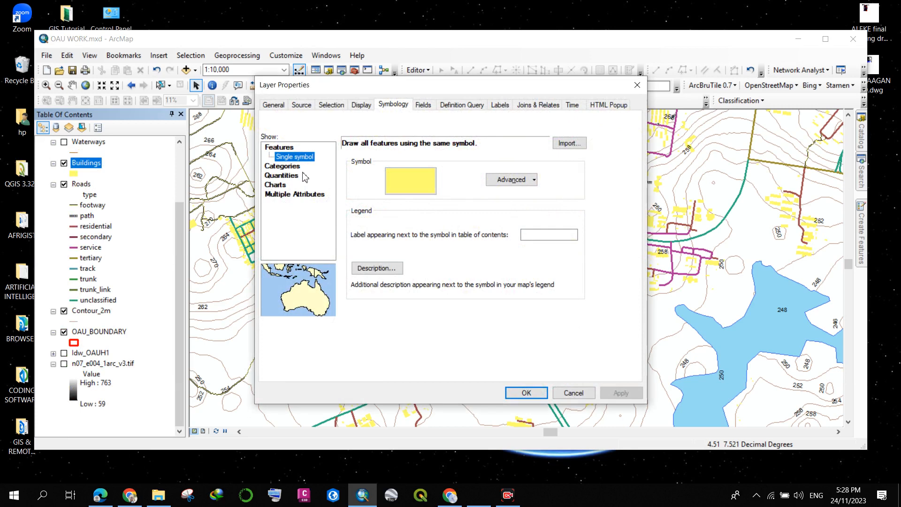
click(288, 165)
click(430, 168)
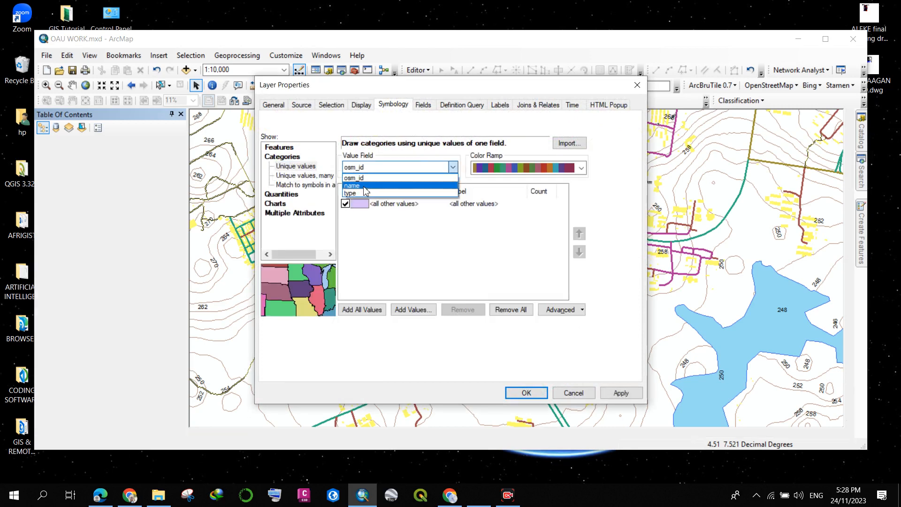
click(360, 193)
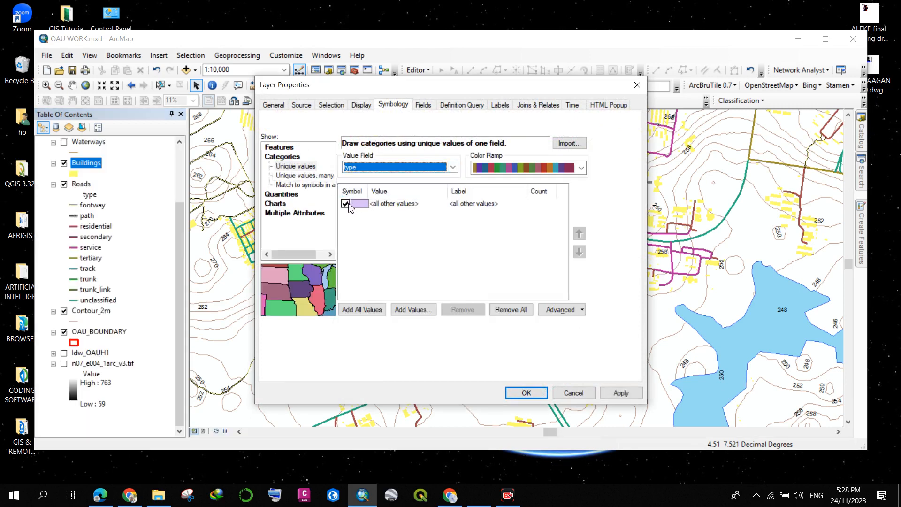
click(361, 310)
scroll(382, 258, down, 5)
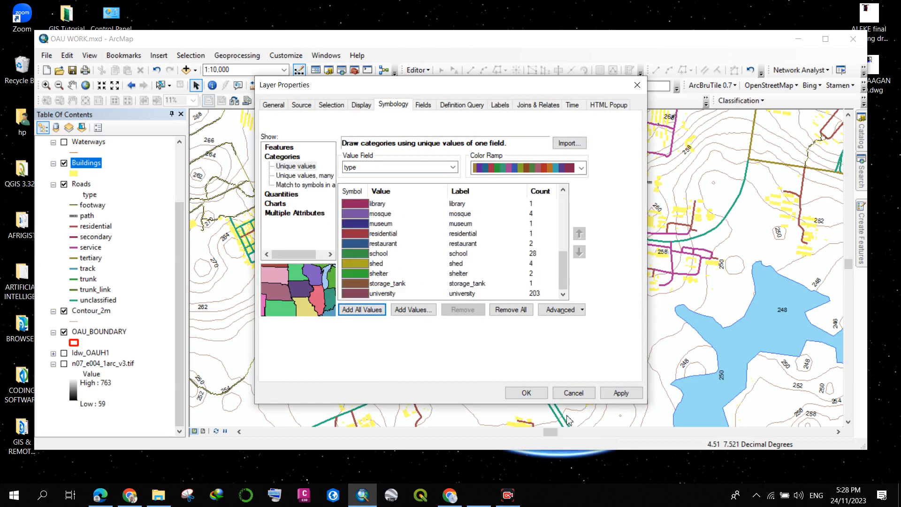
click(526, 392)
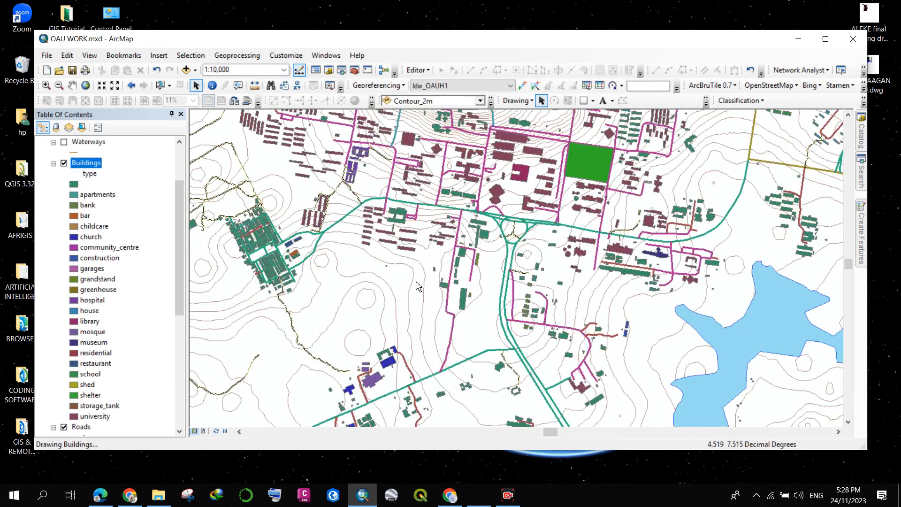
- Collapse the legend entries of the Buildings and Roads layers in the table of contents
scroll(576, 311, up, 2)
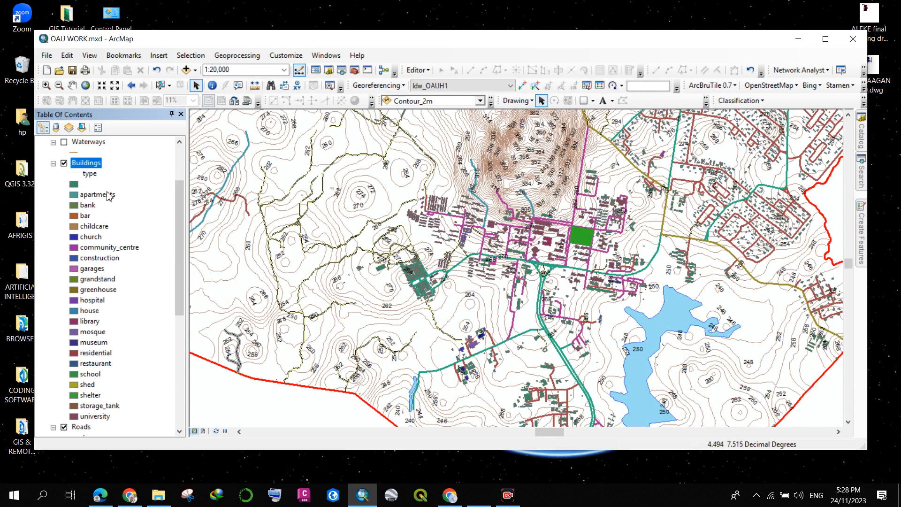
click(53, 164)
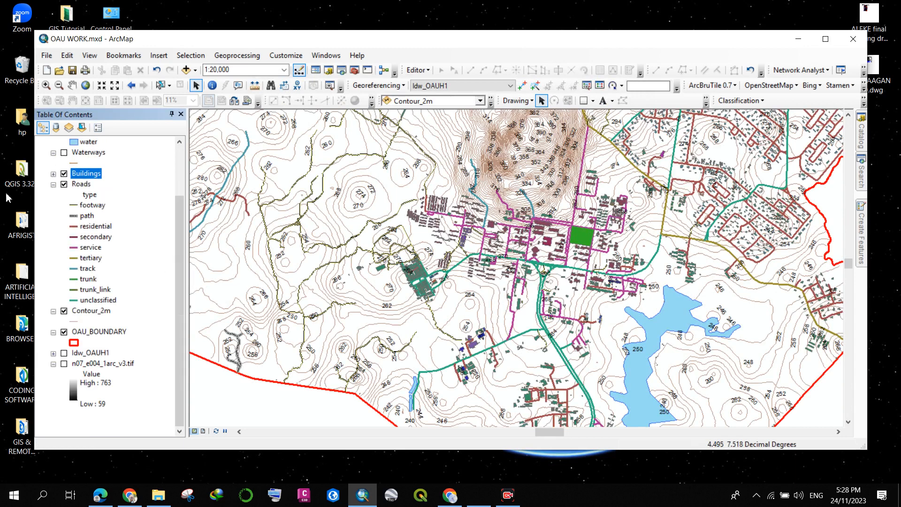
click(53, 184)
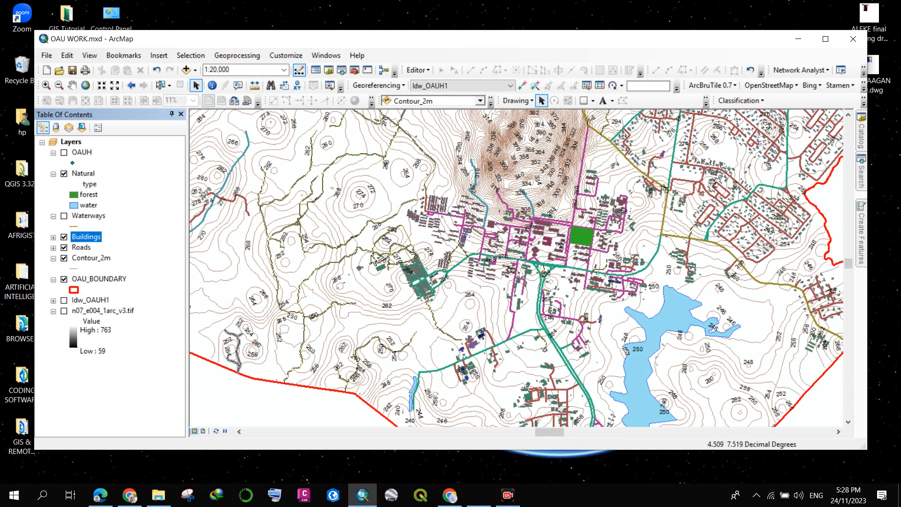
scroll(421, 268, down, 1)
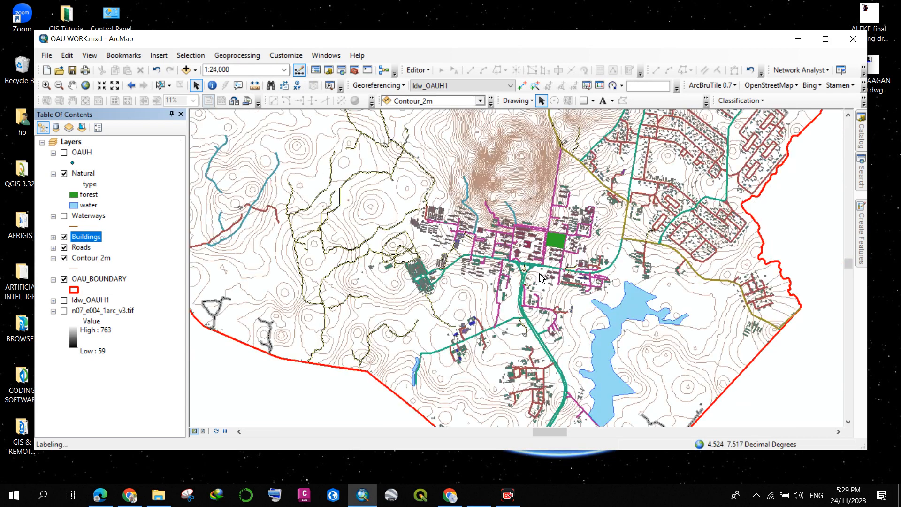
scroll(540, 289, down, 1)
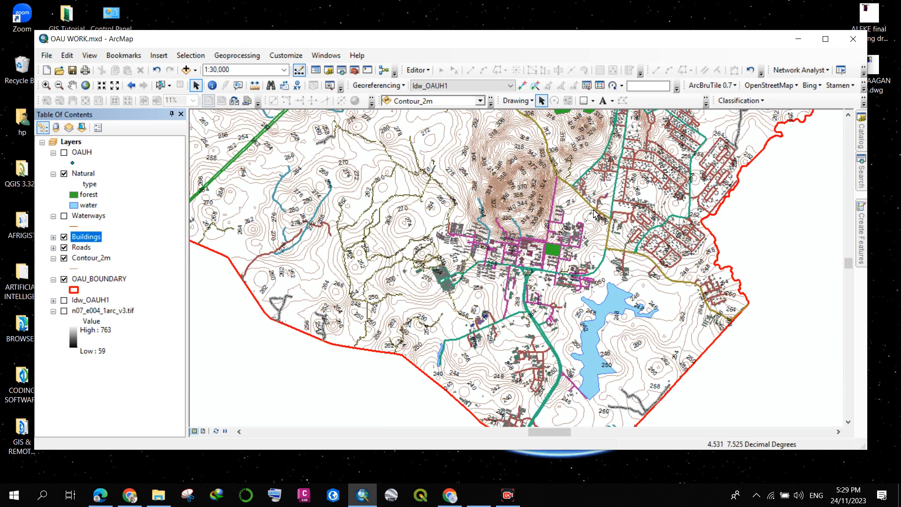
- Set the outline of the Natural layer's water class to No Color
scroll(587, 297, up, 1)
click(73, 205)
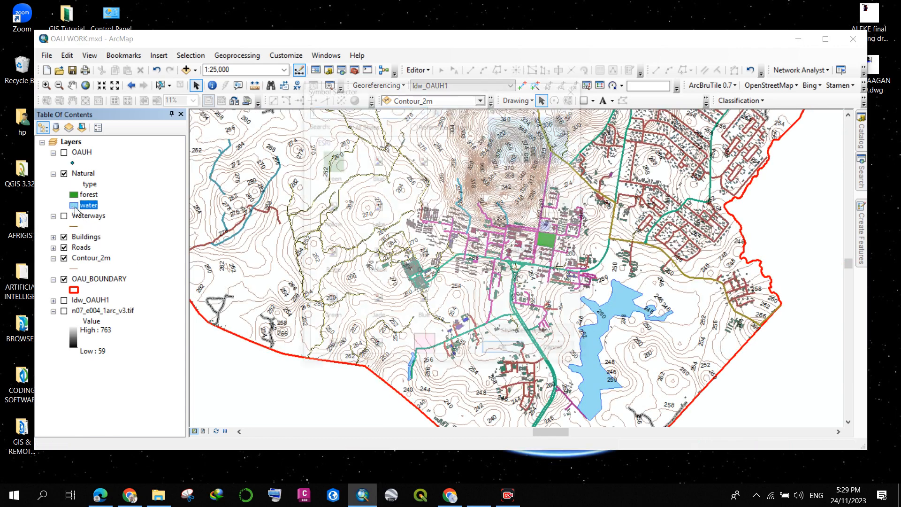
click(561, 228)
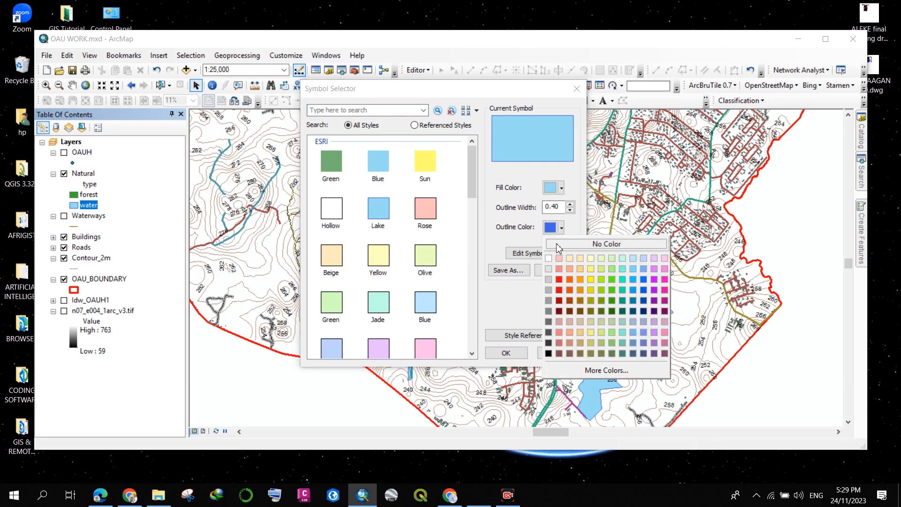
click(557, 241)
click(506, 353)
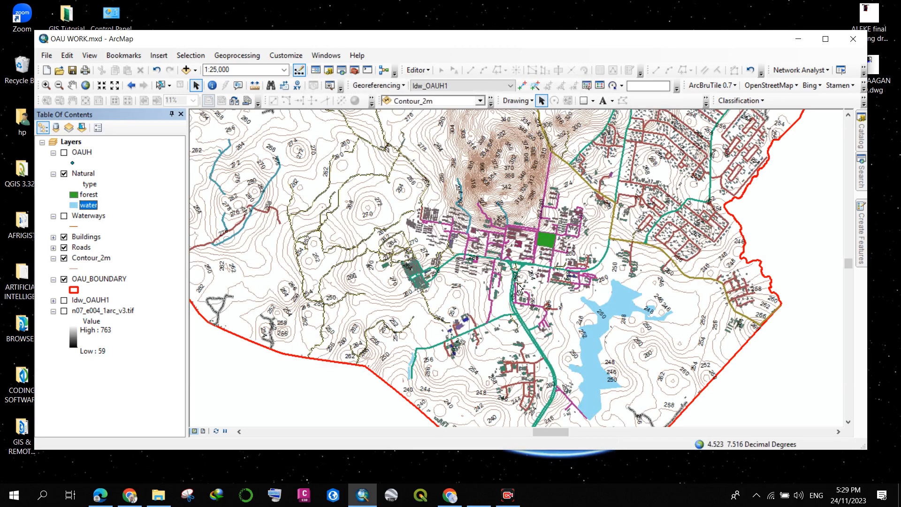
- Change the label text color of the Contour_2m layer to gray
scroll(520, 289, down, 1)
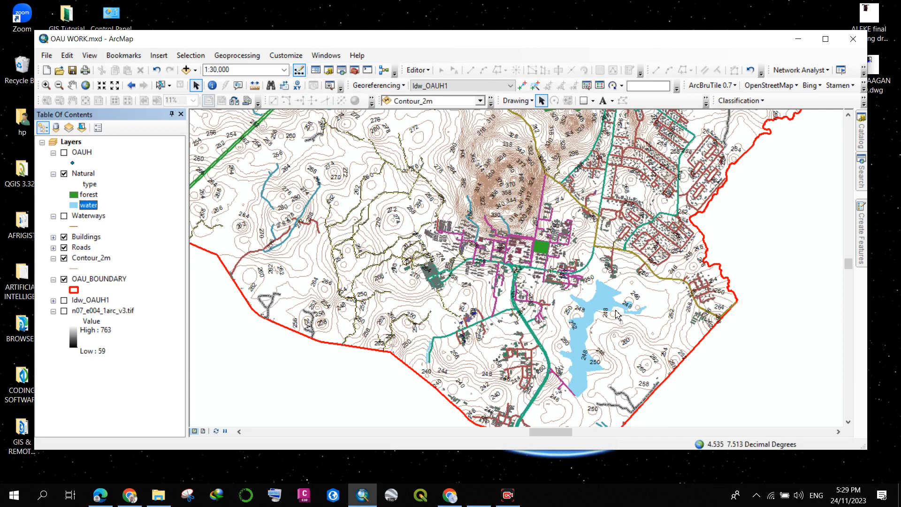
scroll(605, 287, down, 1)
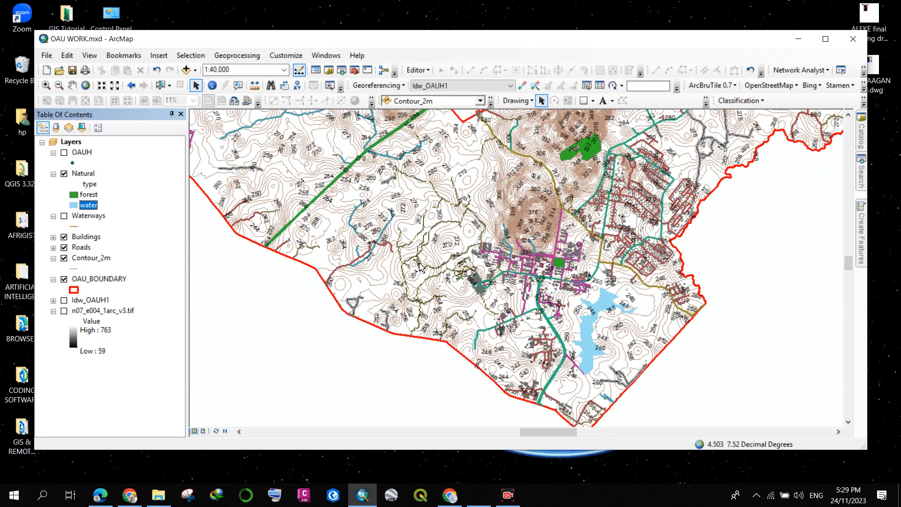
scroll(433, 244, down, 1)
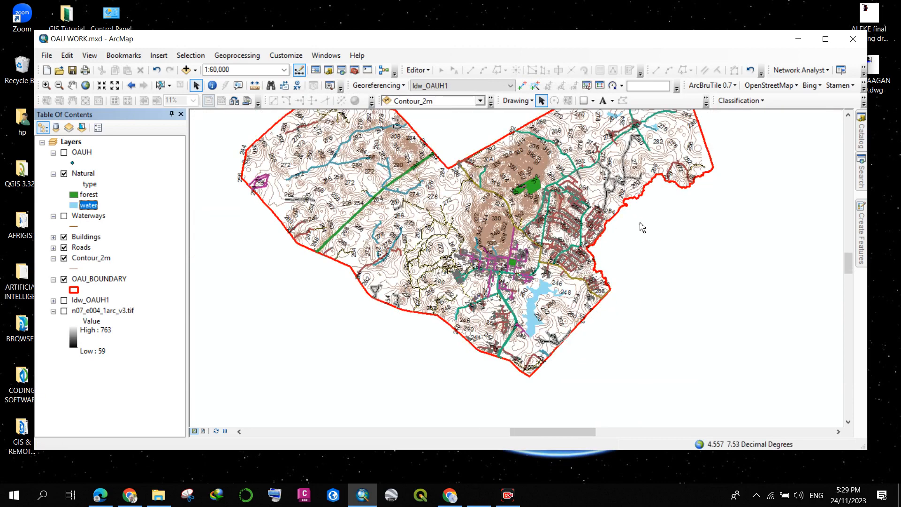
scroll(641, 234, down, 1)
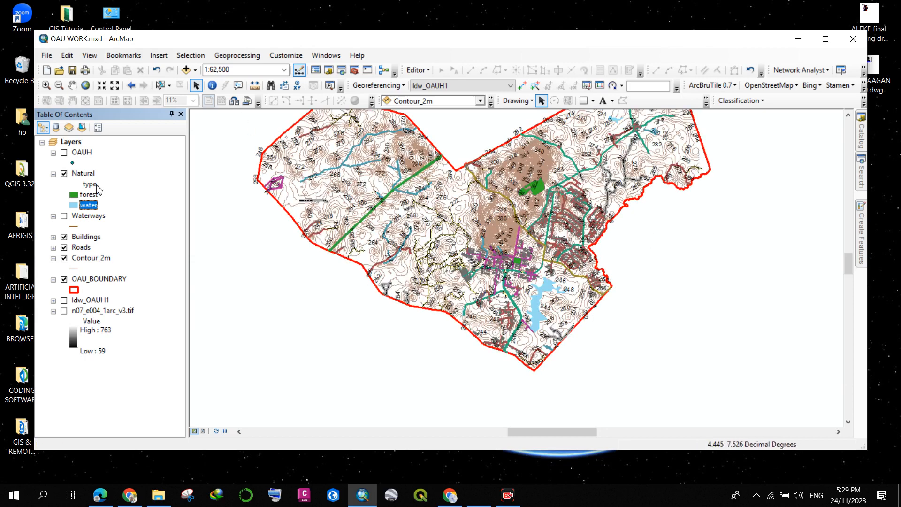
click(91, 258)
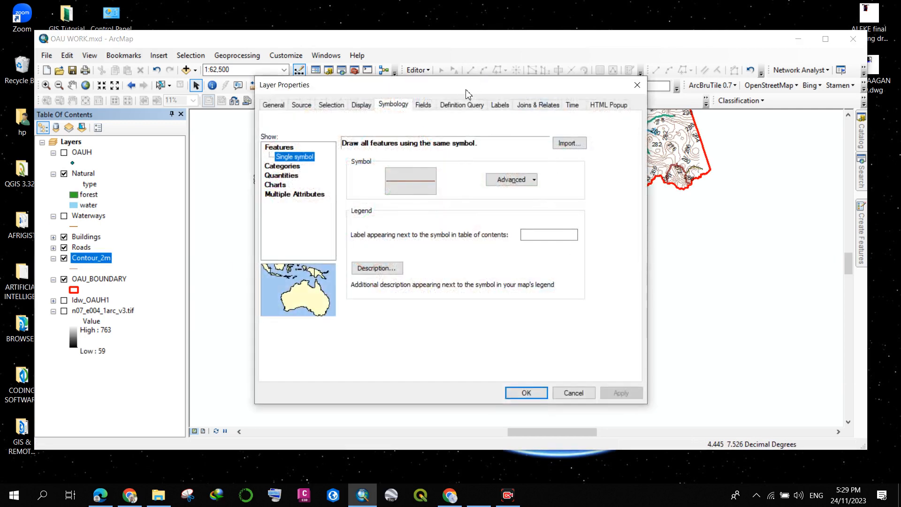
click(499, 107)
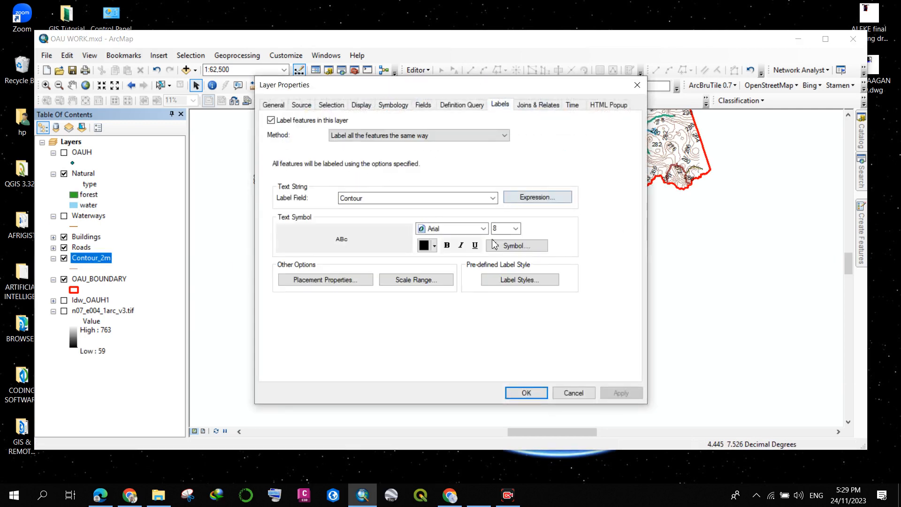
click(434, 246)
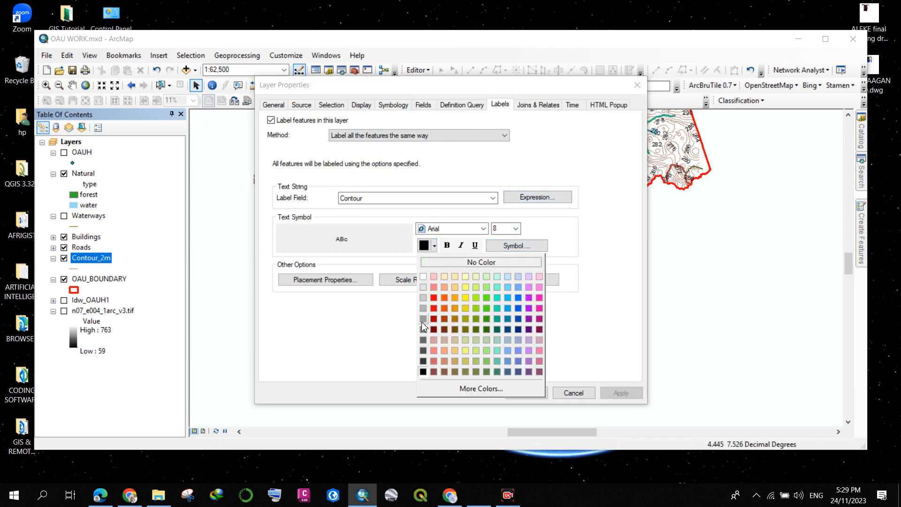
click(421, 323)
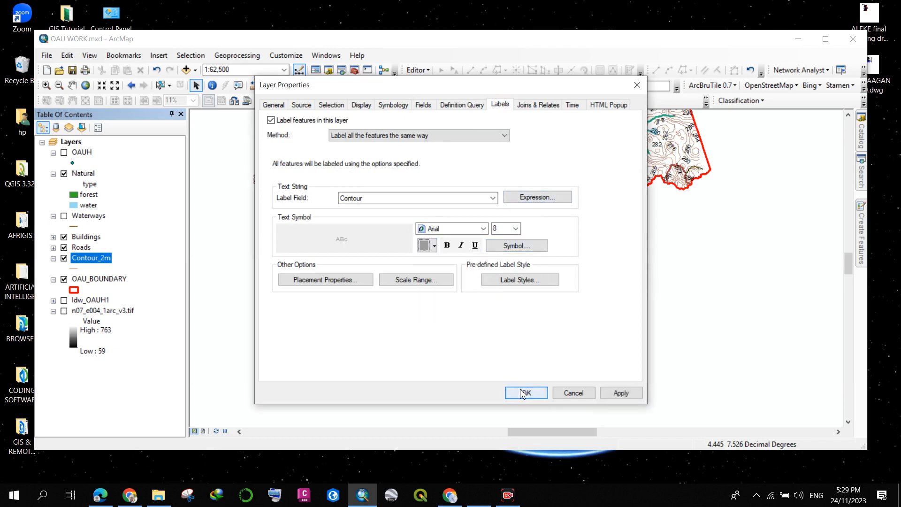
click(521, 391)
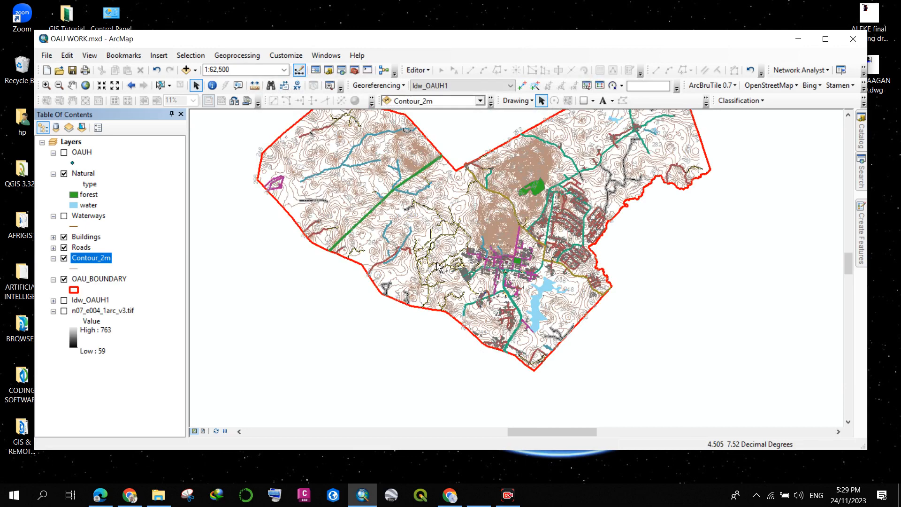
- Inspect the contour labels at several scales and switch the map to layout view
scroll(435, 223, up, 5)
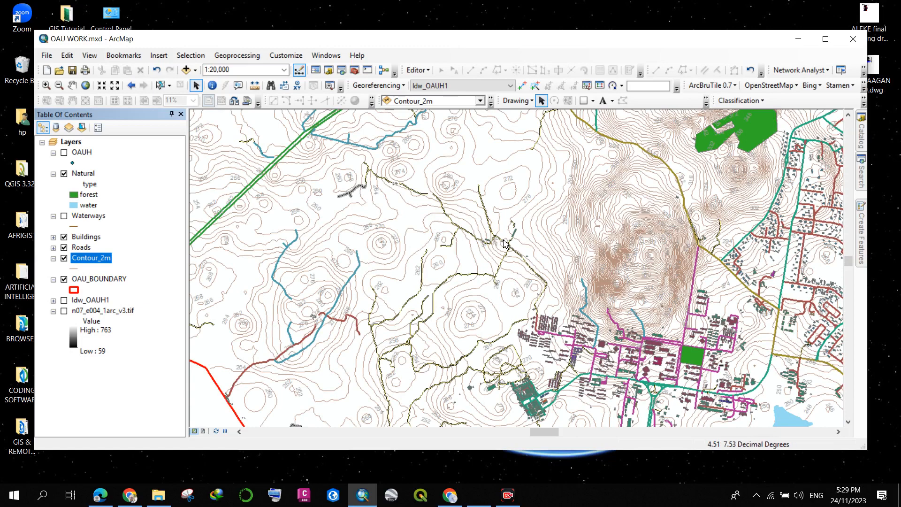
scroll(501, 243, down, 3)
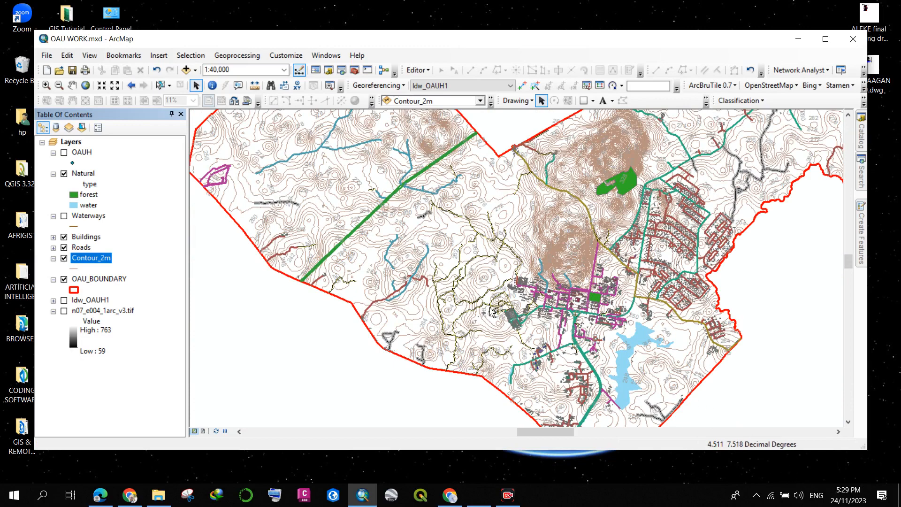
scroll(466, 279, up, 1)
scroll(464, 278, down, 2)
scroll(465, 278, down, 1)
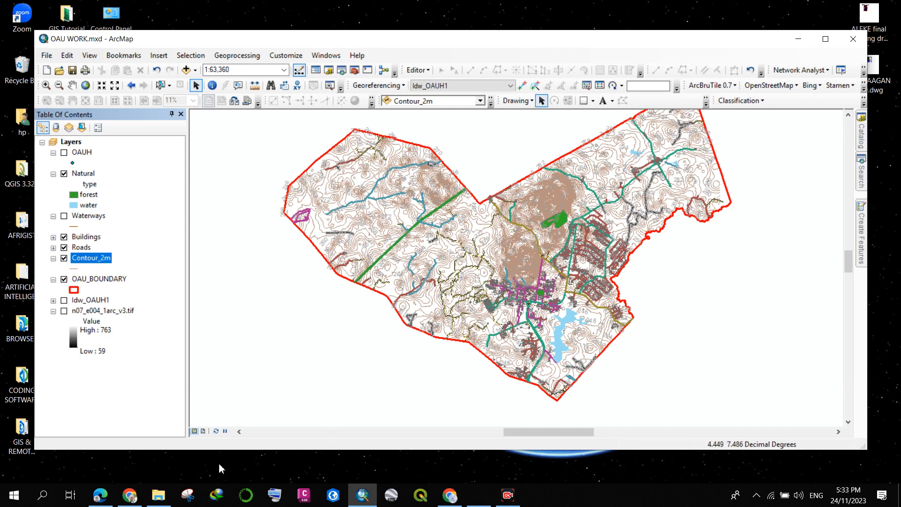
click(203, 432)
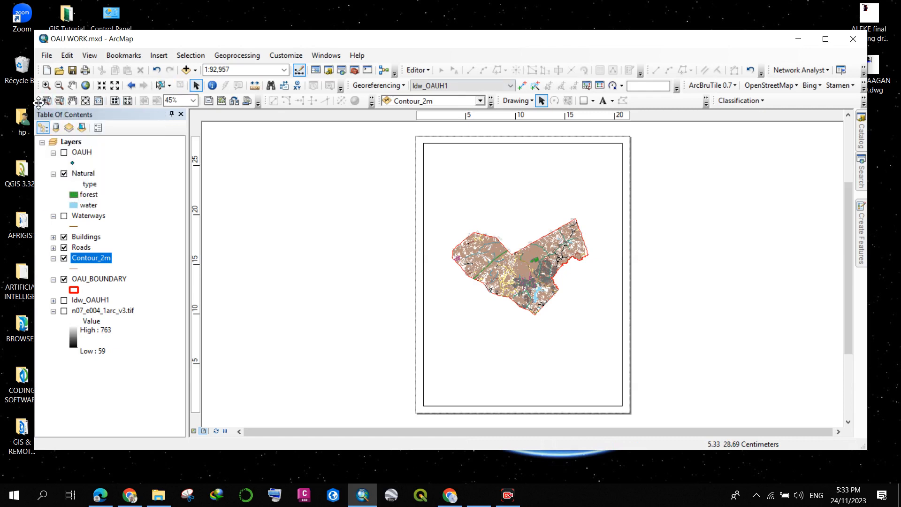
- Check the Layout entry in the list of available toolbars and view the ISO page size templates without applying one
right_click(511, 58)
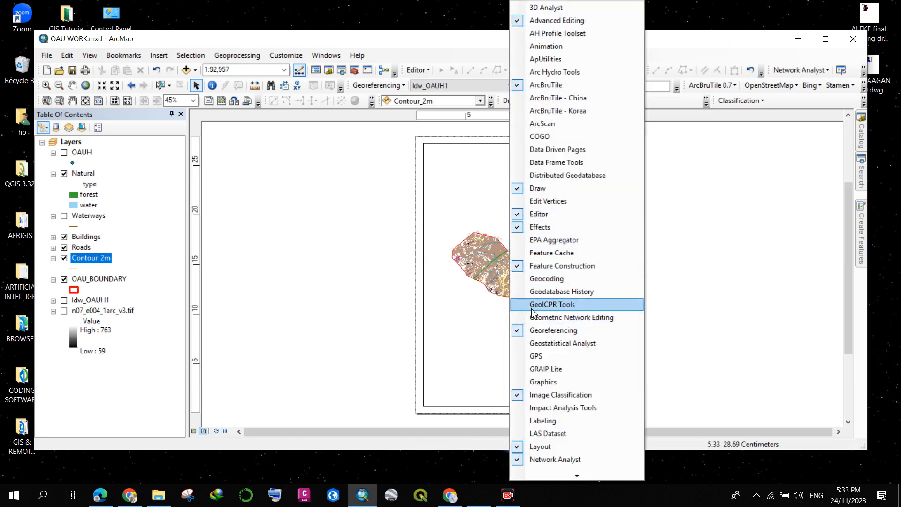
scroll(534, 446, down, 2)
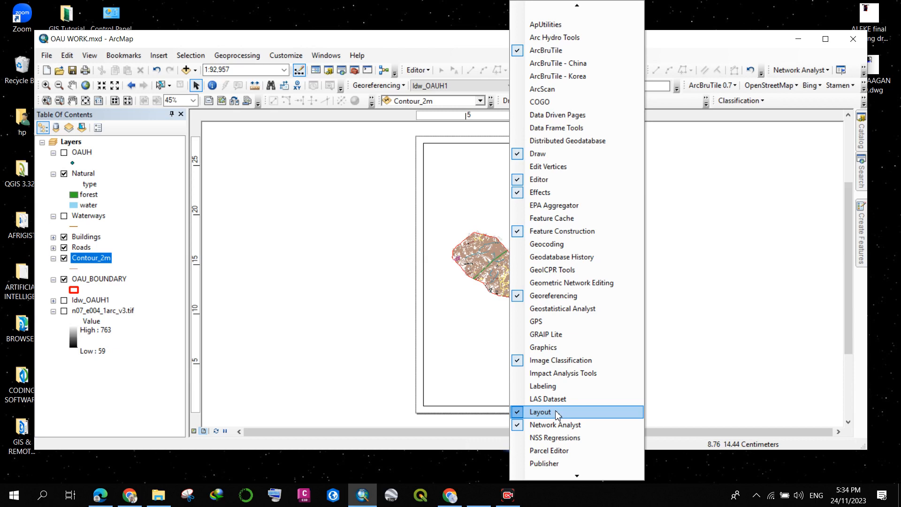
click(234, 103)
click(234, 103)
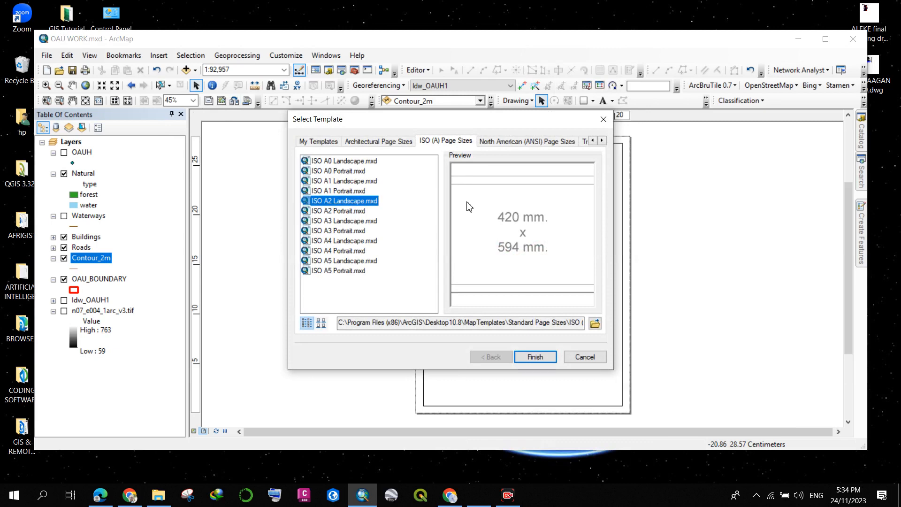
click(603, 119)
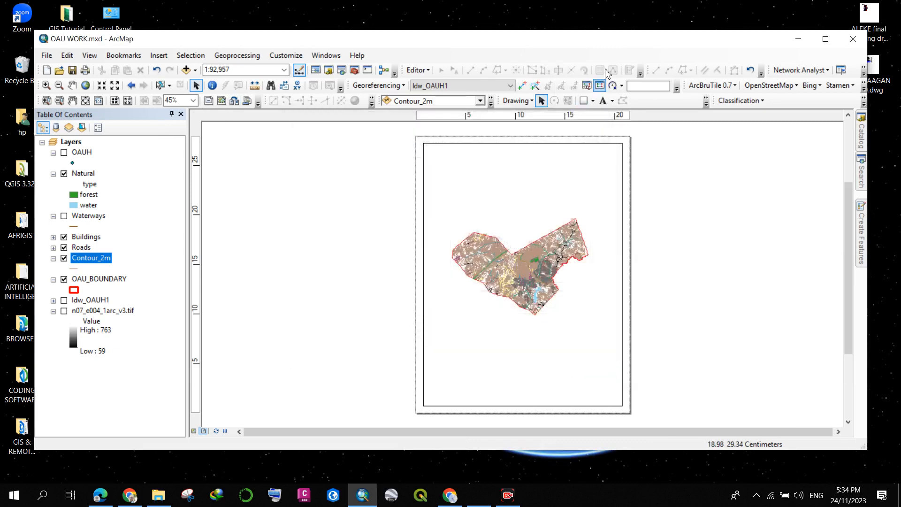
- Look up the Layout toolbar in the toolbar list again and view the predefined layout templates without applying one
right_click(605, 58)
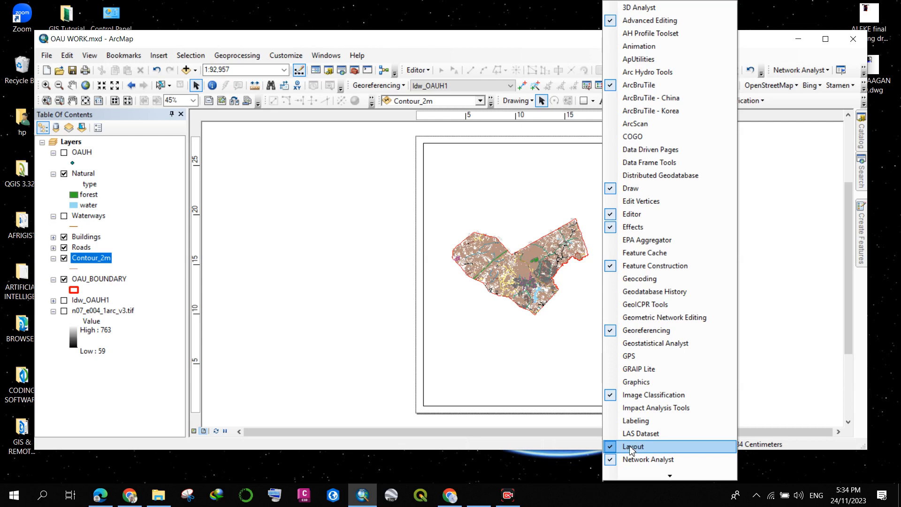
click(548, 65)
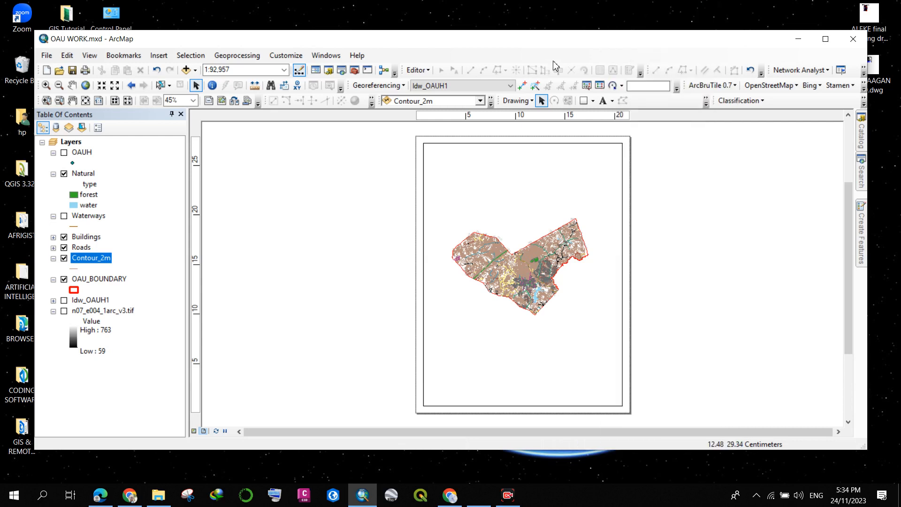
right_click(554, 69)
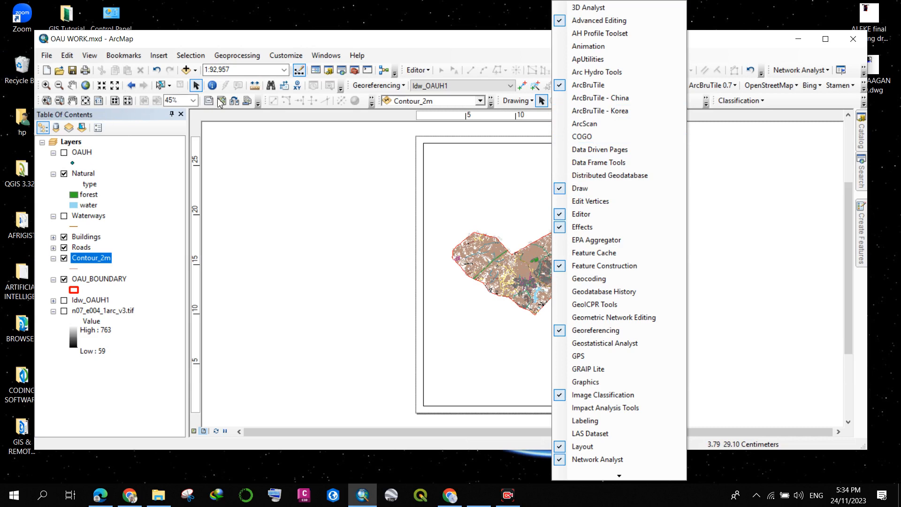
click(234, 102)
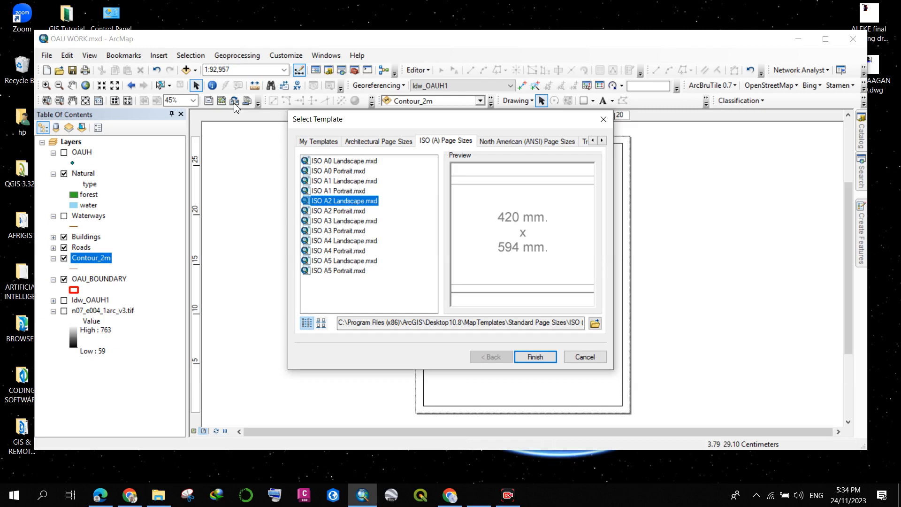
key(Return)
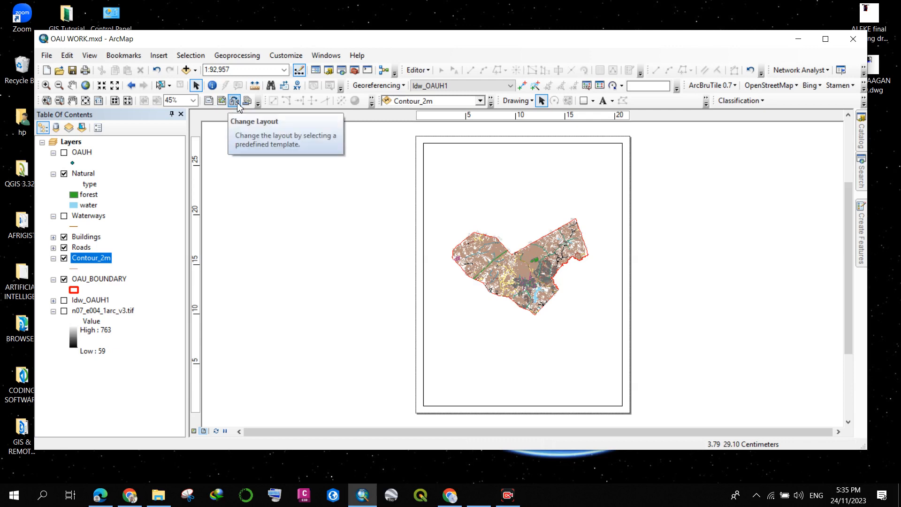
- Apply the ISO A1 Landscape page template to the map layout and show the whole page
click(239, 104)
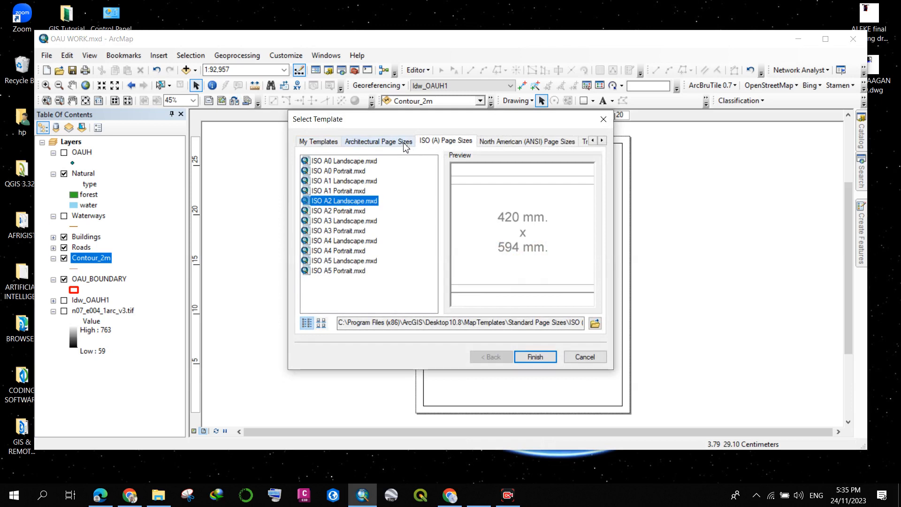
click(323, 147)
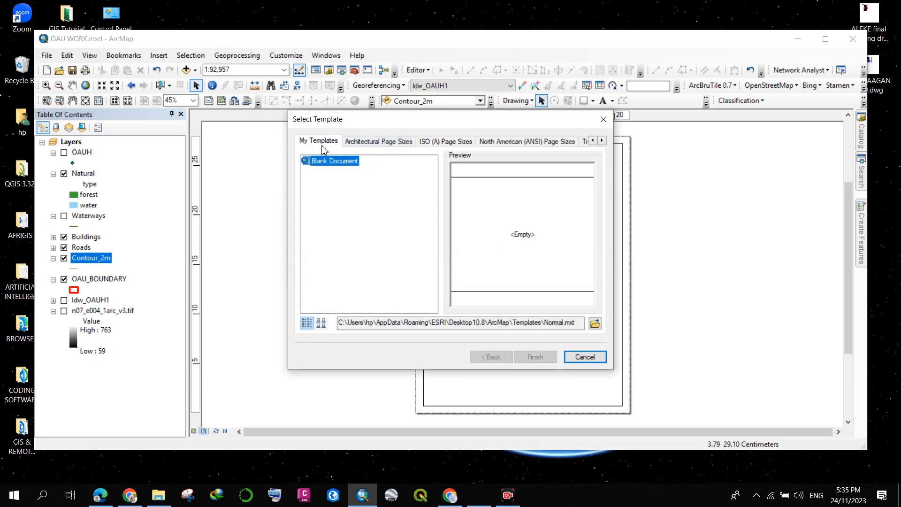
click(429, 144)
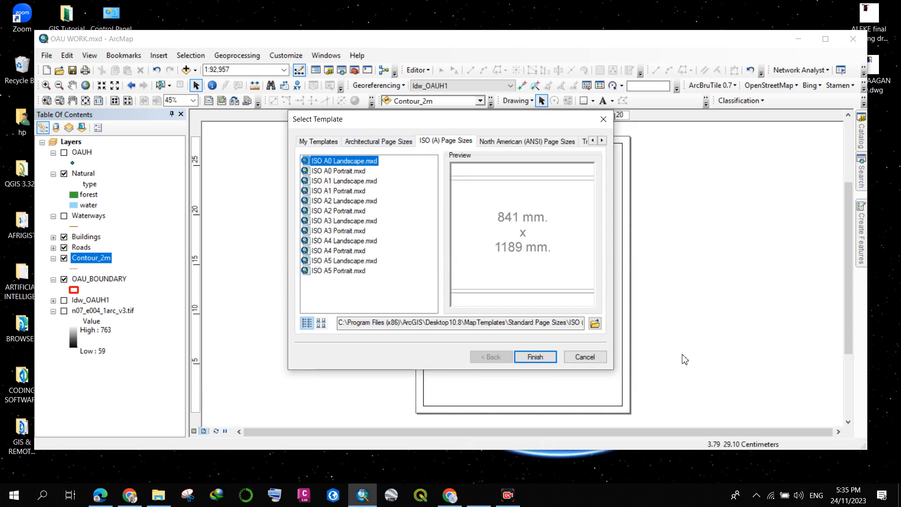
click(334, 182)
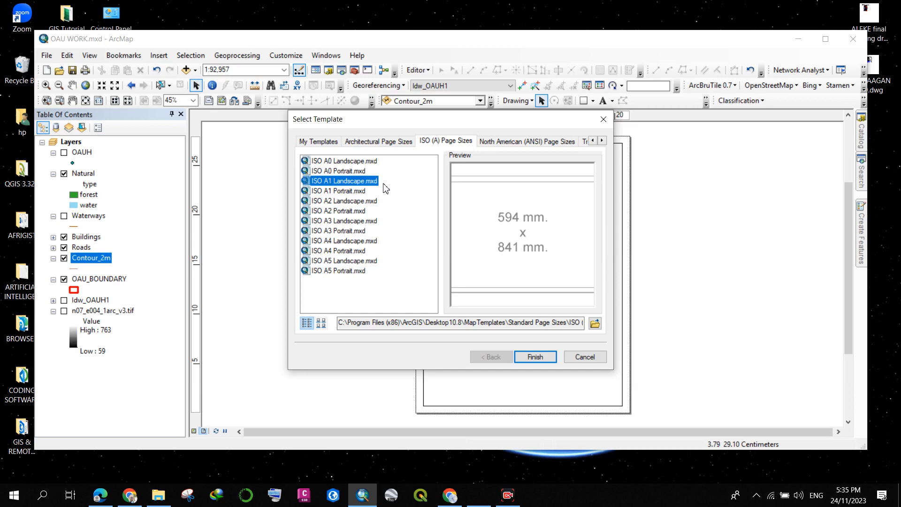
click(532, 357)
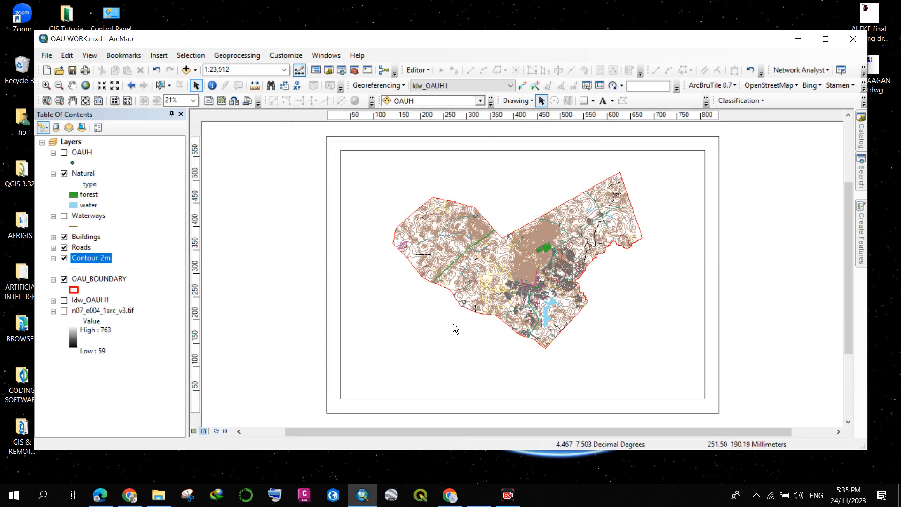
scroll(343, 239, down, 1)
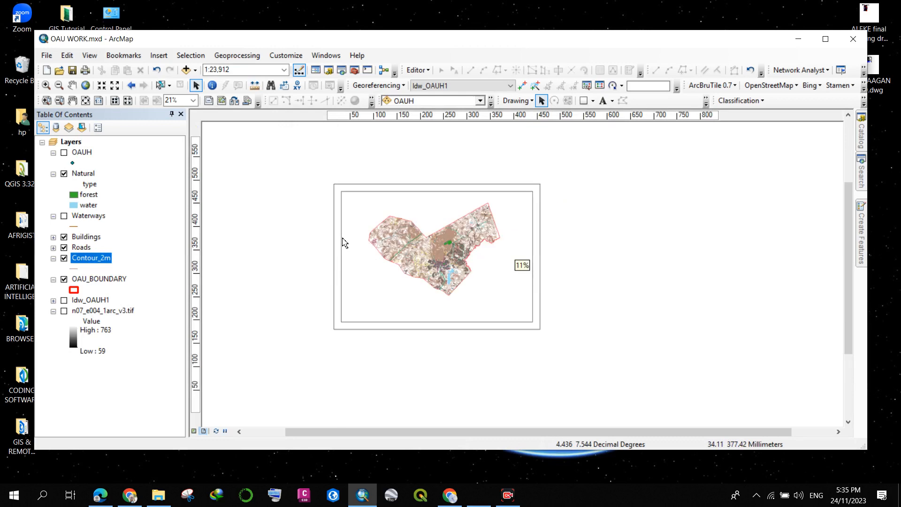
scroll(342, 238, down, 1)
scroll(351, 246, up, 3)
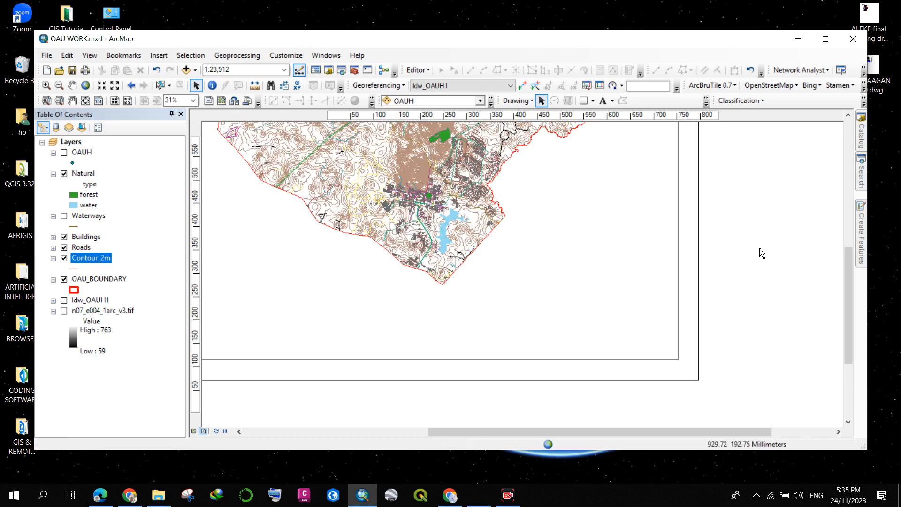
right_click(761, 250)
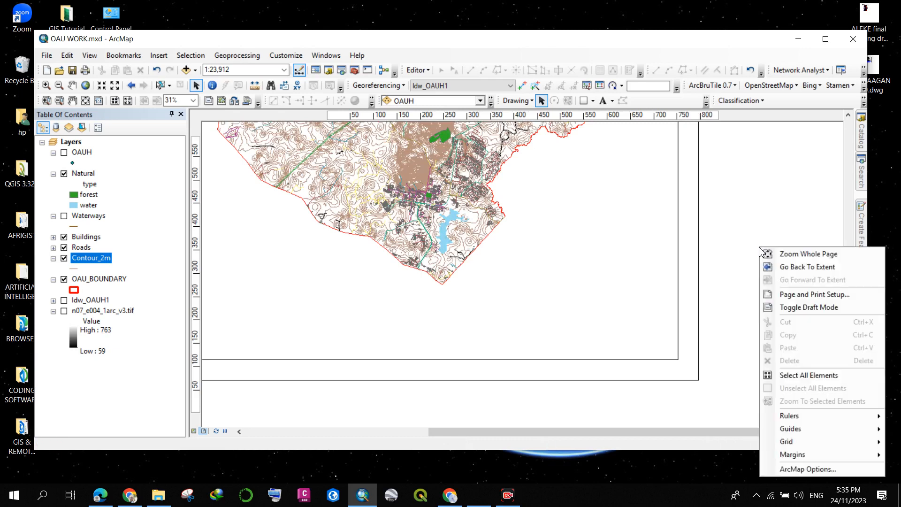
click(793, 259)
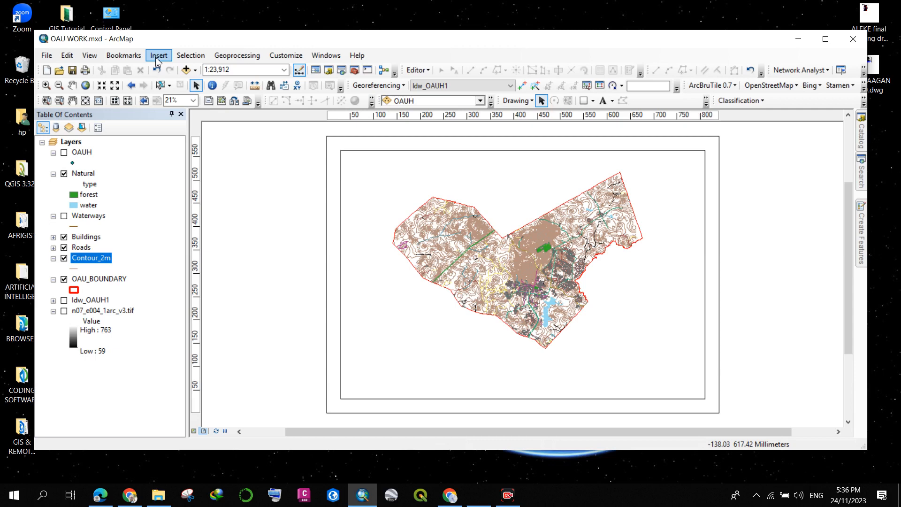
- Insert a north arrow in the ESRI North 62 style into the layout
click(158, 56)
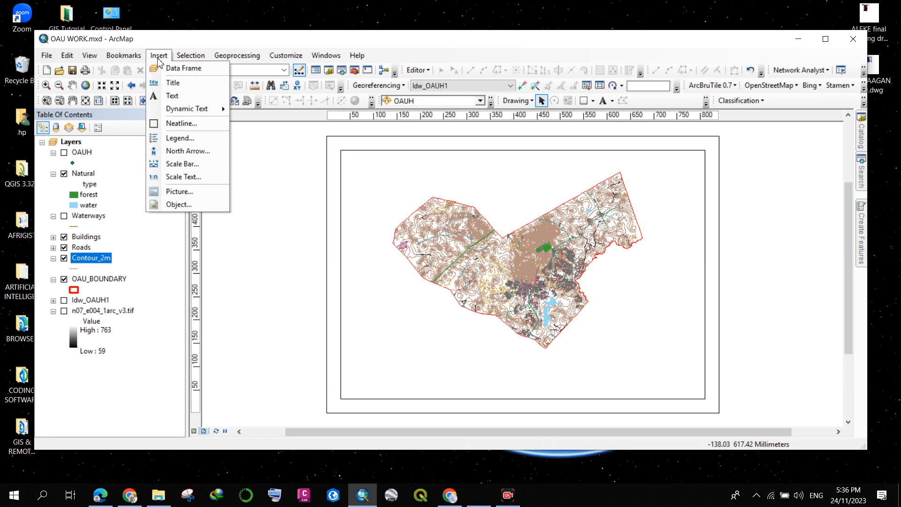
click(174, 152)
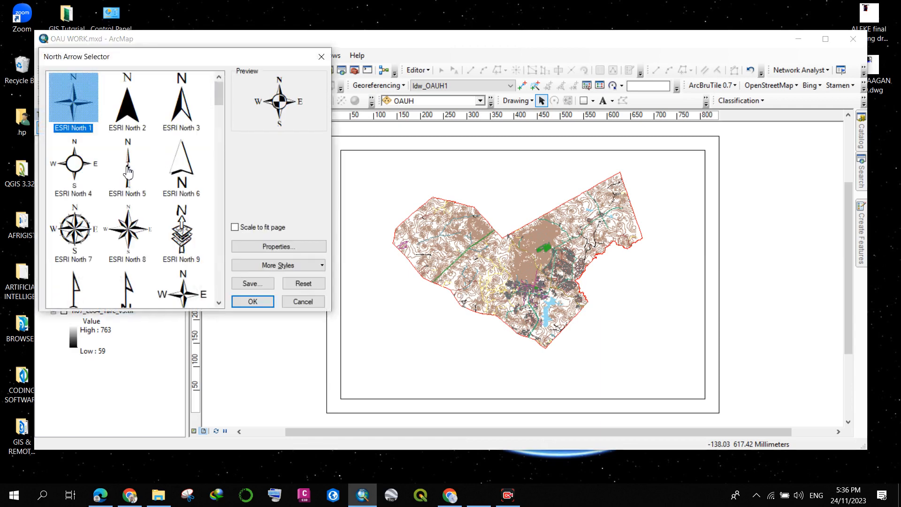
scroll(126, 190, down, 8)
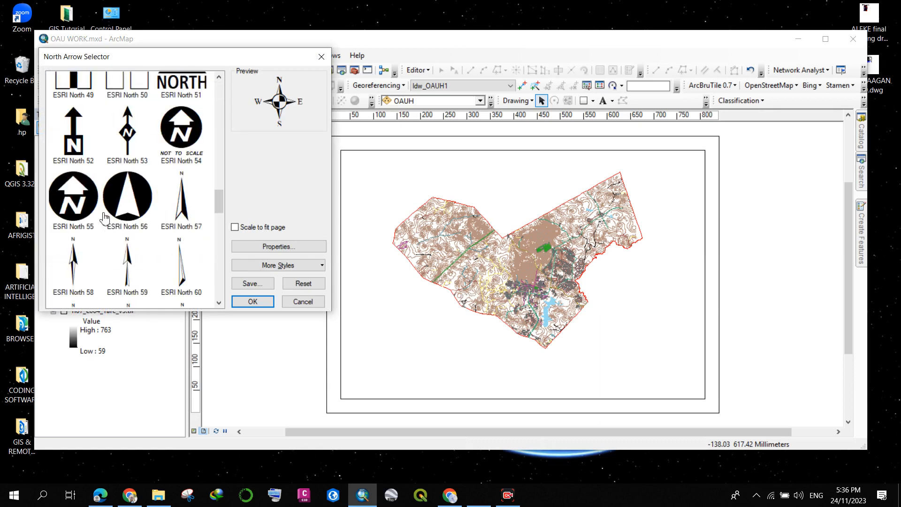
scroll(106, 215, down, 3)
scroll(105, 219, up, 2)
scroll(105, 219, up, 2)
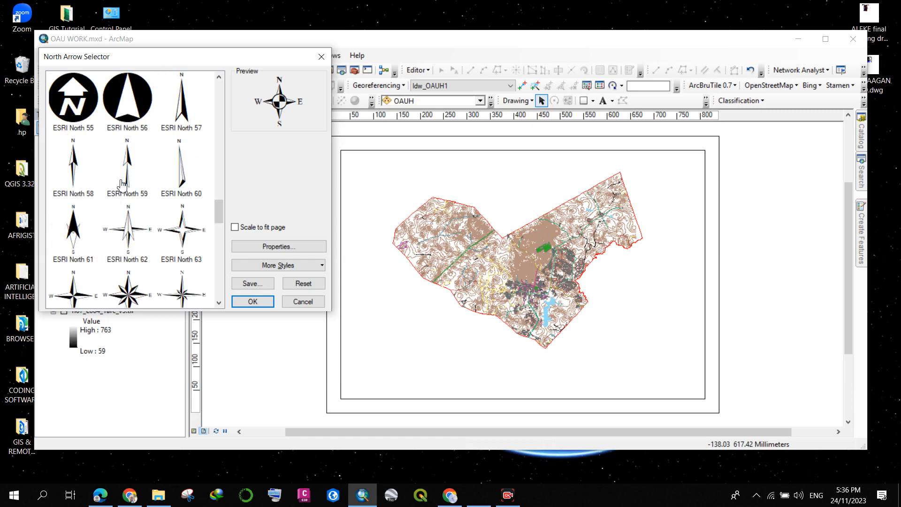
click(123, 226)
click(249, 302)
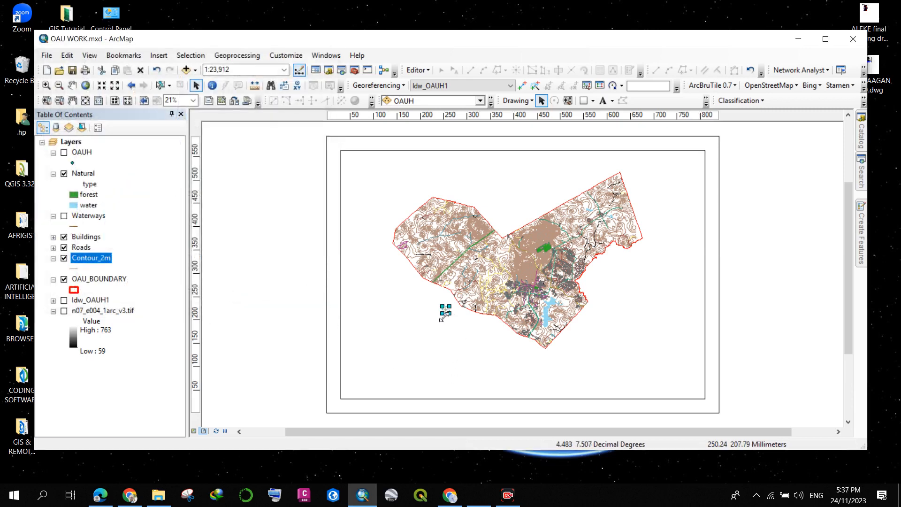
- Enlarge the north arrow and place it inside the upper-right corner of the page frame, then deselect it
drag(442, 313, 420, 364)
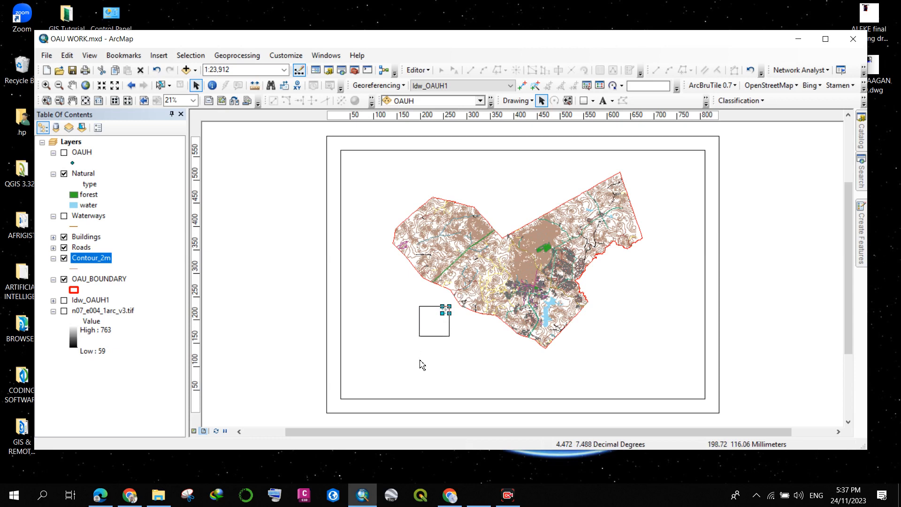
mouse_move(430, 316)
mouse_down()
mouse_move(678, 222)
mouse_move(687, 178)
mouse_up()
click(715, 222)
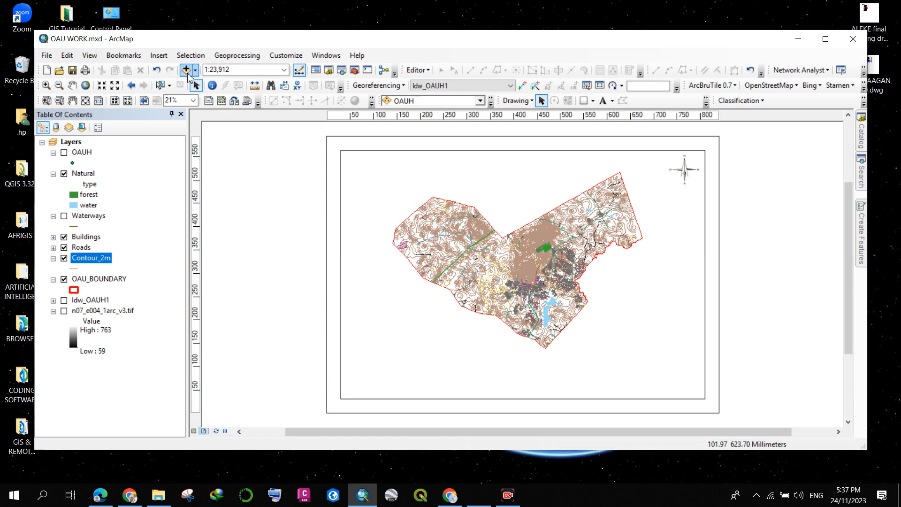
- Start inserting a scale bar and choose the Double Alternating Scale Bar 1 style
click(165, 59)
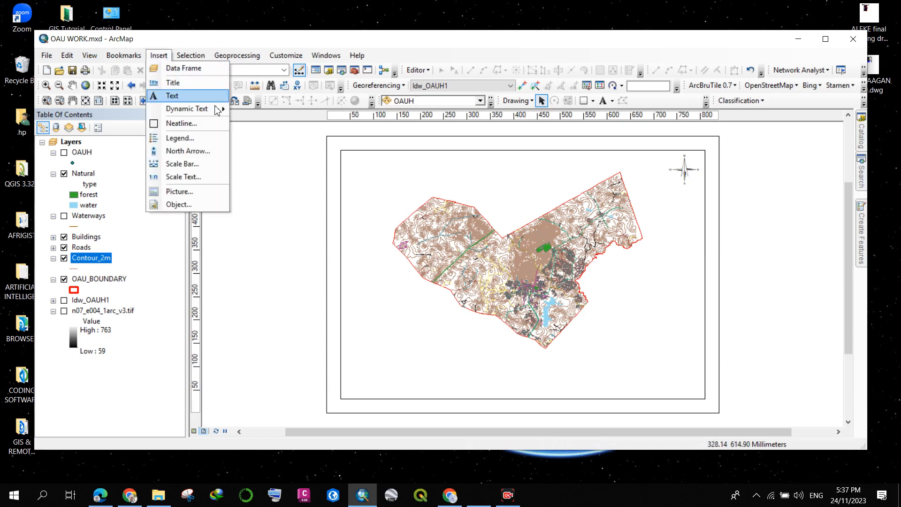
click(188, 164)
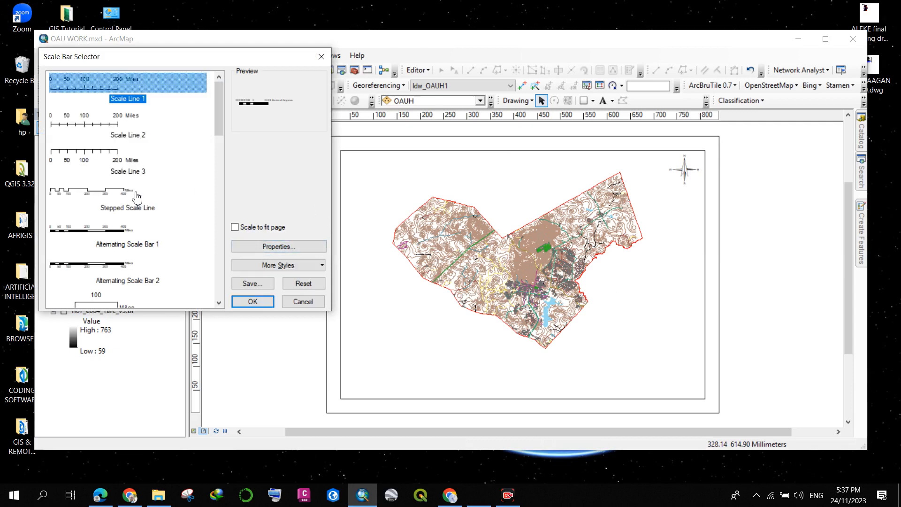
scroll(144, 228, down, 3)
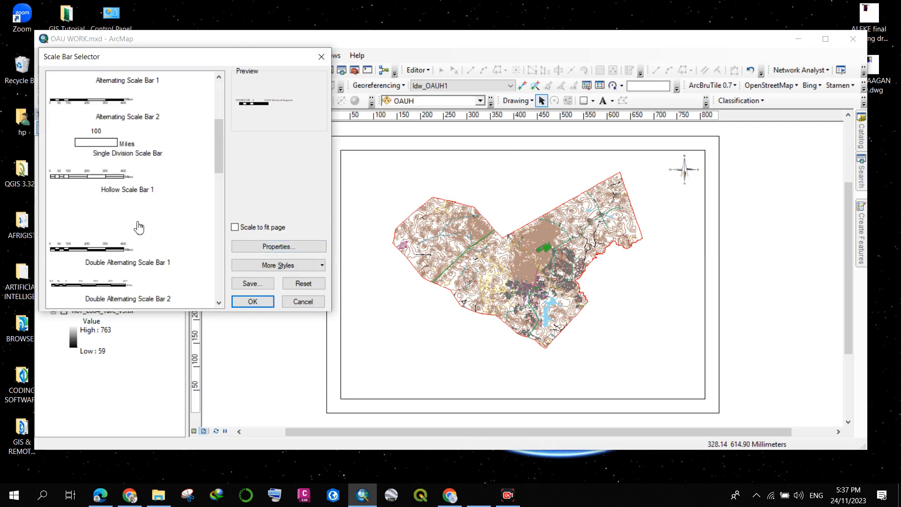
click(88, 254)
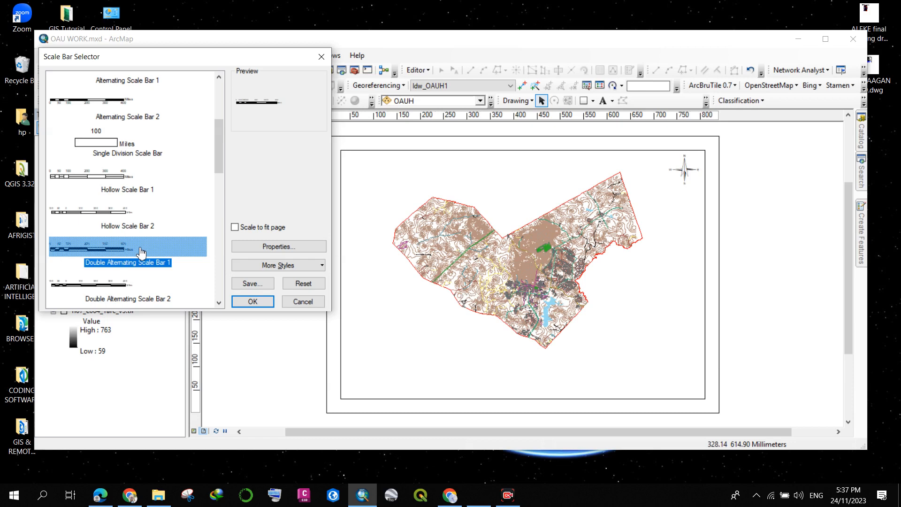
- Set the scale bar's division units to Kilometers and its label position to below center, and insert it into the layout
click(263, 247)
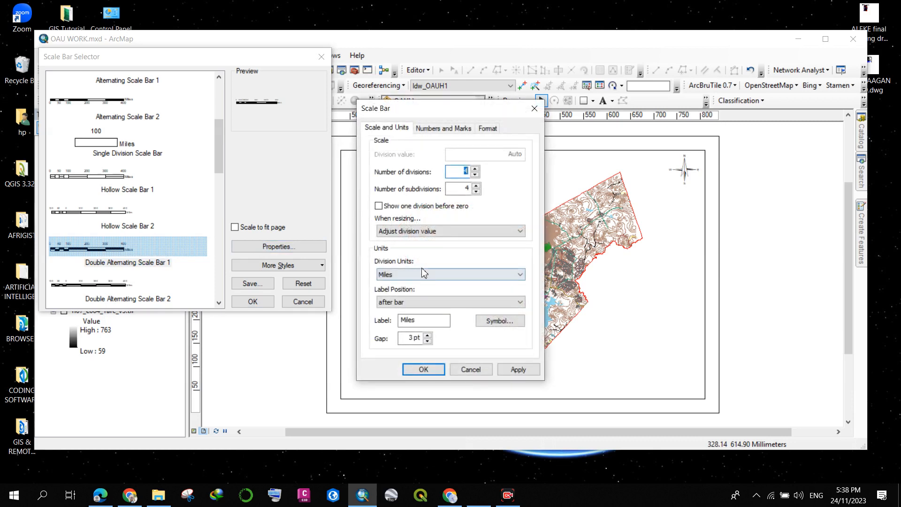
click(431, 277)
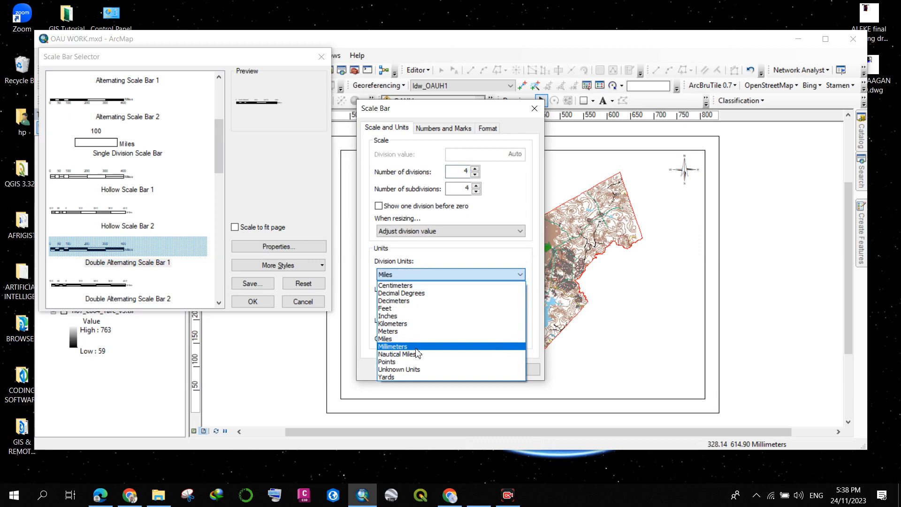
click(416, 324)
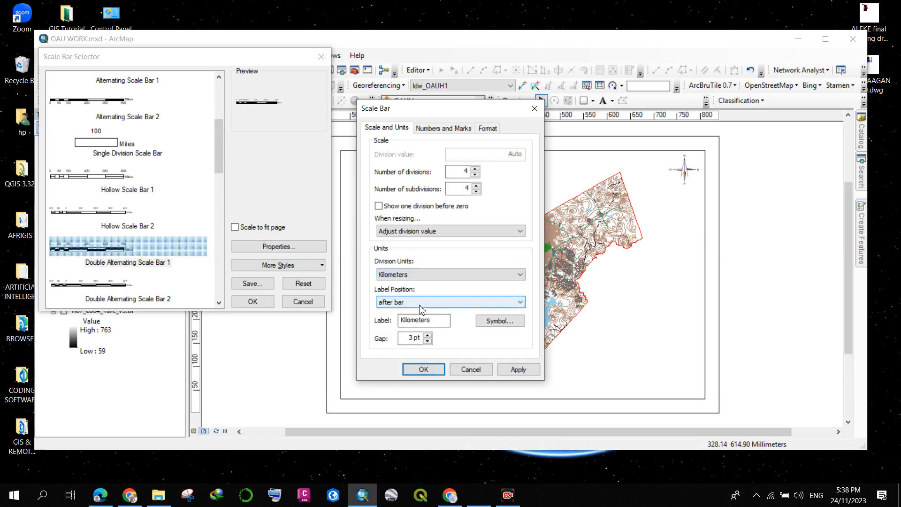
click(421, 307)
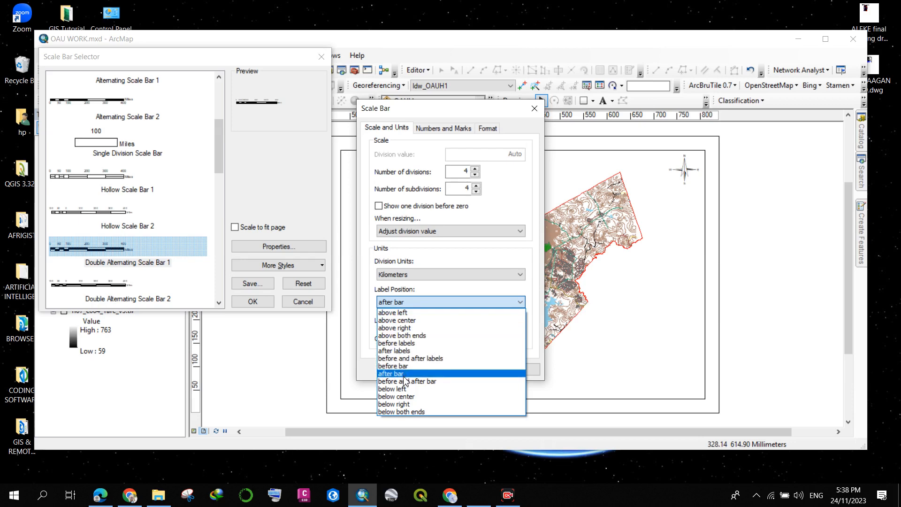
click(399, 396)
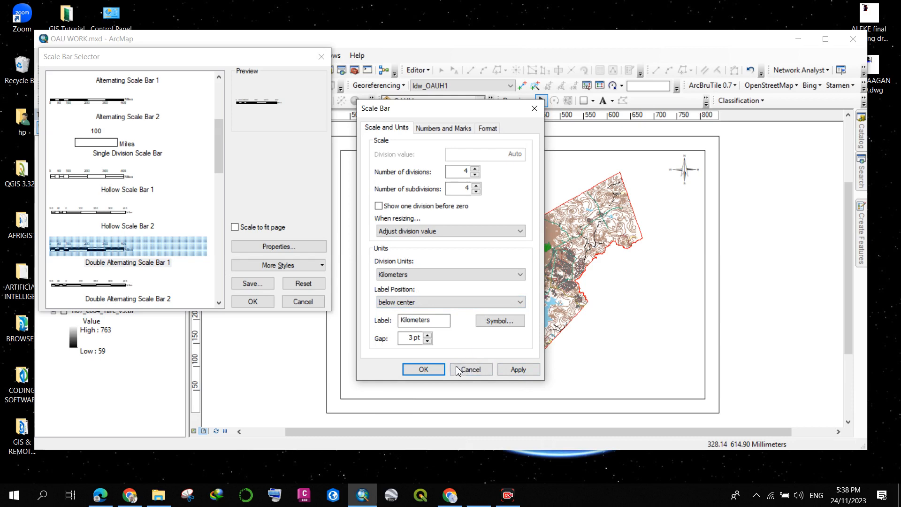
click(424, 369)
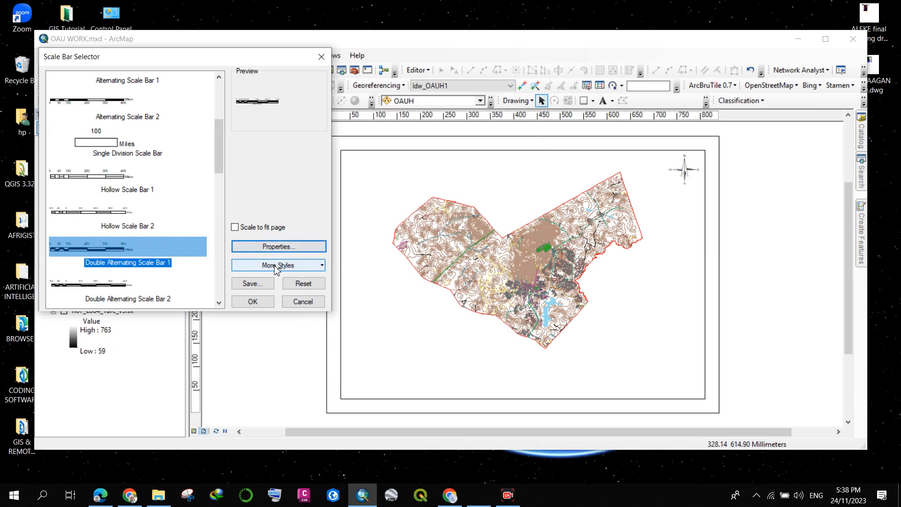
click(251, 301)
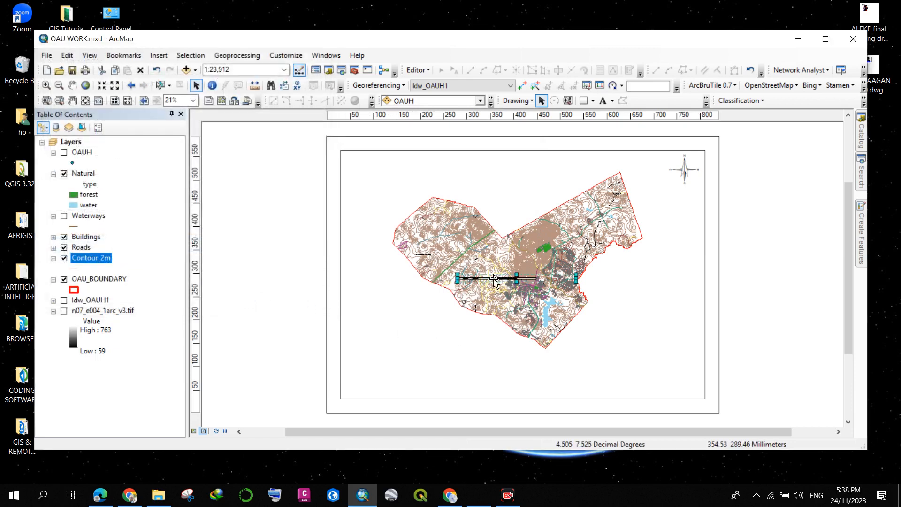
- Move the scale bar below the map, make it taller, and center it near the bottom edge of the page frame
drag(492, 282, 525, 376)
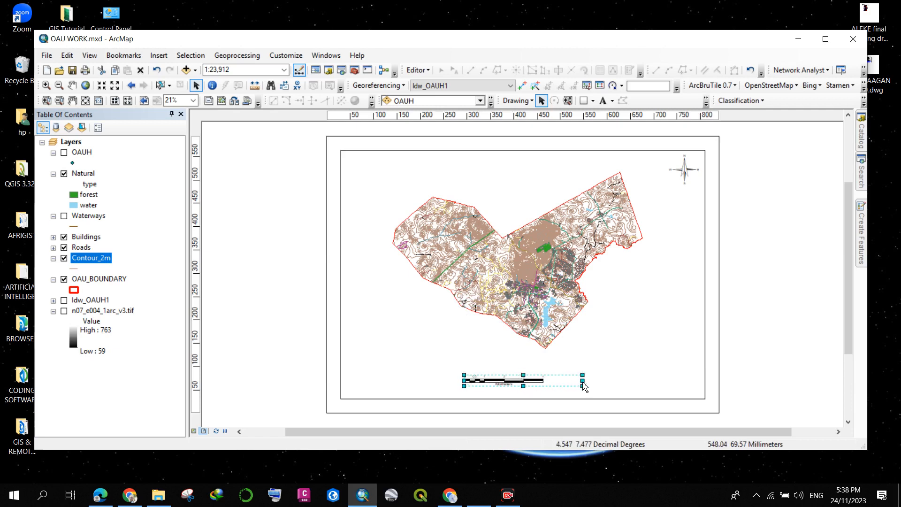
drag(524, 375, 523, 369)
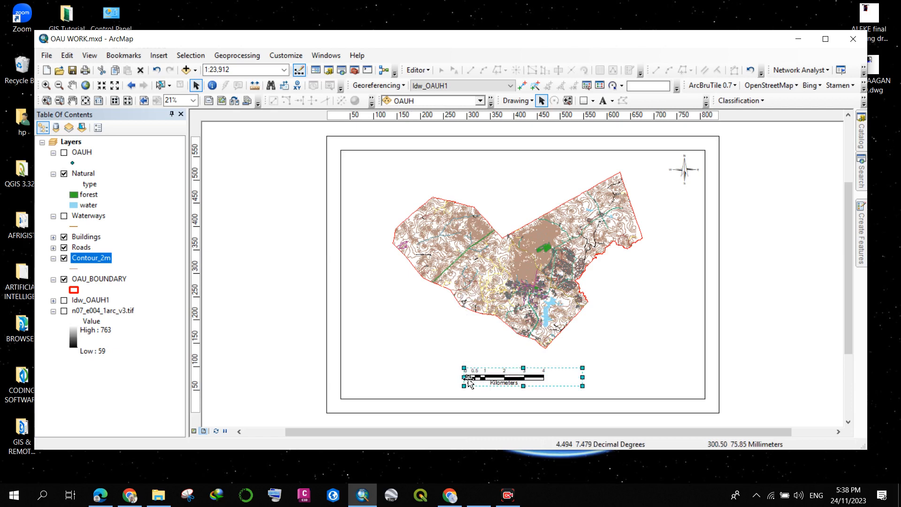
drag(515, 379, 535, 389)
click(705, 342)
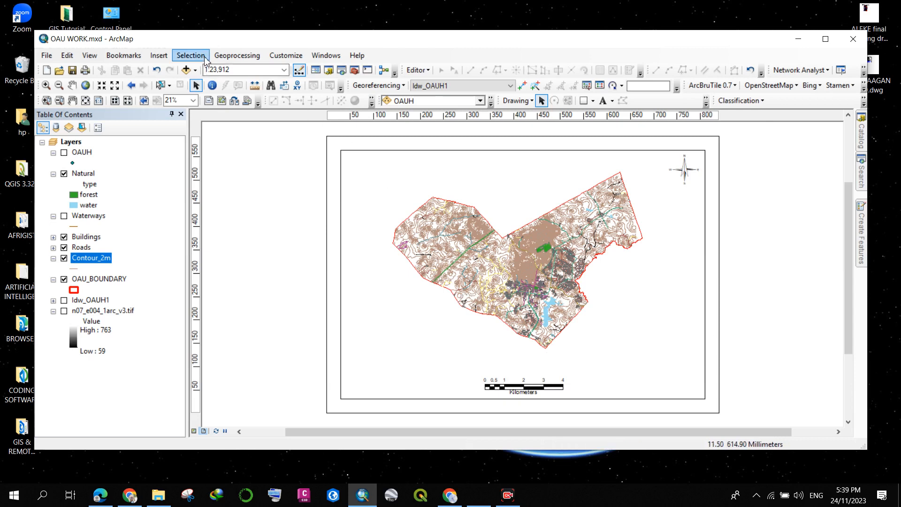
- Insert the Coordinate System dynamic text and move it to the lower-right area of the page frame
click(159, 56)
mouse_move(197, 110)
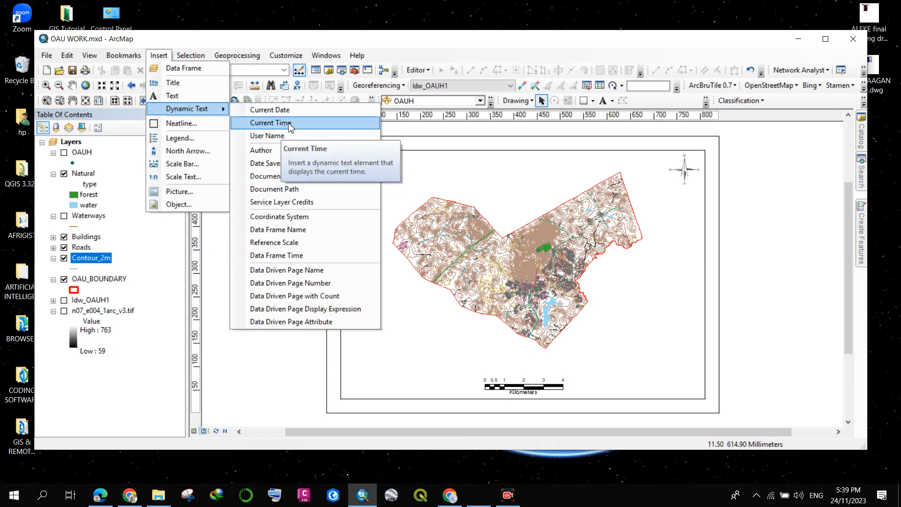
click(278, 217)
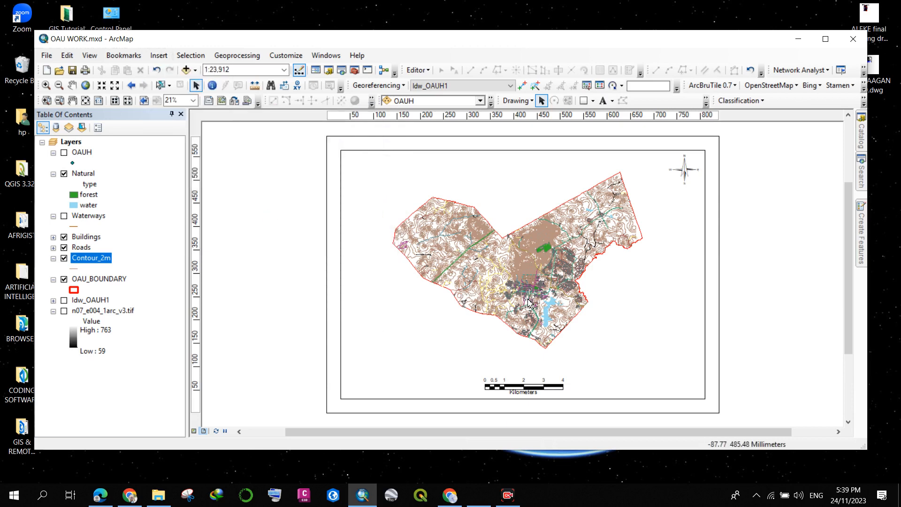
drag(524, 293, 640, 385)
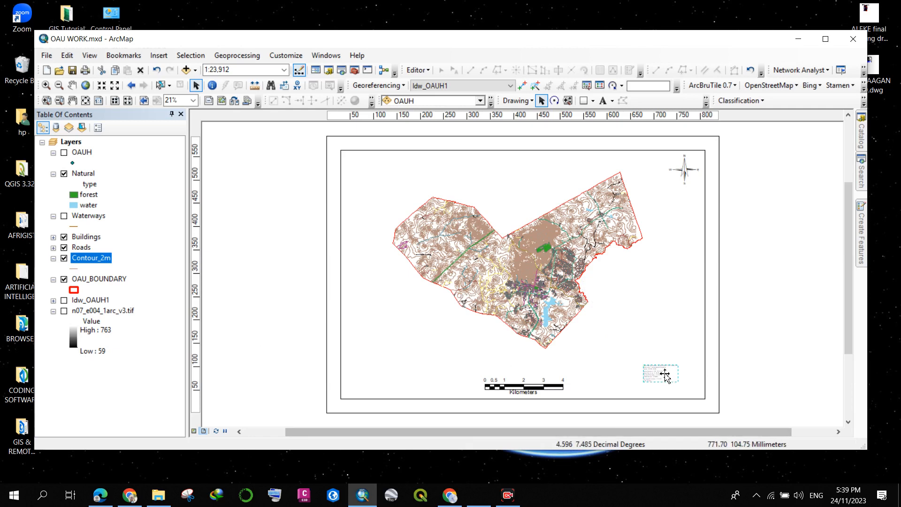
- Set the coordinate system text's font size to 28 and fit the block inside the page frame's lower-right corner, then deselect it
double_click(650, 374)
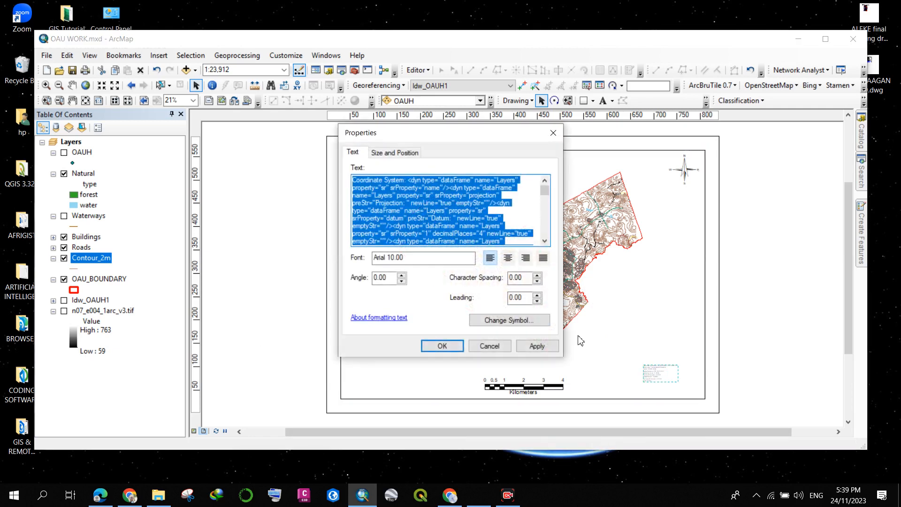
click(517, 320)
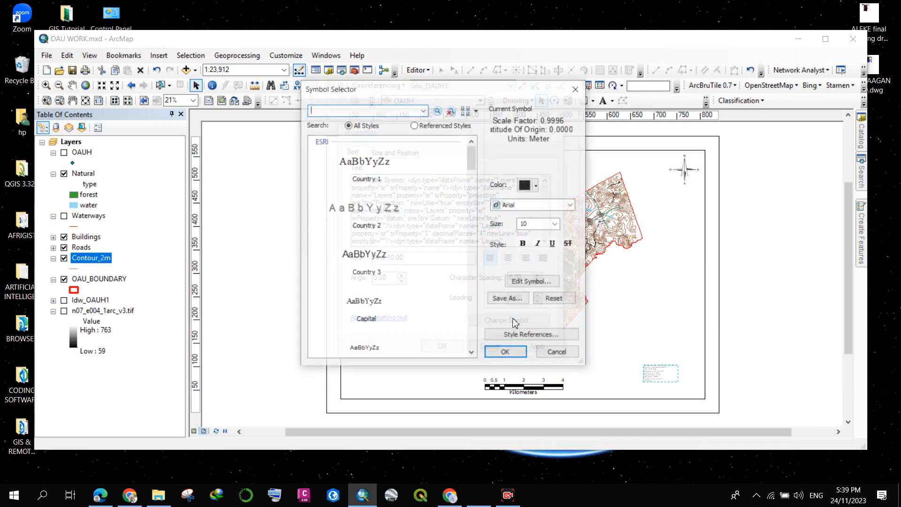
click(556, 224)
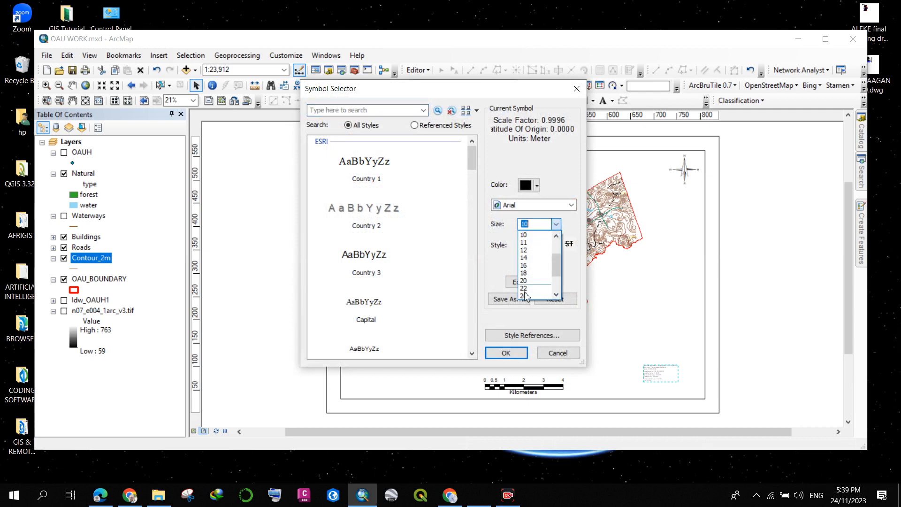
scroll(527, 289, down, 2)
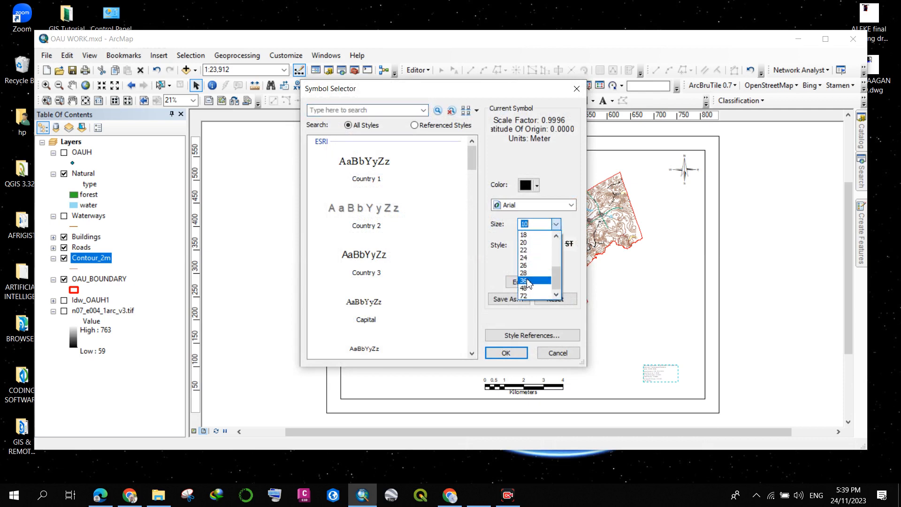
click(528, 274)
click(510, 354)
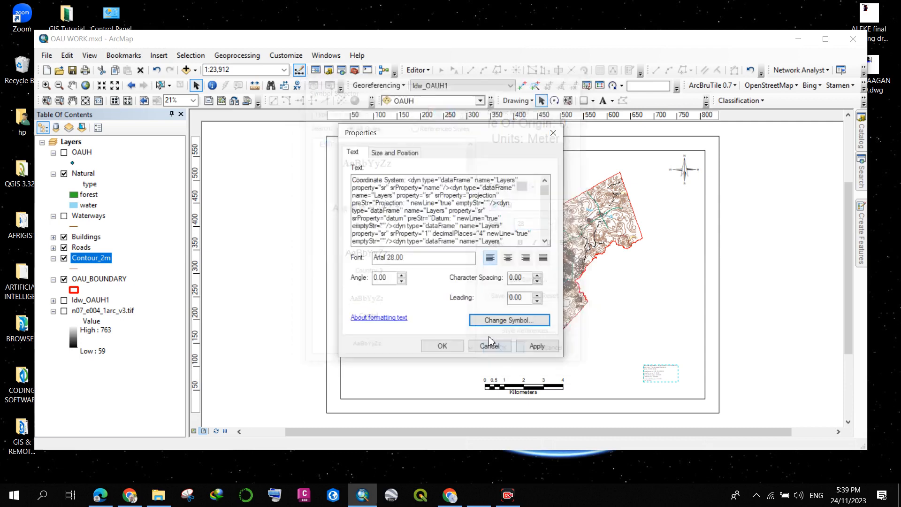
click(536, 345)
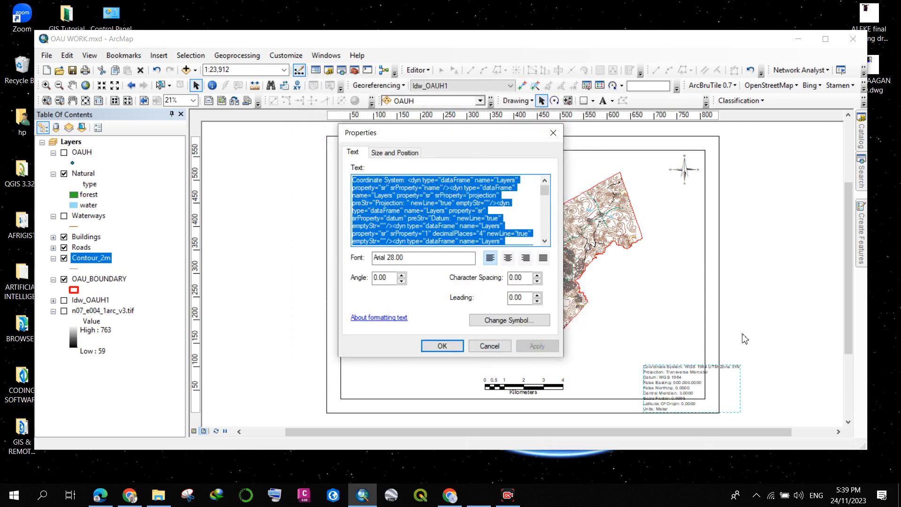
click(442, 345)
drag(690, 382, 650, 362)
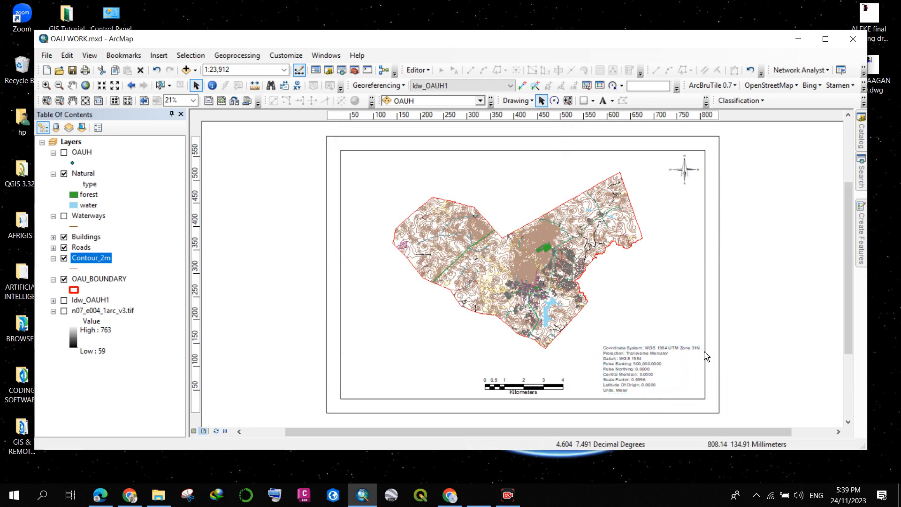
click(707, 357)
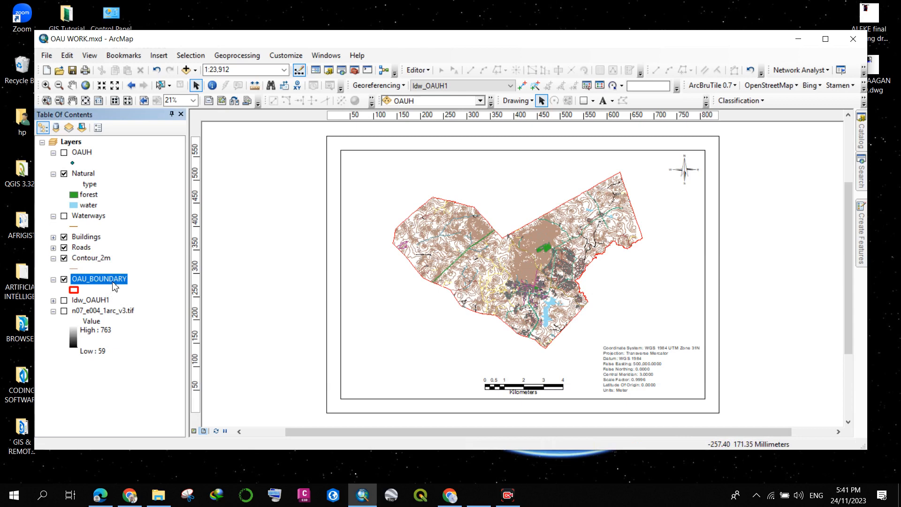
- Zoom the data frame to the OAU_BOUNDARY layer and shift the map slightly up and left within the page frame
right_click(114, 285)
click(187, 94)
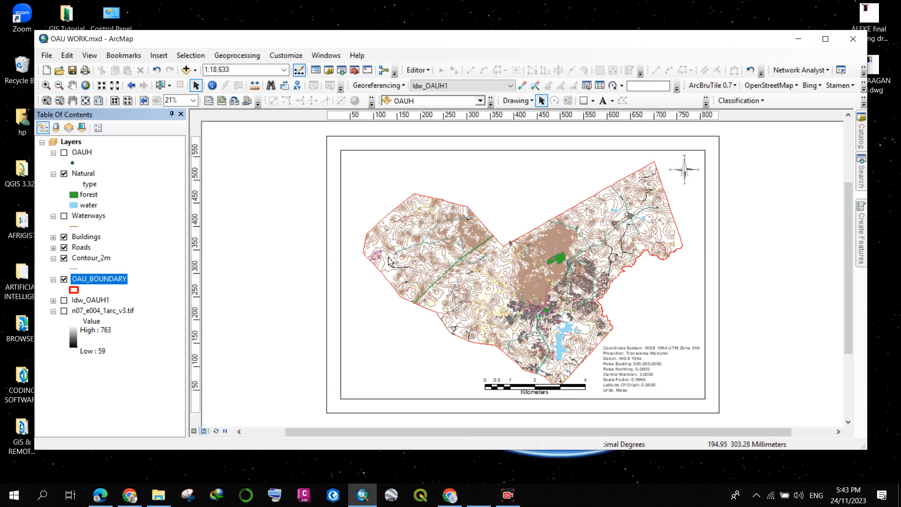
click(73, 86)
mouse_move(494, 230)
mouse_down()
mouse_move(503, 236)
mouse_move(292, 234)
mouse_move(620, 238)
mouse_move(382, 221)
mouse_move(544, 235)
mouse_move(439, 209)
mouse_move(460, 233)
mouse_move(486, 226)
mouse_up()
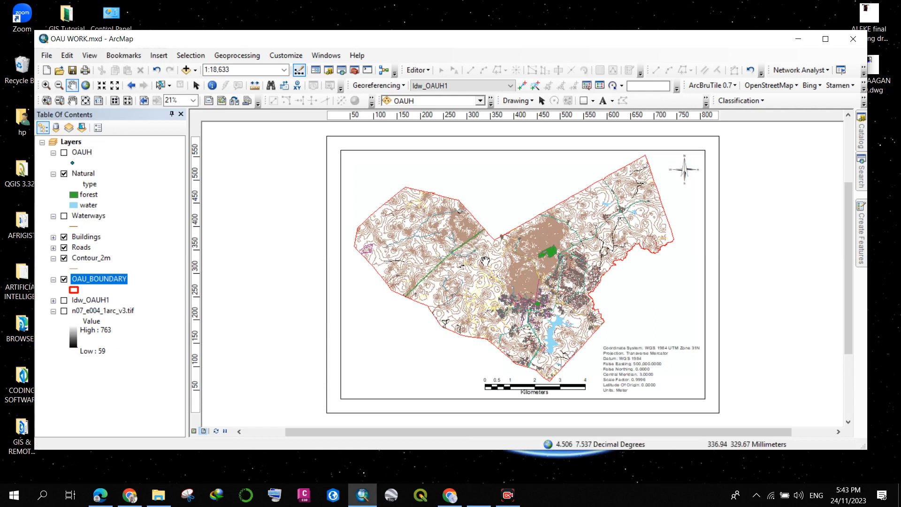
drag(556, 310, 556, 309)
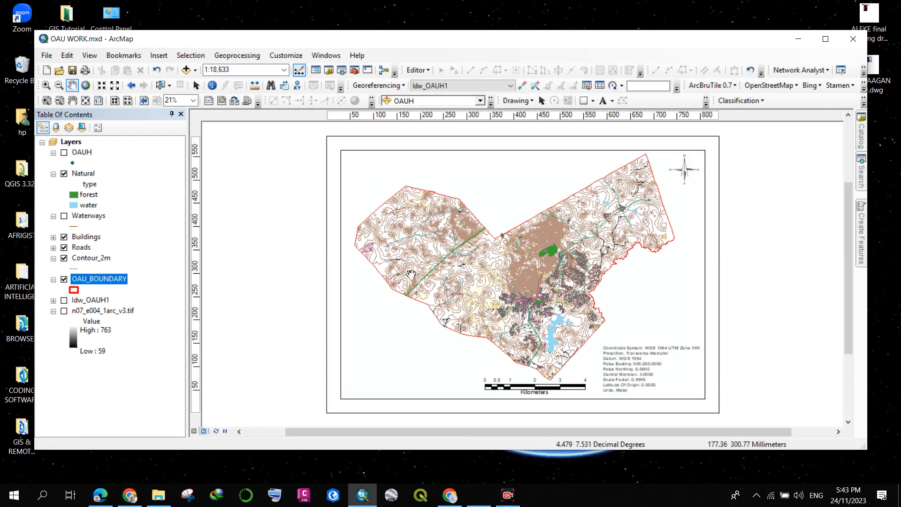
click(196, 87)
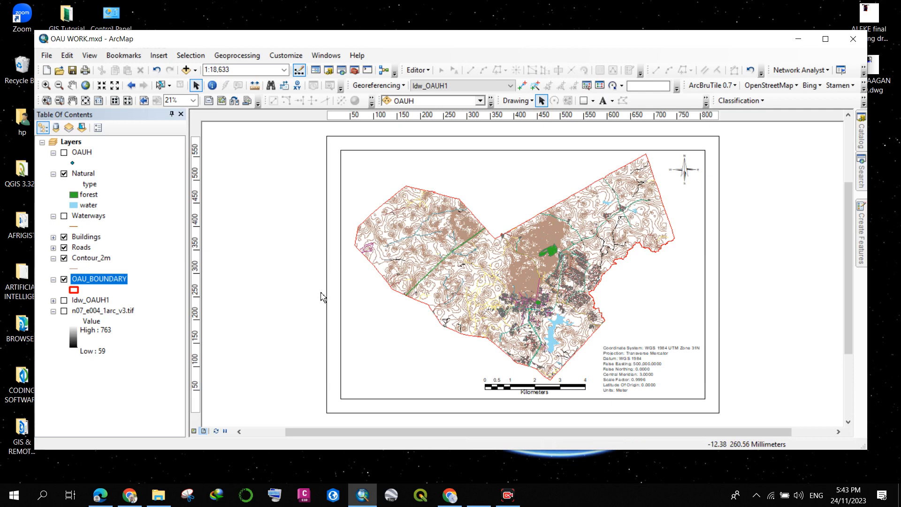
- Insert a new text element into the layout and select it on the map
click(73, 102)
mouse_move(251, 216)
mouse_down()
mouse_move(292, 215)
mouse_move(245, 215)
mouse_move(314, 147)
mouse_move(364, 272)
mouse_move(264, 217)
mouse_move(305, 224)
mouse_move(227, 205)
mouse_move(237, 215)
mouse_up()
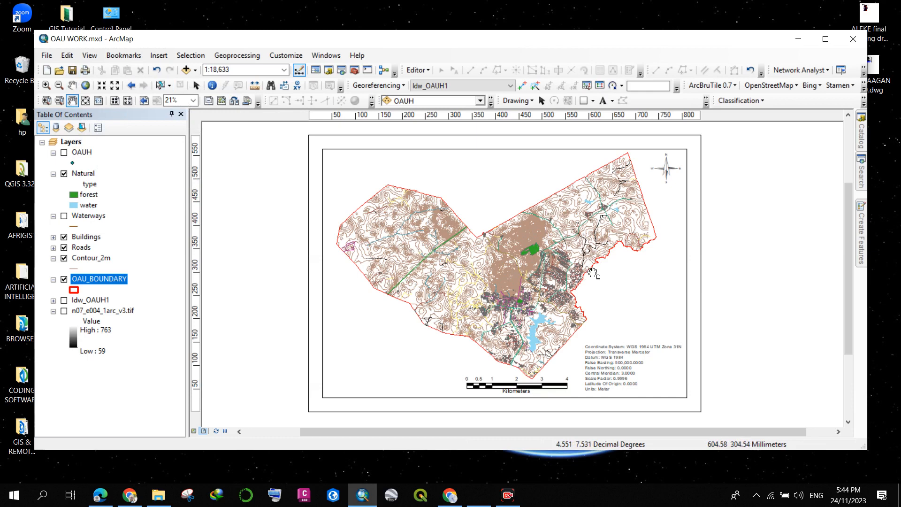
click(159, 55)
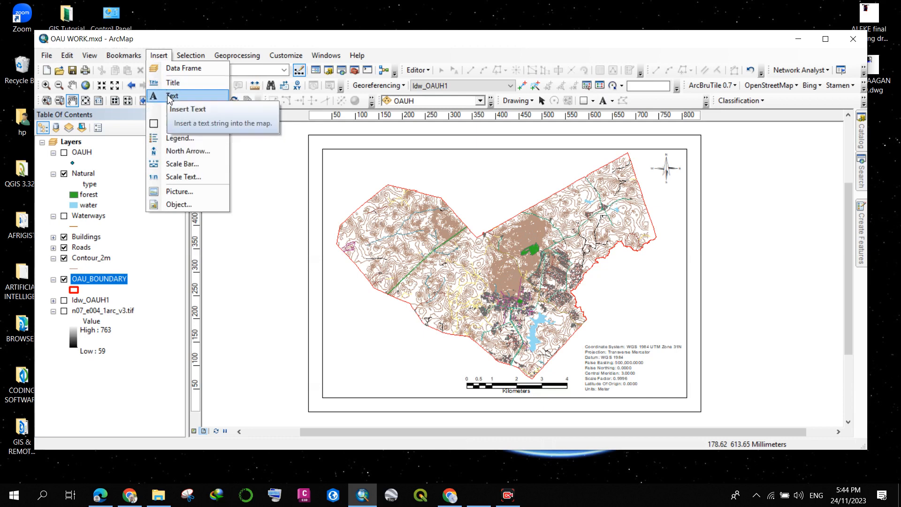
click(170, 97)
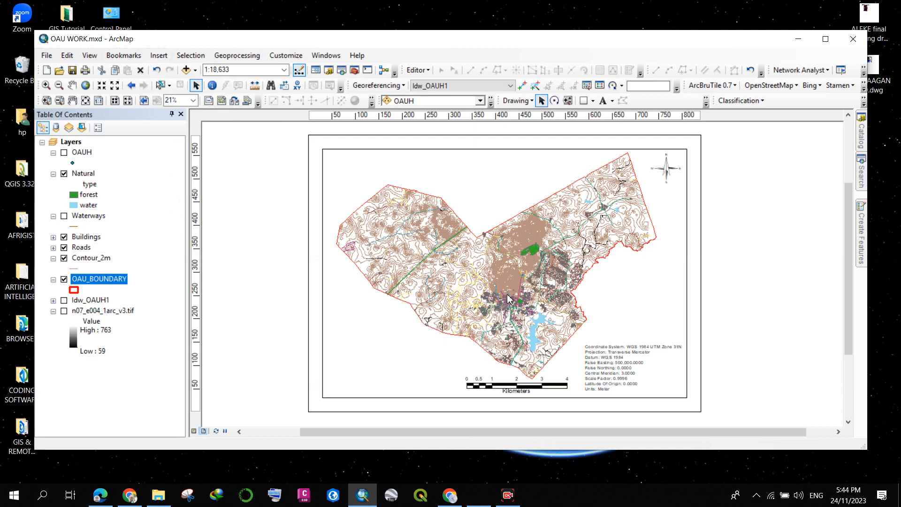
scroll(512, 293, down, 2)
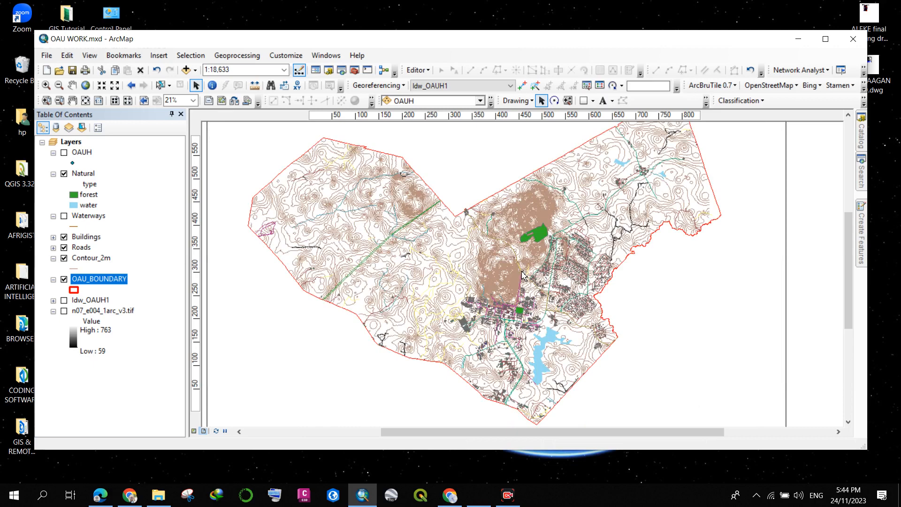
scroll(524, 276, down, 2)
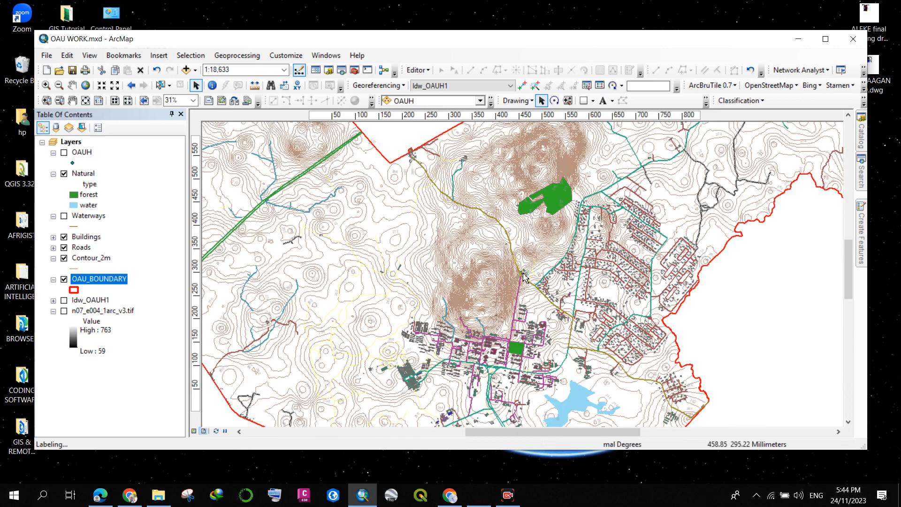
scroll(524, 277, down, 2)
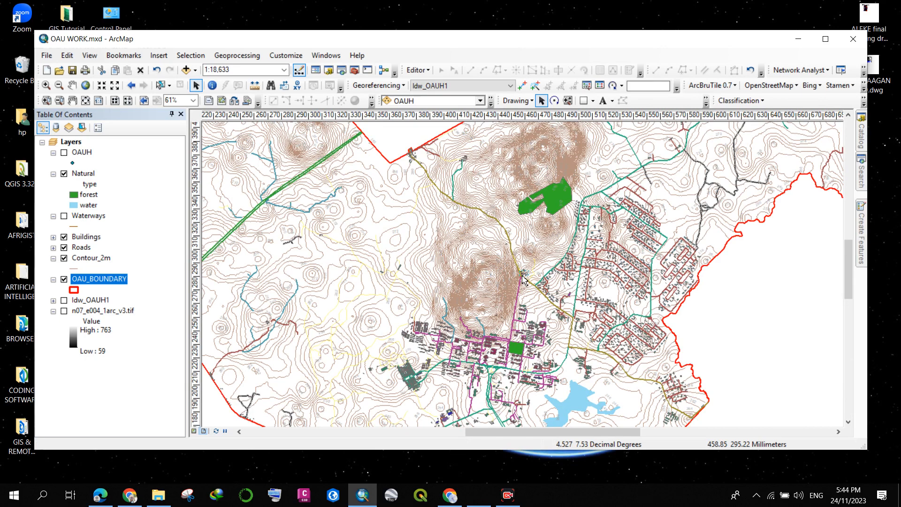
scroll(524, 278, down, 4)
scroll(524, 278, down, 5)
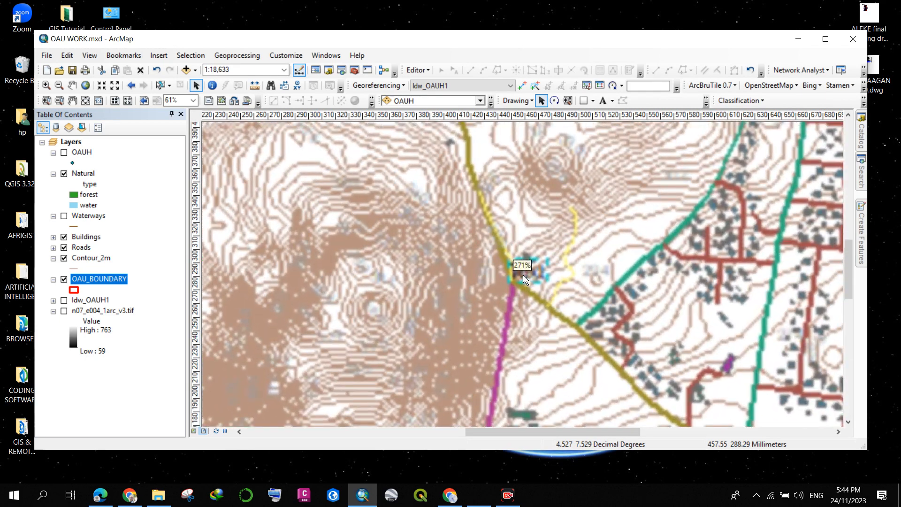
click(527, 273)
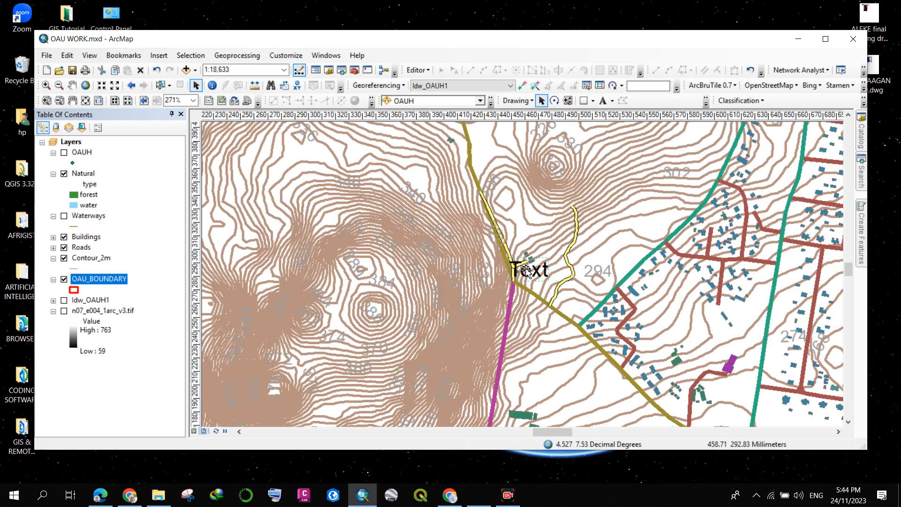
- Replace the placeholder text with the two-line title "A DIGITAL TOPOGRAPHICAL MAP OF OBAFEMI AWOLOWO UNIVERSITY"
double_click(534, 270)
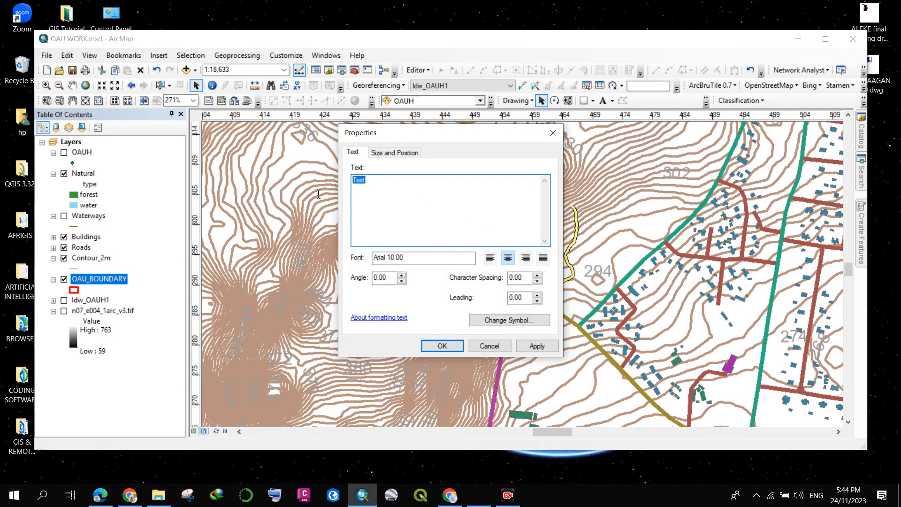
key(BackSpace)
text(A DIGITAL TOPOGRAPHICAL MAP)
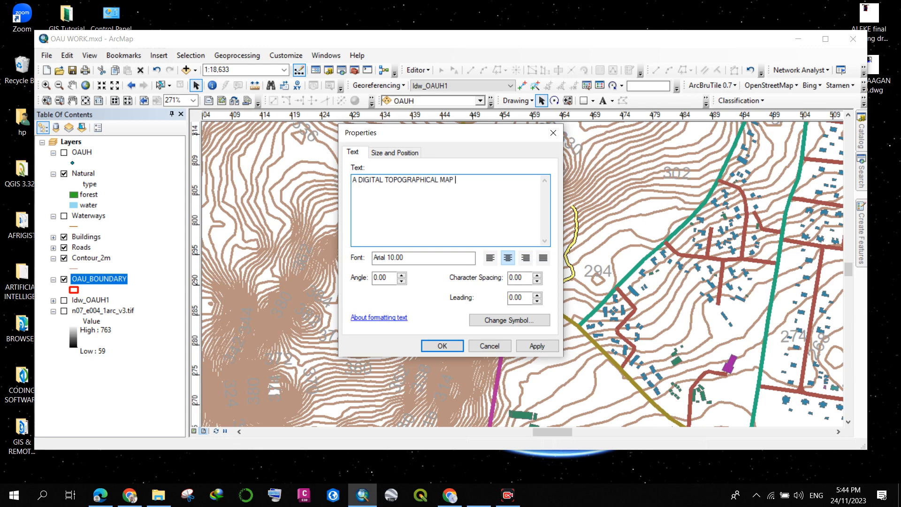
text(OAU)
key(BackSpace)
key(BackSpace)
text(BAFEMI AWOLOWO)
right_click(362, 190)
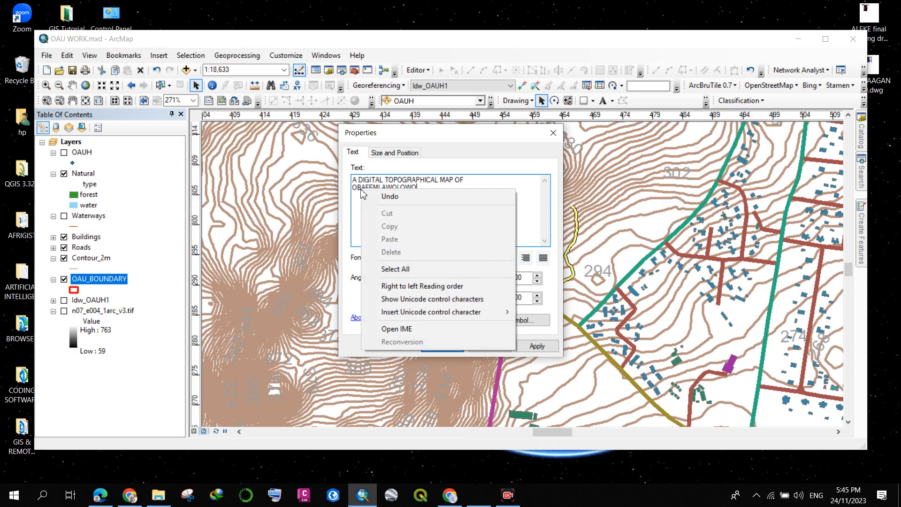
click(357, 226)
click(411, 219)
text(UNIVERSITY)
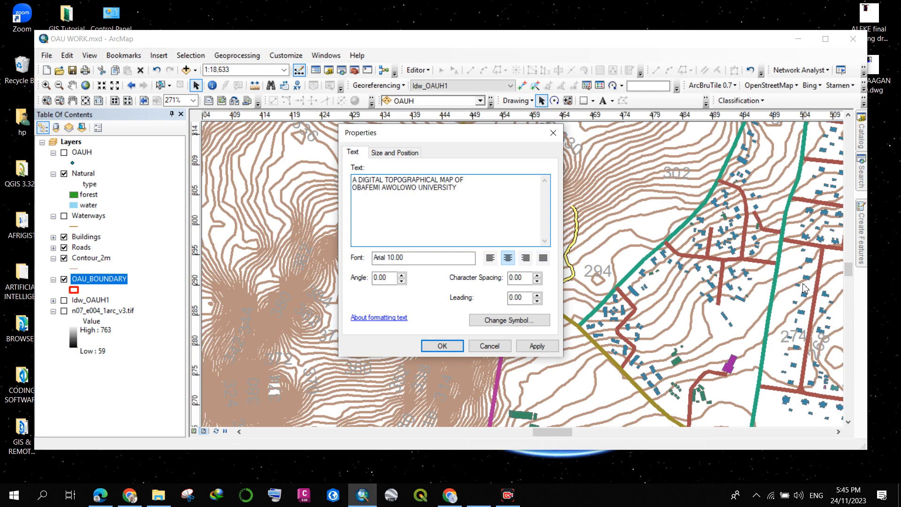
- Format the title text as bold Arial at size 48 and apply it
click(520, 321)
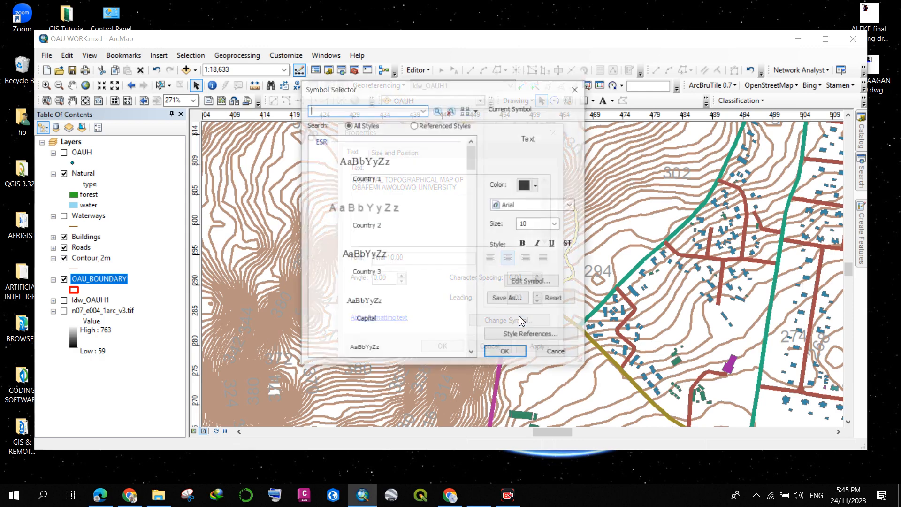
click(556, 224)
scroll(539, 279, down, 2)
click(539, 281)
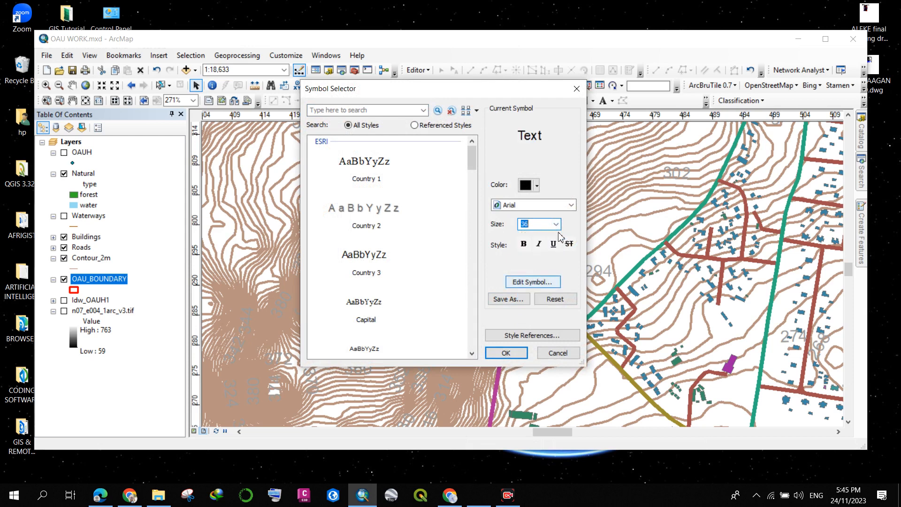
click(556, 224)
click(536, 288)
click(524, 243)
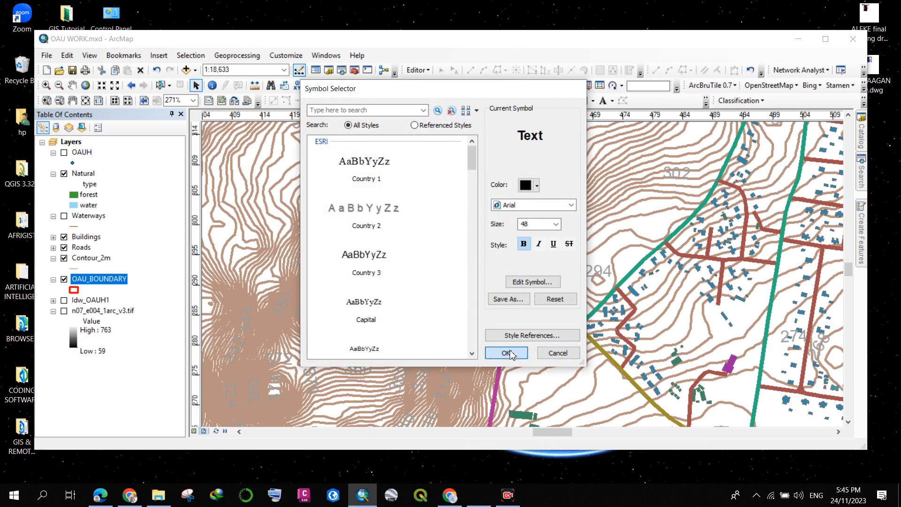
click(516, 350)
click(537, 346)
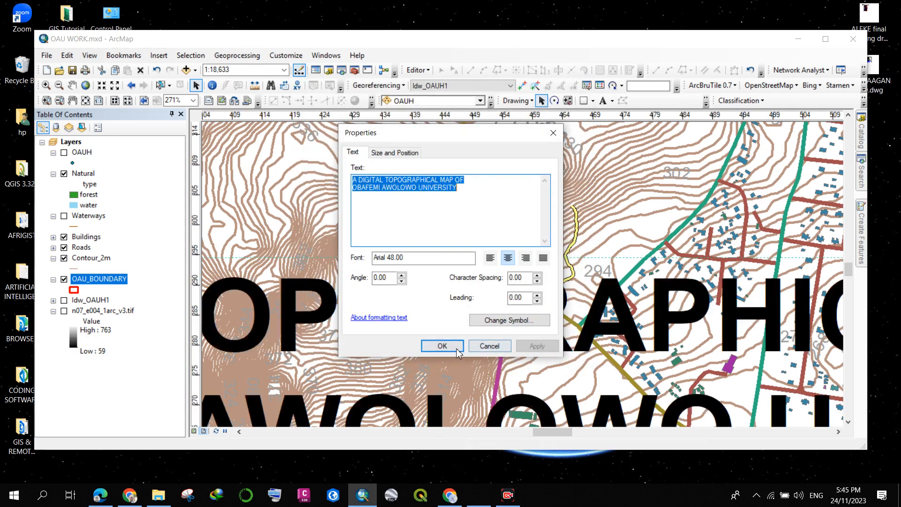
click(442, 346)
- Move the title to the upper part of the page frame, above the western half of the map
scroll(519, 249, up, 3)
scroll(520, 249, down, 10)
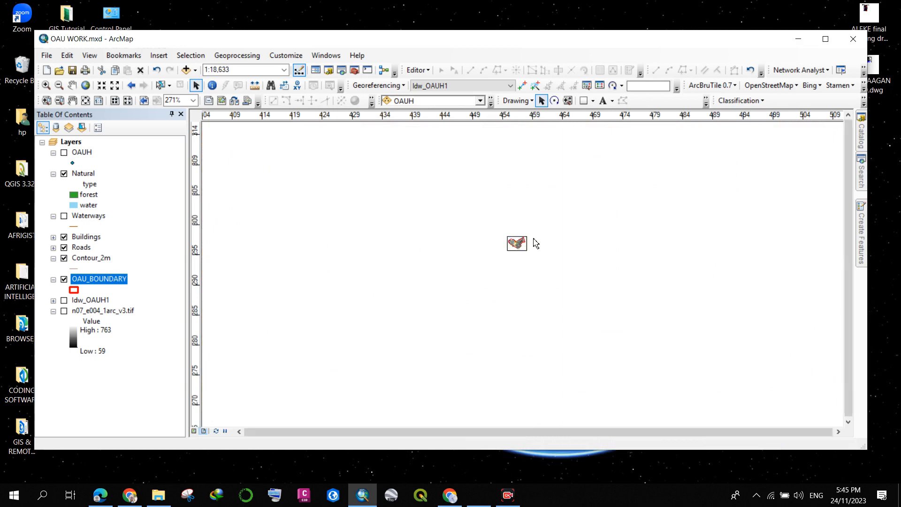
right_click(544, 238)
click(554, 244)
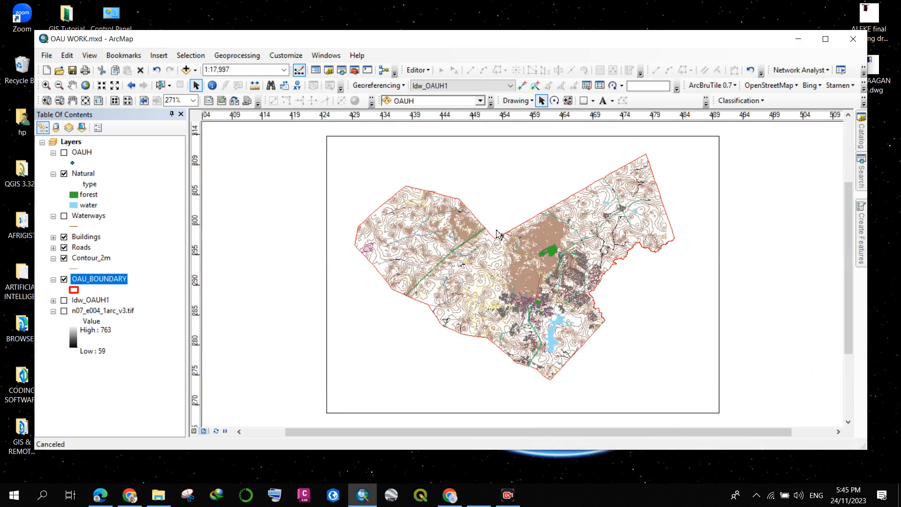
drag(520, 280, 459, 170)
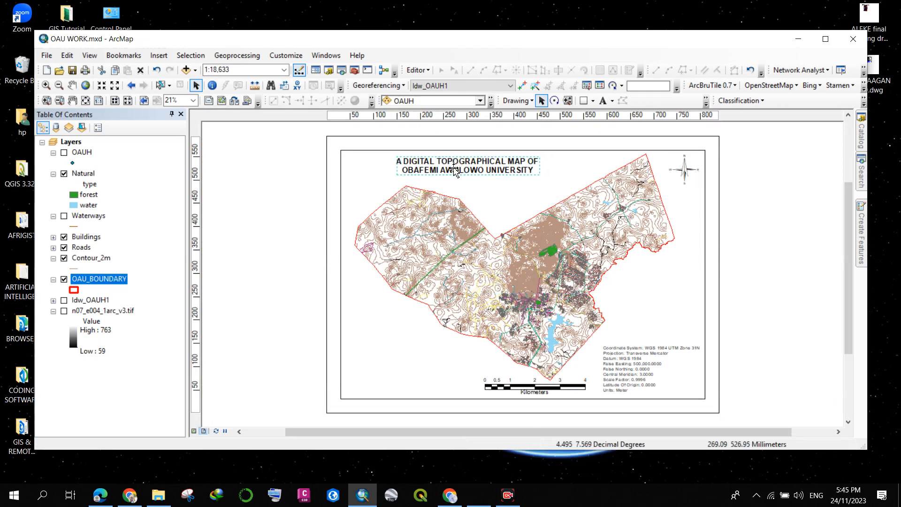
- Set the font size of the two-line map title to 60
double_click(447, 170)
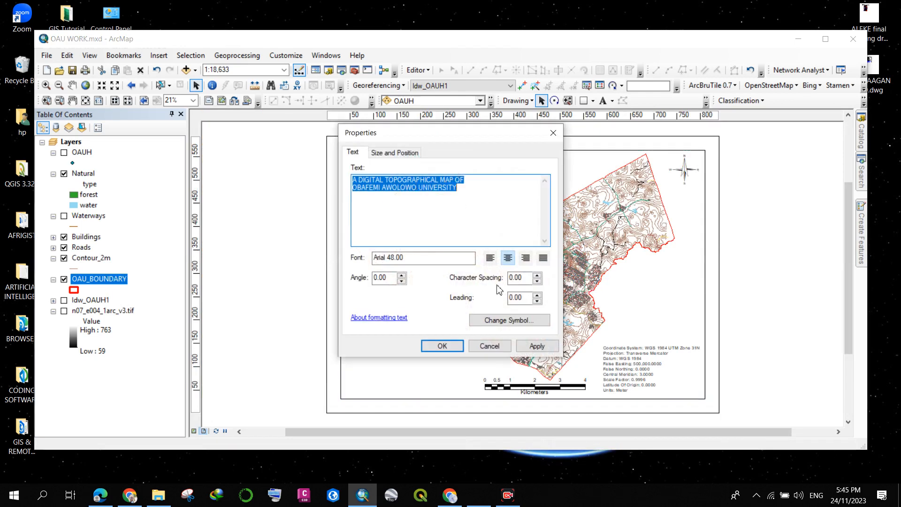
click(502, 321)
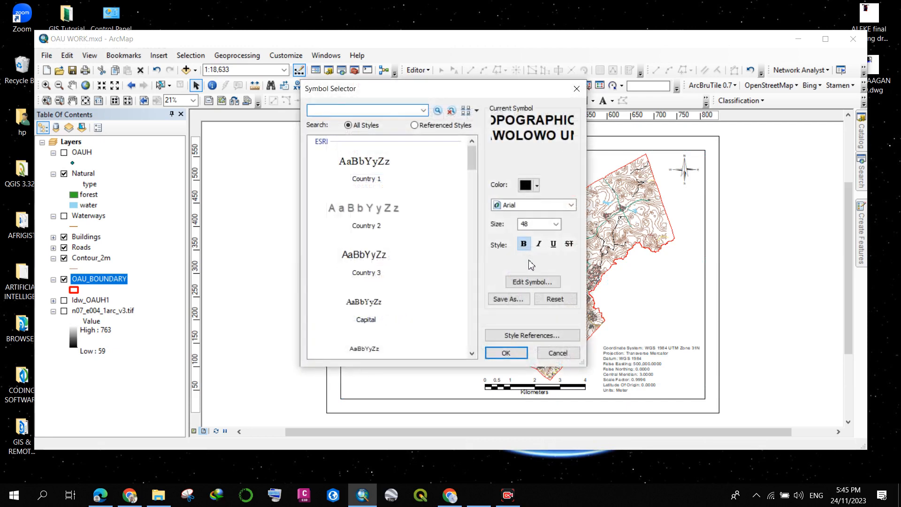
double_click(533, 227)
text(60)
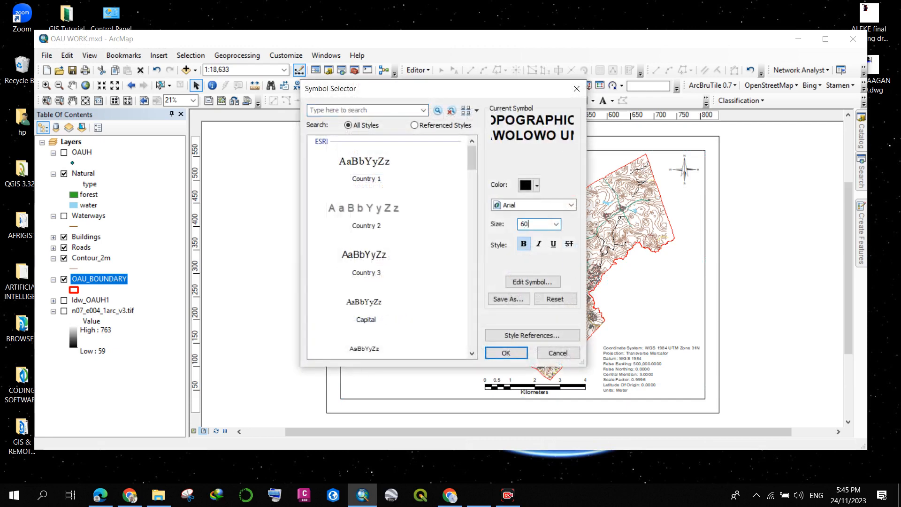
click(507, 353)
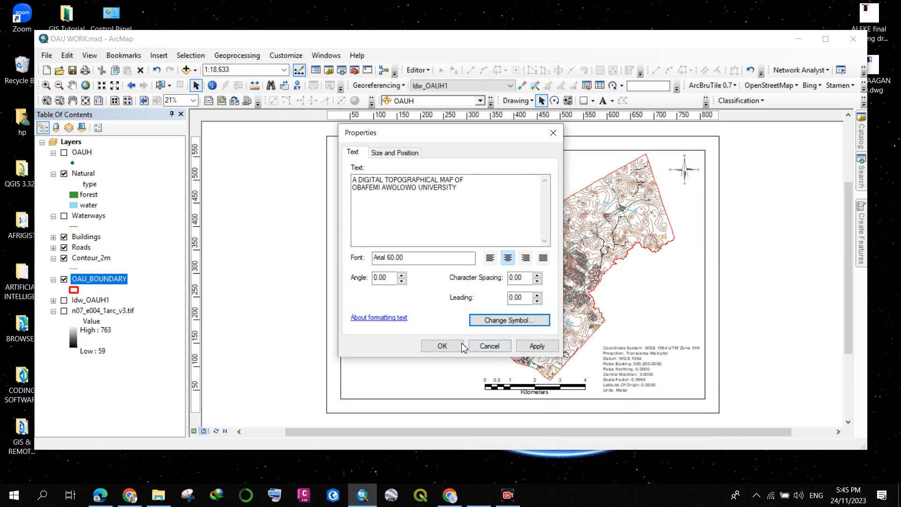
click(448, 347)
- Move the enlarged title slightly east along the upper edge of the map frame
click(785, 310)
drag(472, 172, 492, 172)
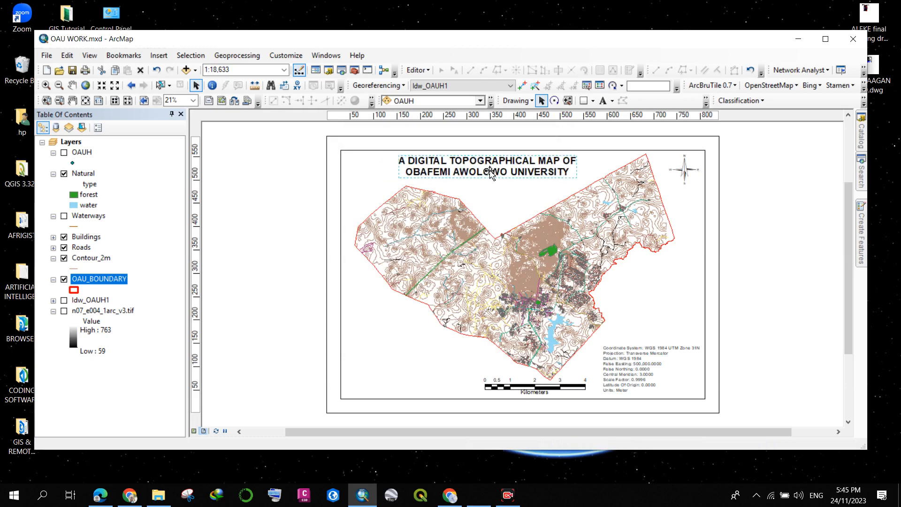
click(535, 184)
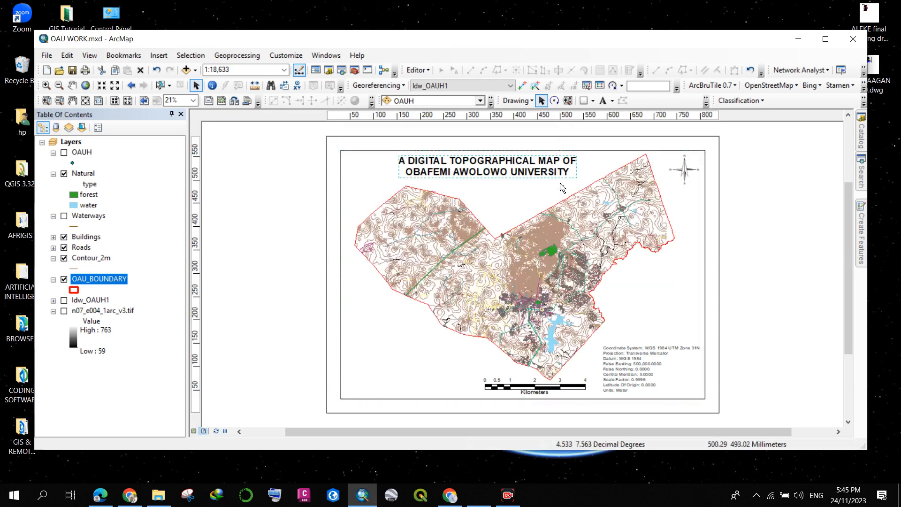
- Extend the second line of the title to read "OBAFEMI AWOLOWO UNIVERSITY, ILE IFE, NIGERIA"
double_click(533, 176)
click(467, 195)
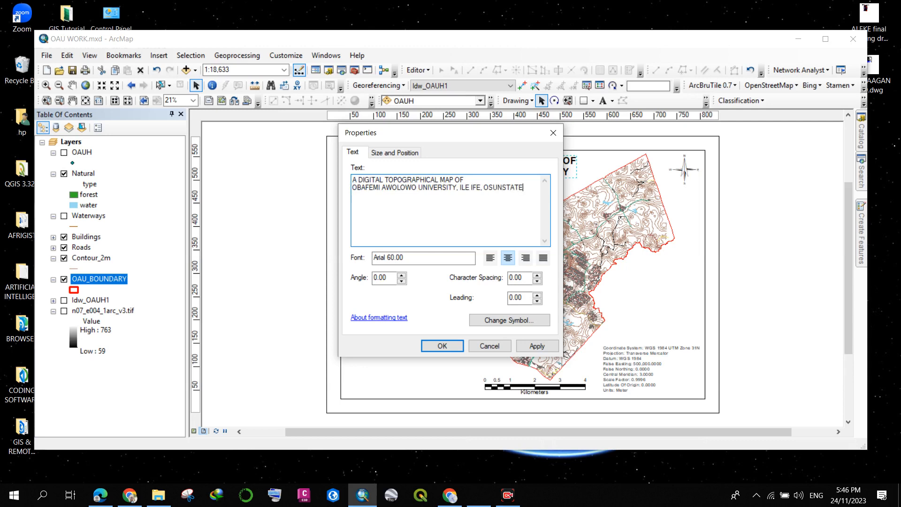
click(504, 189)
text(.)
key(BackSpace)
key(BackSpace)
key(BackSpace)
key(BackSpace)
key(BackSpace)
key(BackSpace)
key(BackSpace)
text(NIGERI)
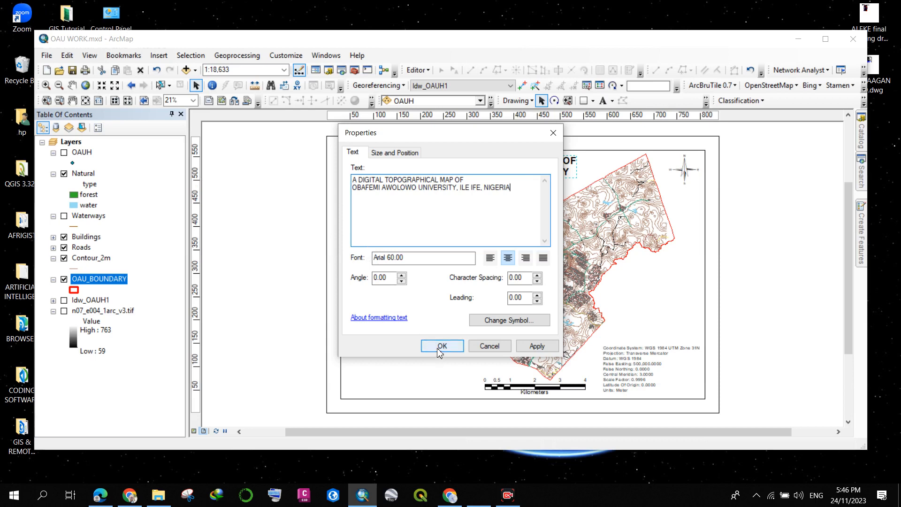
- Apply the title text with centred alignment and shift it slightly west, clear of the map's northeastern part
click(507, 264)
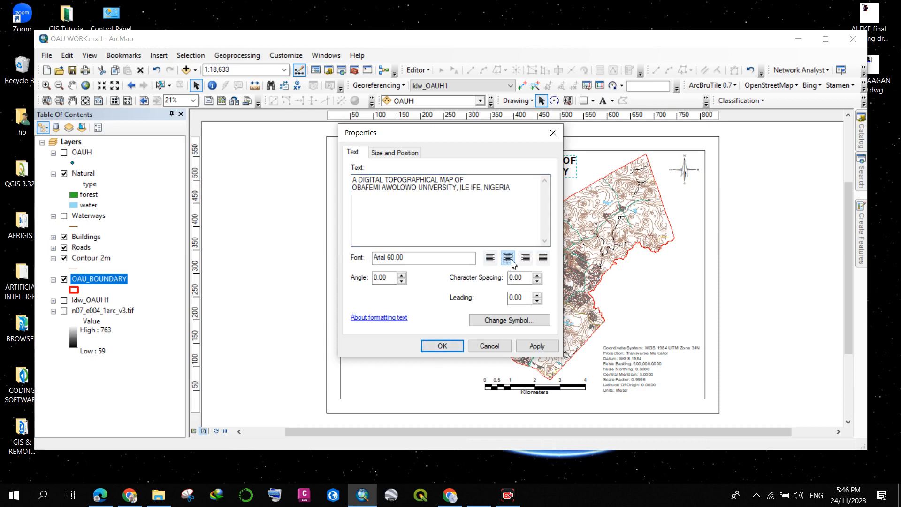
click(439, 346)
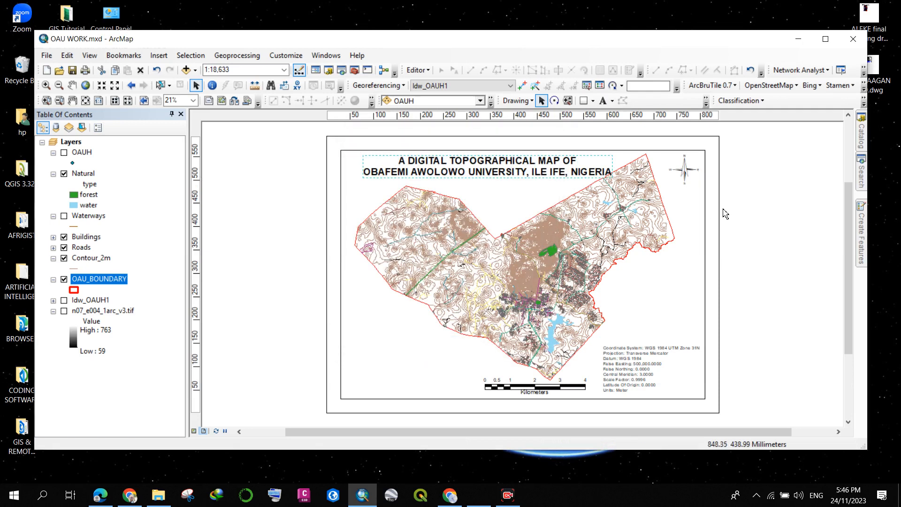
drag(519, 170, 507, 170)
click(800, 226)
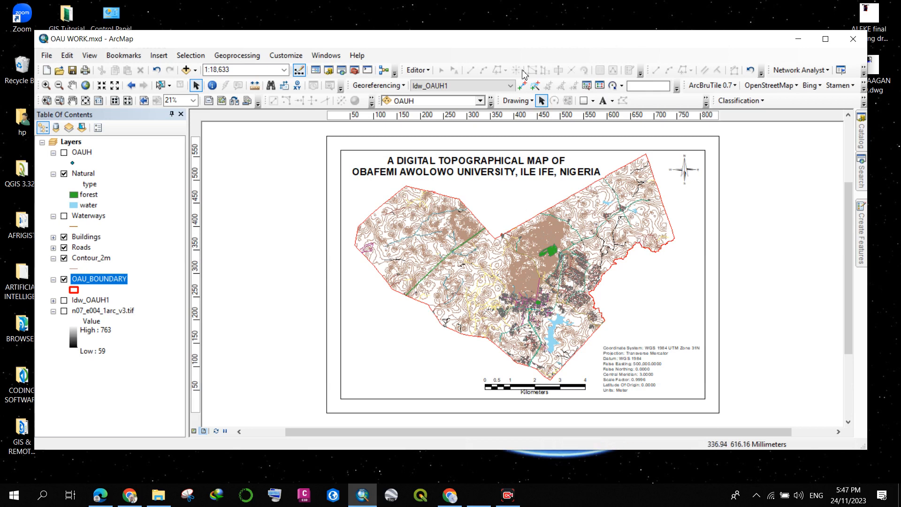
- Start a legend and order its items as OAU_BOUNDARY, Buildings, Roads, Natural, Contour_2m
click(164, 57)
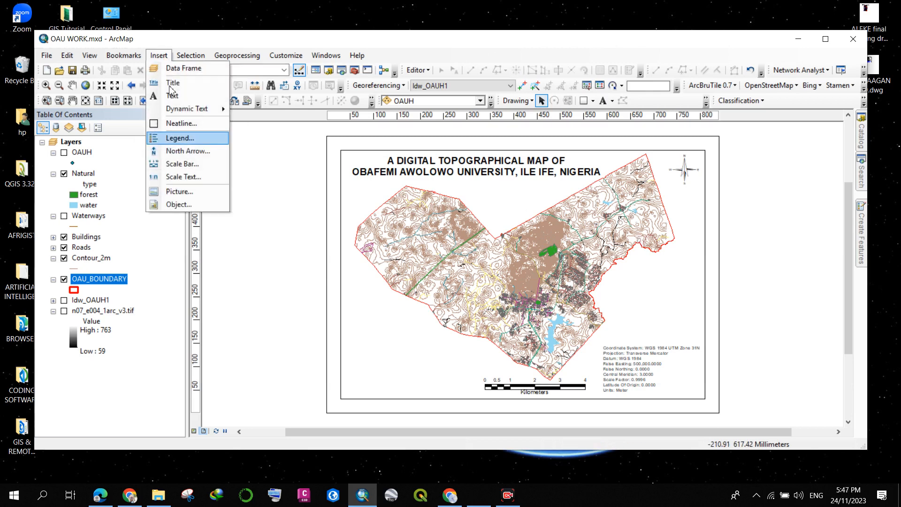
click(180, 138)
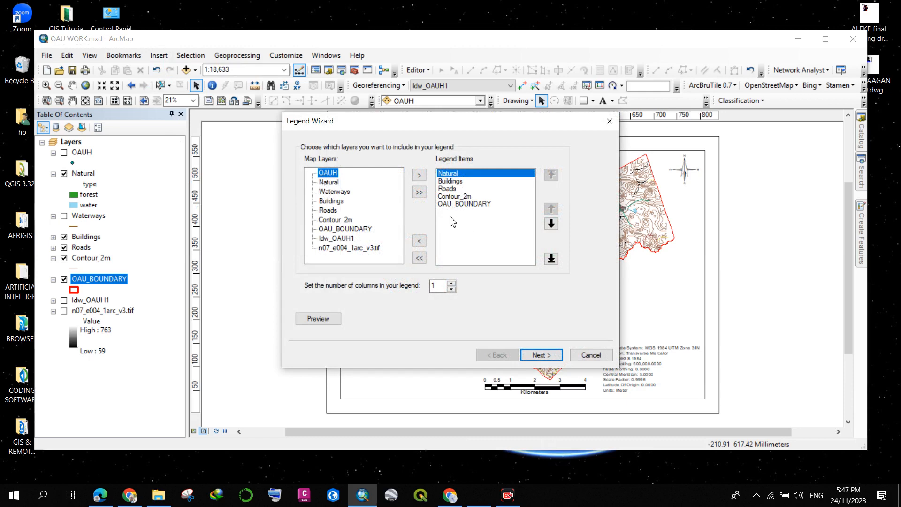
click(467, 204)
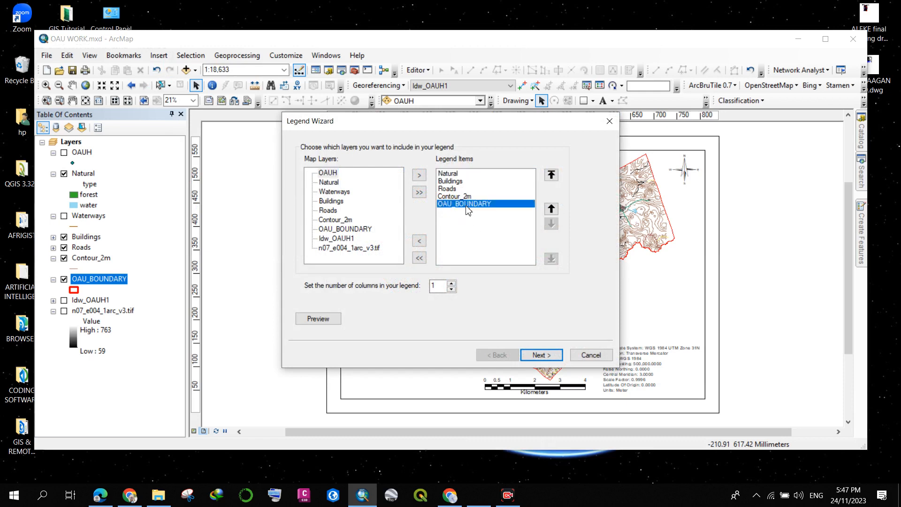
click(552, 178)
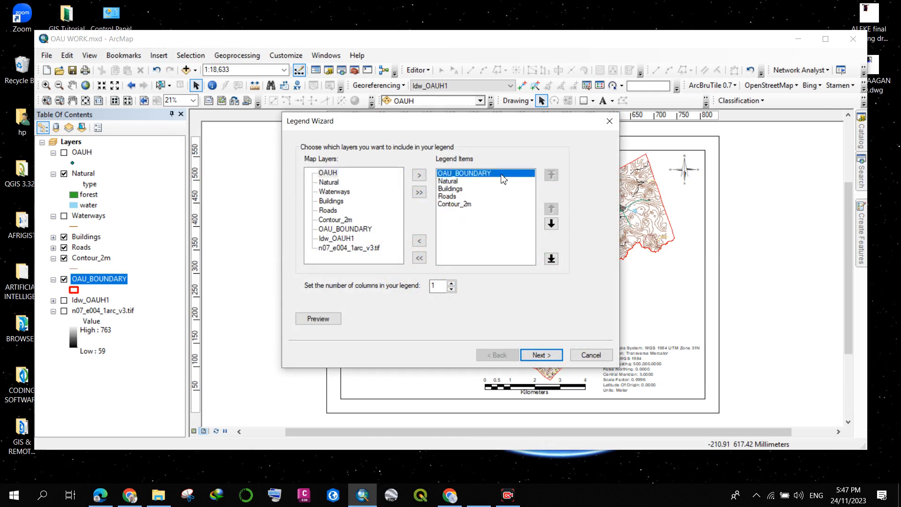
click(450, 188)
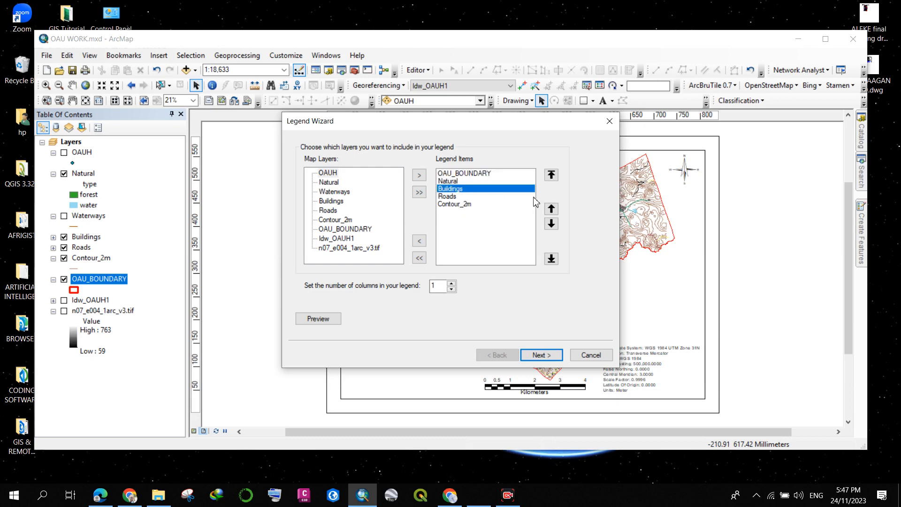
click(552, 208)
click(453, 196)
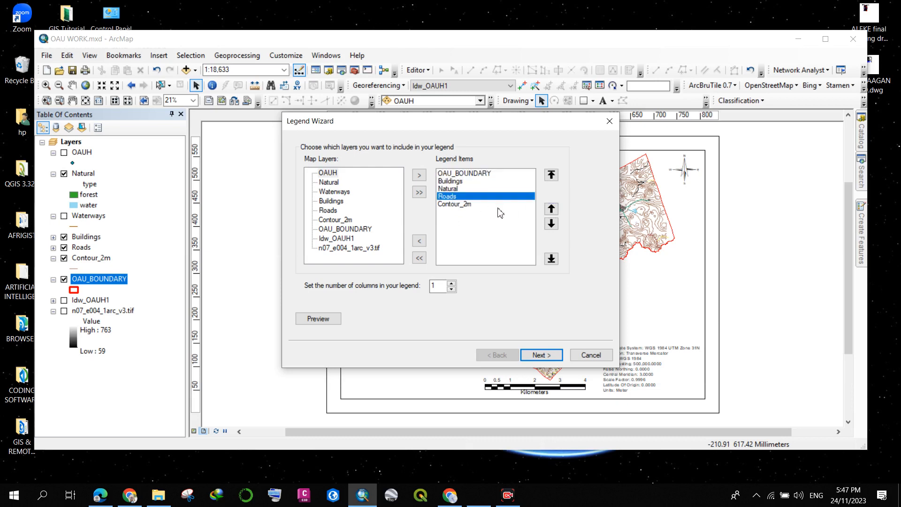
click(551, 208)
- Create the legend with the wizard's remaining default settings and place it outside the page, west of the map
click(540, 355)
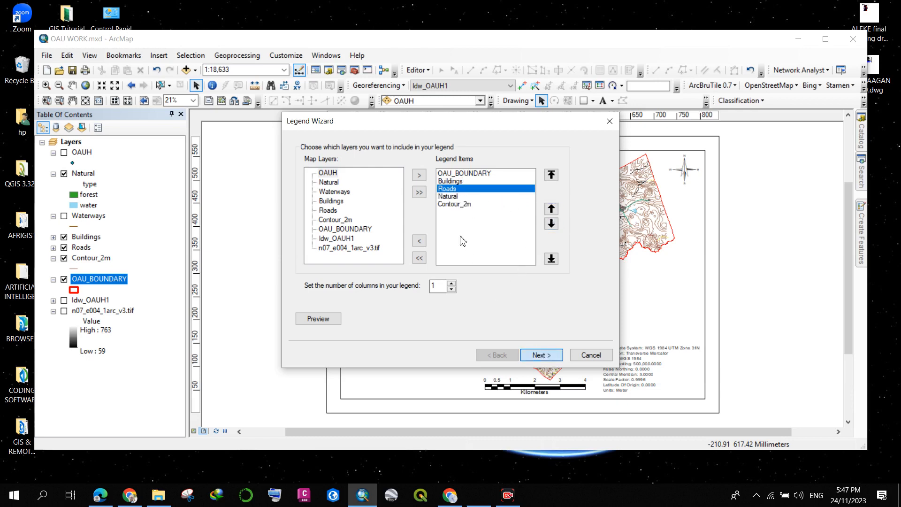
click(540, 355)
click(540, 355)
click(539, 355)
click(539, 355)
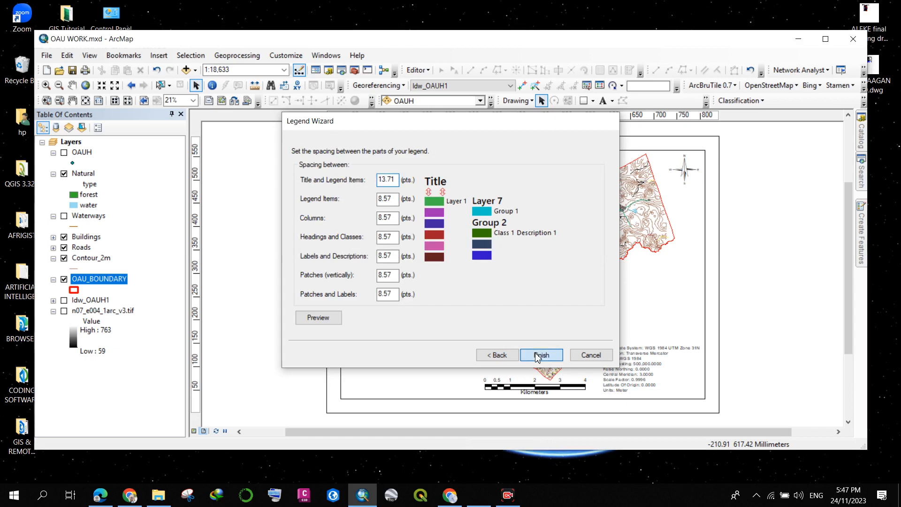
drag(469, 254, 298, 256)
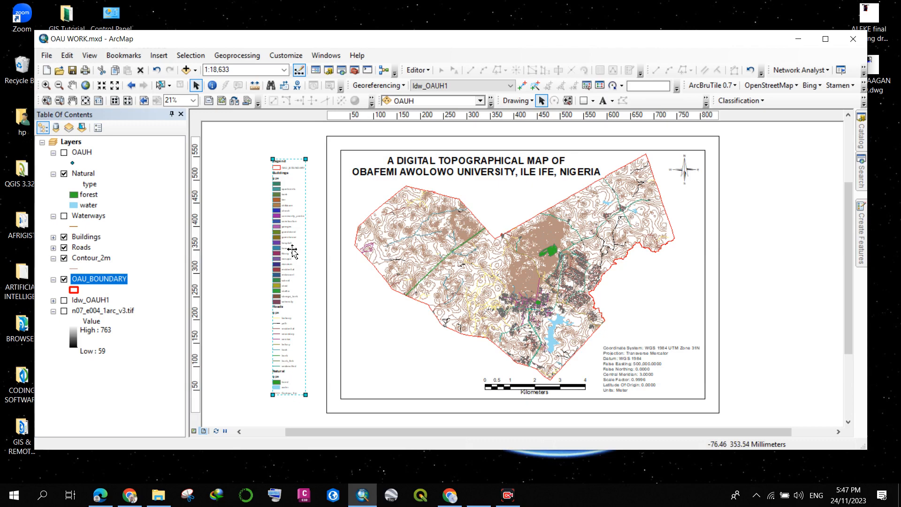
- Set the column count of the OAU_BOUNDARY legend item to 4 in the legend properties
right_click(292, 249)
click(318, 449)
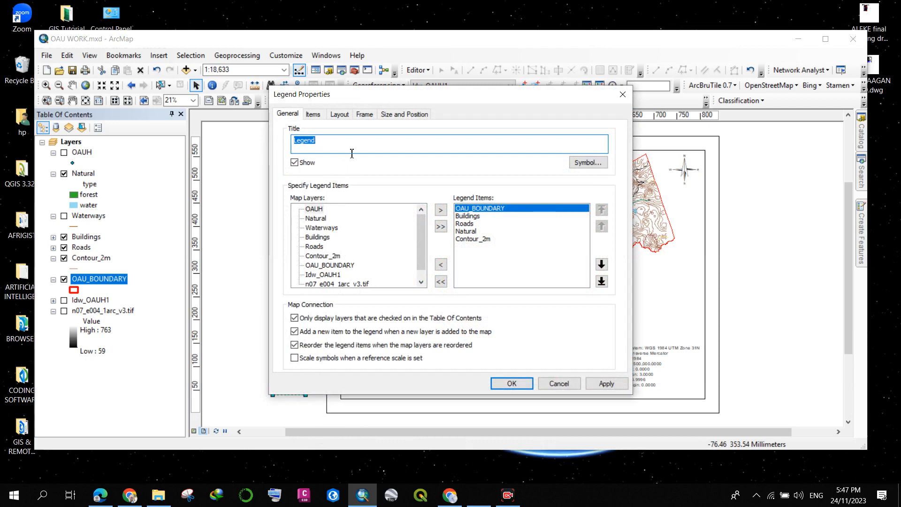
click(313, 115)
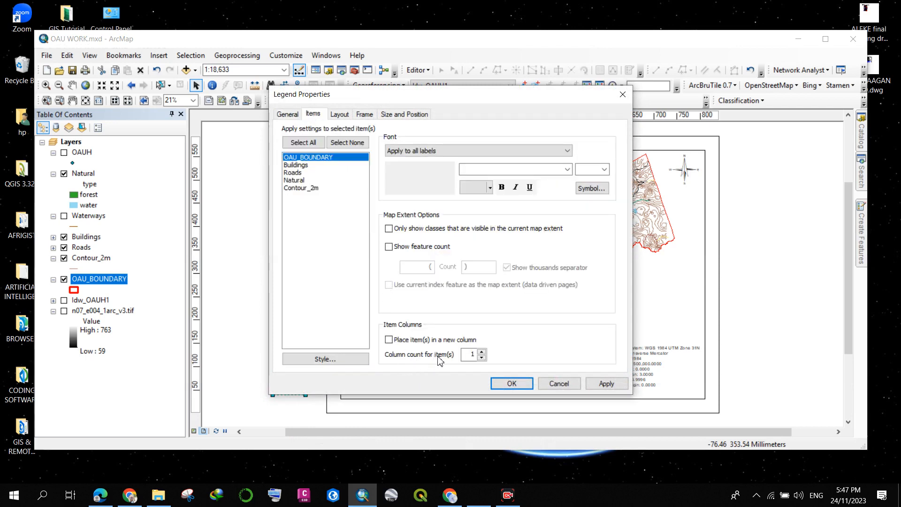
double_click(479, 355)
text(2)
click(605, 384)
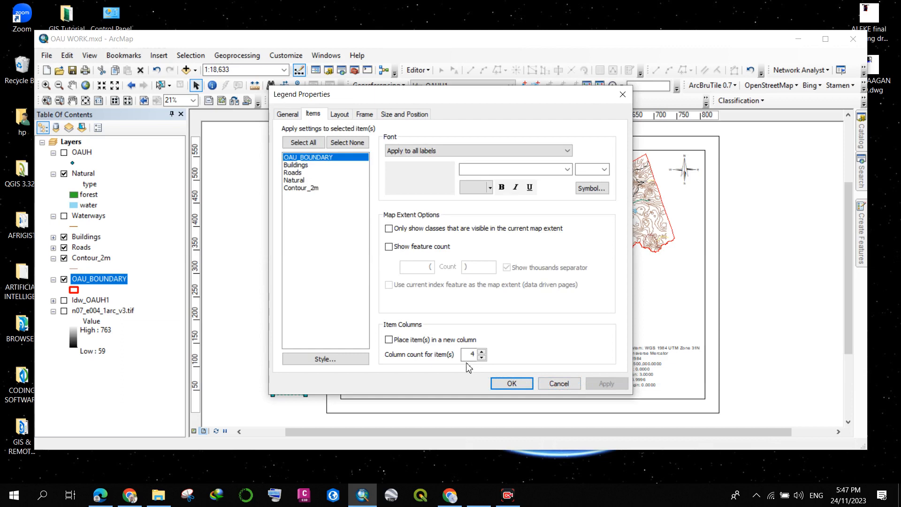
- Apply a column count of 4 to all legend items and close the legend properties
drag(494, 113, 518, 106)
click(386, 147)
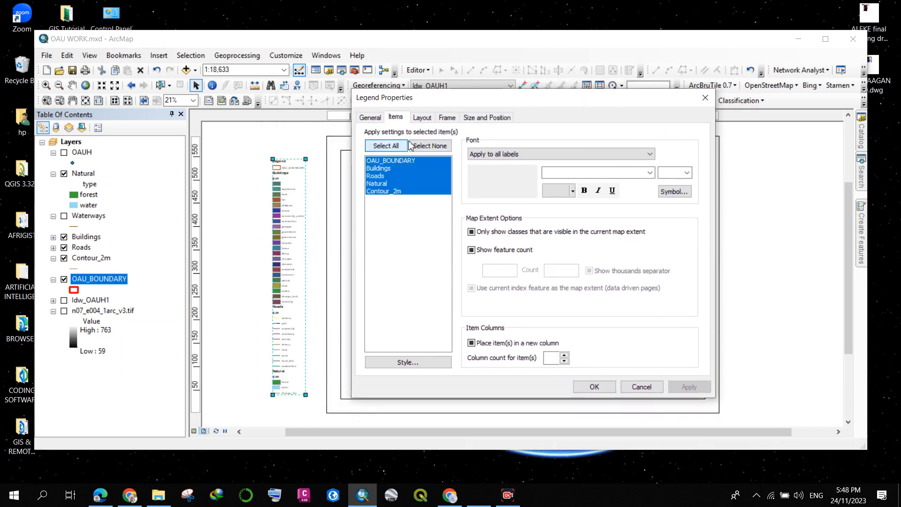
click(549, 359)
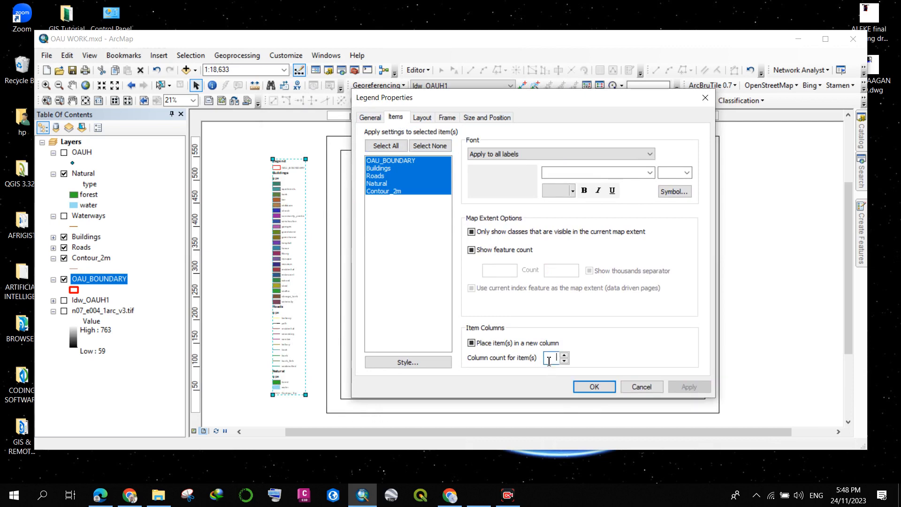
text(4)
click(688, 387)
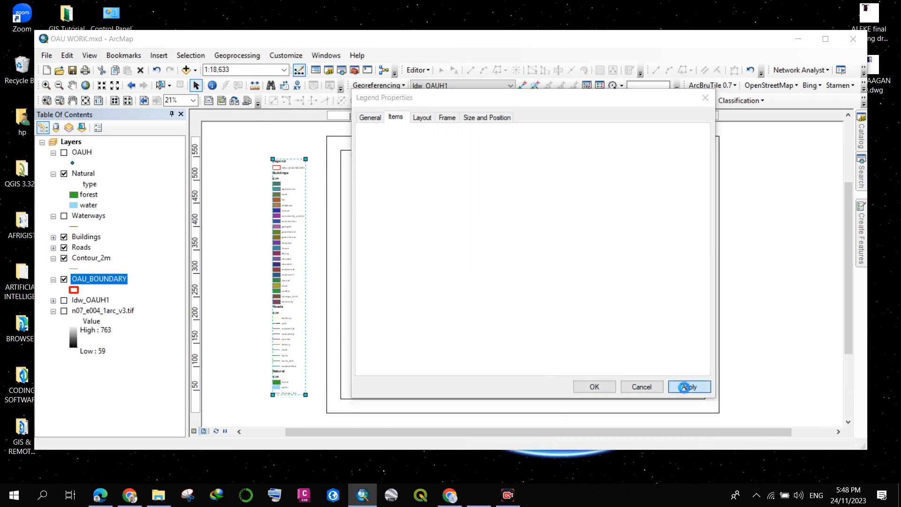
mouse_move(496, 106)
mouse_down()
mouse_move(660, 64)
mouse_move(624, 57)
mouse_move(533, 185)
mouse_move(505, 108)
mouse_up()
click(718, 100)
scroll(356, 313, down, 3)
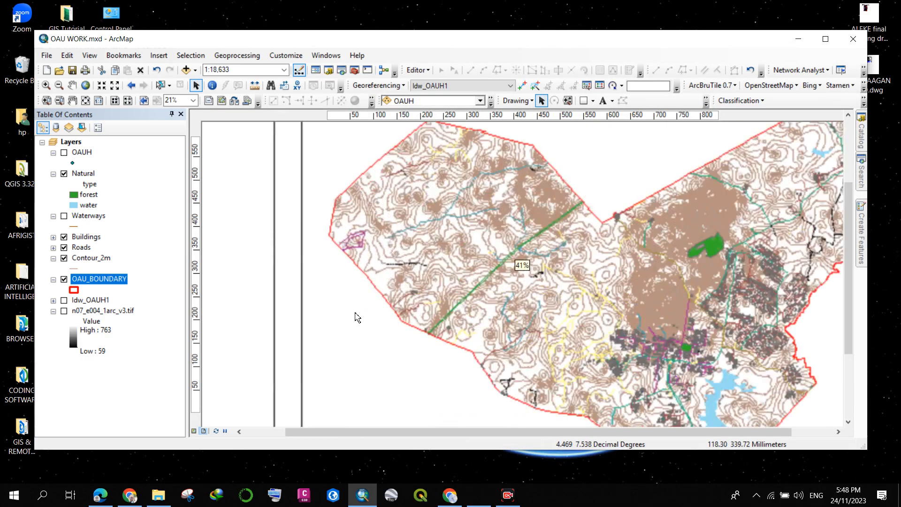
scroll(355, 278, up, 5)
scroll(342, 294, up, 3)
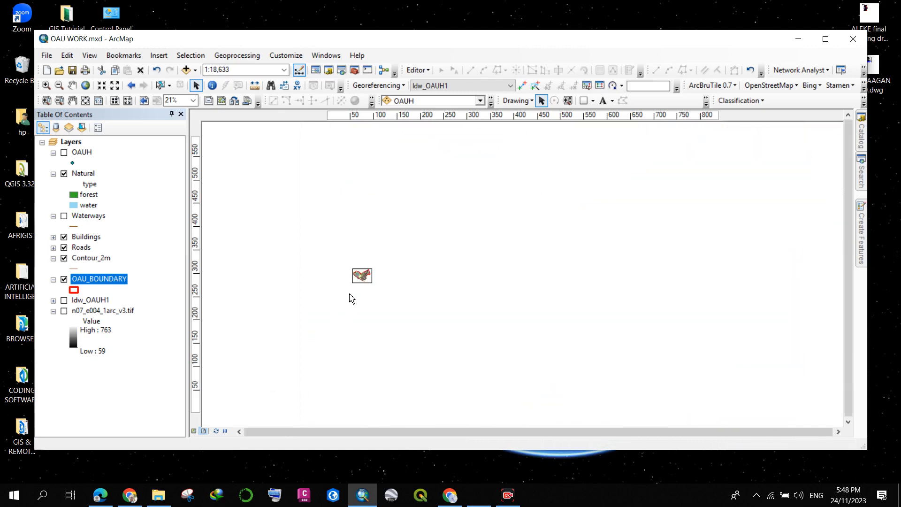
right_click(463, 257)
click(514, 28)
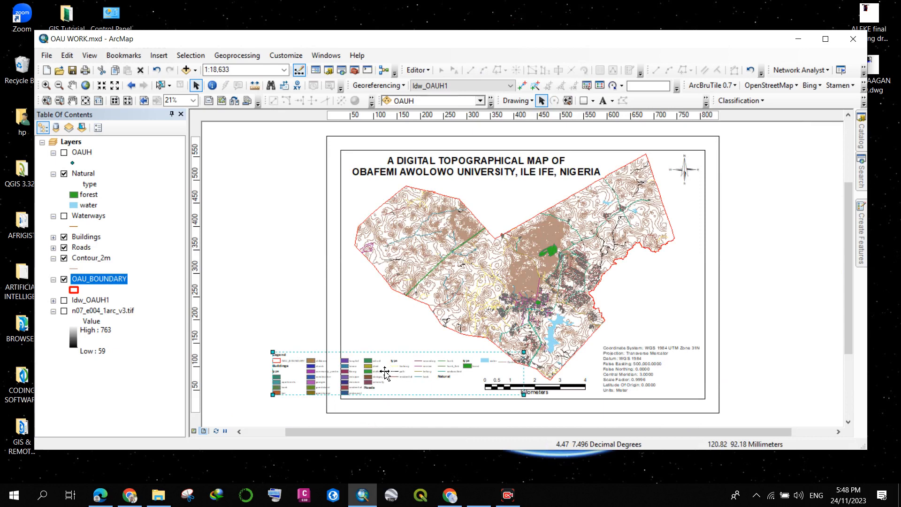
- Reopen the legend's item properties and set the column count of all items to 3
right_click(385, 372)
click(425, 364)
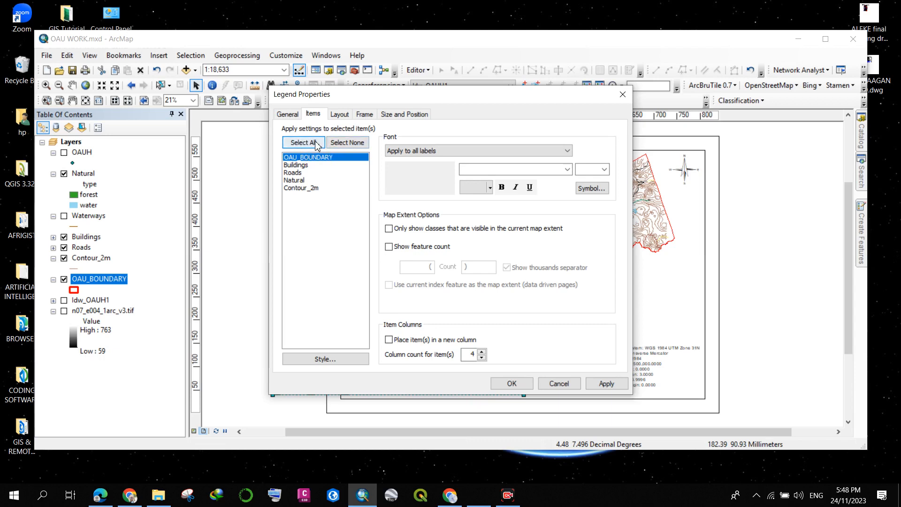
click(317, 146)
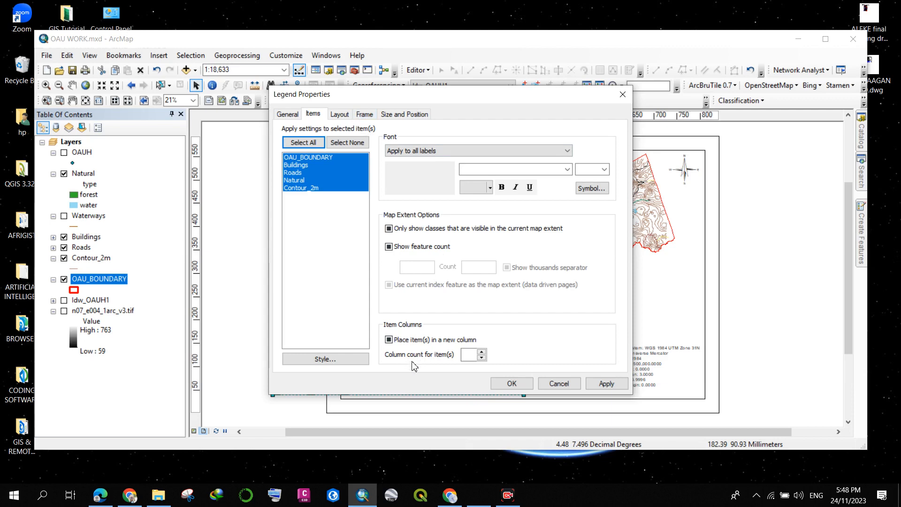
click(462, 356)
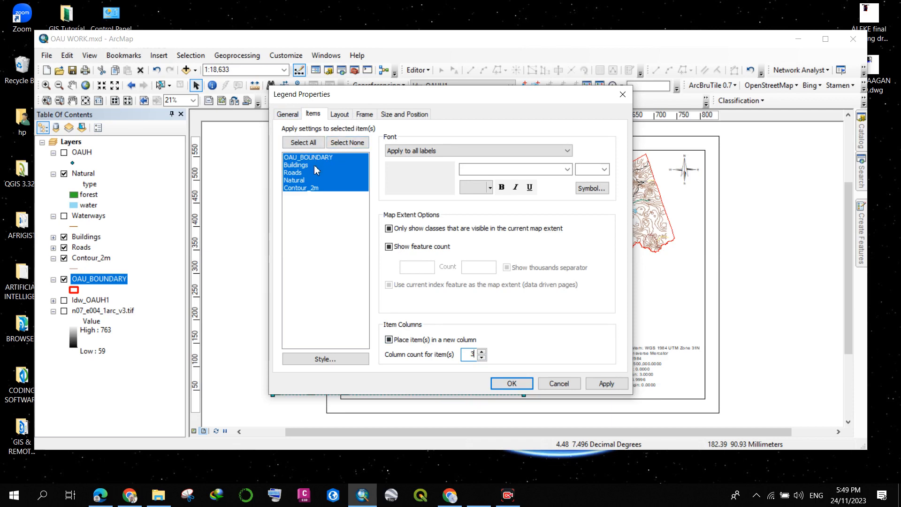
- Set the column count of only the Buildings legend item to 1 and apply it
click(318, 222)
drag(351, 100, 465, 104)
click(398, 168)
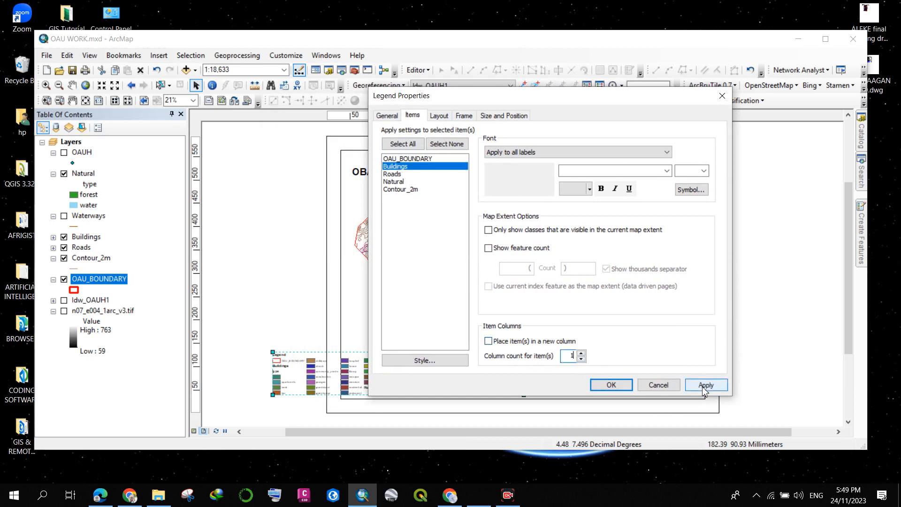
click(705, 386)
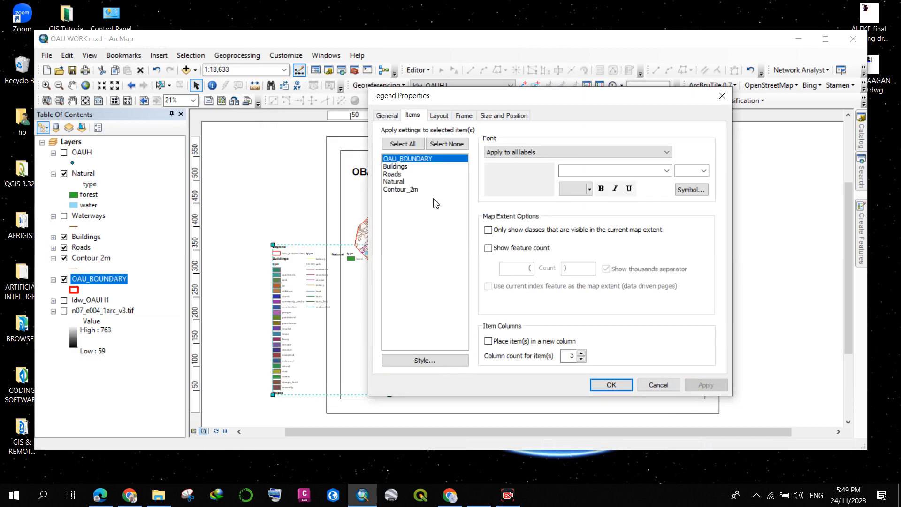
drag(452, 100, 538, 109)
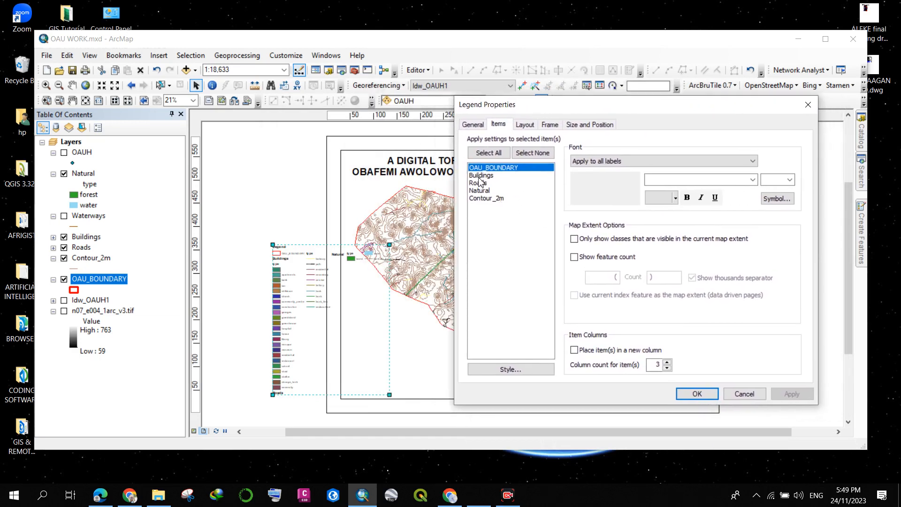
- Set the column count of the OAU_BOUNDARY legend item to 1 and apply it
drag(655, 364, 667, 361)
text(11)
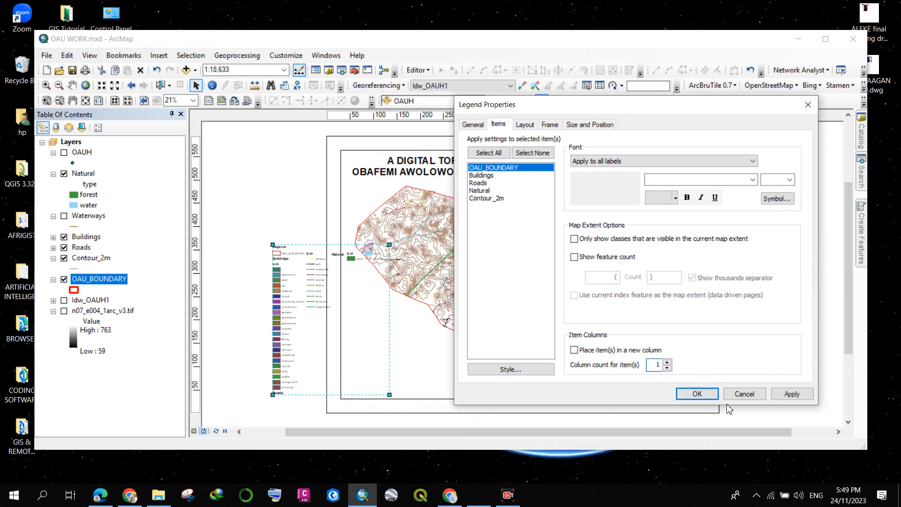
click(780, 397)
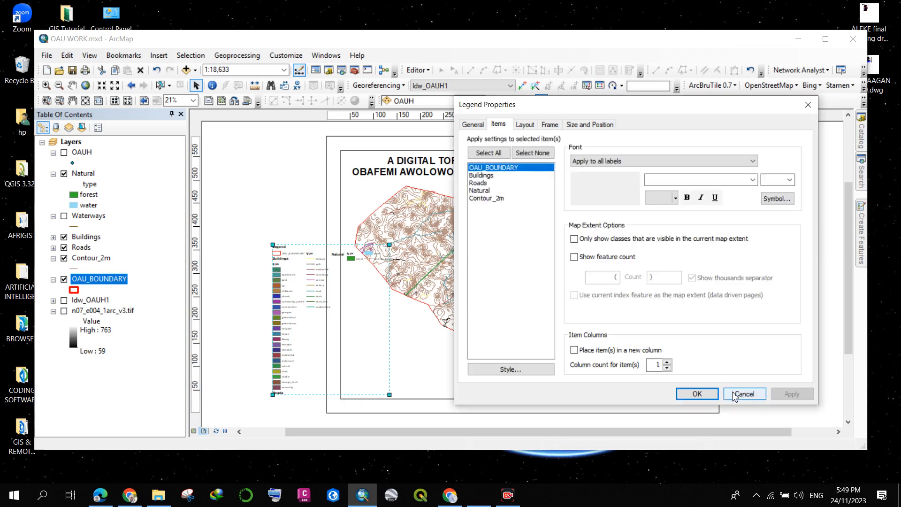
- Set the column counts of the Roads and Natural legend items to 1, applying each change
click(483, 182)
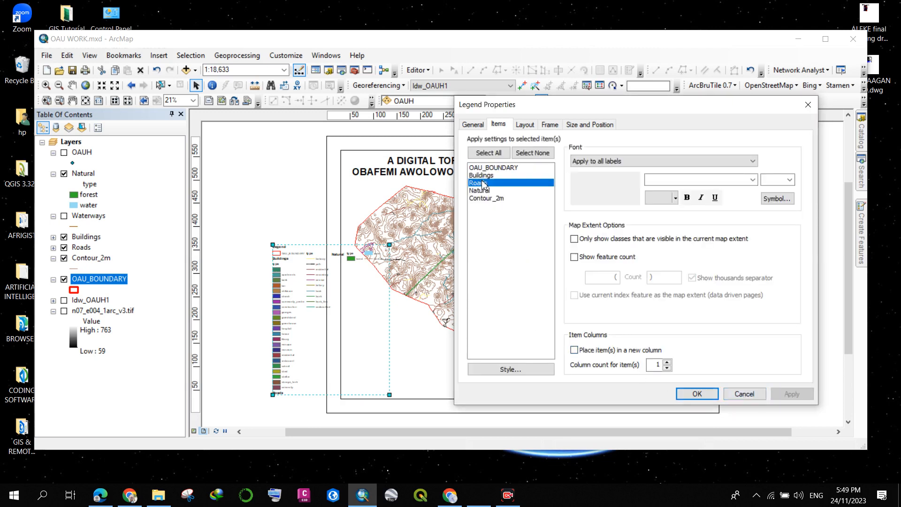
double_click(656, 365)
click(667, 362)
click(787, 394)
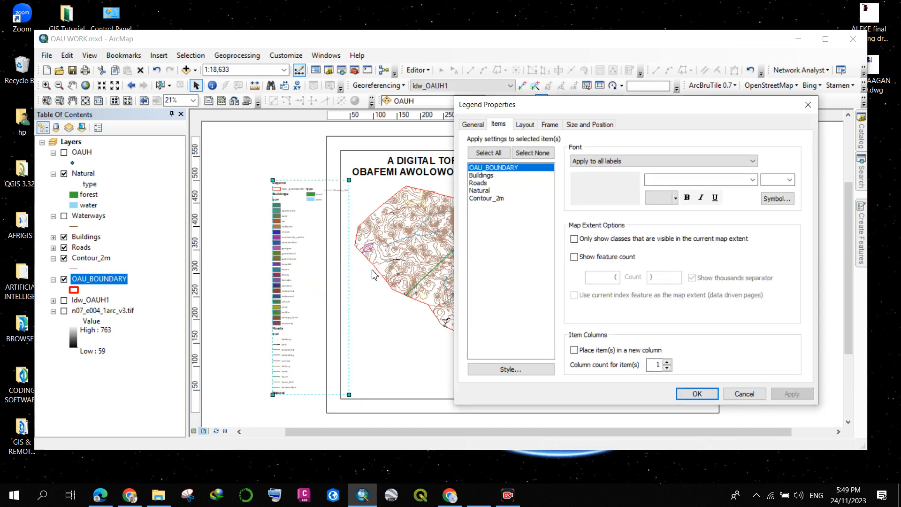
click(483, 193)
double_click(658, 365)
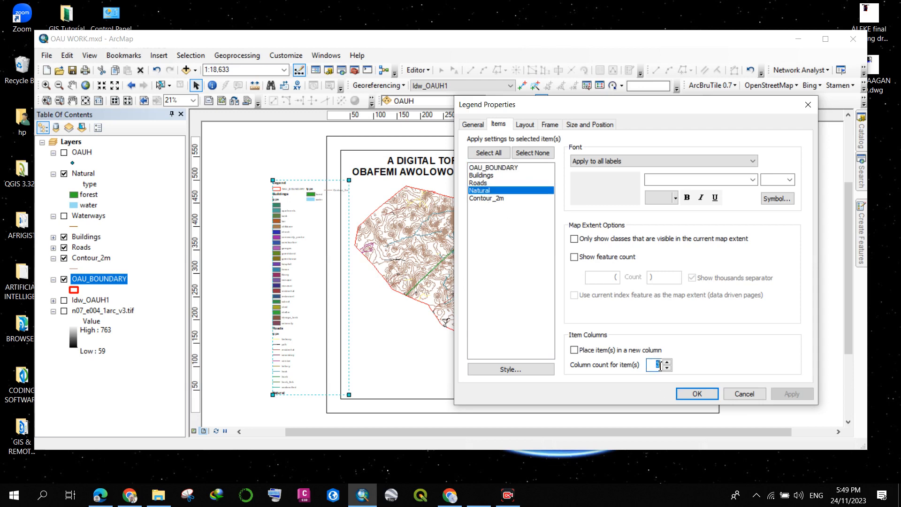
click(793, 394)
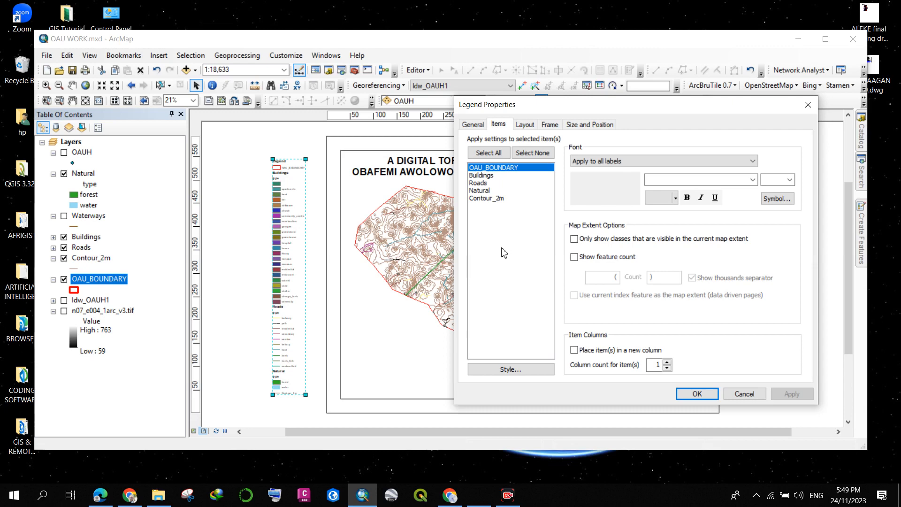
- Apply a column count of 3 to all legend items at once
click(489, 153)
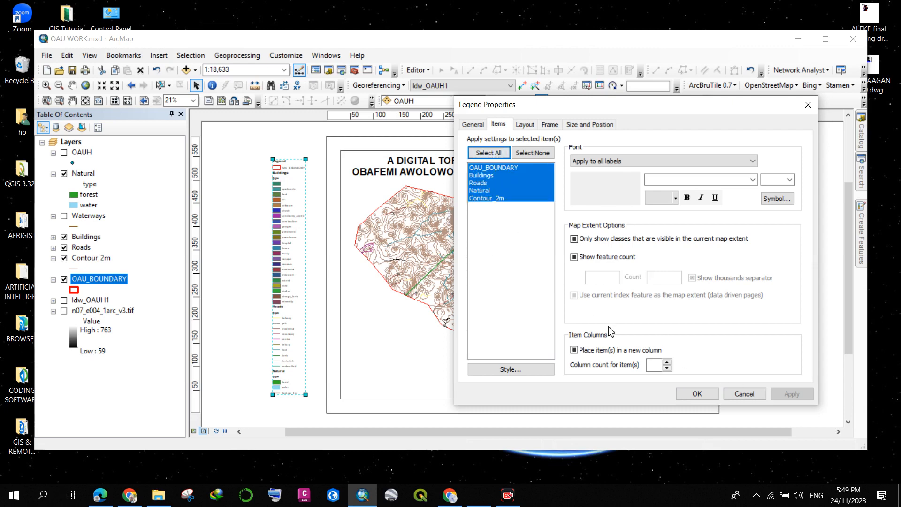
click(653, 369)
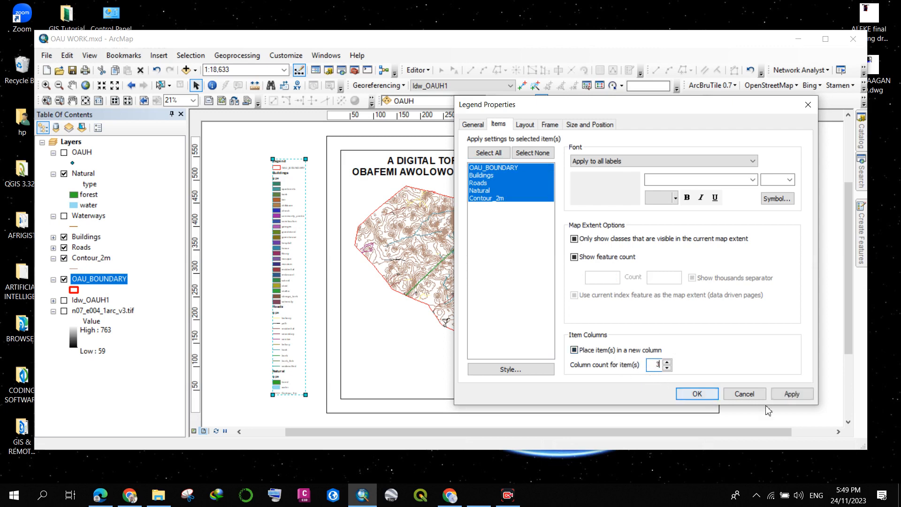
click(791, 394)
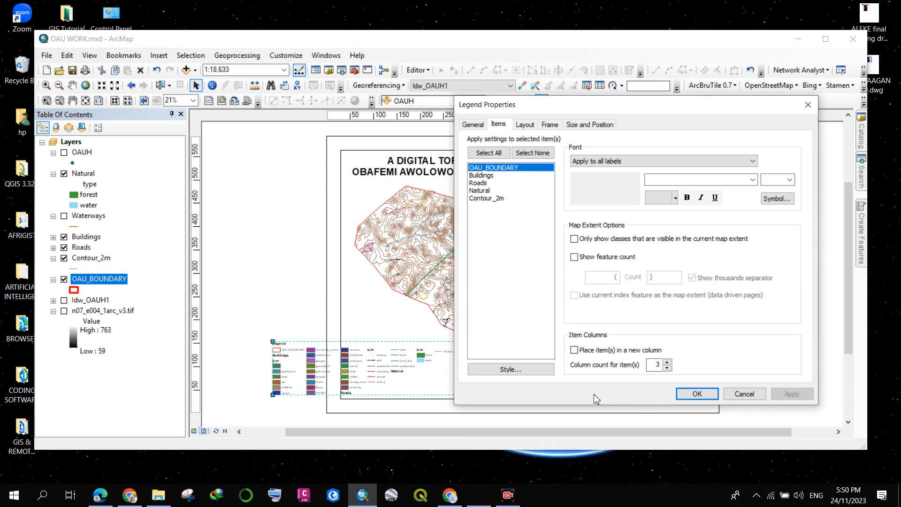
- Place the OAU_BOUNDARY legend item in a new column and apply a column count of 6 to it
click(574, 350)
click(779, 395)
click(667, 362)
click(667, 362)
click(667, 362)
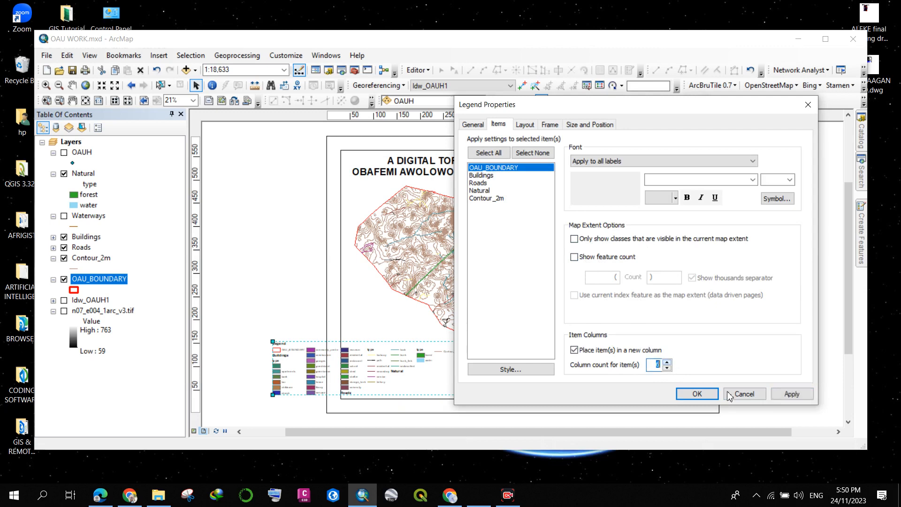
click(789, 394)
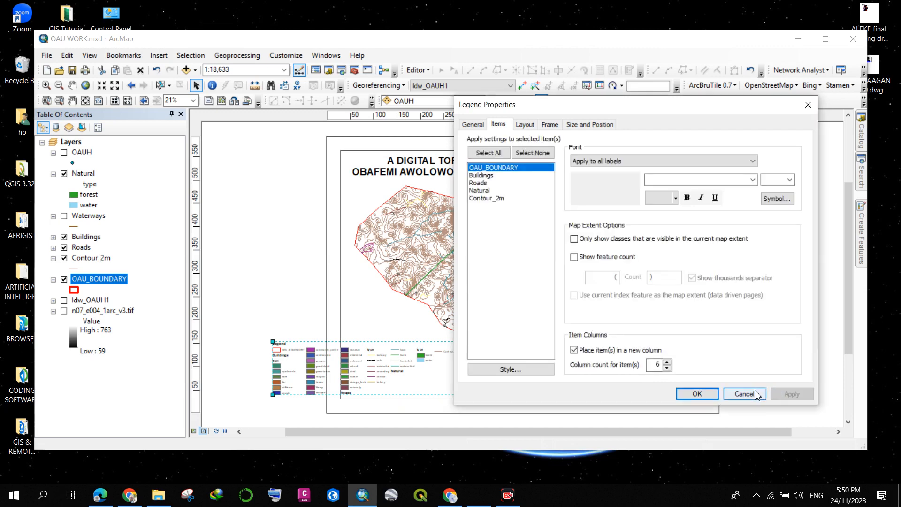
- Reduce the OAU_BOUNDARY item's column count to 2, apply it and accept the legend properties
click(667, 368)
click(667, 368)
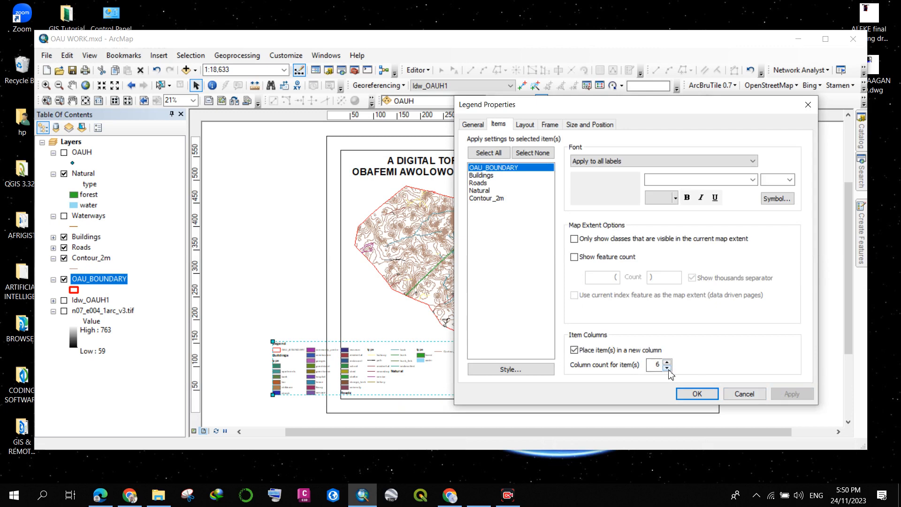
click(667, 368)
click(792, 394)
drag(639, 114, 600, 117)
click(659, 397)
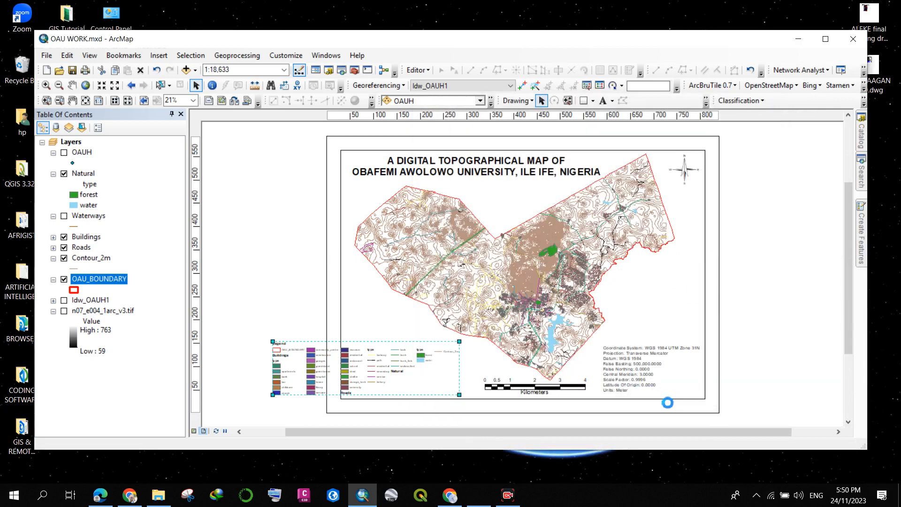
- Enlarge the legend slightly and move it into the lower-left corner of the map frame, below the mapped area
scroll(305, 389, down, 2)
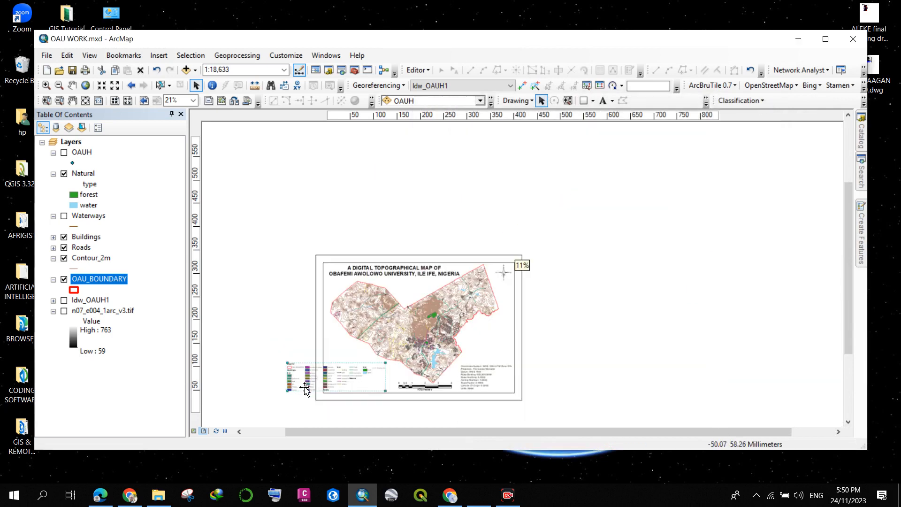
scroll(306, 408, up, 2)
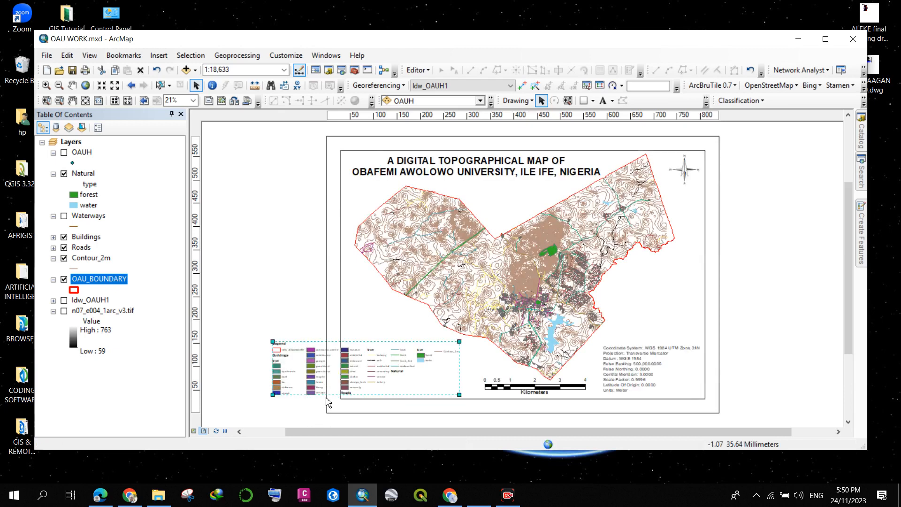
drag(274, 343, 255, 308)
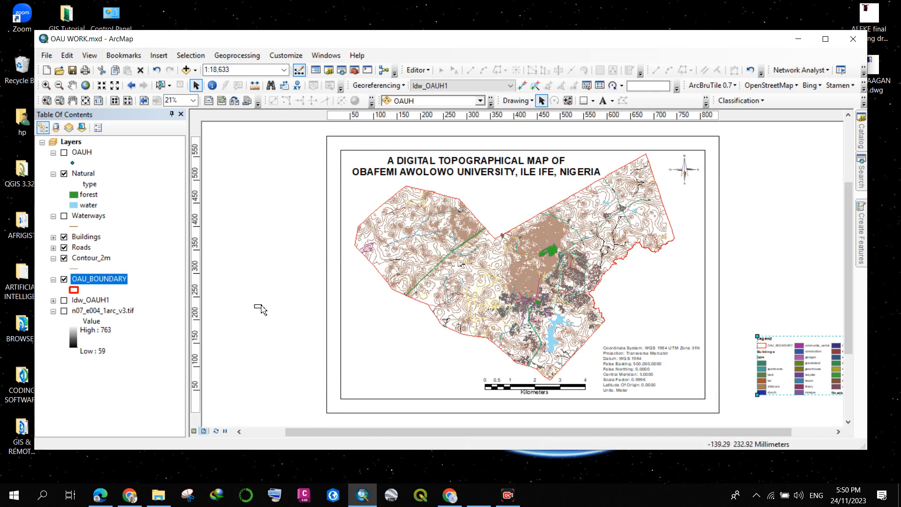
scroll(281, 324, up, 2)
scroll(388, 334, down, 4)
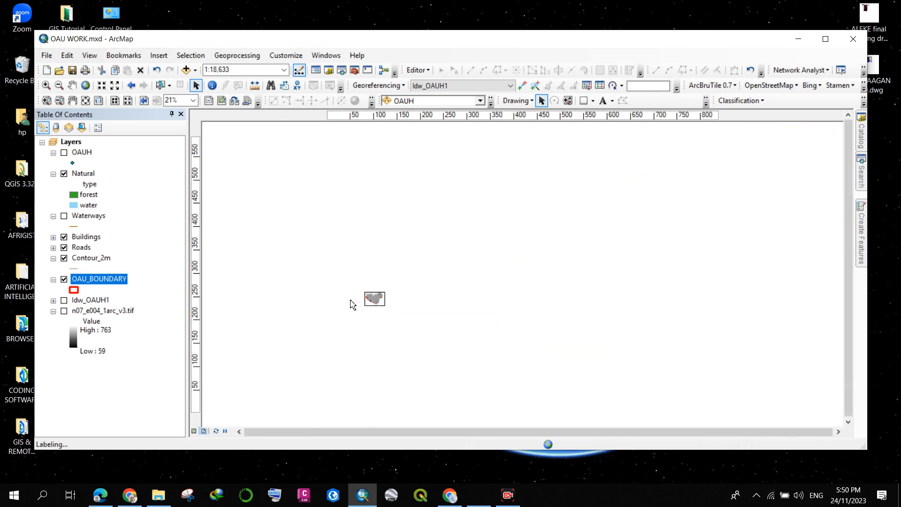
scroll(359, 307, down, 3)
right_click(353, 272)
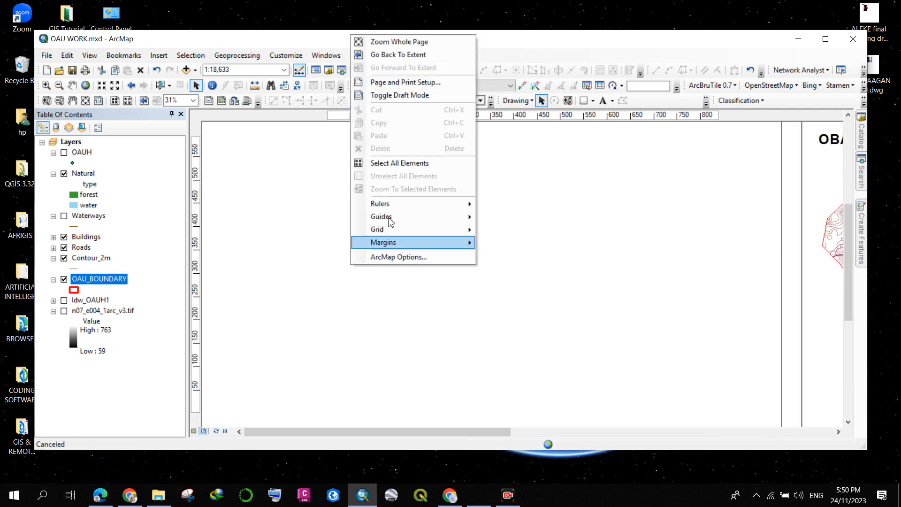
click(413, 41)
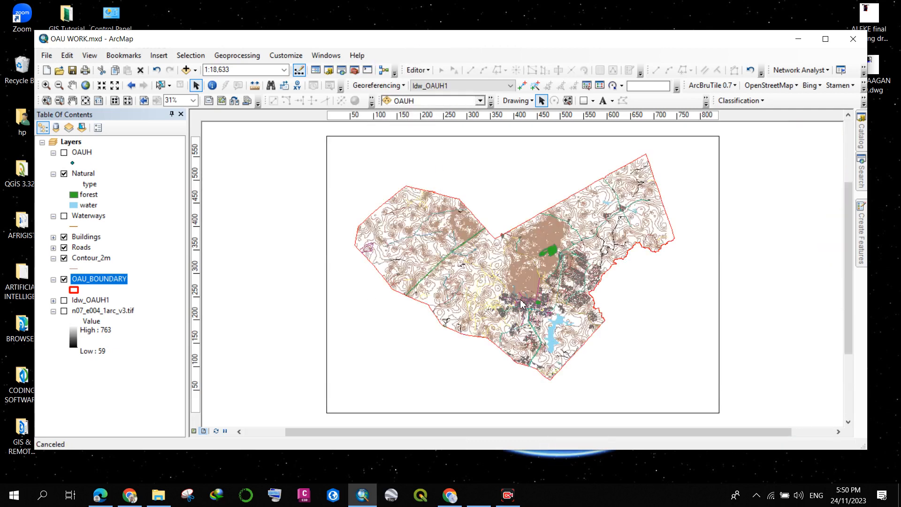
drag(771, 374, 395, 371)
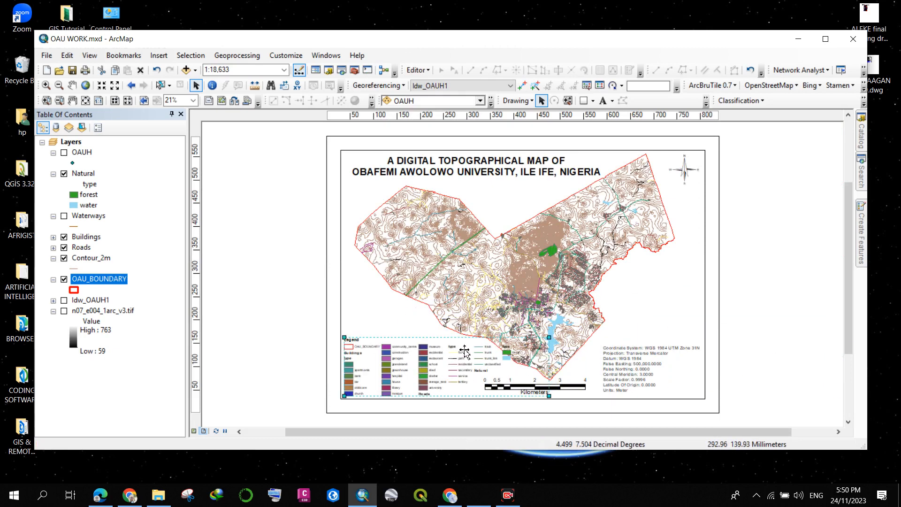
- Reopen the legend properties, set the OAU_BOUNDARY item's column count to 3 and accept the change
right_click(429, 355)
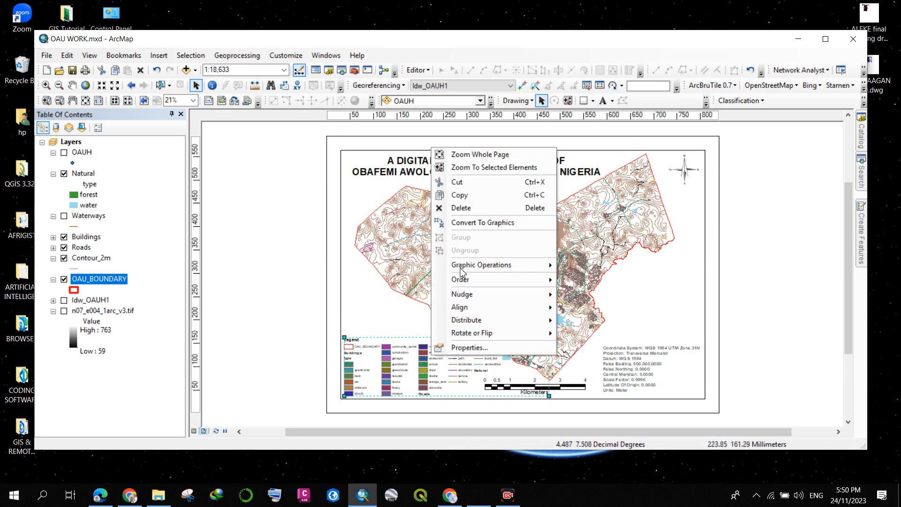
click(469, 348)
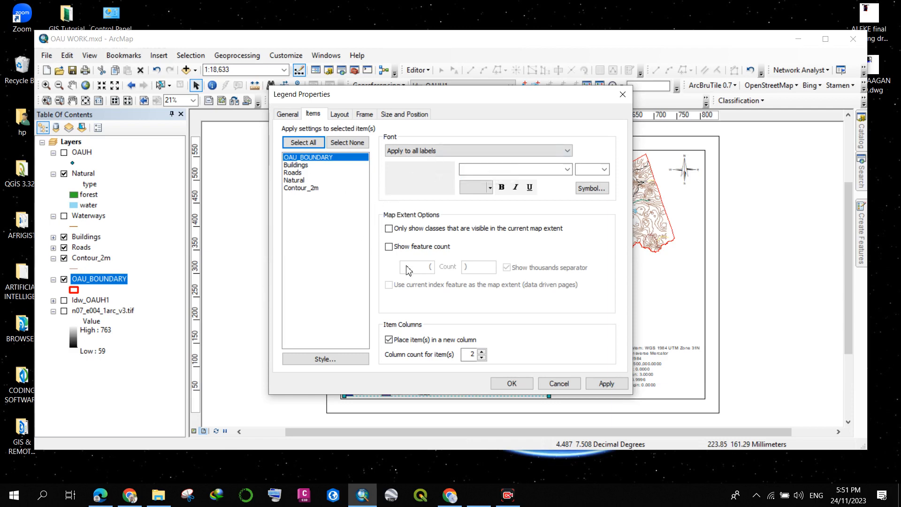
double_click(476, 356)
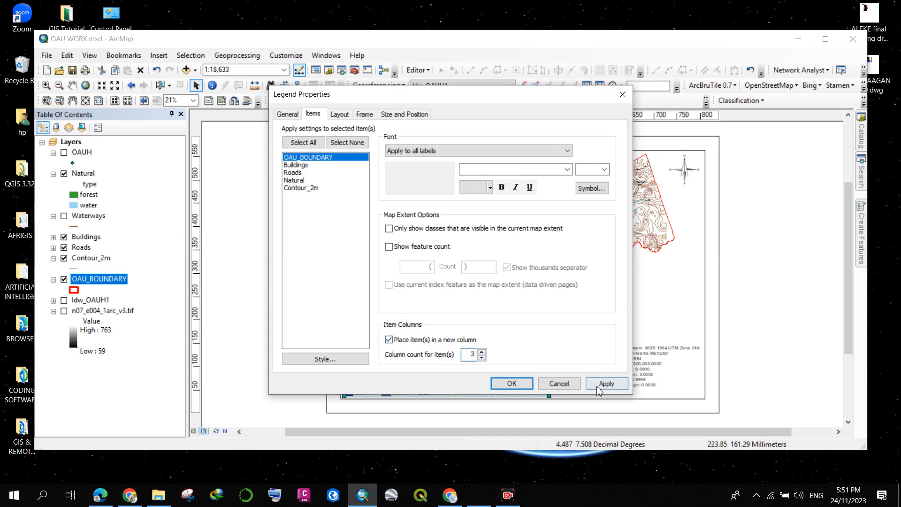
click(606, 383)
click(512, 383)
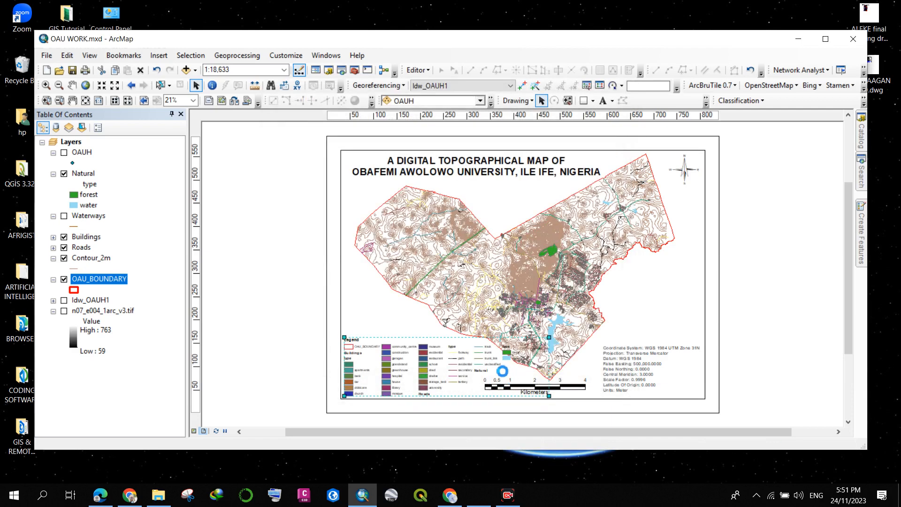
- Review the column settings of all legend items in the legend properties without entering a new count
double_click(452, 363)
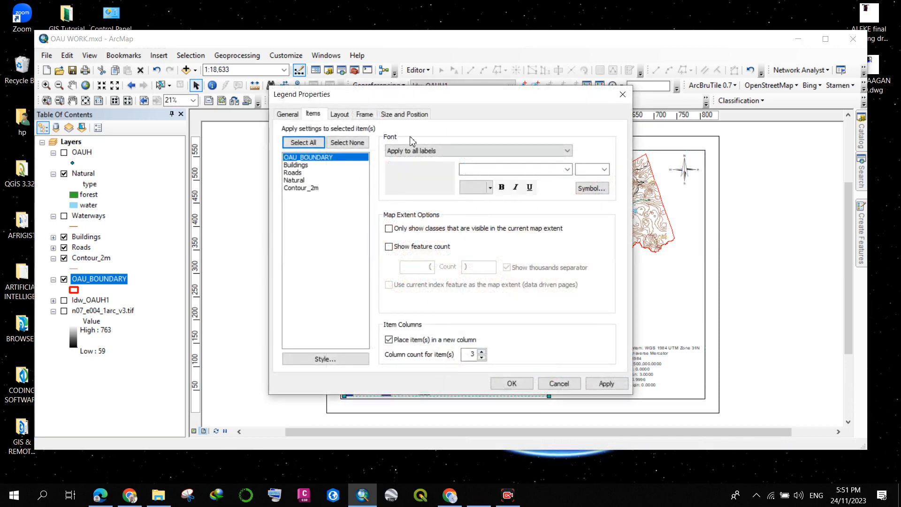
click(625, 94)
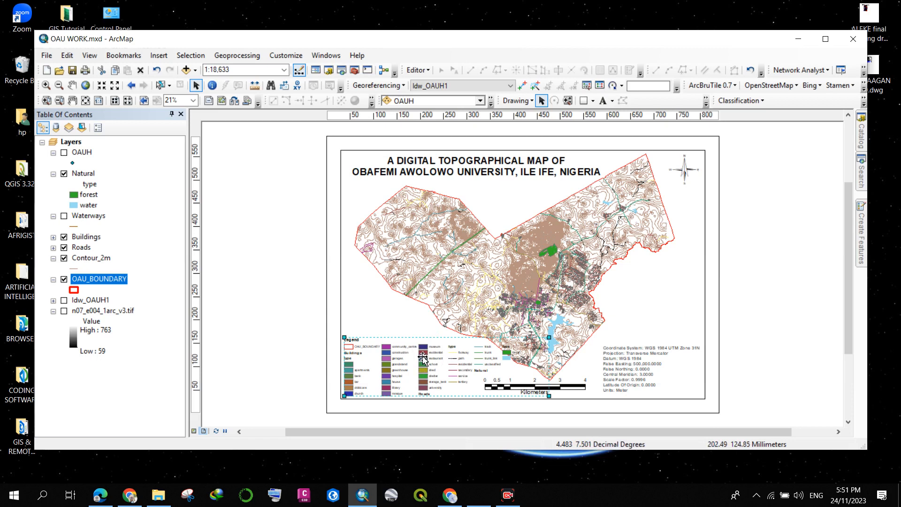
right_click(423, 358)
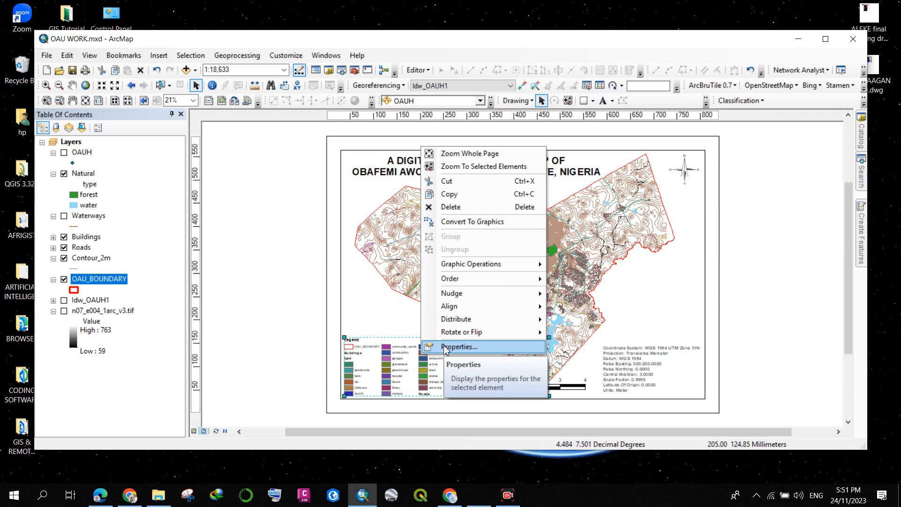
click(445, 348)
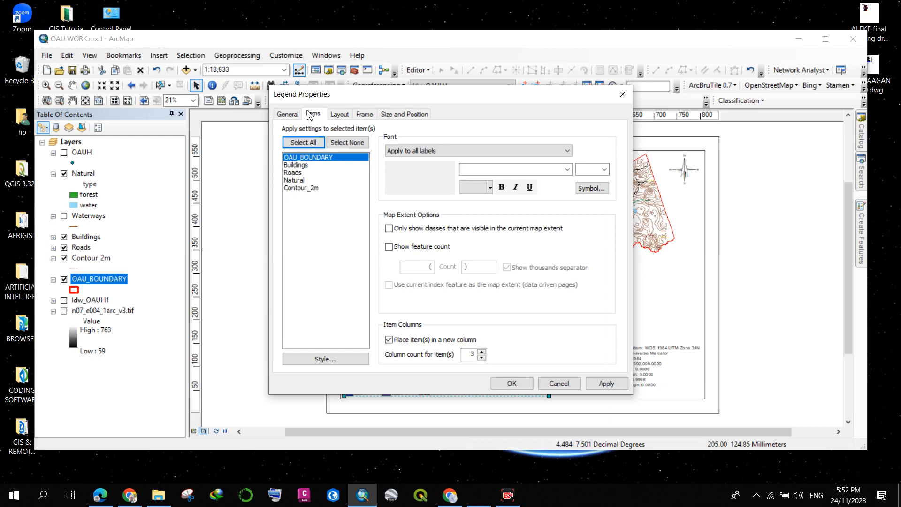
click(305, 143)
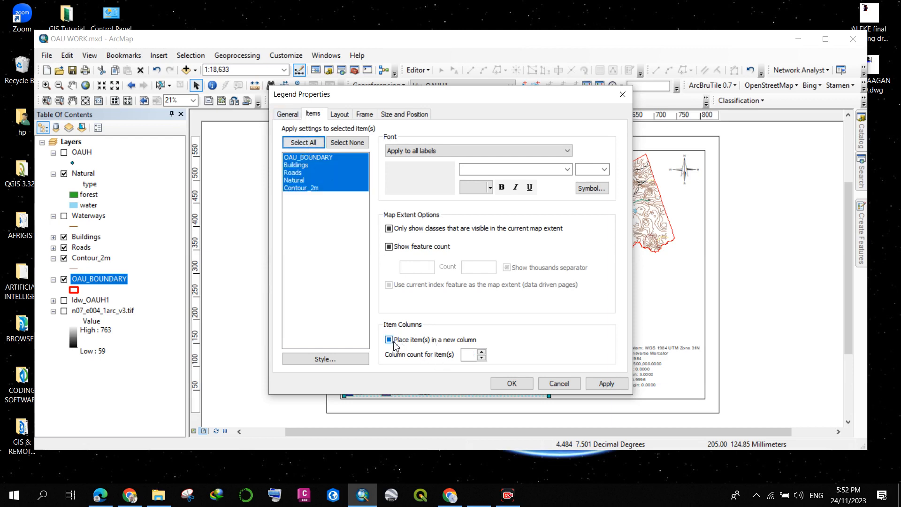
click(477, 358)
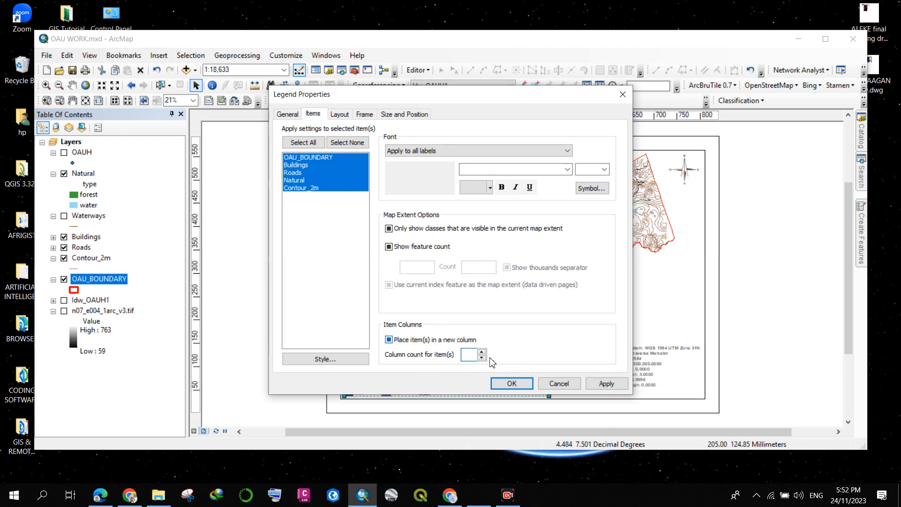
click(511, 383)
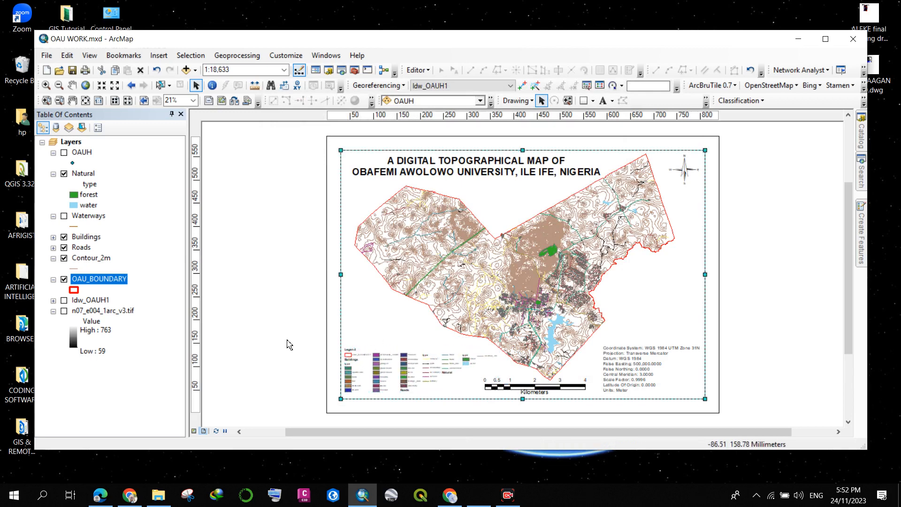
- Check the legend's columns up close and undo the last layout change
scroll(388, 389, down, 1)
scroll(388, 392, up, 3)
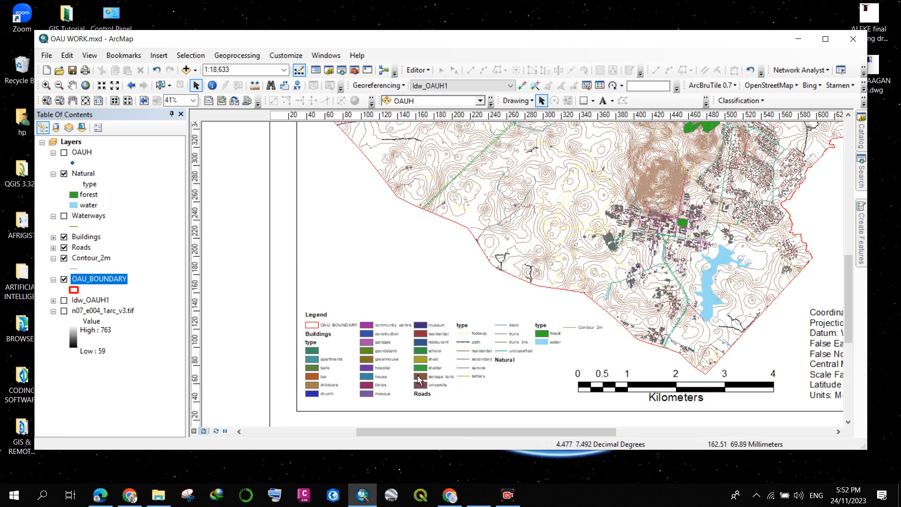
scroll(384, 358, up, 1)
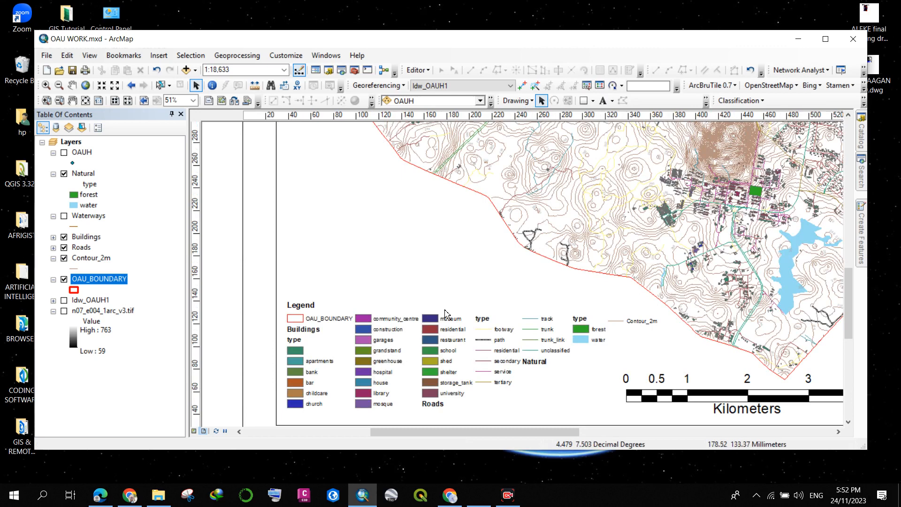
scroll(443, 317, down, 1)
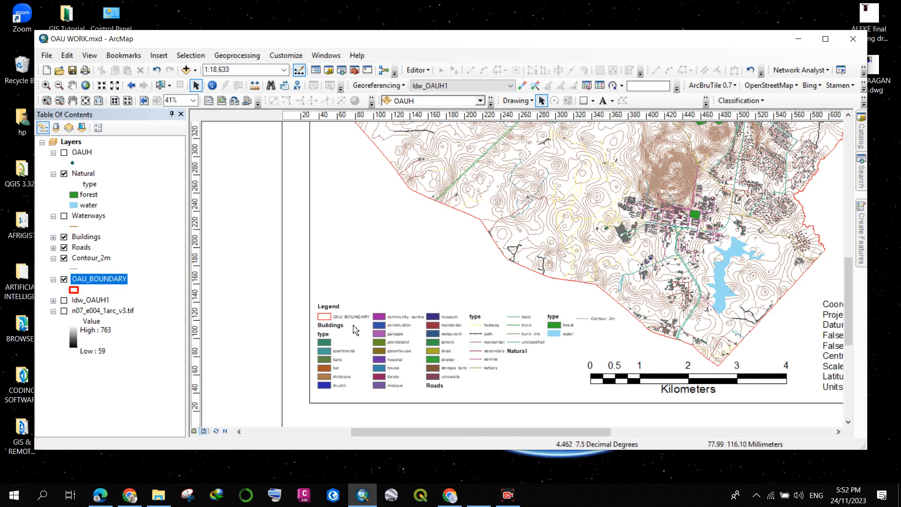
key(ctrl+z)
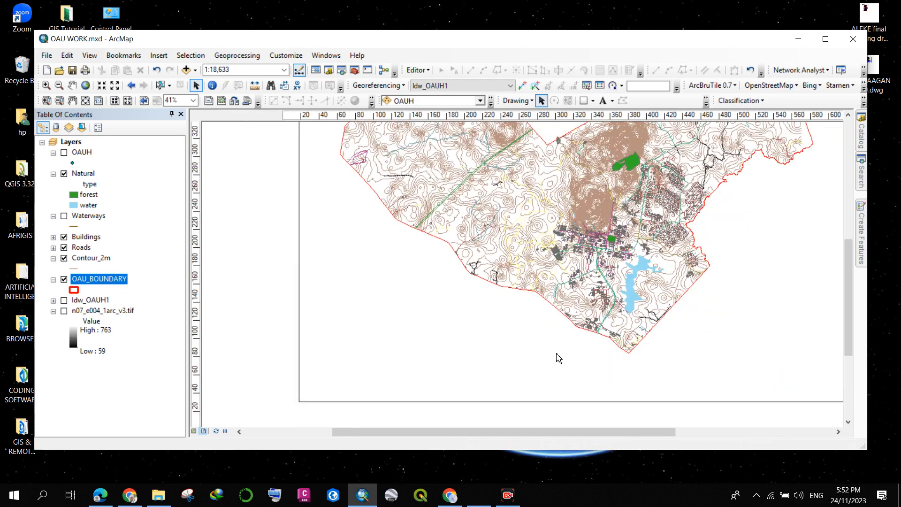
- Move the scale bar slightly down and reduce its height so it sits clear of the boundary's southern tip
click(598, 371)
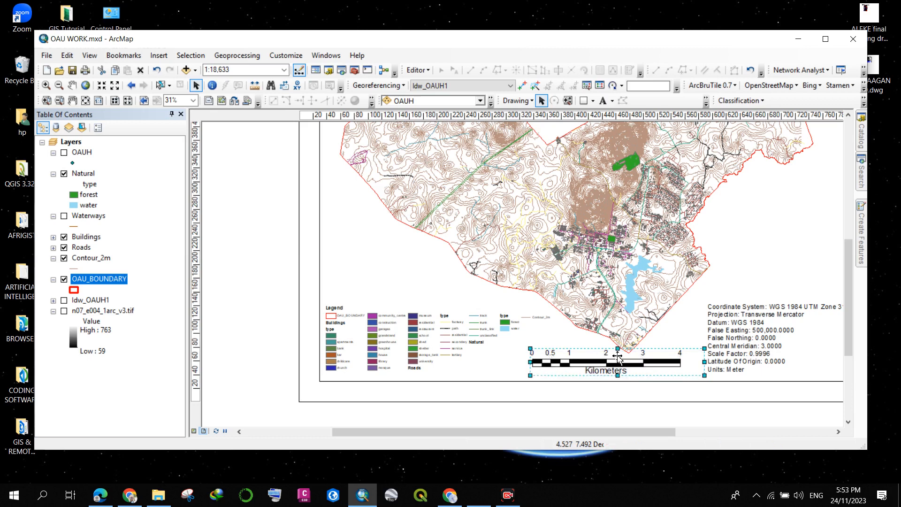
drag(618, 357, 617, 360)
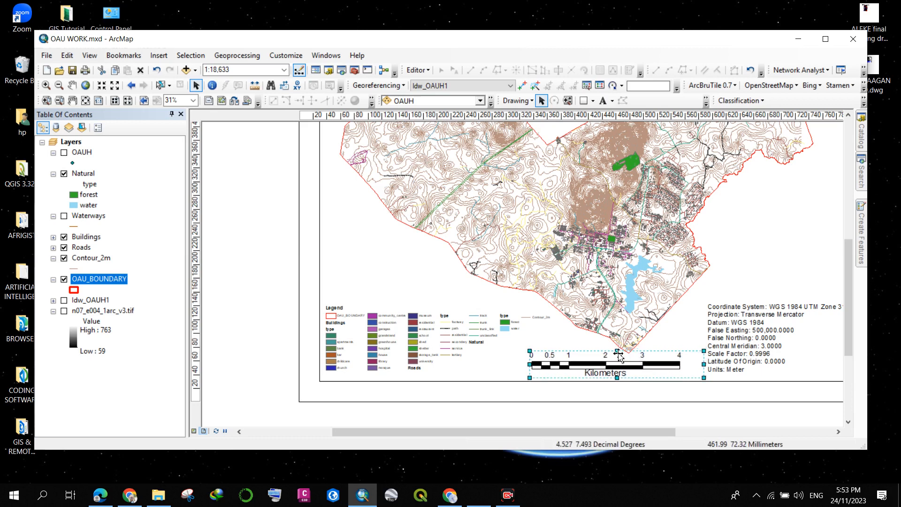
drag(618, 351, 617, 355)
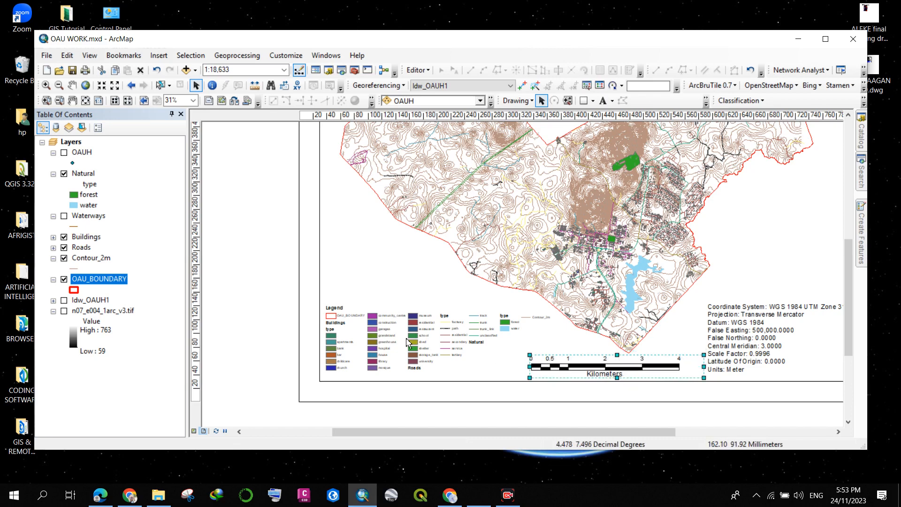
- Select the map data frame on the full layout page and open the grid settings in its properties
scroll(384, 338, up, 3)
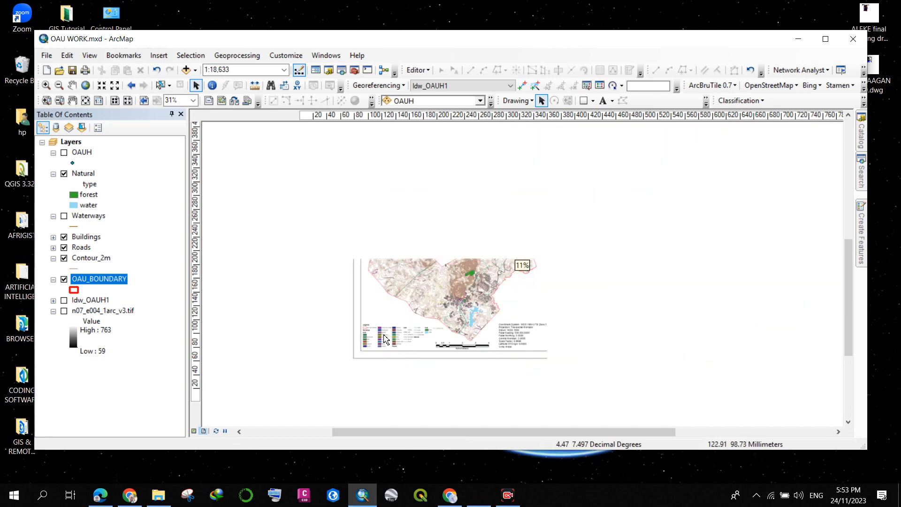
scroll(384, 336, up, 1)
scroll(378, 333, down, 3)
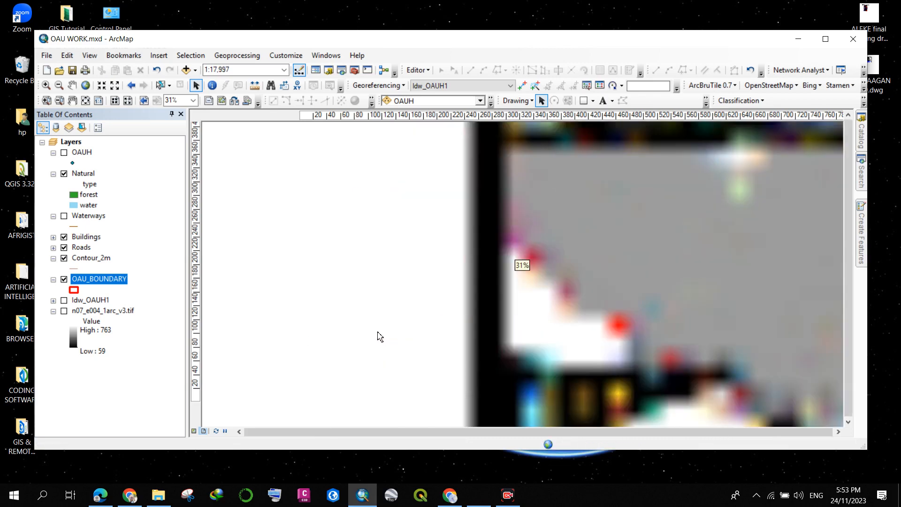
scroll(380, 337, up, 3)
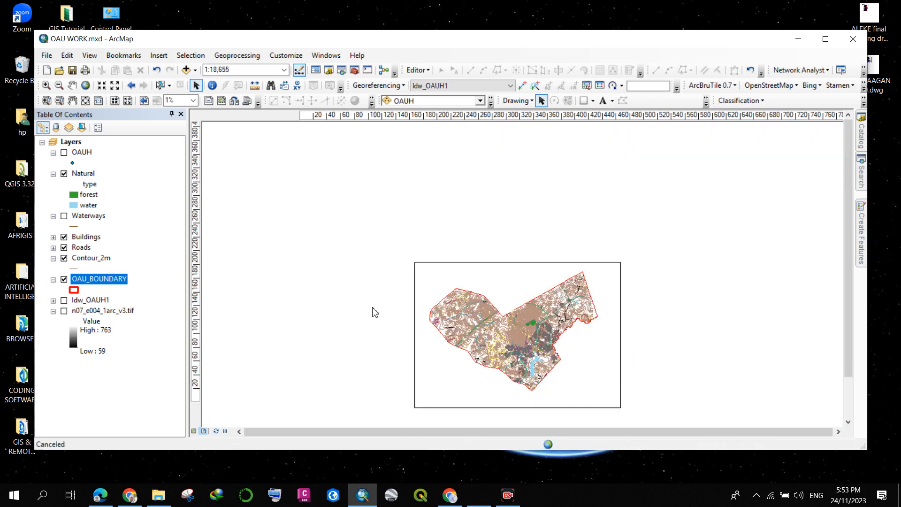
right_click(375, 313)
click(395, 81)
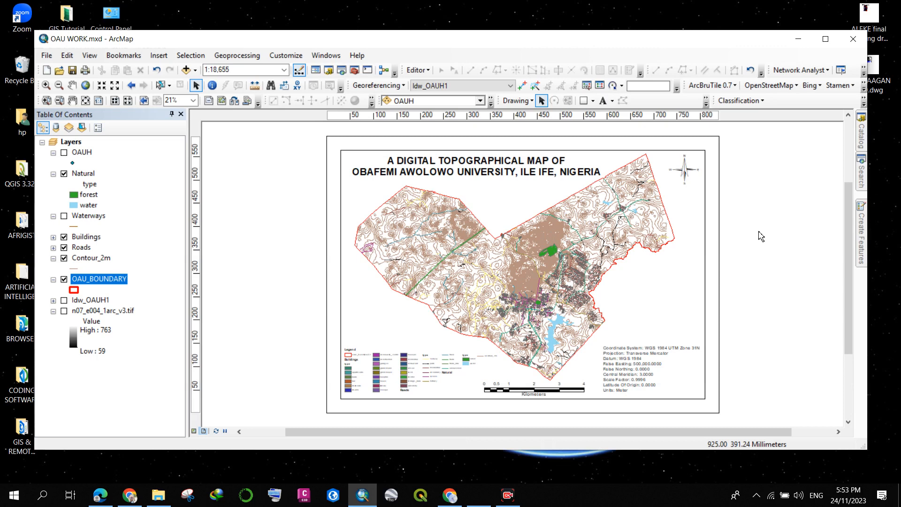
click(686, 212)
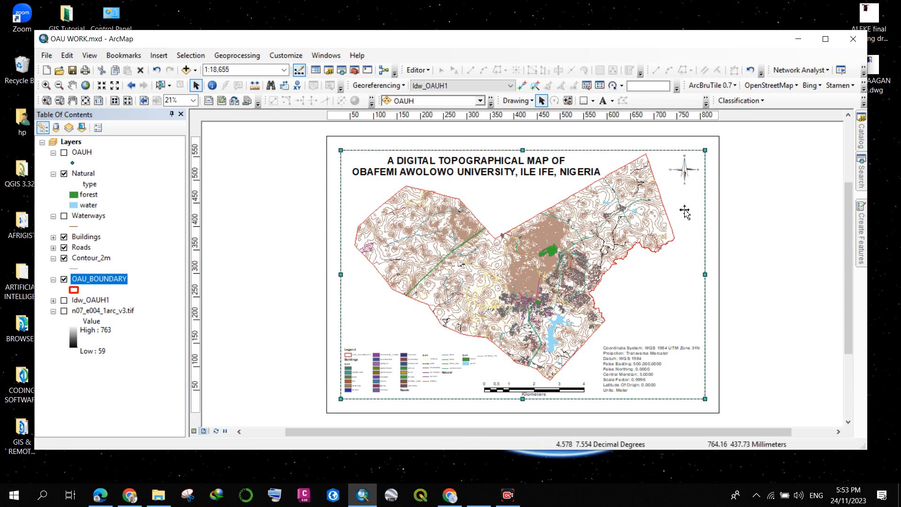
right_click(685, 212)
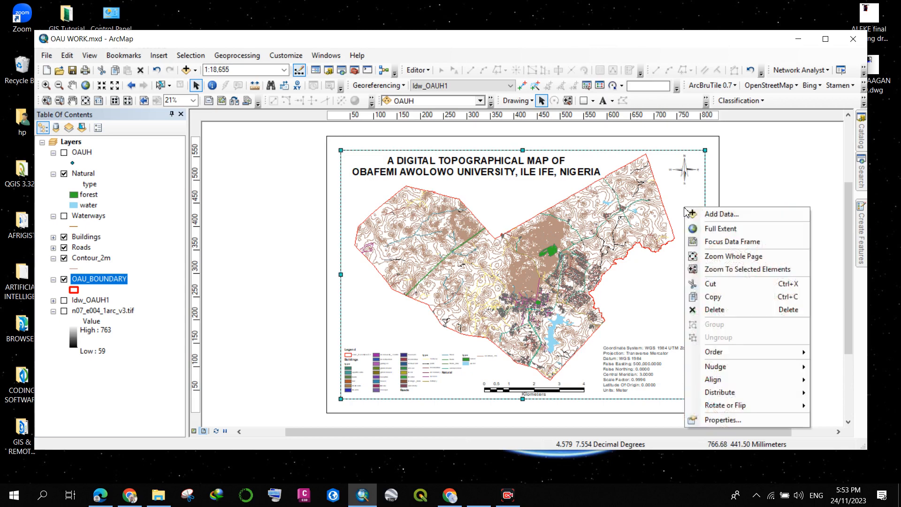
click(728, 423)
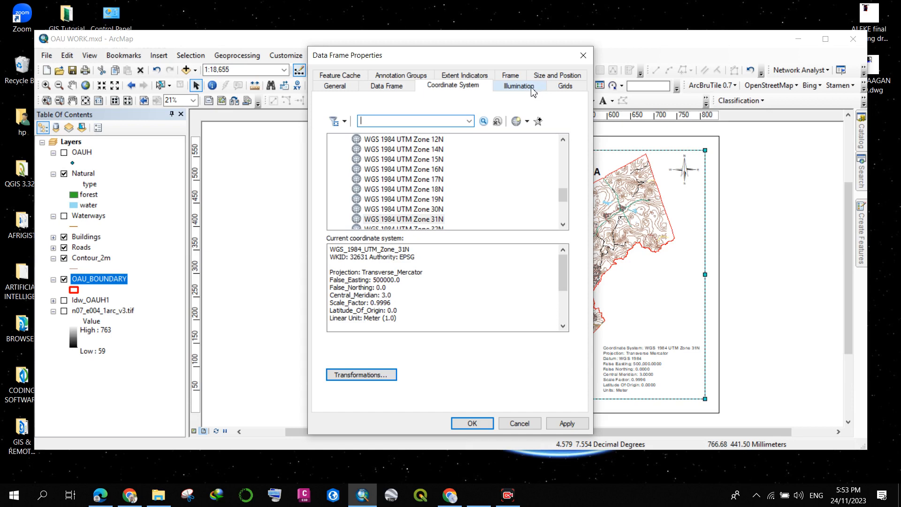
click(566, 86)
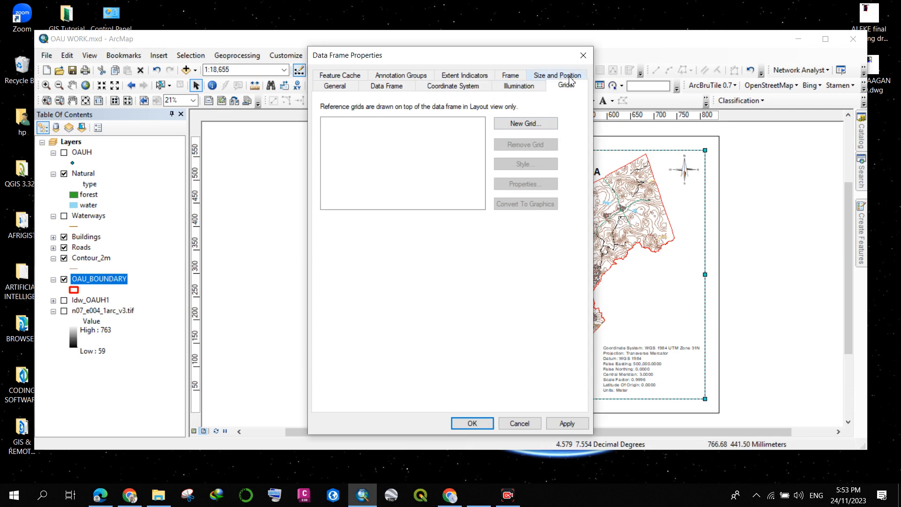
- Add a measured grid with tick marks and labels at intervals of 2000 m in X and 1000 m in Y, and apply it
click(515, 124)
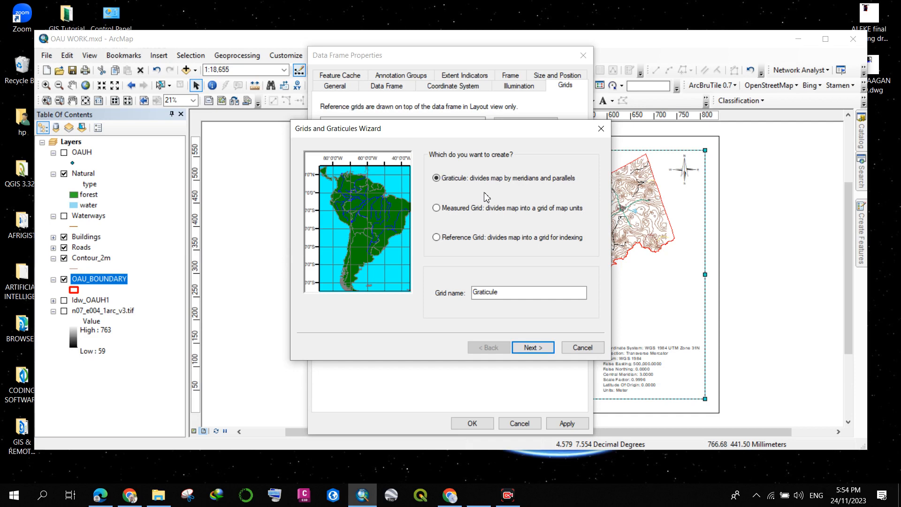
click(446, 210)
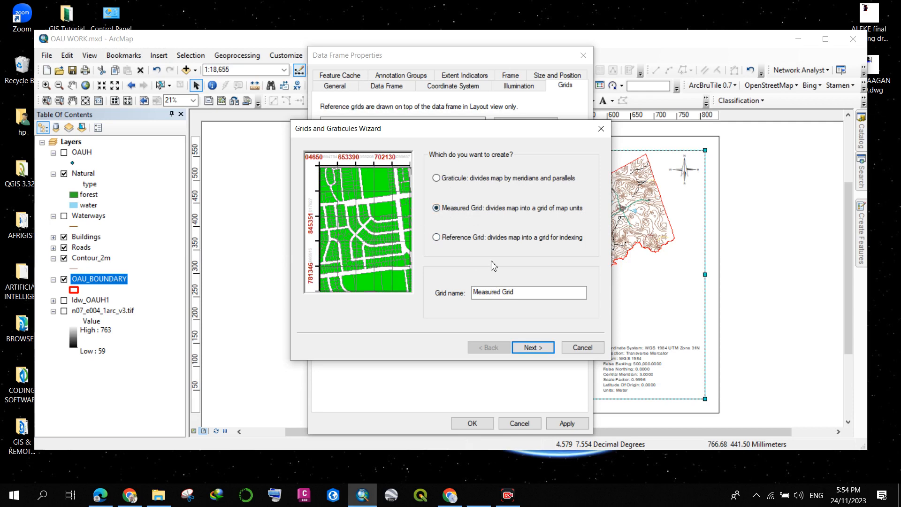
click(536, 348)
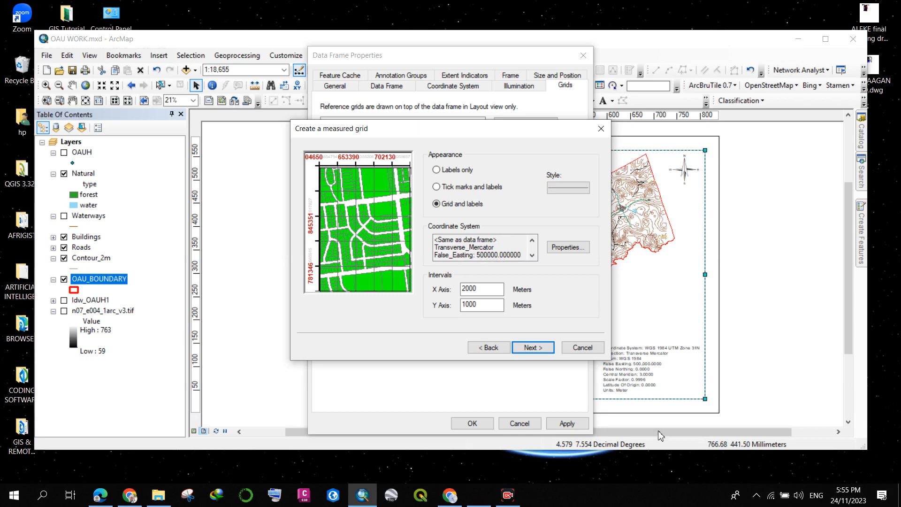
key(Up)
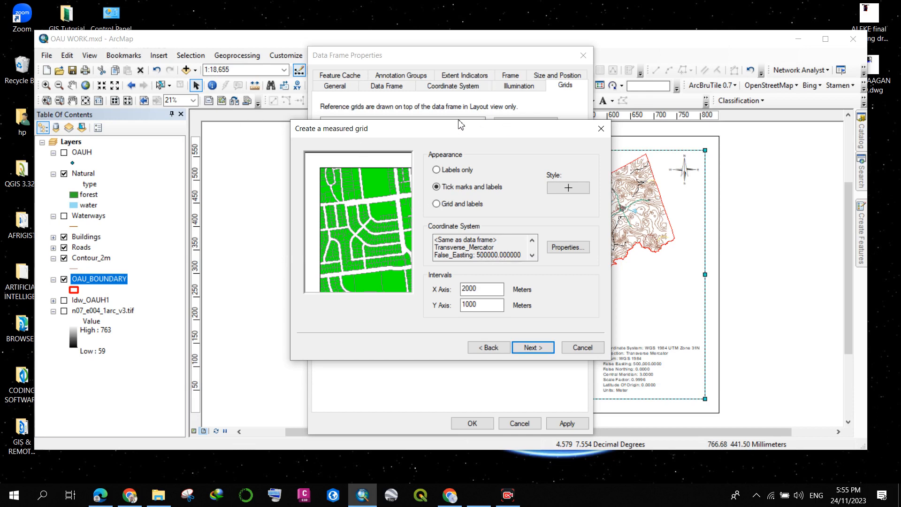
click(548, 352)
click(534, 347)
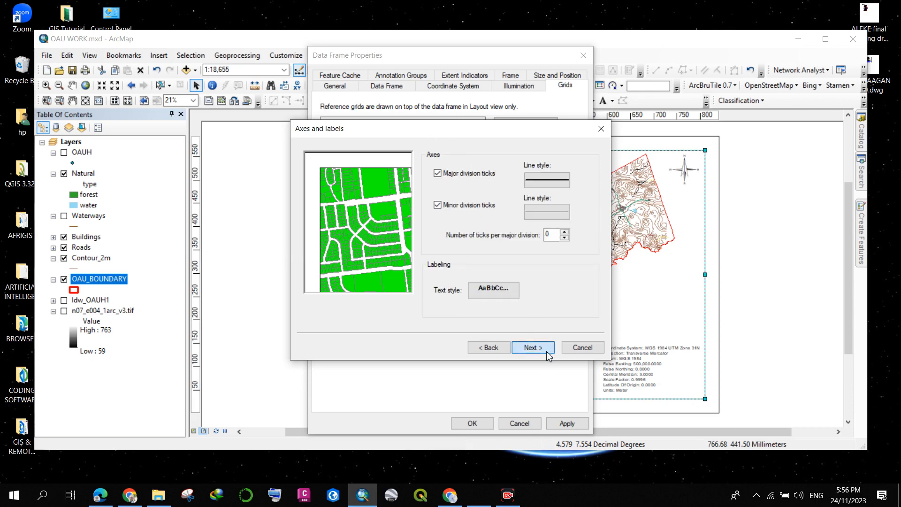
click(533, 347)
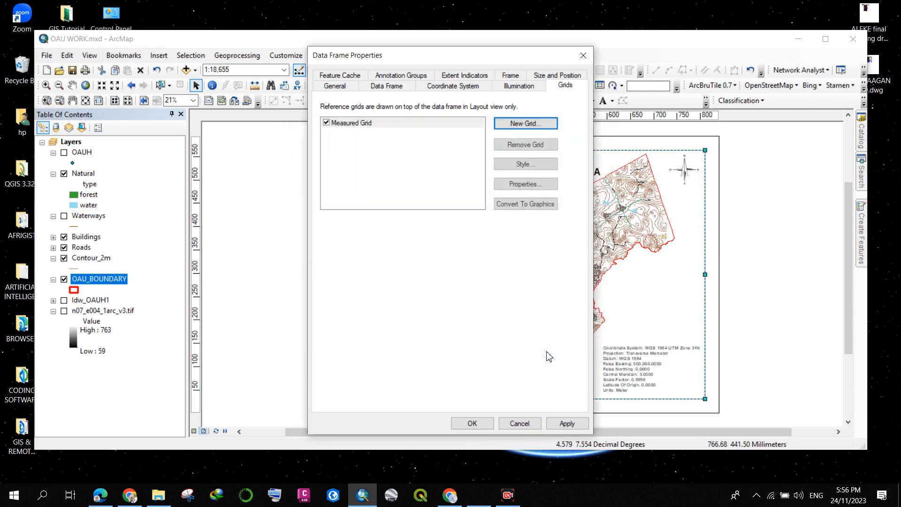
click(559, 423)
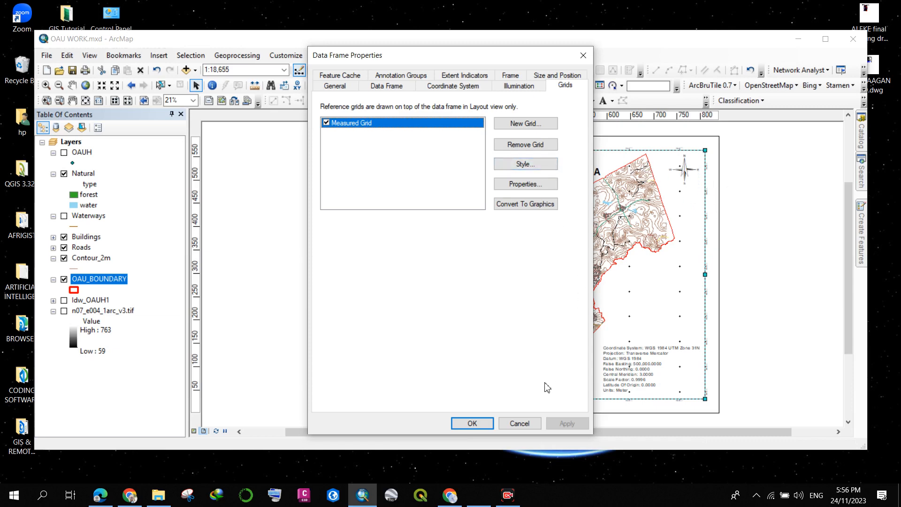
- Open the measured grid's properties and set its label font size to 26
click(499, 187)
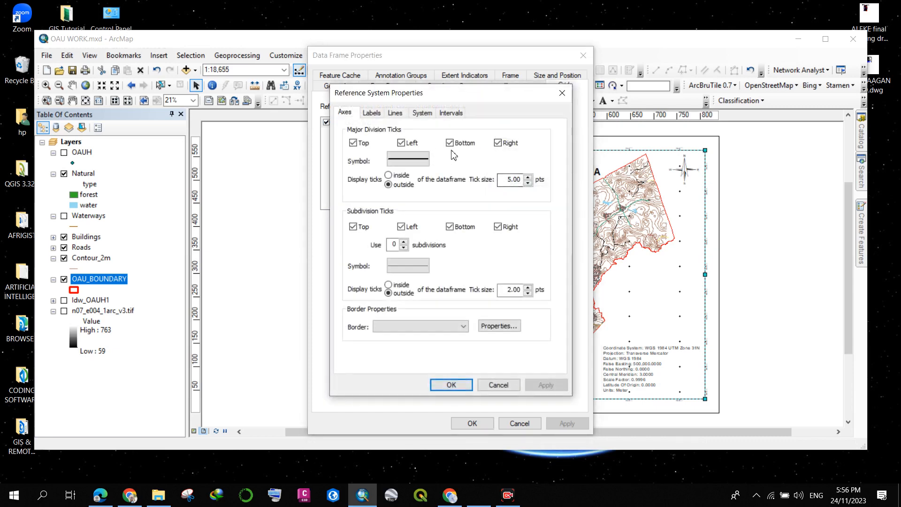
click(379, 117)
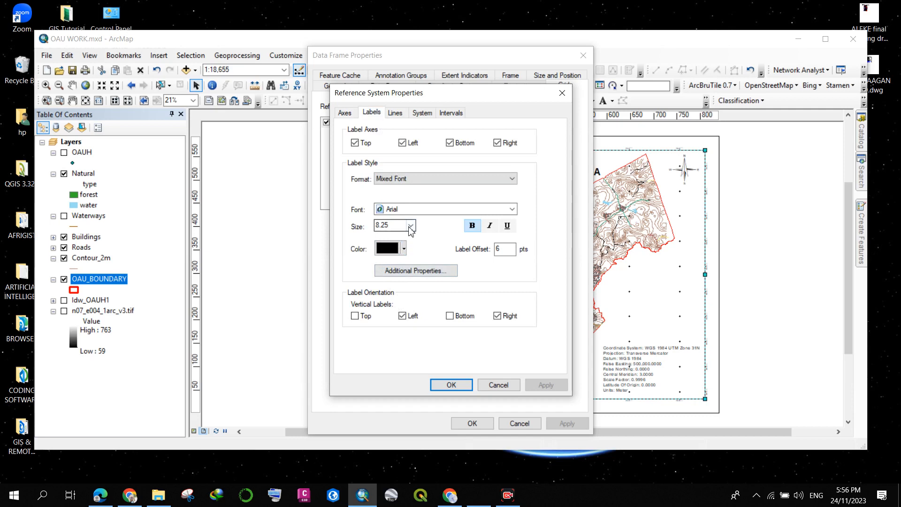
click(411, 226)
scroll(389, 270, down, 3)
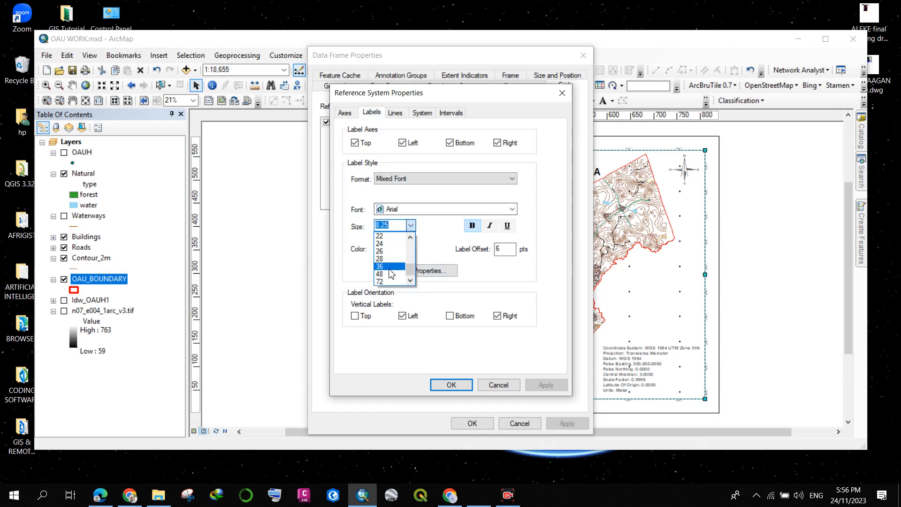
click(393, 252)
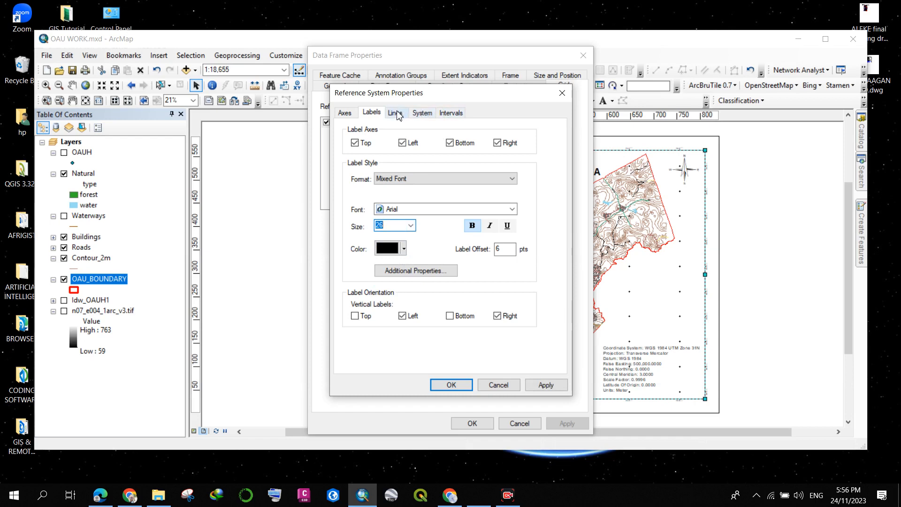
- Set the grid labels' number format to 0 decimal places and apply the label changes to the data frame
click(432, 273)
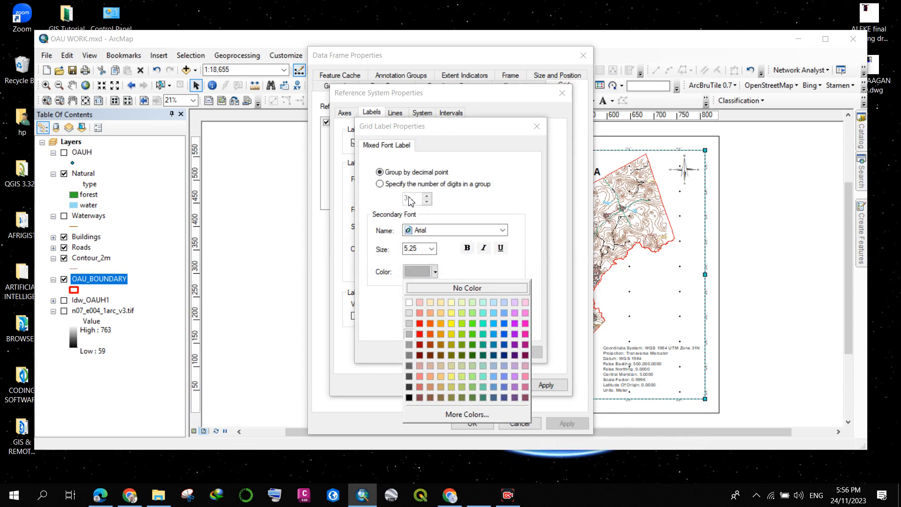
click(393, 307)
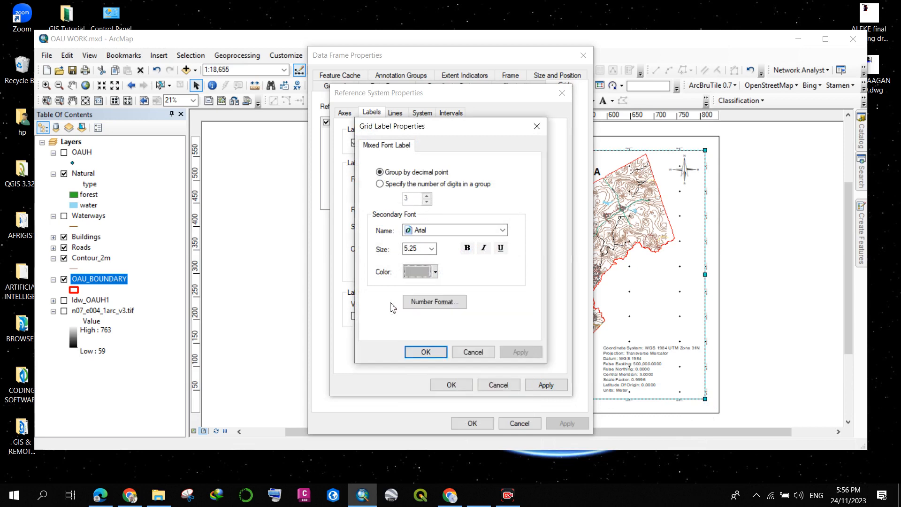
click(429, 303)
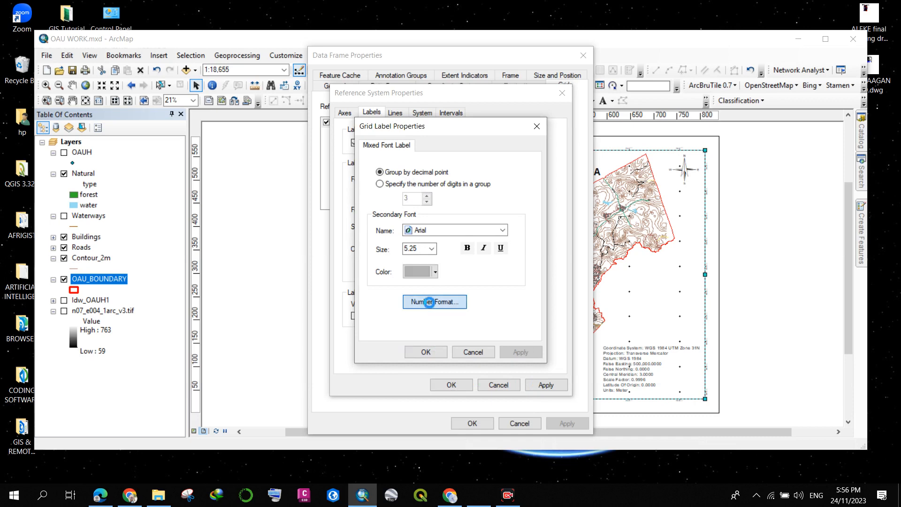
click(414, 214)
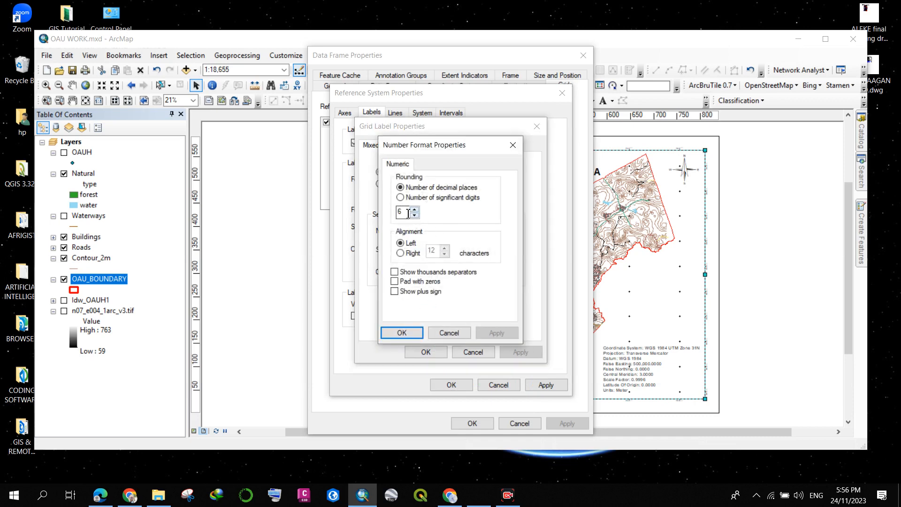
text(0)
click(415, 332)
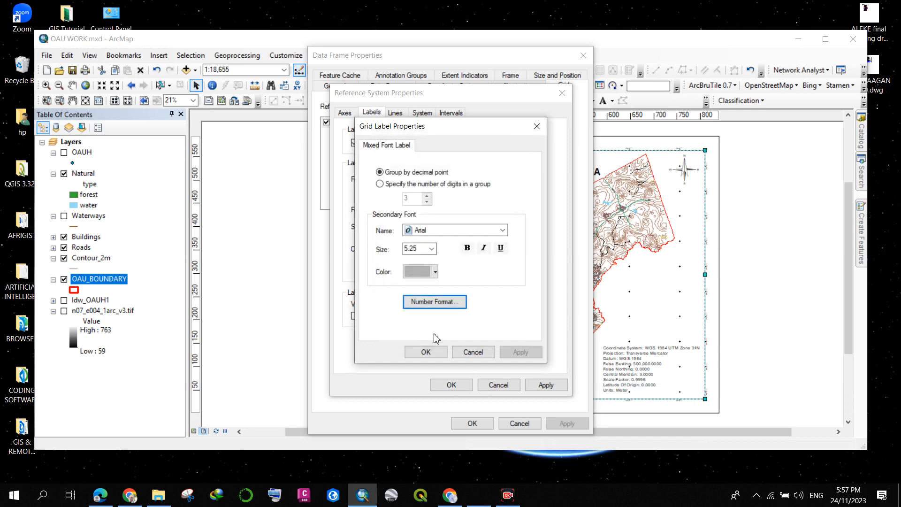
click(428, 353)
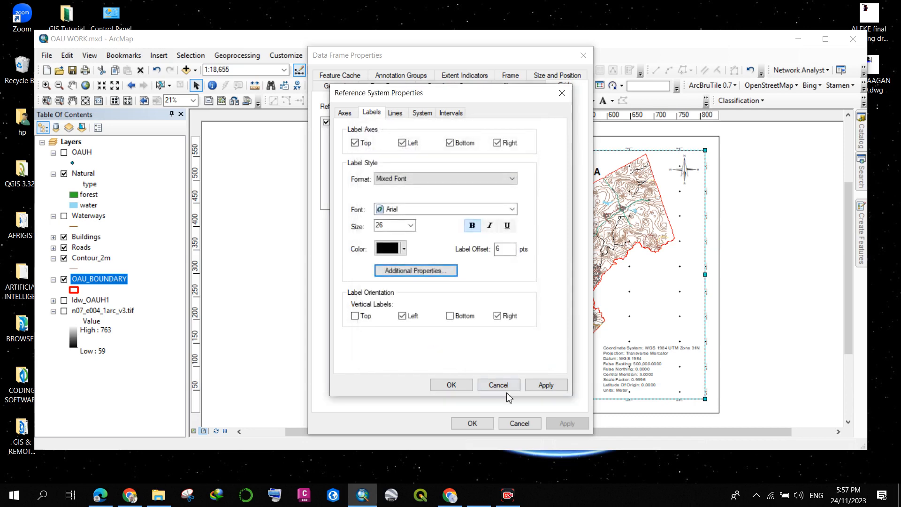
click(453, 385)
click(567, 423)
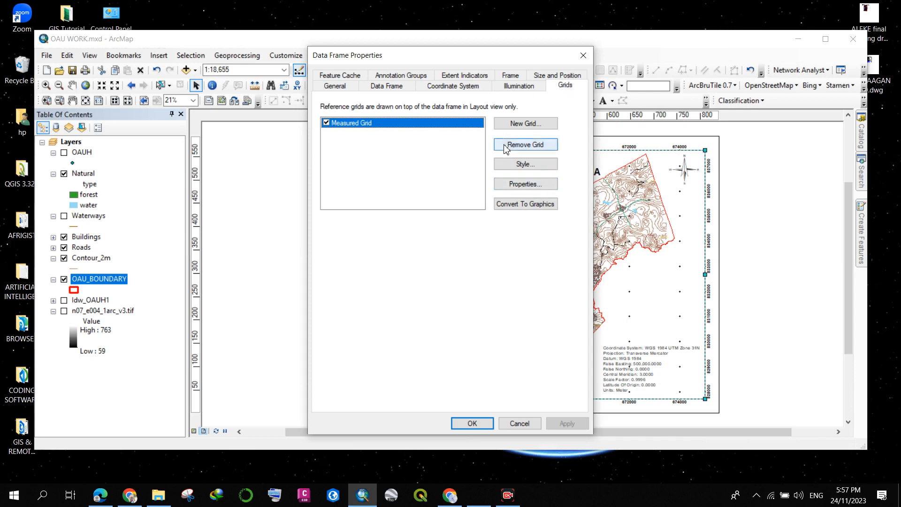
- Review the measured grid's label style and number format settings, and accept them without changes
click(515, 184)
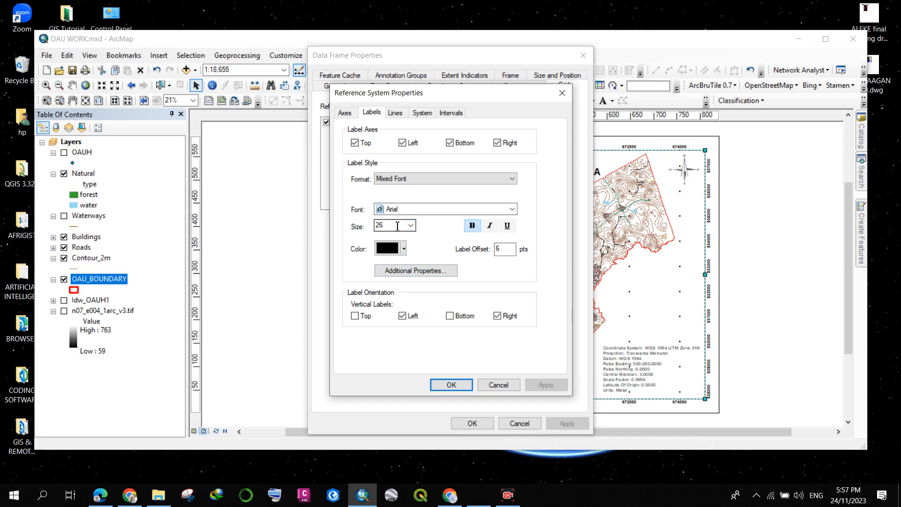
click(428, 272)
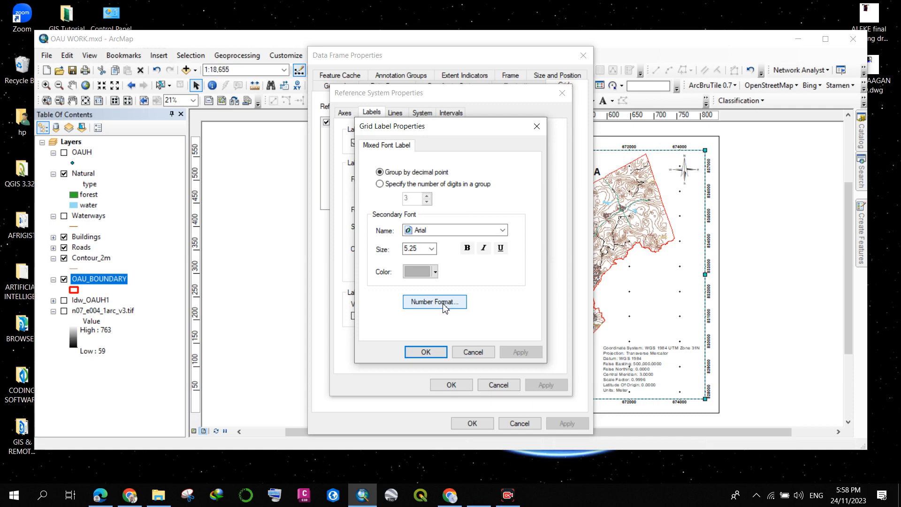
click(445, 303)
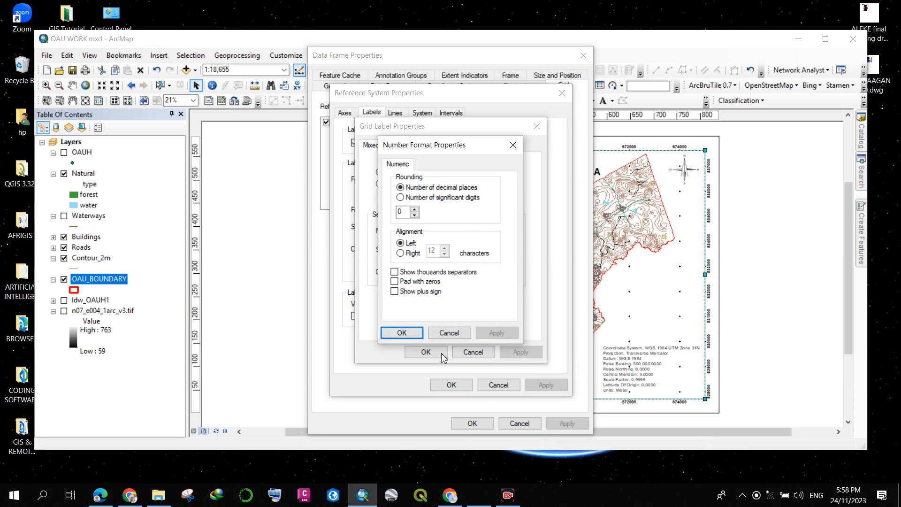
click(406, 333)
click(425, 352)
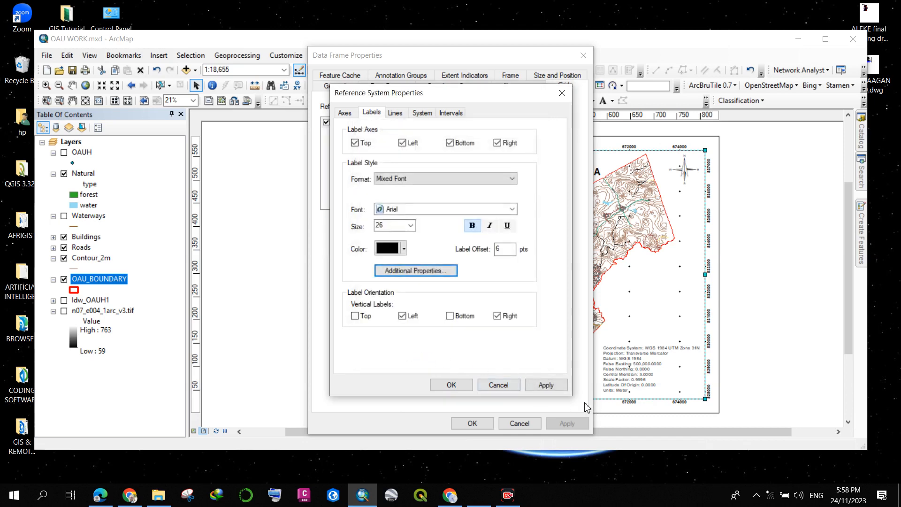
click(443, 383)
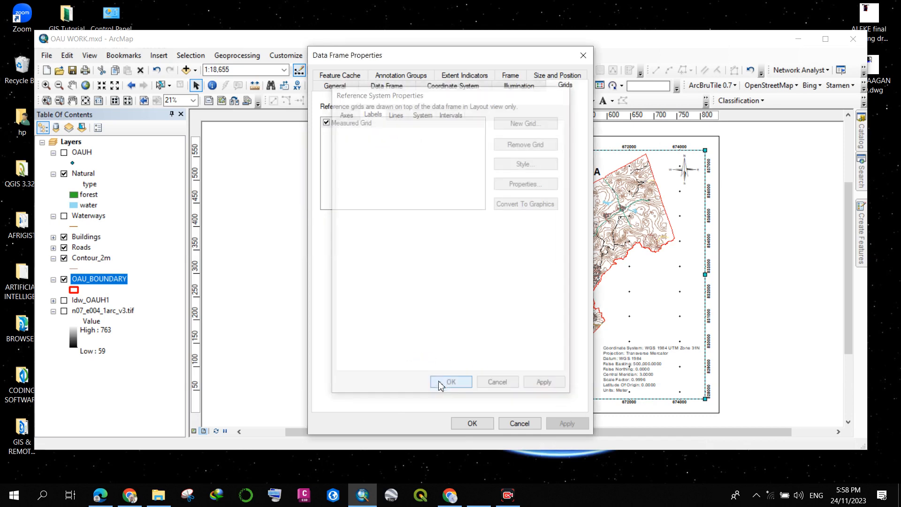
click(567, 424)
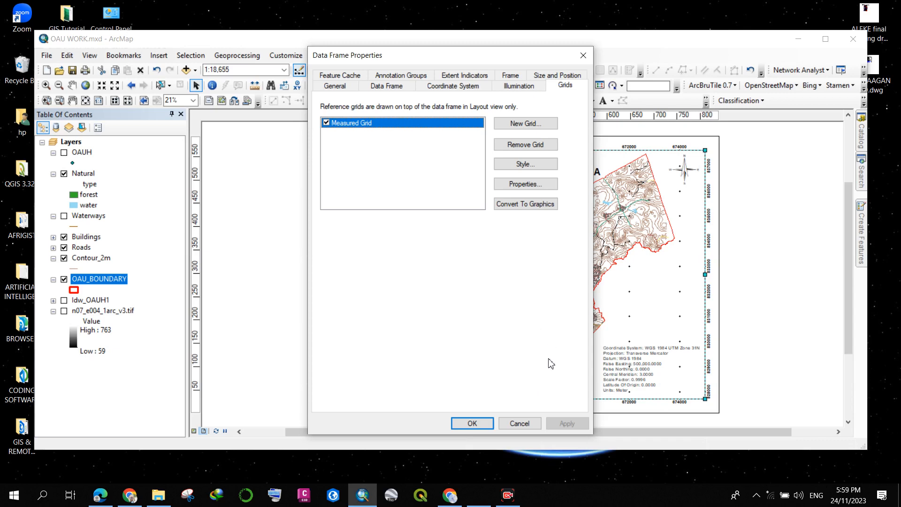
- Accept the data frame's grid settings, and insert a neatline placed inside the margins with a Double, Nautical Dash border
click(493, 422)
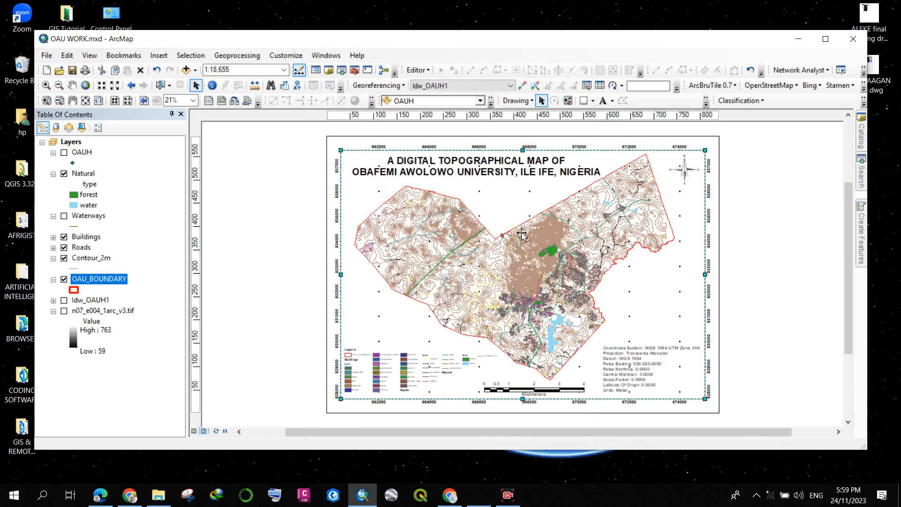
click(757, 276)
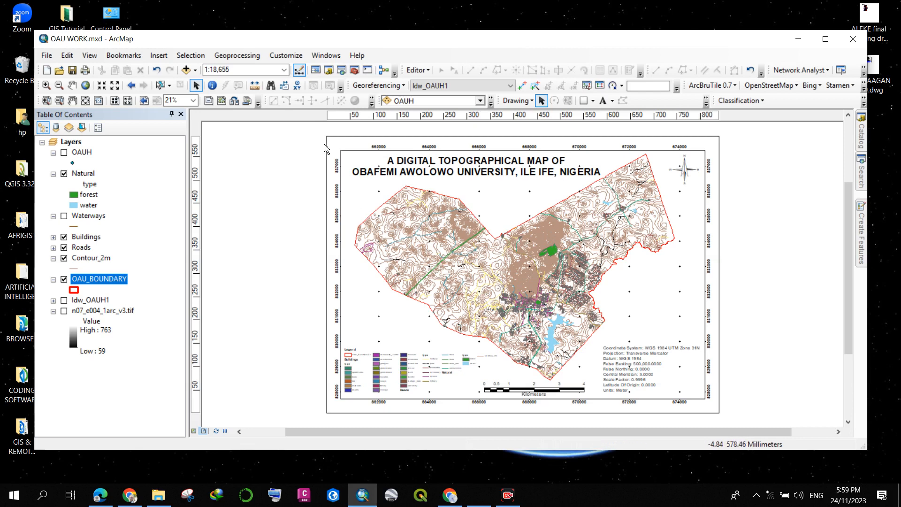
click(159, 56)
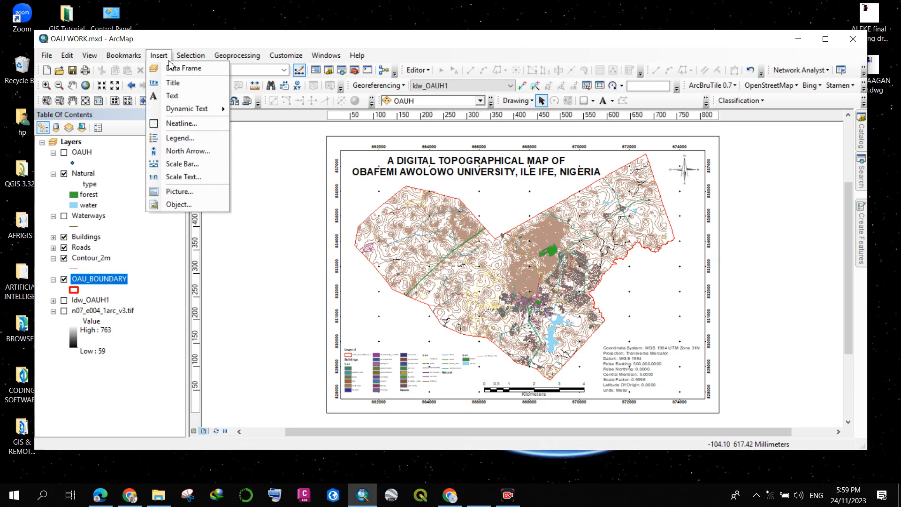
click(181, 123)
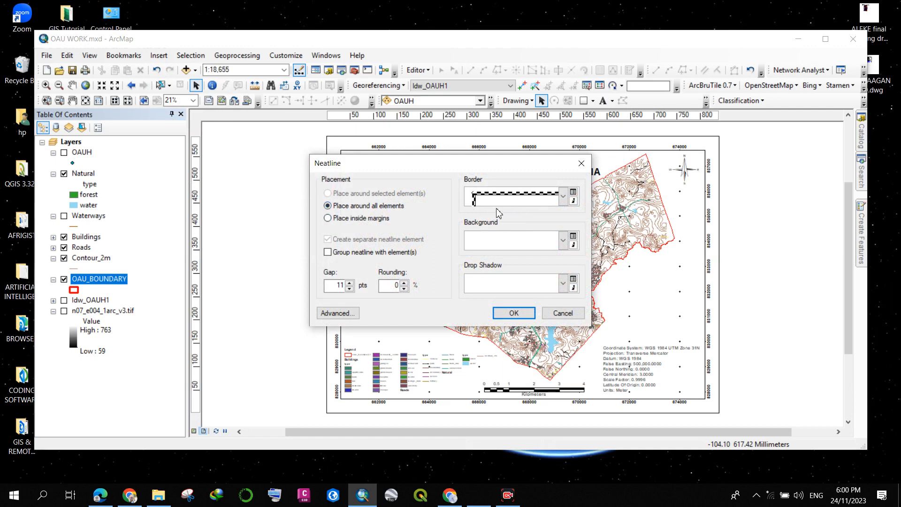
click(566, 199)
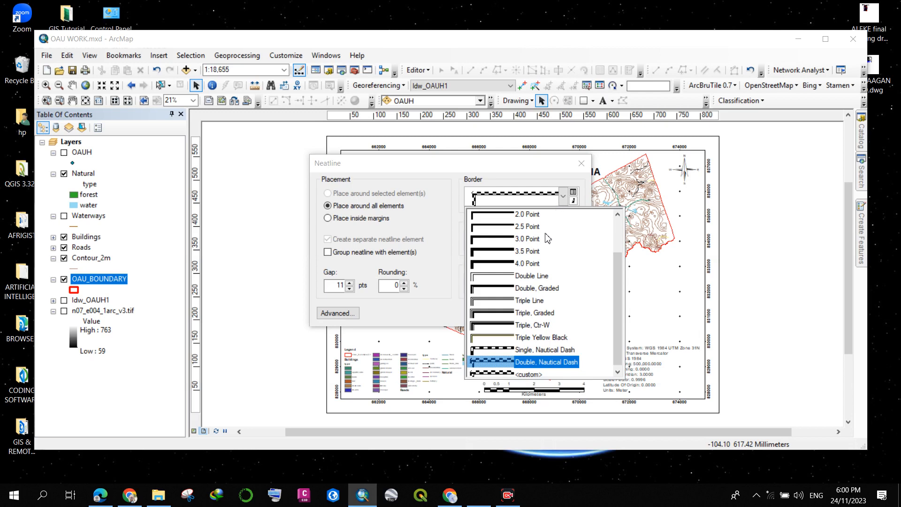
click(513, 366)
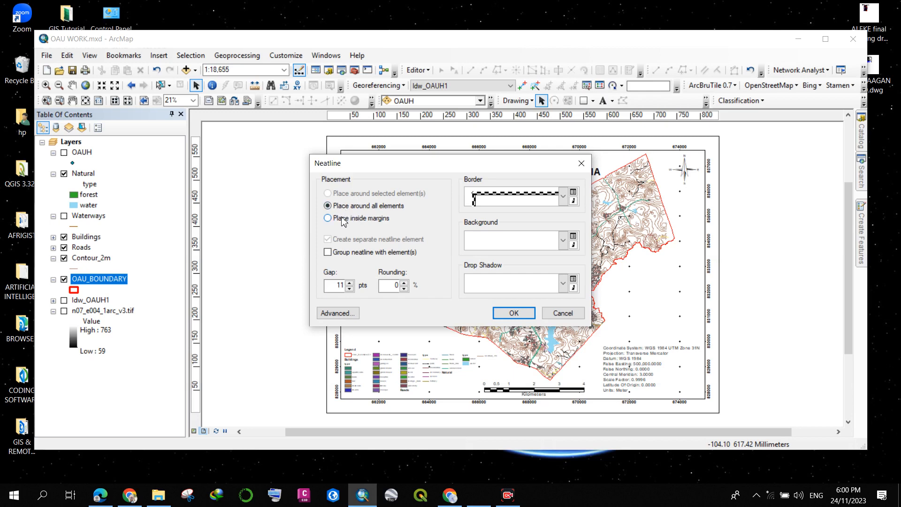
click(343, 219)
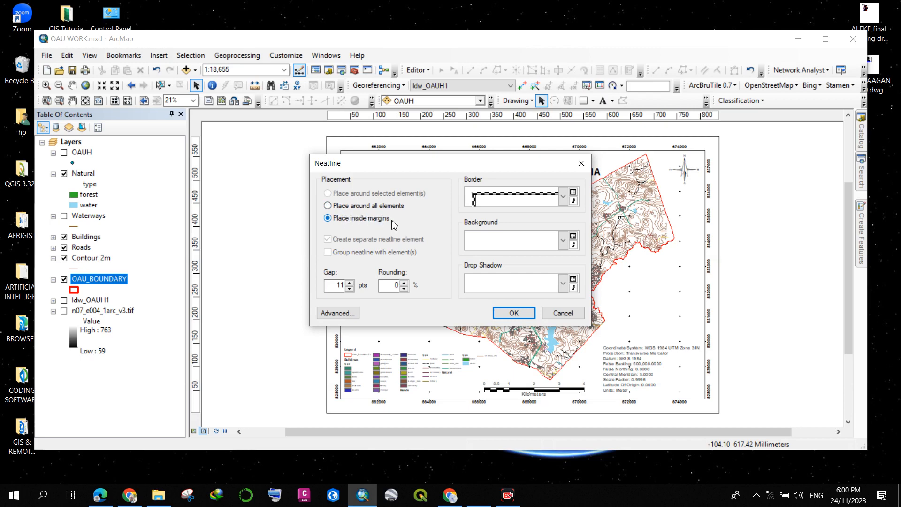
click(519, 316)
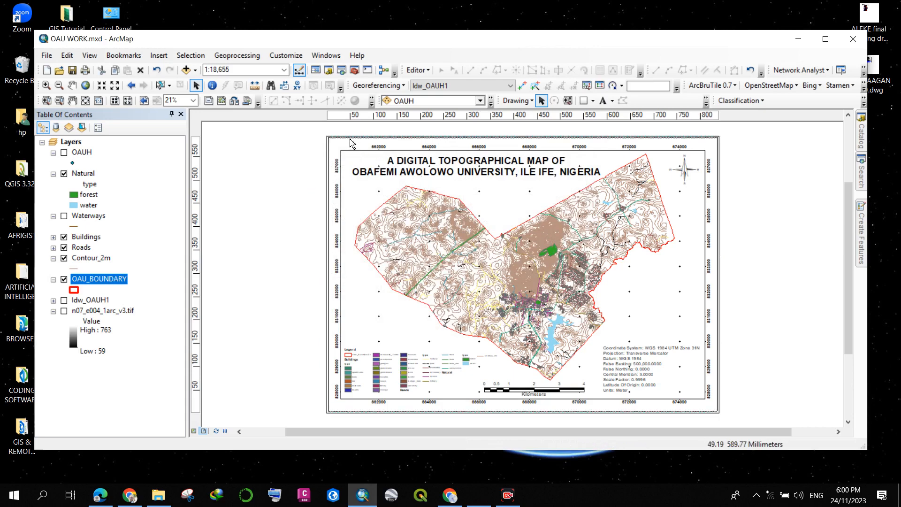
- Inspect the neatline border and grid labels up close at the layout's upper-left corner, and return to the full page
scroll(350, 137, up, 2)
scroll(349, 137, down, 5)
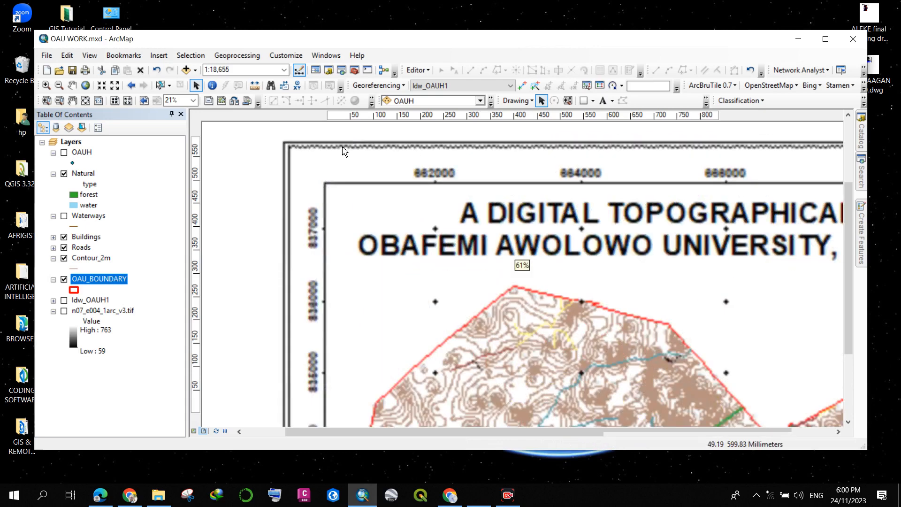
scroll(352, 150, down, 3)
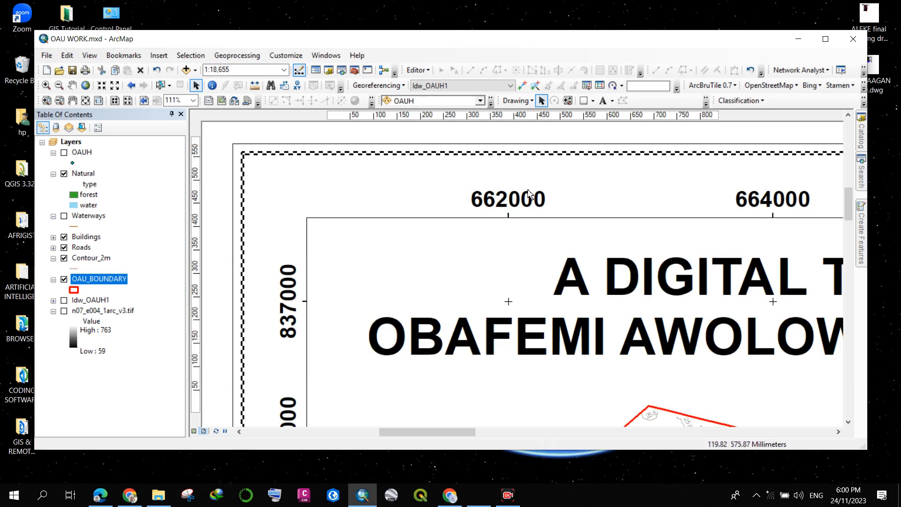
click(590, 208)
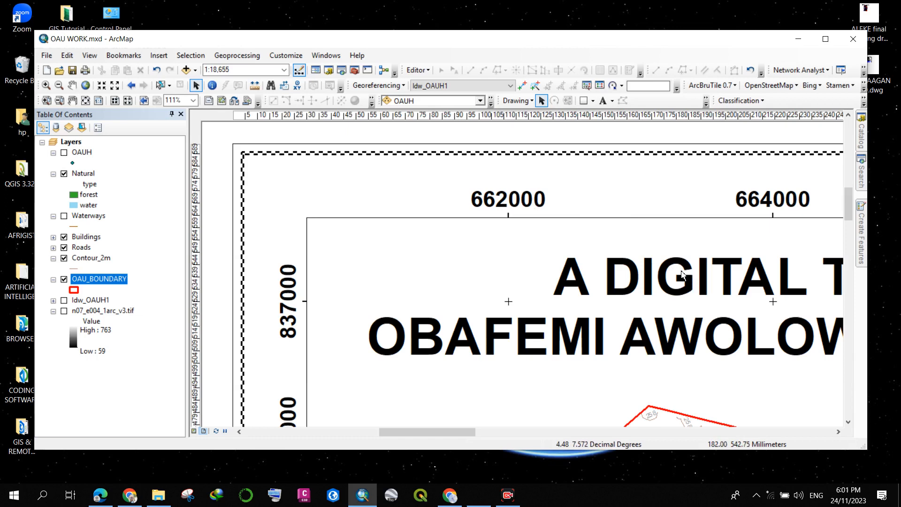
scroll(515, 235, down, 3)
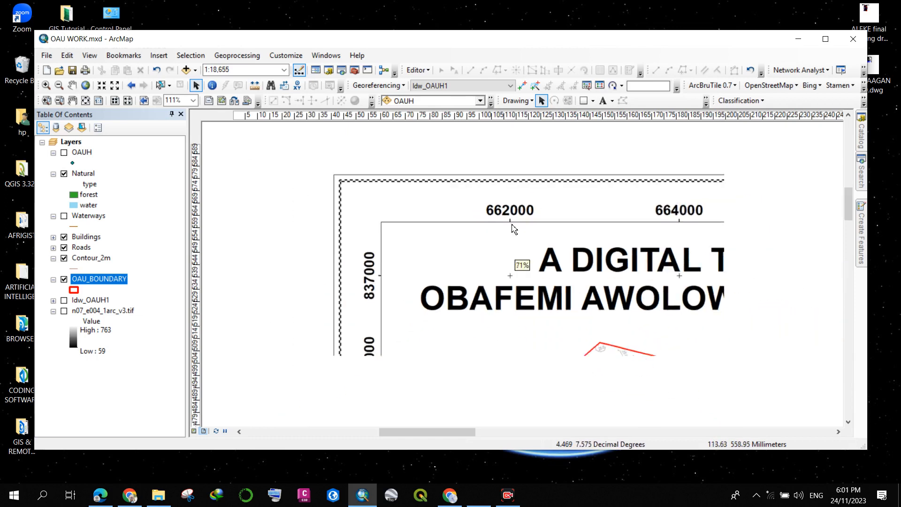
scroll(490, 191, down, 3)
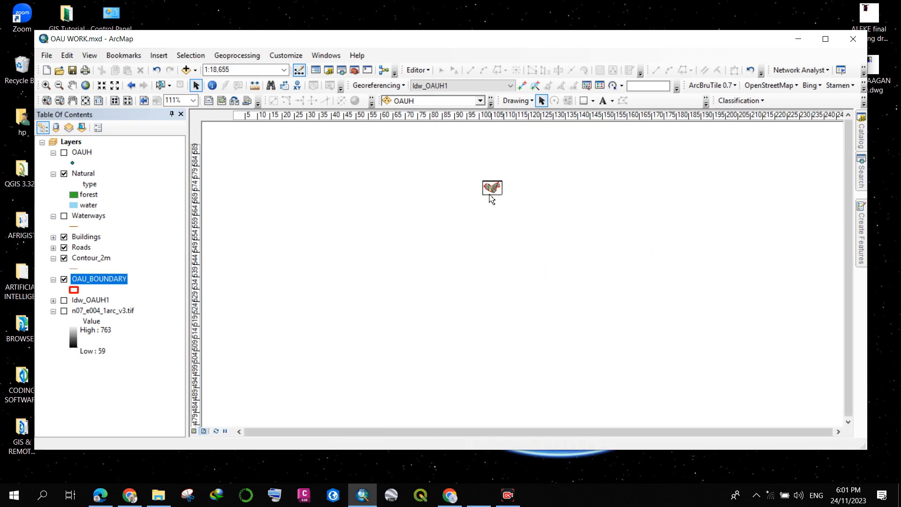
scroll(492, 175, up, 3)
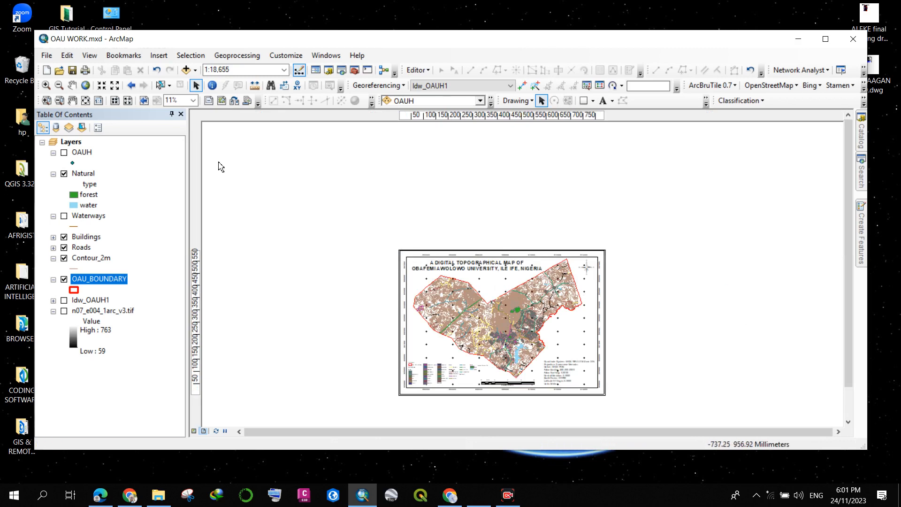
- Export the map layout as a PDF named OAU TOPO MAP in the current folder
click(48, 57)
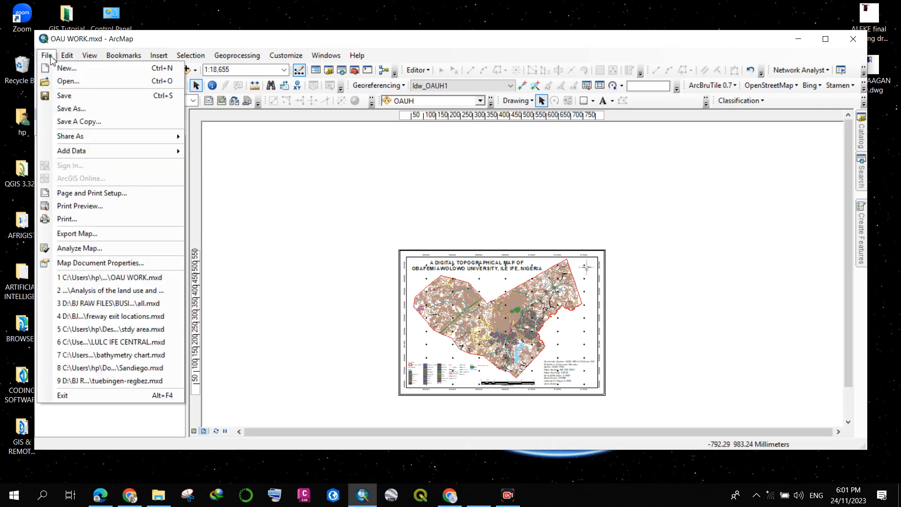
click(92, 234)
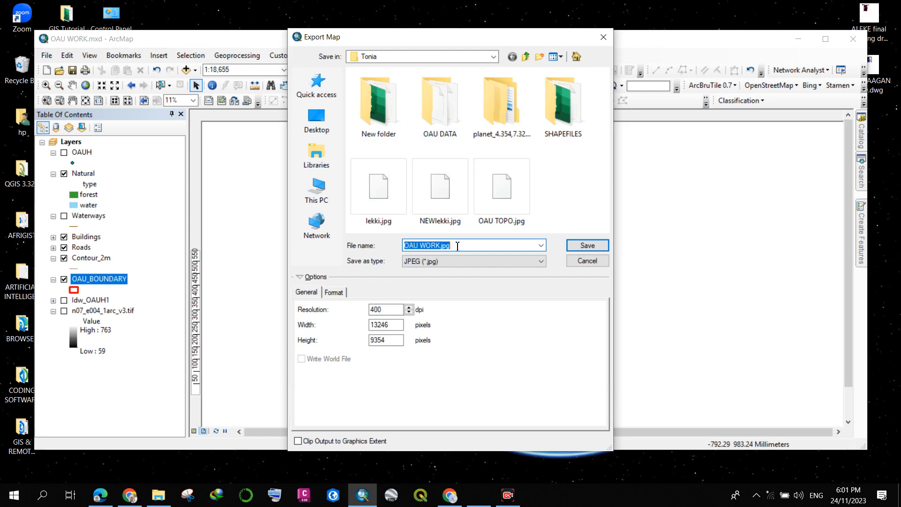
click(457, 262)
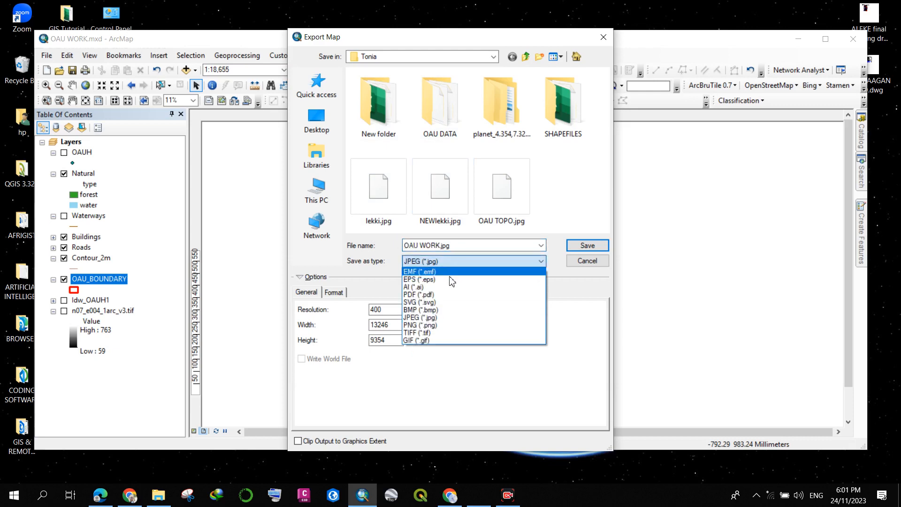
click(444, 296)
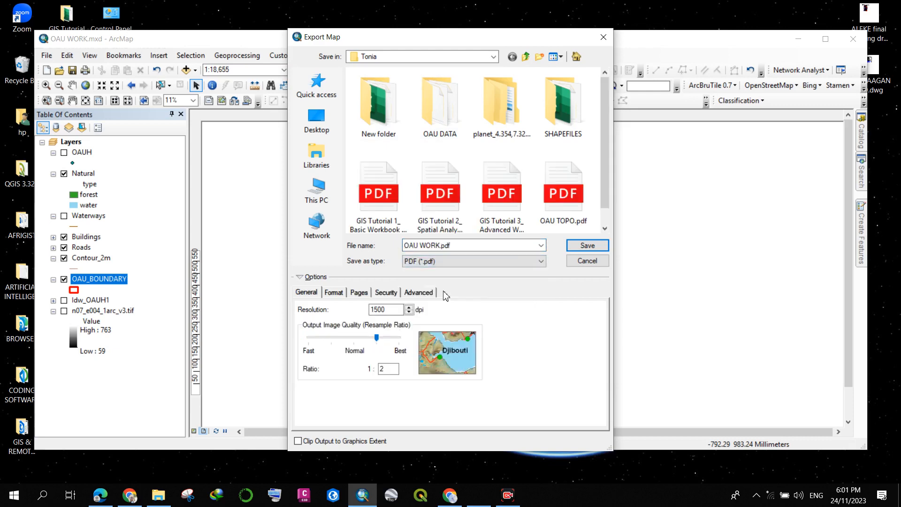
click(466, 248)
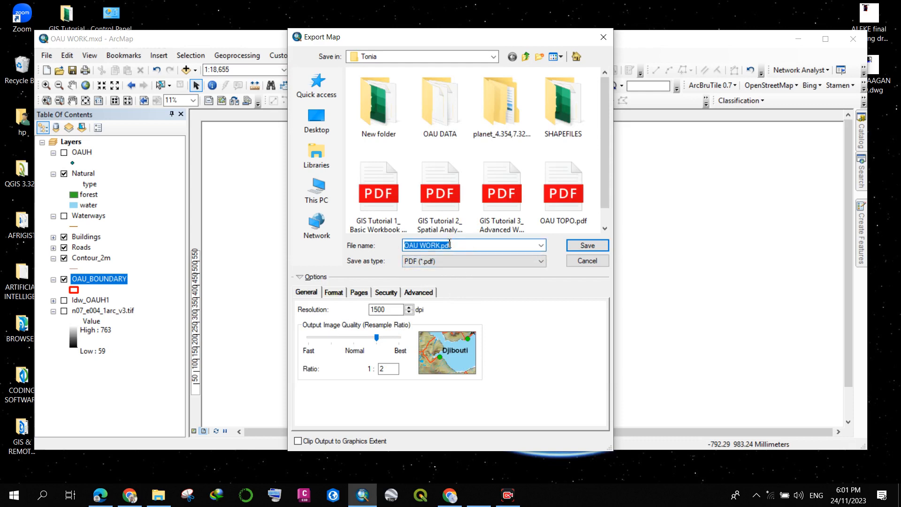
text(OAU T)
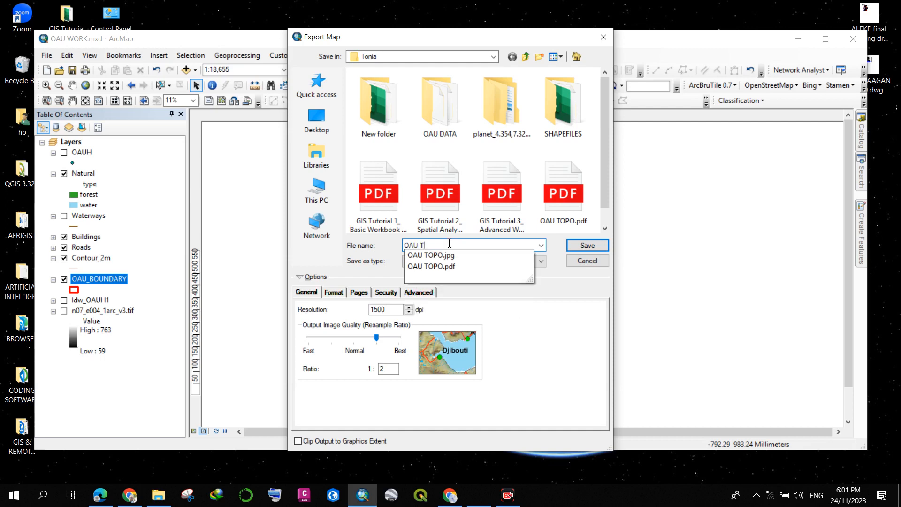
text(OPO MAP)
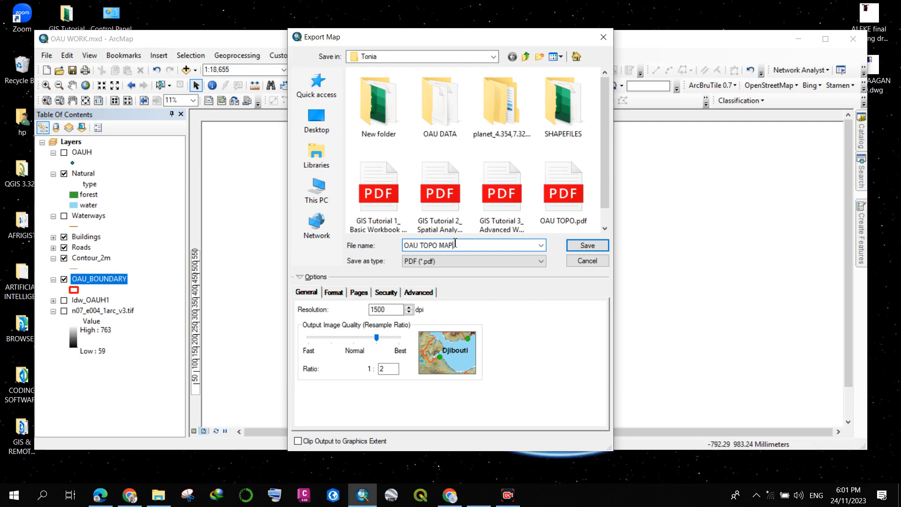
click(587, 246)
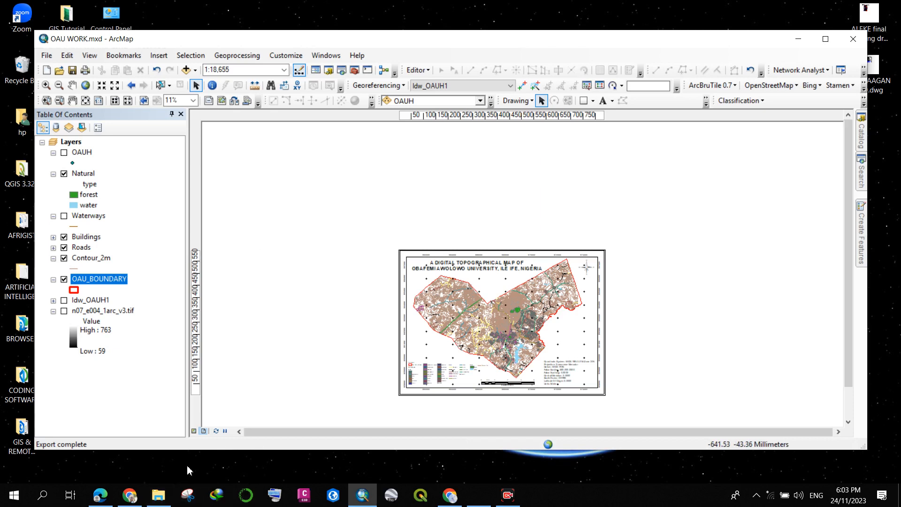
- Switch to File Explorer, open the exported OAU TOPO MAP.pdf, and examine the map's title, grid, legend and scale bar
click(160, 494)
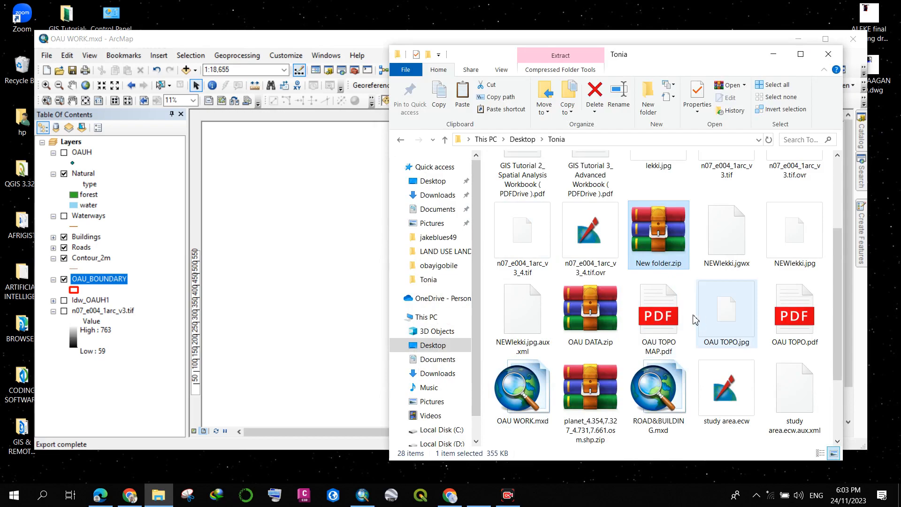
click(652, 346)
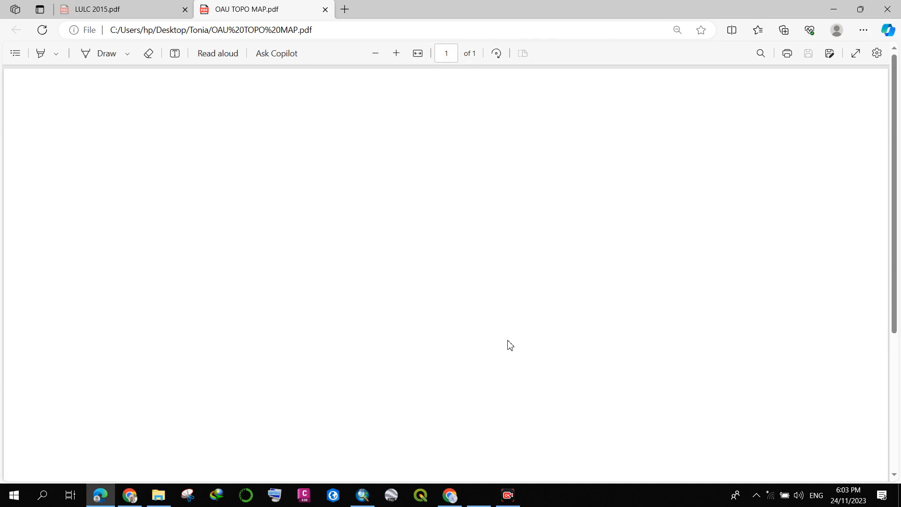
click(416, 56)
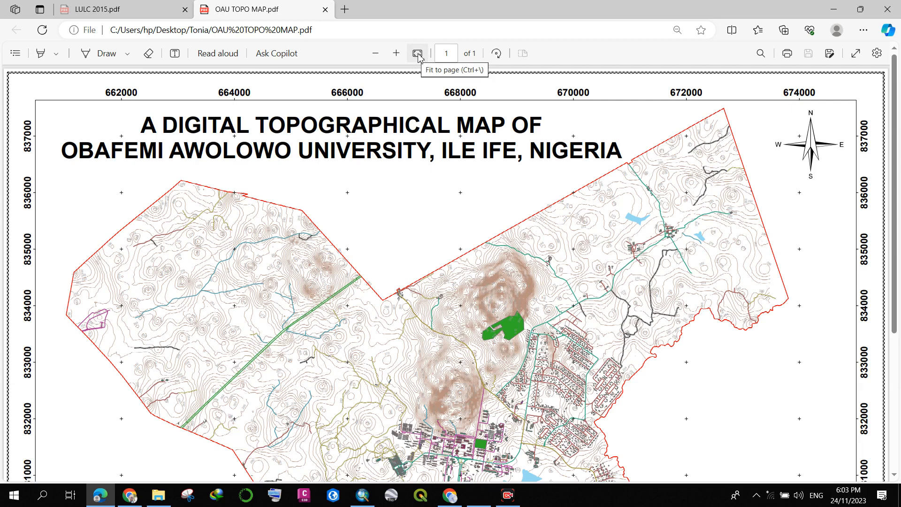
click(417, 56)
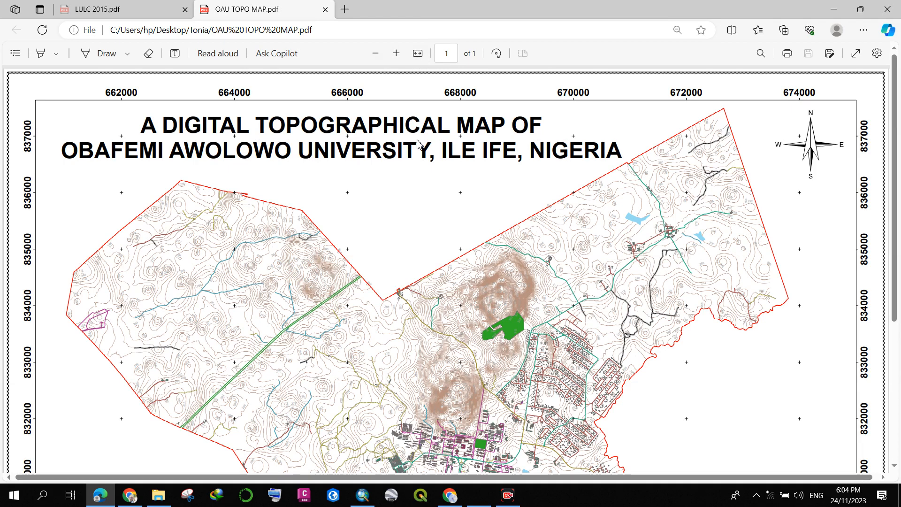
scroll(418, 143, down, 3)
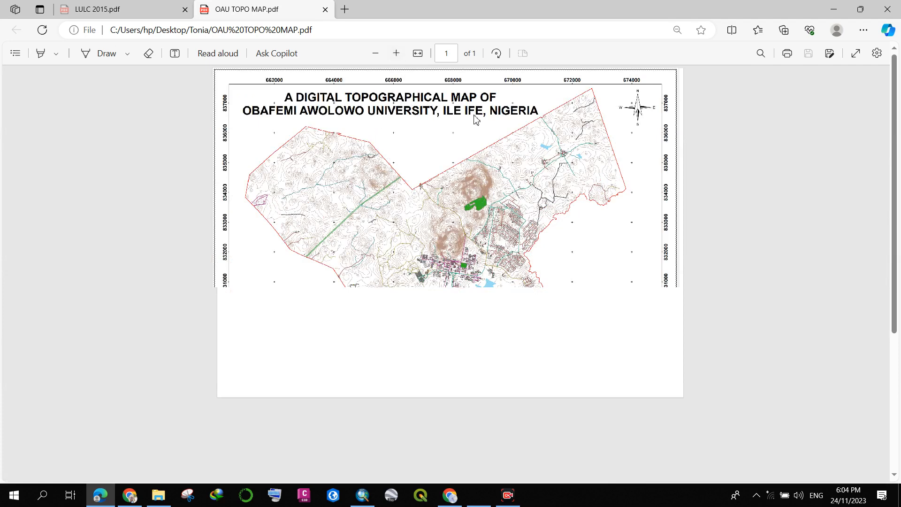
scroll(475, 119, up, 2)
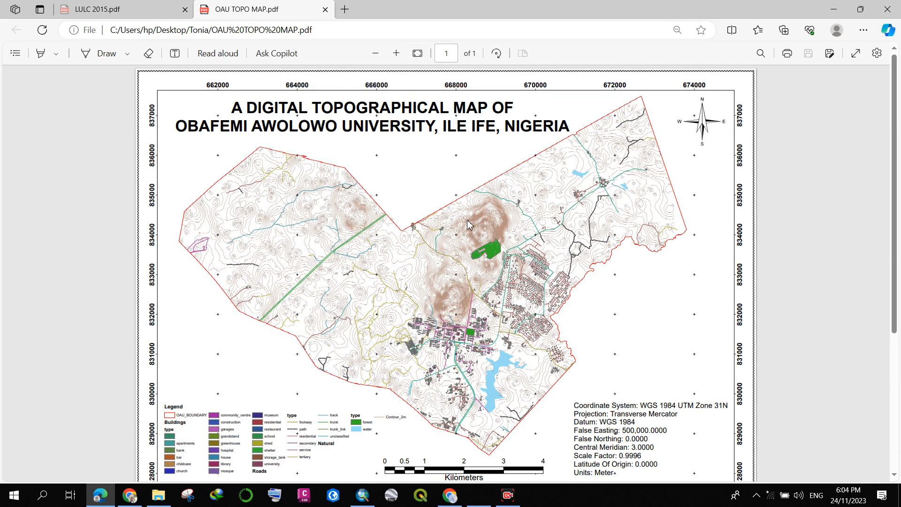
scroll(467, 226, up, 2)
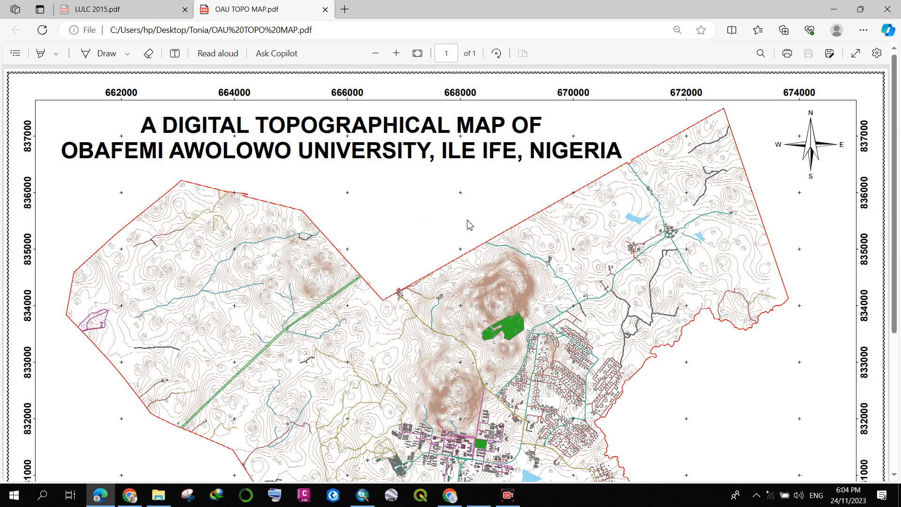
click(418, 53)
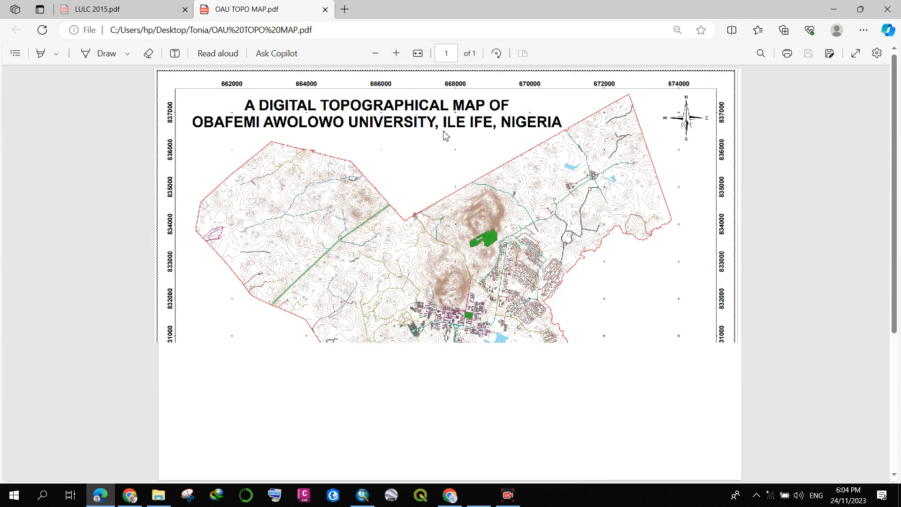